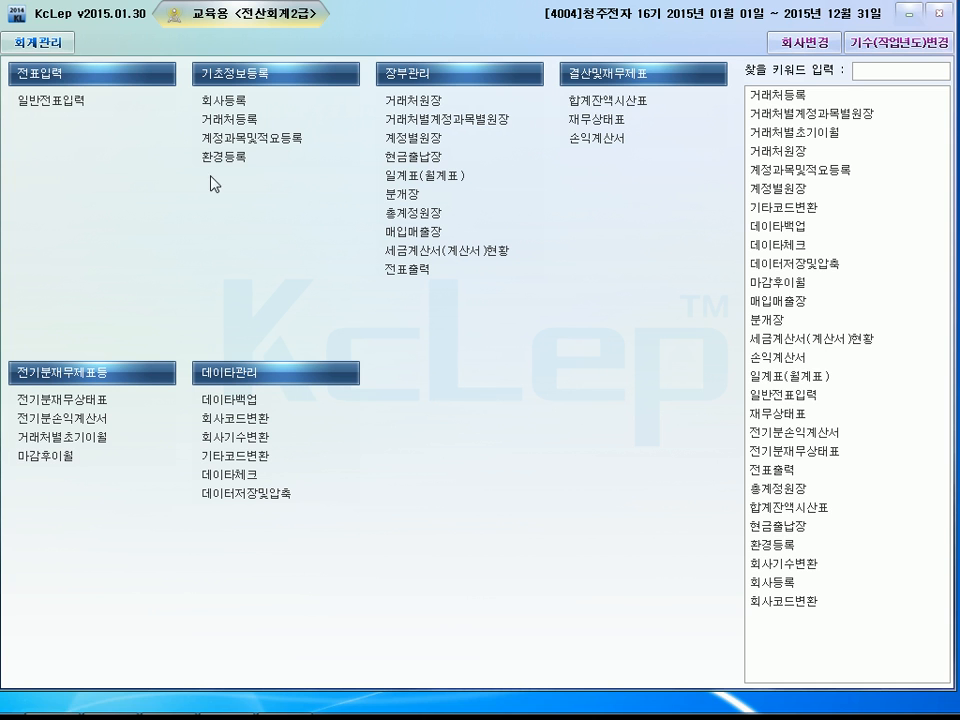
Open company registration (회사등록) and replace the business registration number (사업자등록번호) of 청주전자.
{"action": "left_click", "coordinate": [243, 103]}
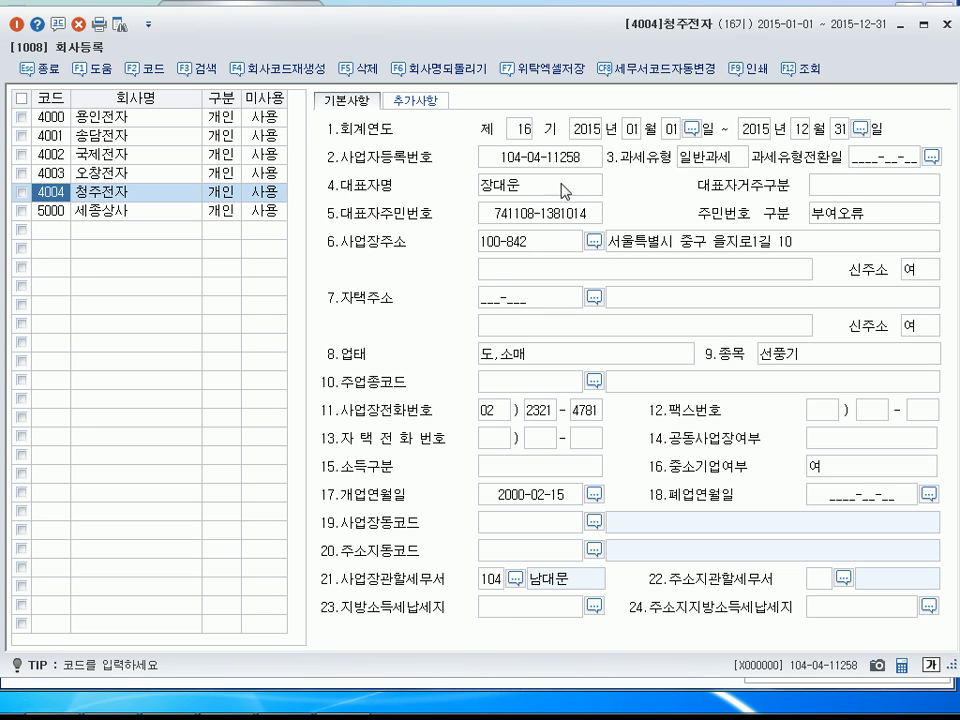
{"action": "left_click", "coordinate": [548, 159]}
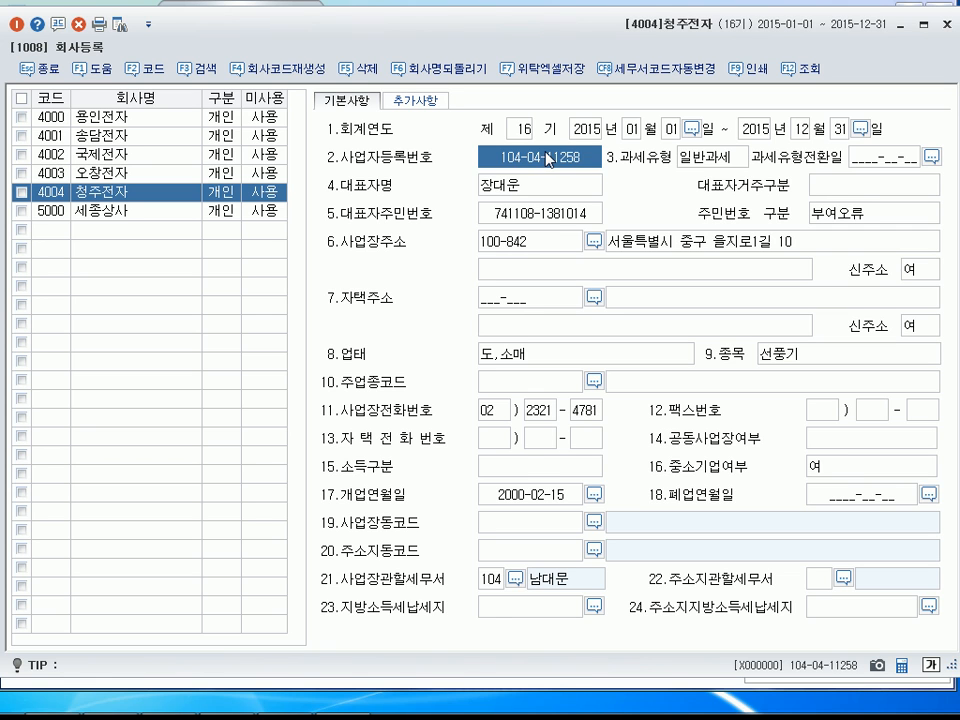
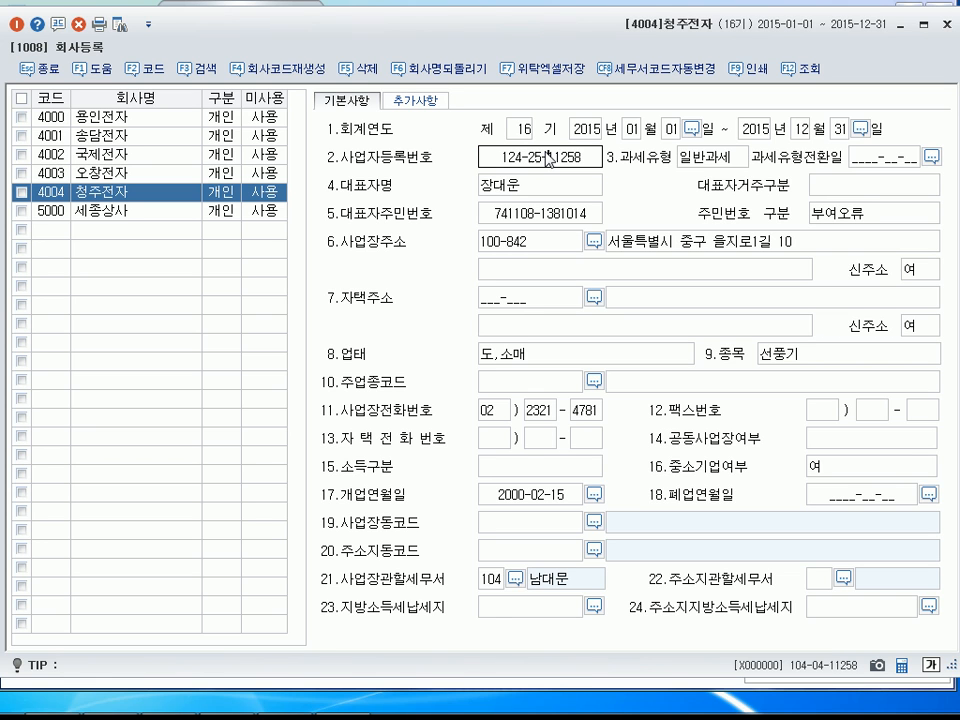
{"action": "key", "text": "Return"}
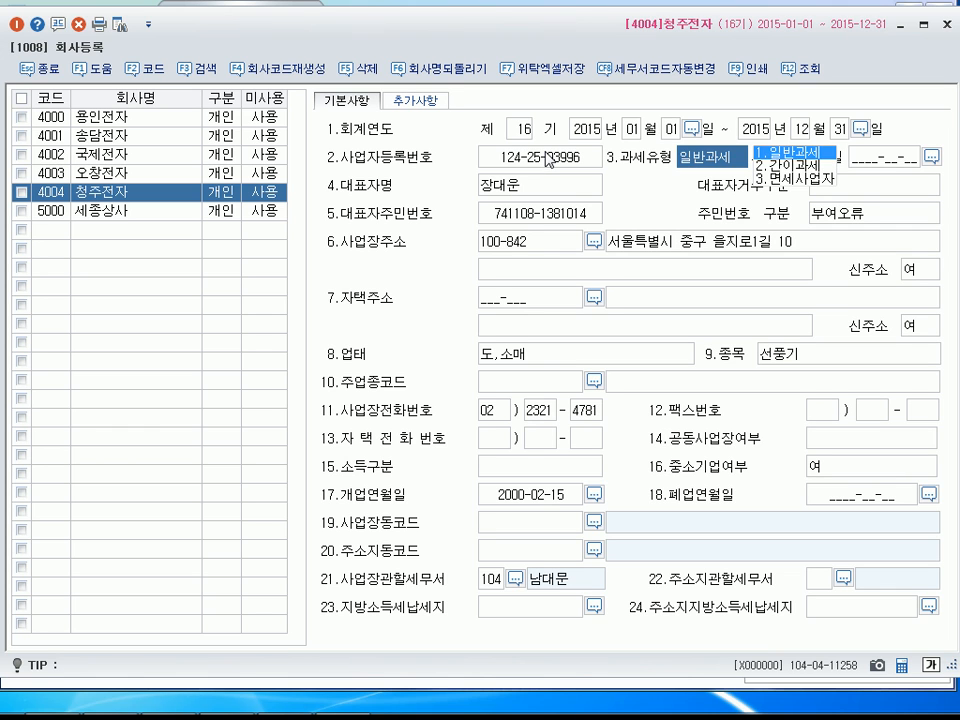
Replace the representative's resident registration number (대표자주민번호) in the 청주전자 record.
{"action": "left_click", "coordinate": [529, 219]}
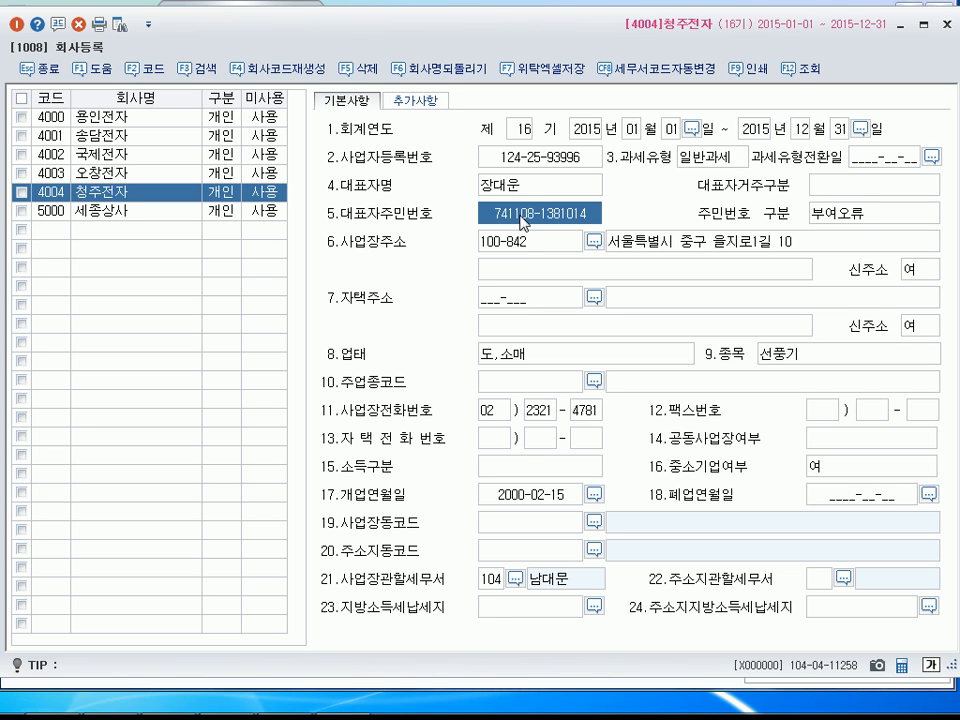
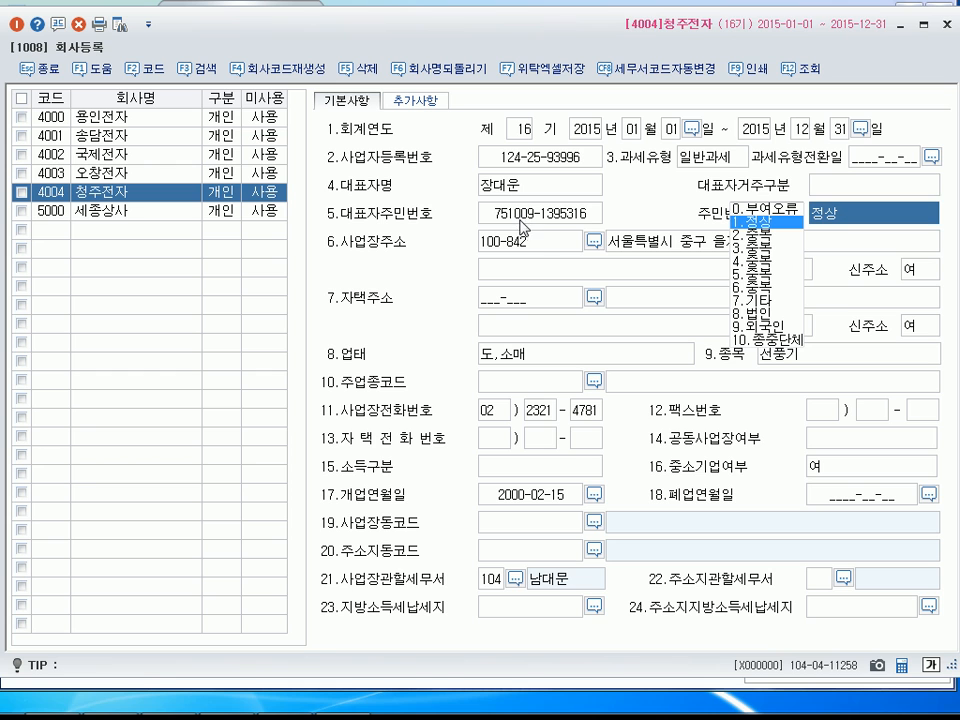
Replace the business address (사업장주소) by searching the road-name postcodes by province, city and street, and applying the matching address.
{"action": "left_click", "coordinate": [595, 242]}
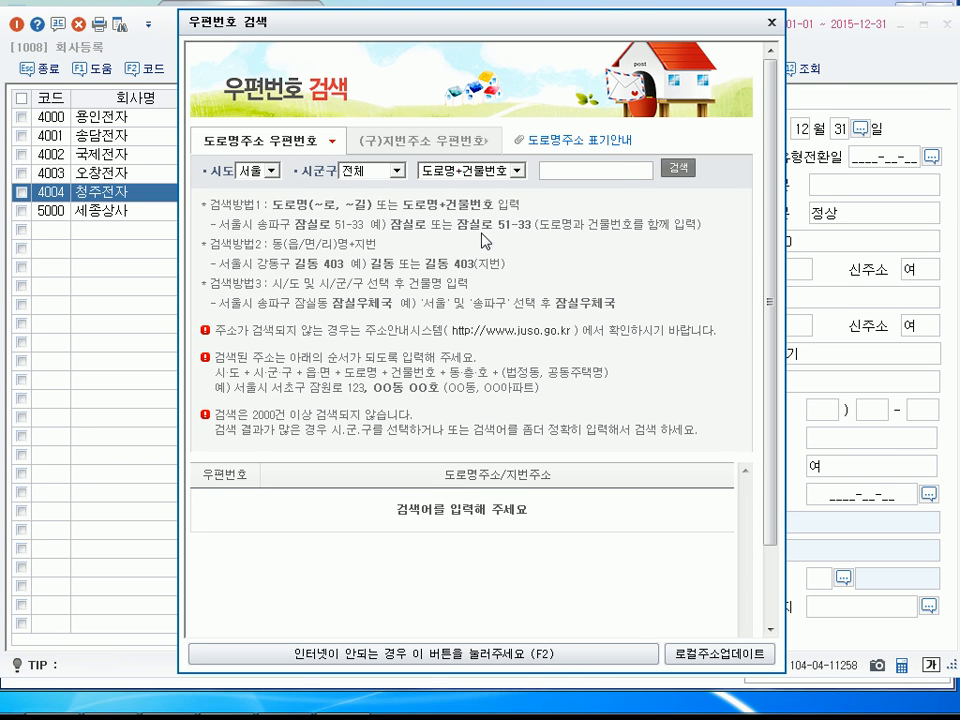
{"action": "left_click", "coordinate": [270, 171]}
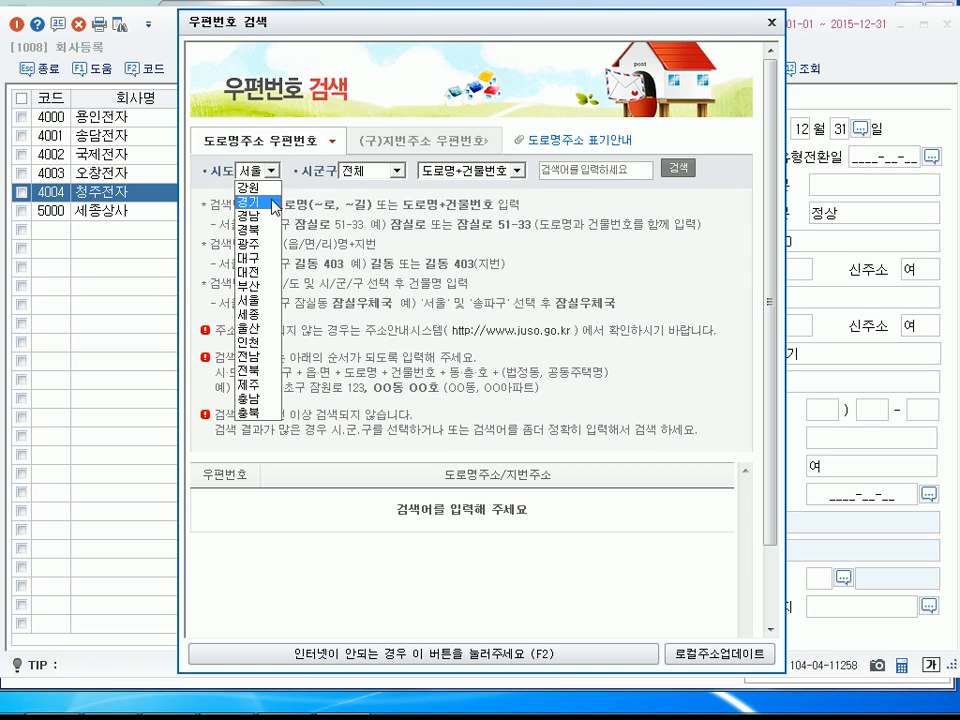
{"action": "left_click", "coordinate": [262, 201]}
{"action": "left_click", "coordinate": [641, 172]}
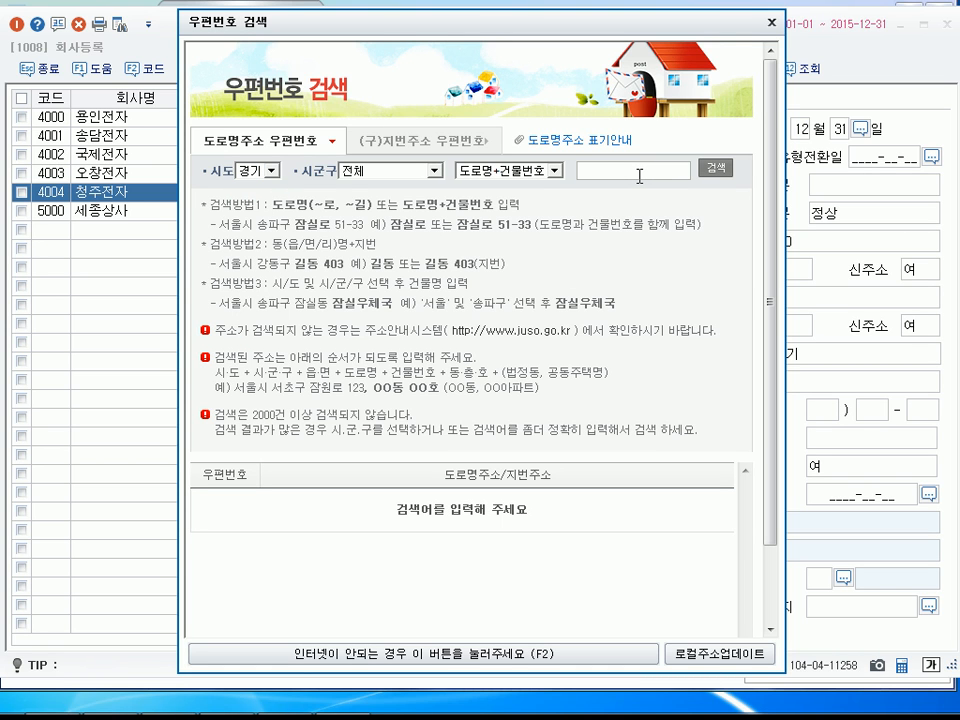
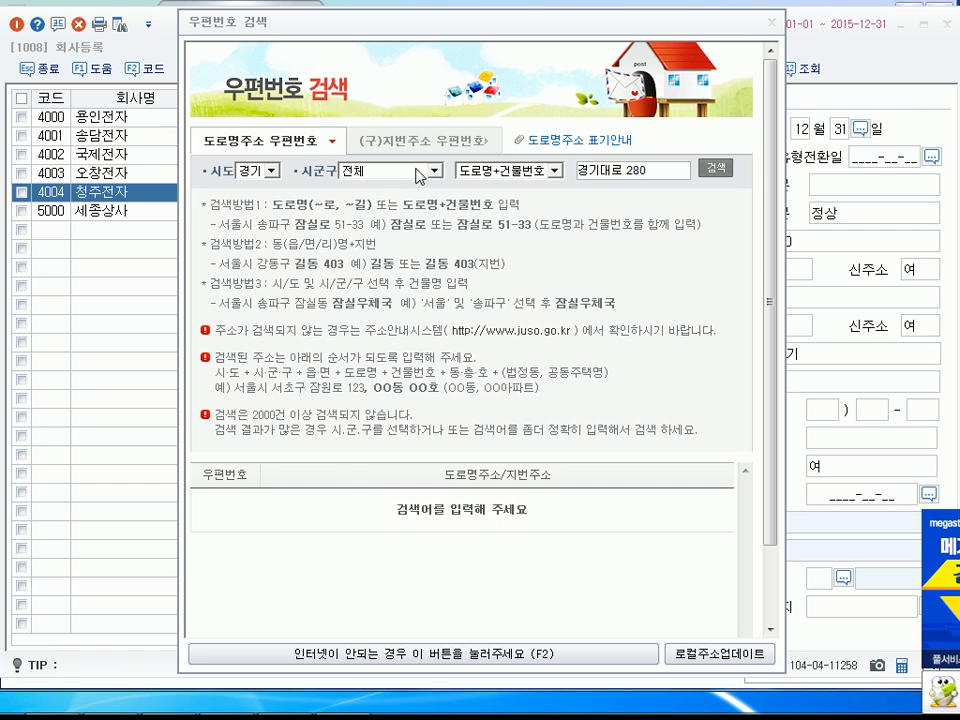
{"action": "left_click", "coordinate": [434, 175]}
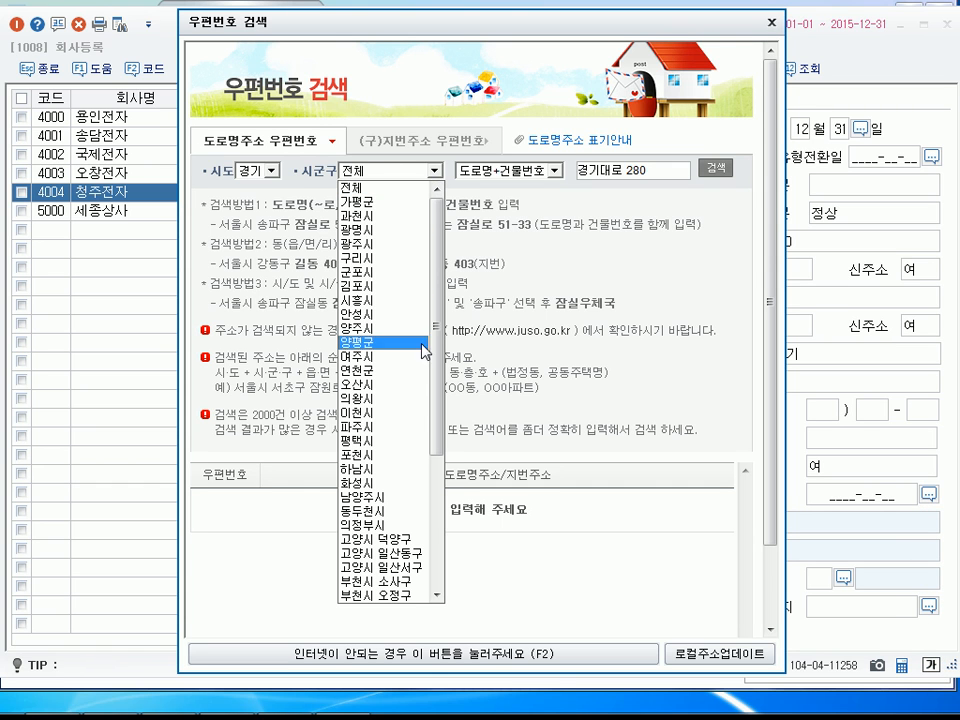
{"action": "left_click", "coordinate": [410, 386]}
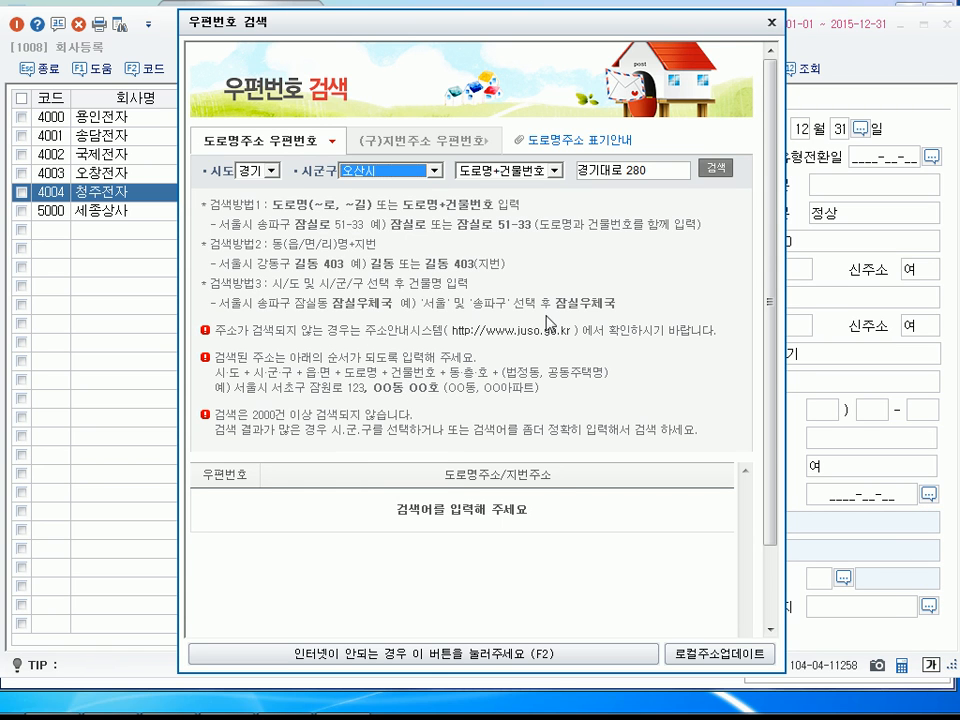
{"action": "left_click", "coordinate": [718, 172]}
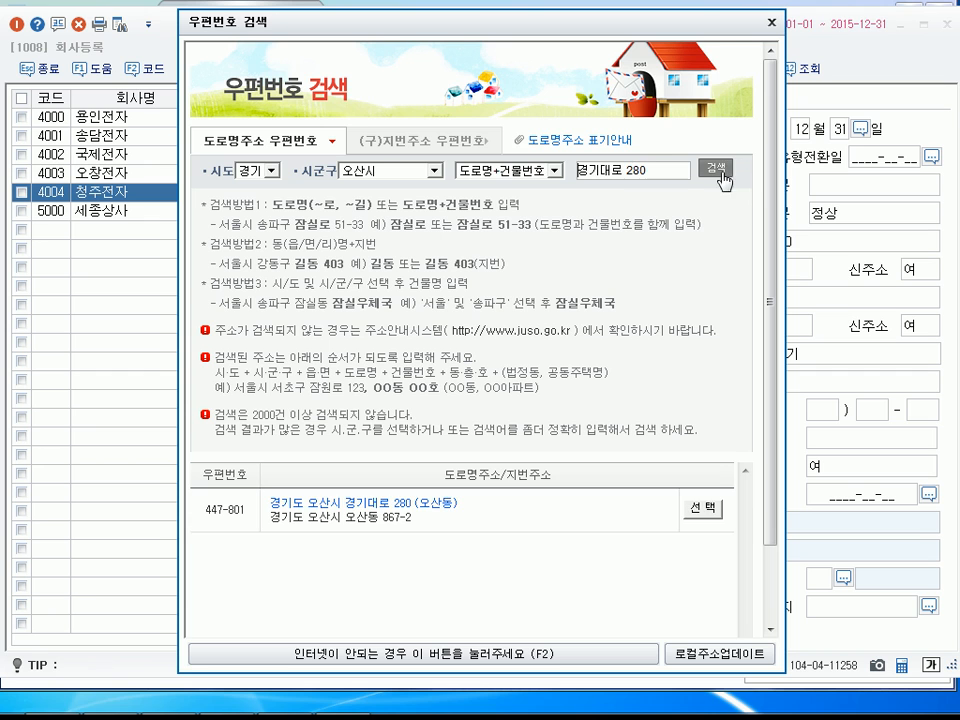
{"action": "left_click", "coordinate": [702, 508]}
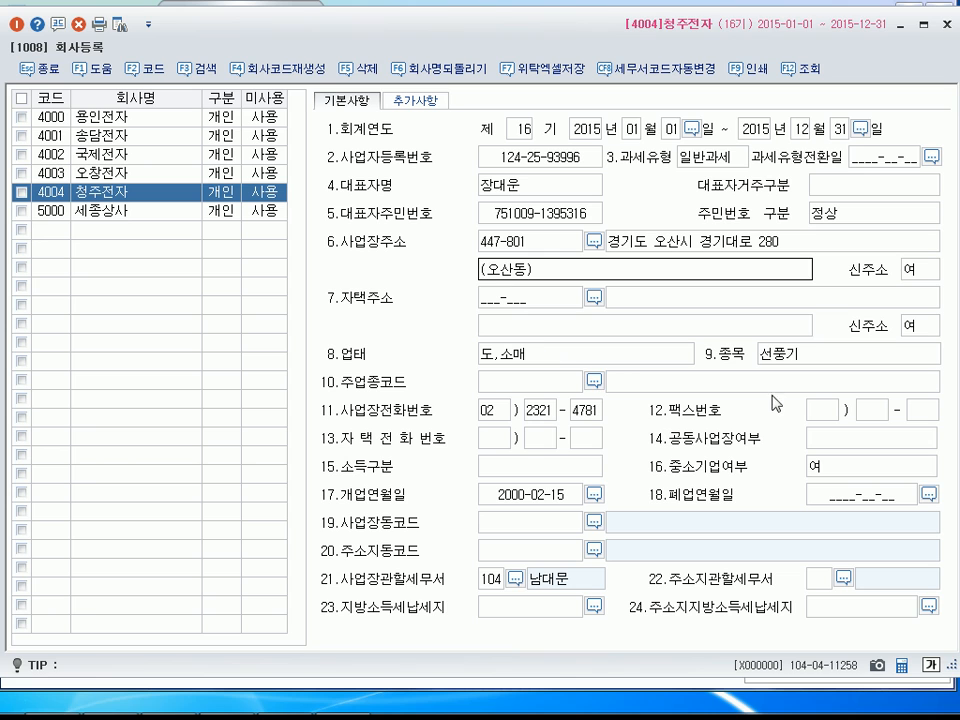
Set the business item (종목) to 가전제품 and the workplace's tax office to 135 동수원, and close company registration.
{"action": "left_click", "coordinate": [786, 365]}
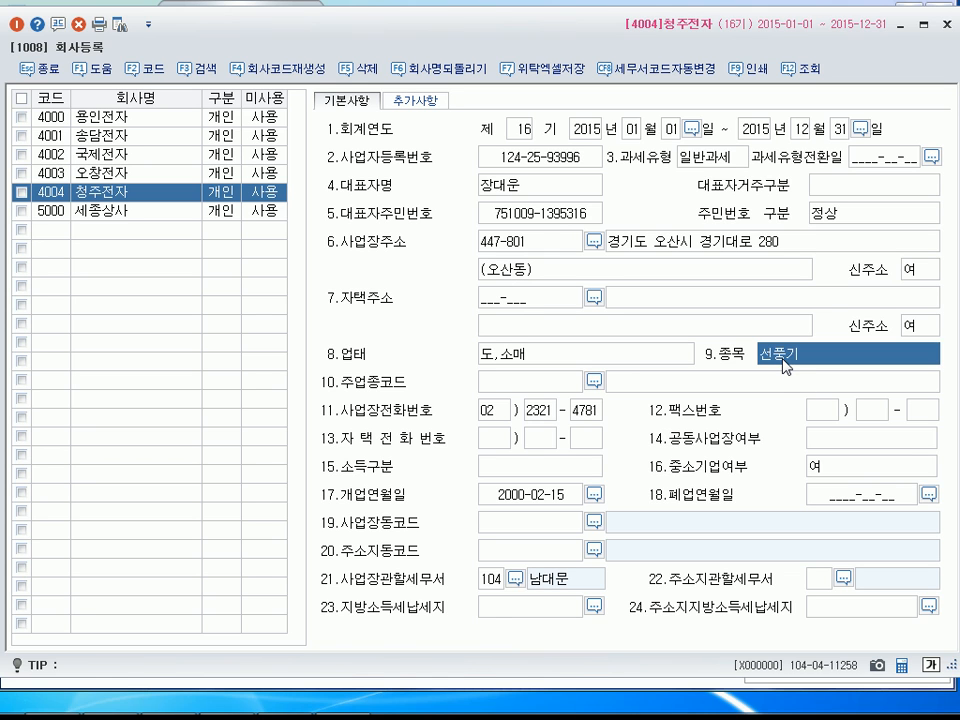
{"action": "type", "text": "가전제품"}
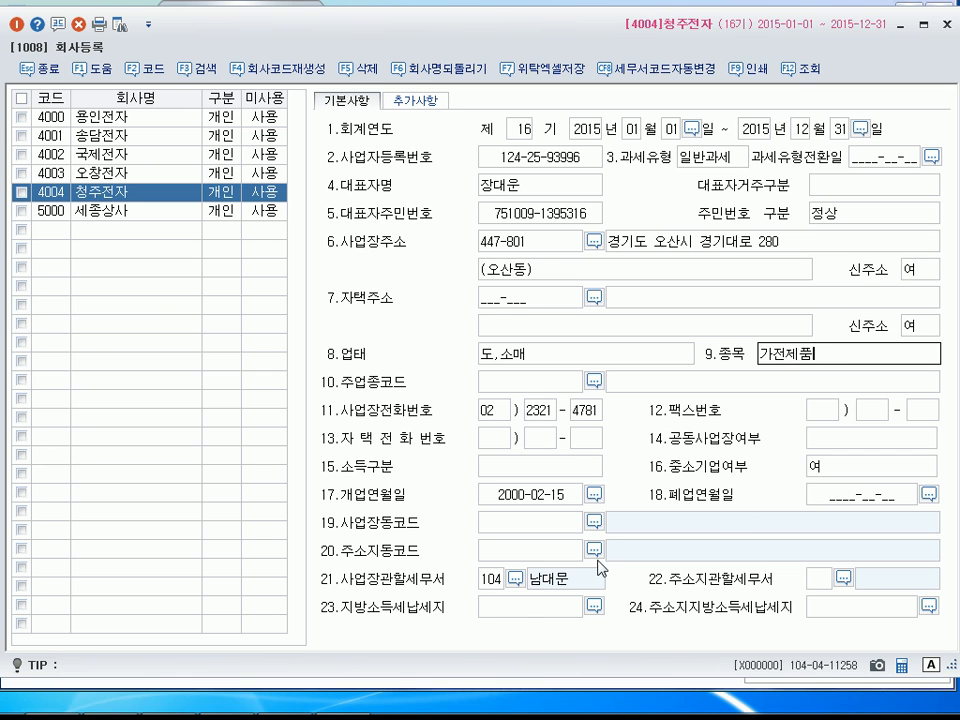
{"action": "left_click", "coordinate": [515, 578]}
{"action": "type", "text": "쬠ㅁ"}
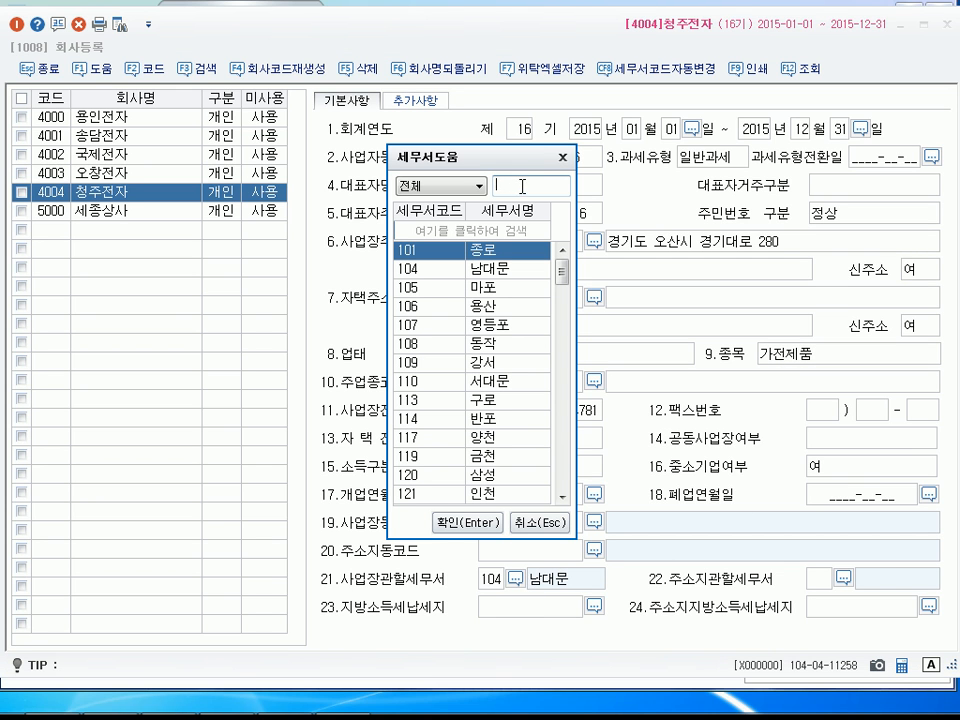
{"action": "type", "text": "수"}
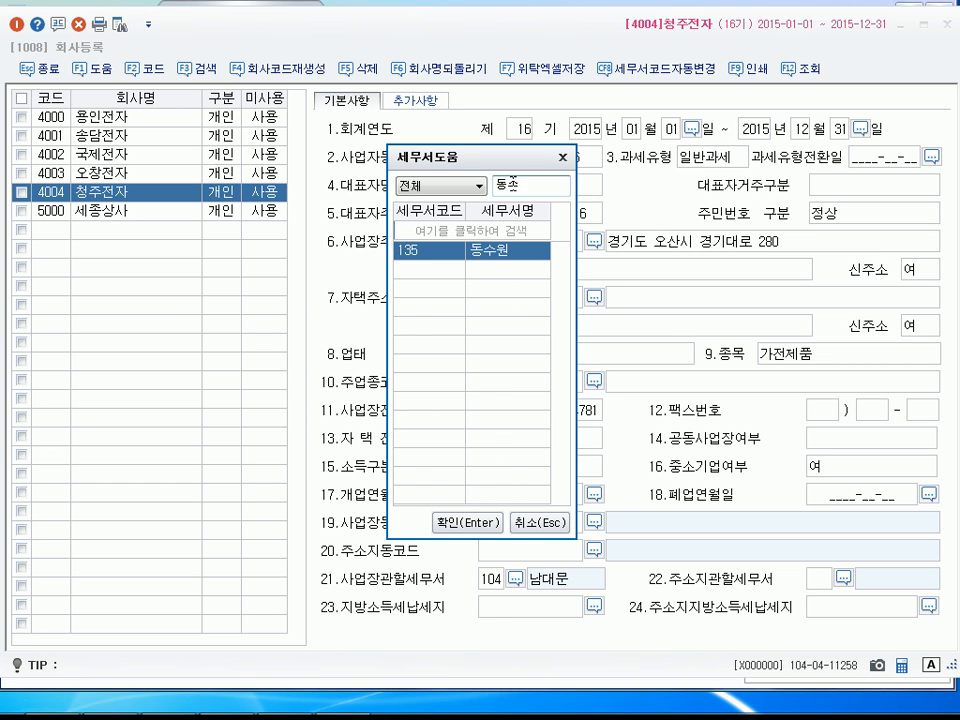
{"action": "left_click", "coordinate": [455, 524]}
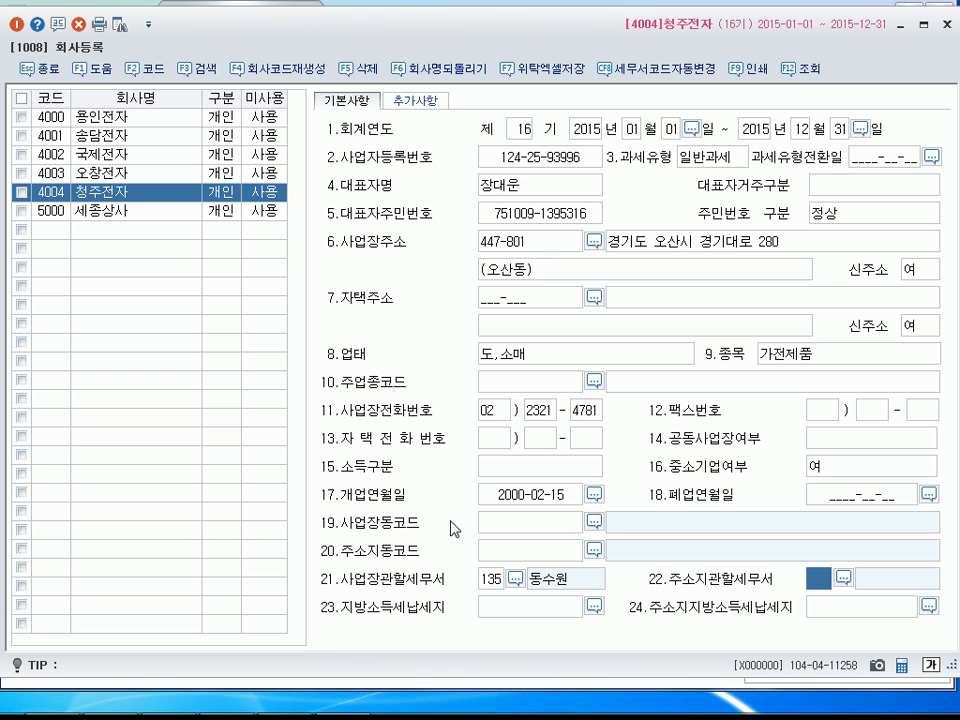
{"action": "key", "text": "Return"}
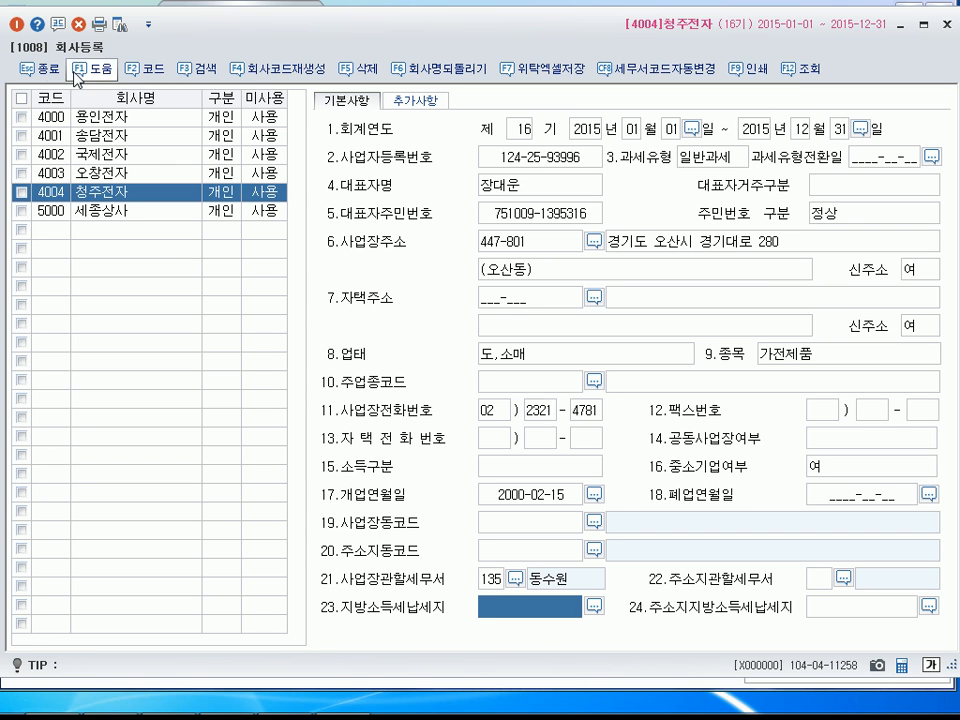
{"action": "left_click", "coordinate": [36, 71]}
{"action": "left_click", "coordinate": [36, 71]}
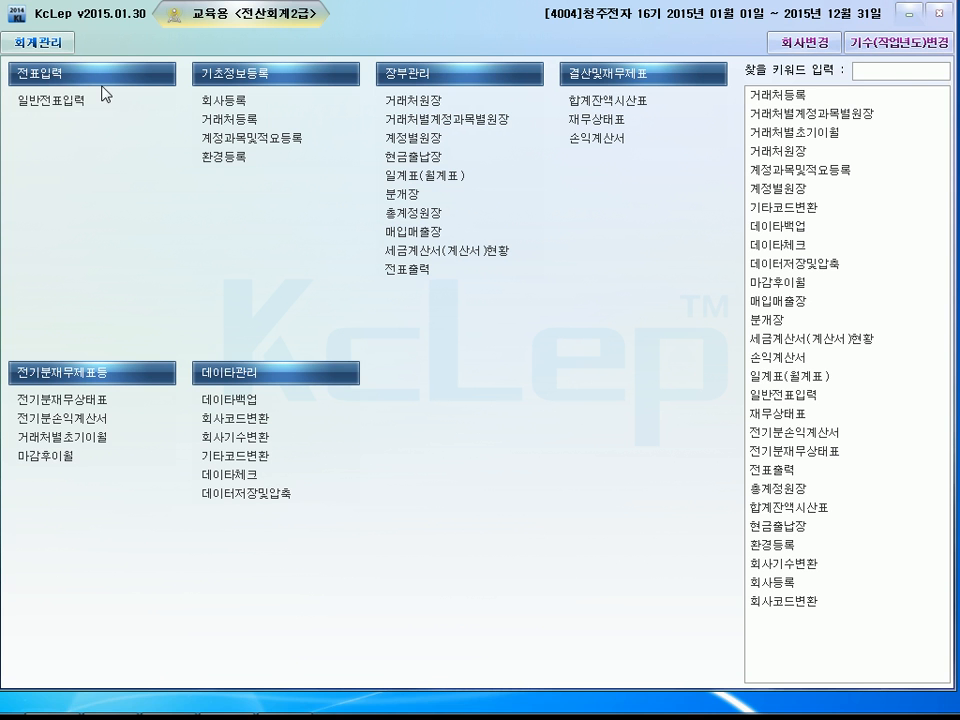
In the prior-period income statement (전기분손익계산서), set 당기상품매입액 under 상품매출원가 to 35,470,000 and minimize the window.
{"action": "left_click", "coordinate": [88, 425]}
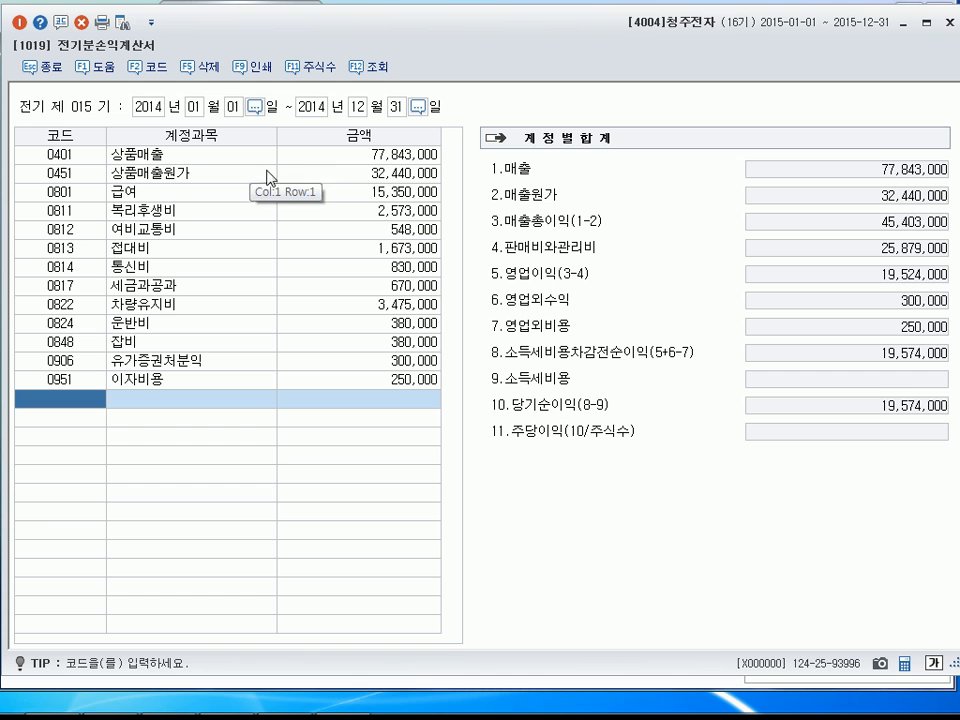
{"action": "left_click", "coordinate": [349, 158]}
{"action": "left_click", "coordinate": [401, 174]}
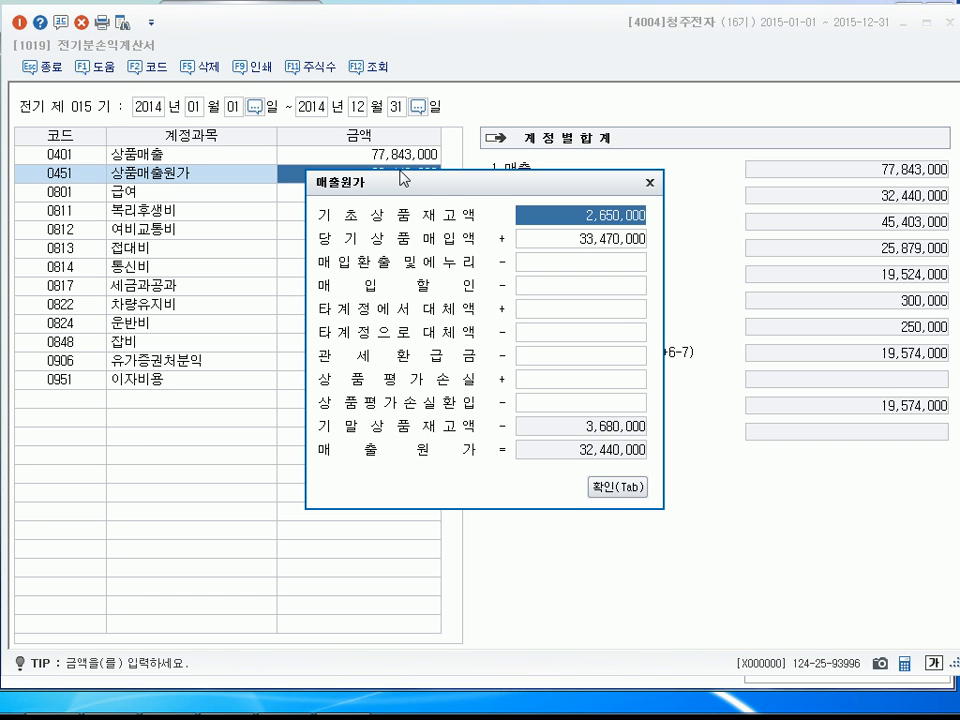
{"action": "left_click", "coordinate": [606, 244]}
{"action": "type", "text": "3"}
{"action": "type", "text": "5,470,000"}
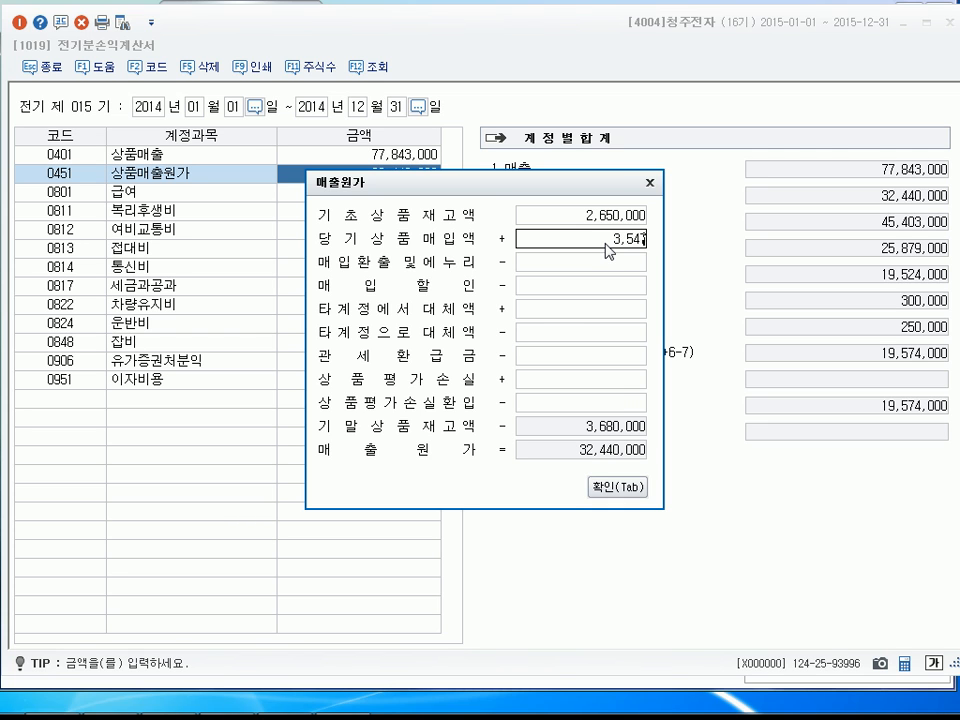
{"action": "key", "text": "Return"}
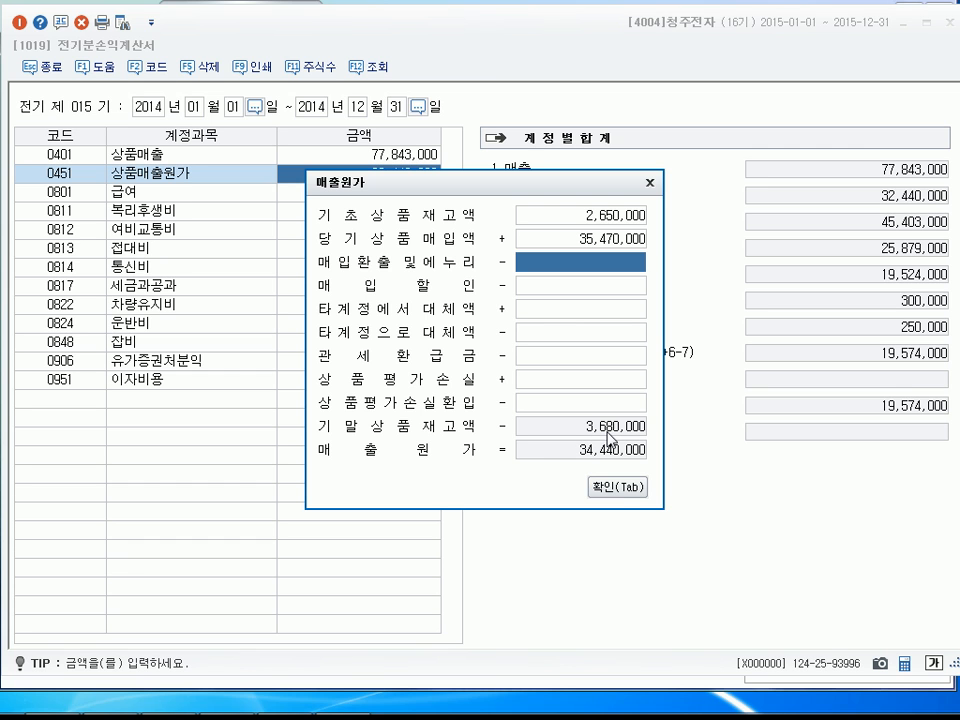
{"action": "left_click", "coordinate": [618, 488]}
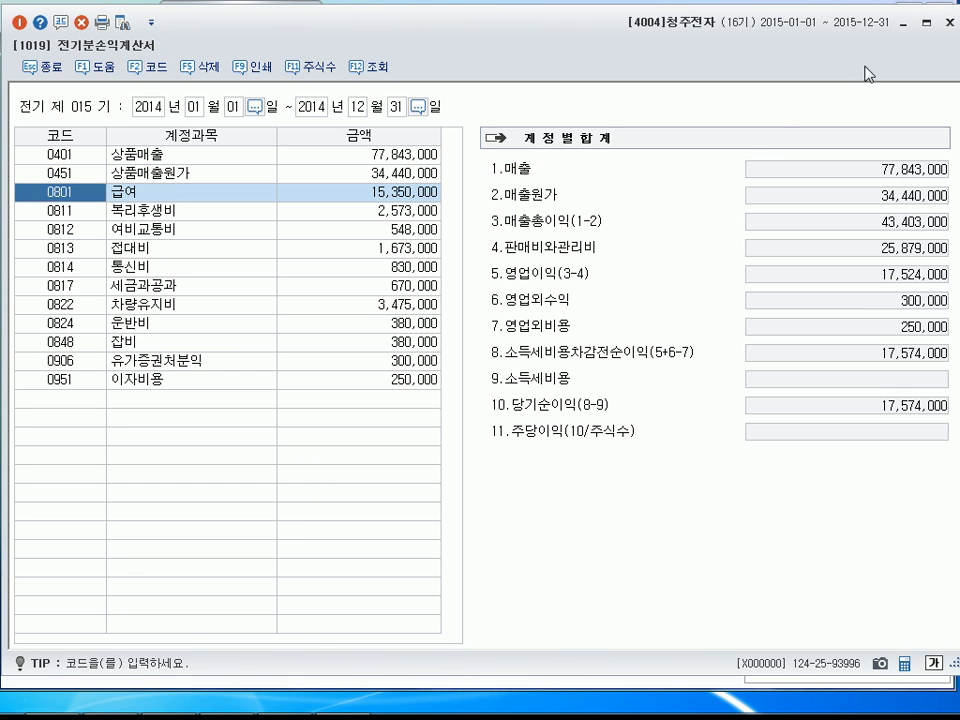
{"action": "left_click", "coordinate": [904, 22]}
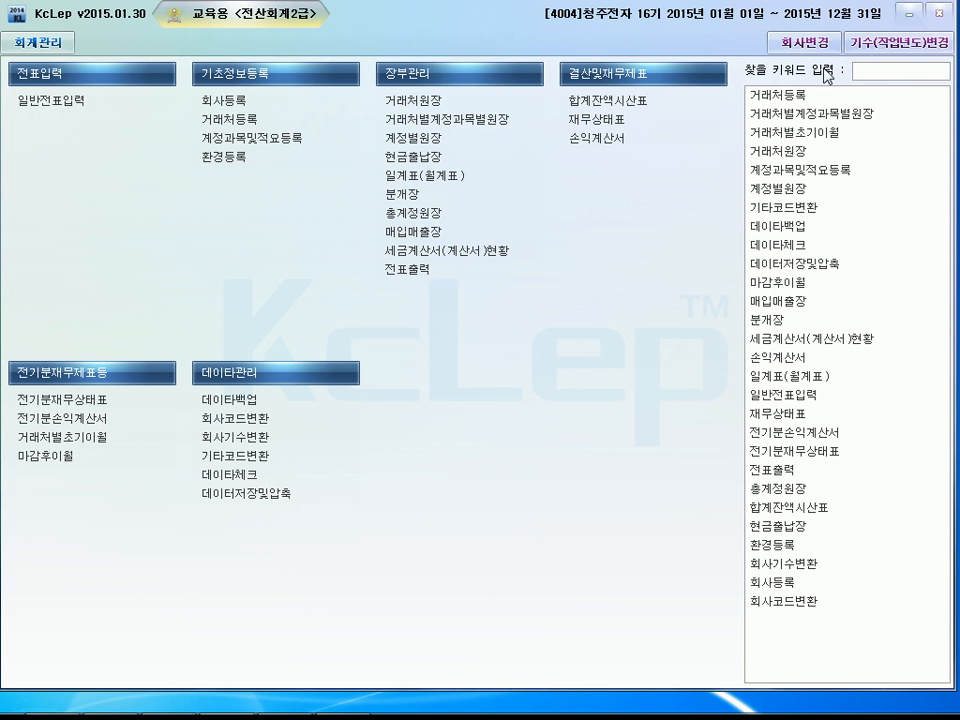
In the prior-period balance sheet (전기분재무상태표), set the amount of 상품 (0146) to 4,280,000.
{"action": "left_click", "coordinate": [52, 400]}
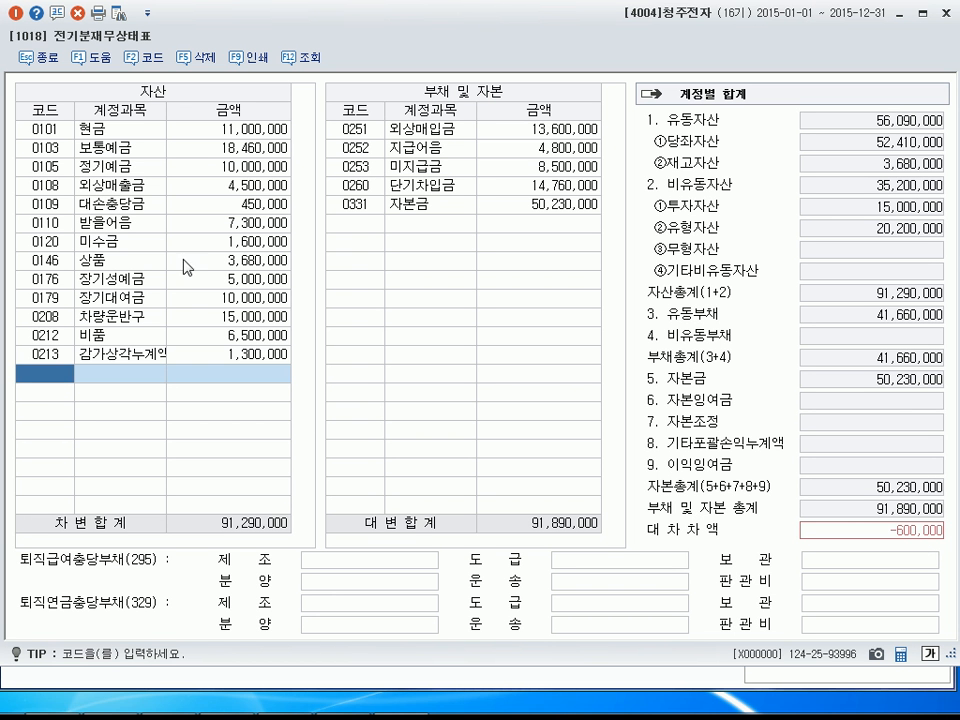
{"action": "left_click", "coordinate": [247, 263]}
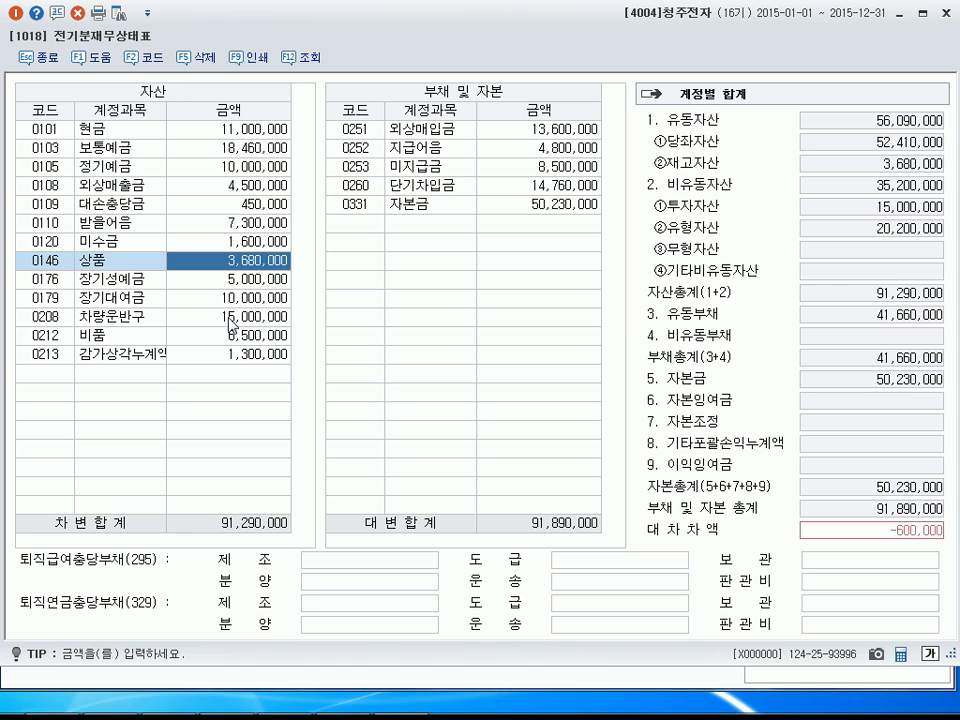
{"action": "type", "text": "4280000"}
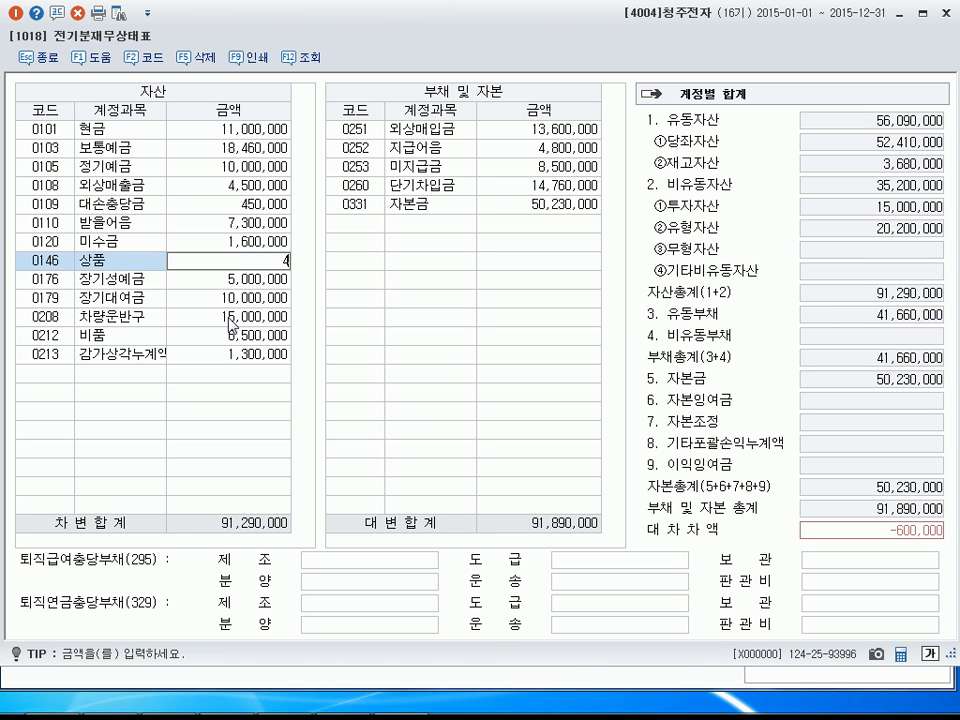
{"action": "key", "text": "Return"}
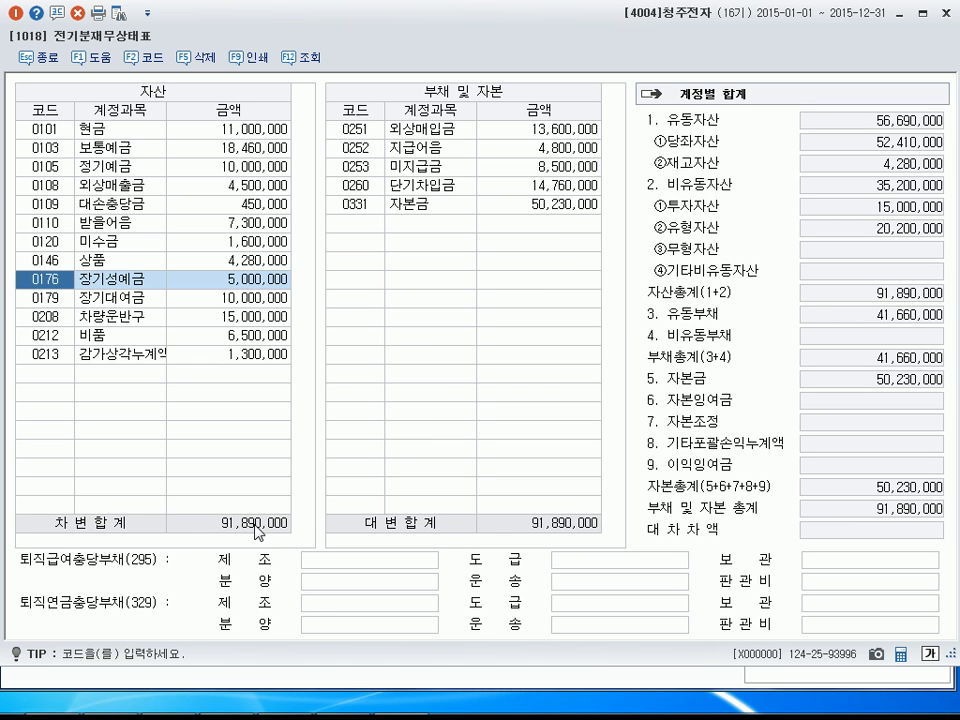
{"action": "left_click", "coordinate": [584, 529]}
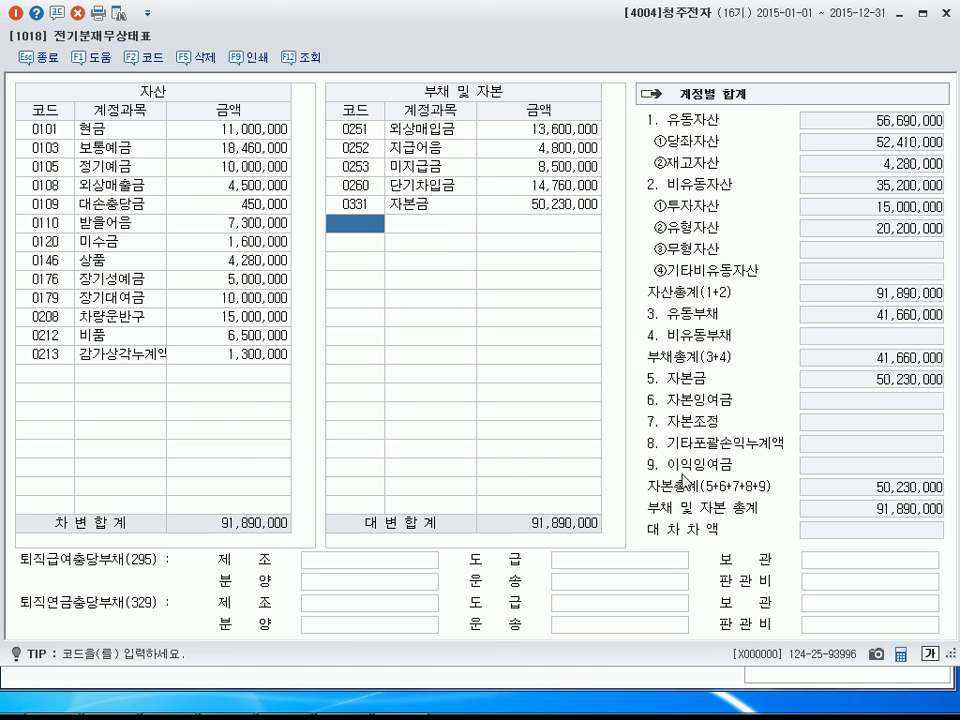
{"action": "left_click", "coordinate": [428, 205]}
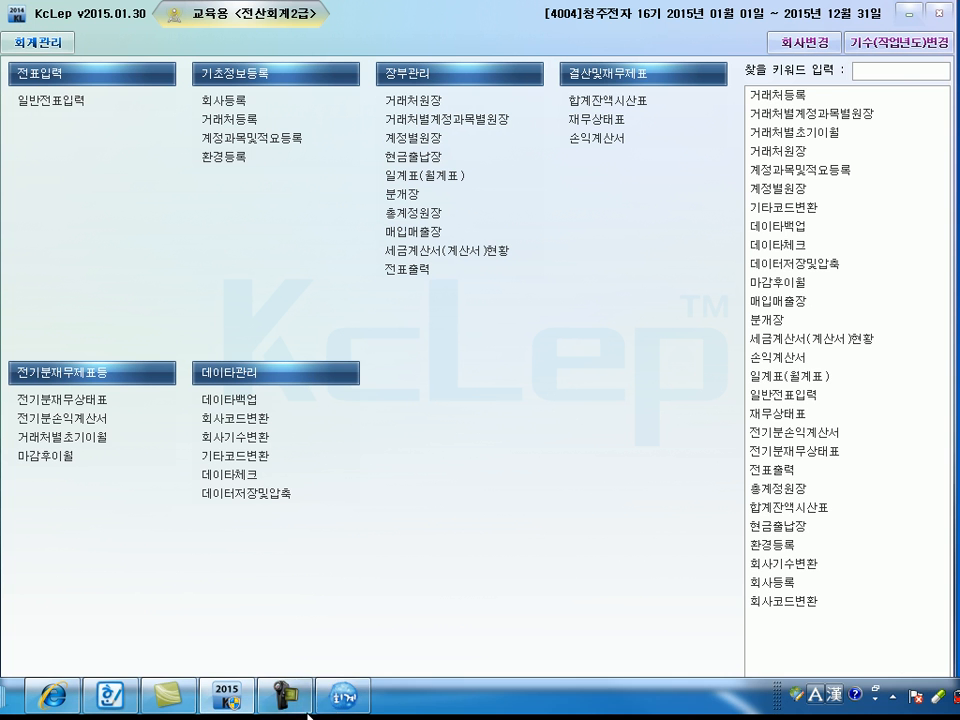
Return to the prior-period income statement (전기분손익계산서), open the 상품매출원가 breakdown, and confirm it to apply the updated ending inventory.
{"action": "left_click", "coordinate": [343, 693]}
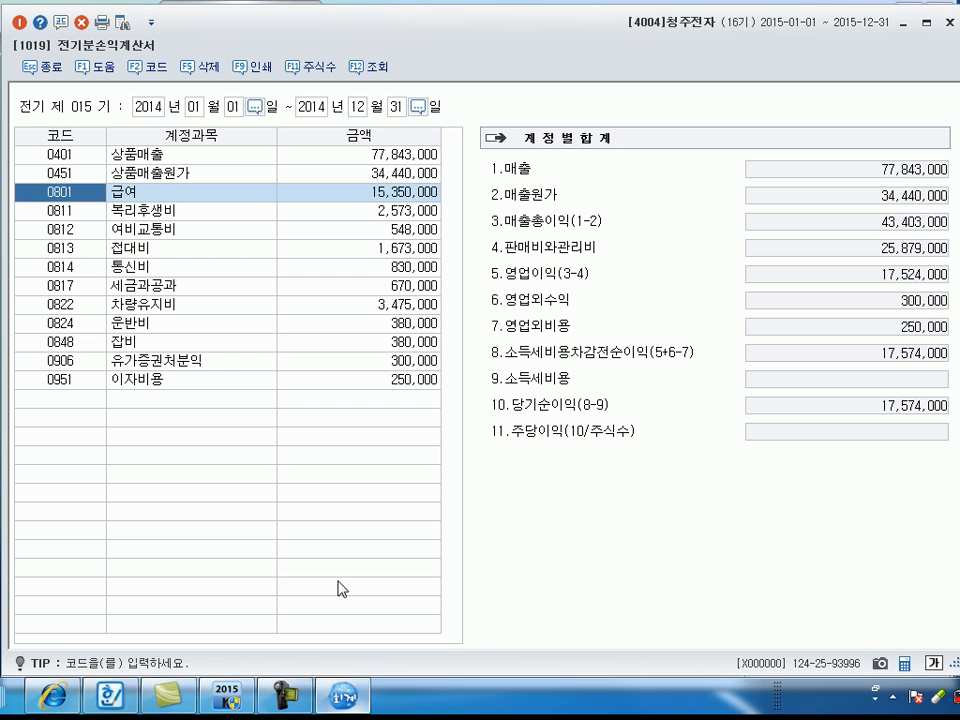
{"action": "left_click", "coordinate": [190, 176]}
{"action": "left_click", "coordinate": [411, 177]}
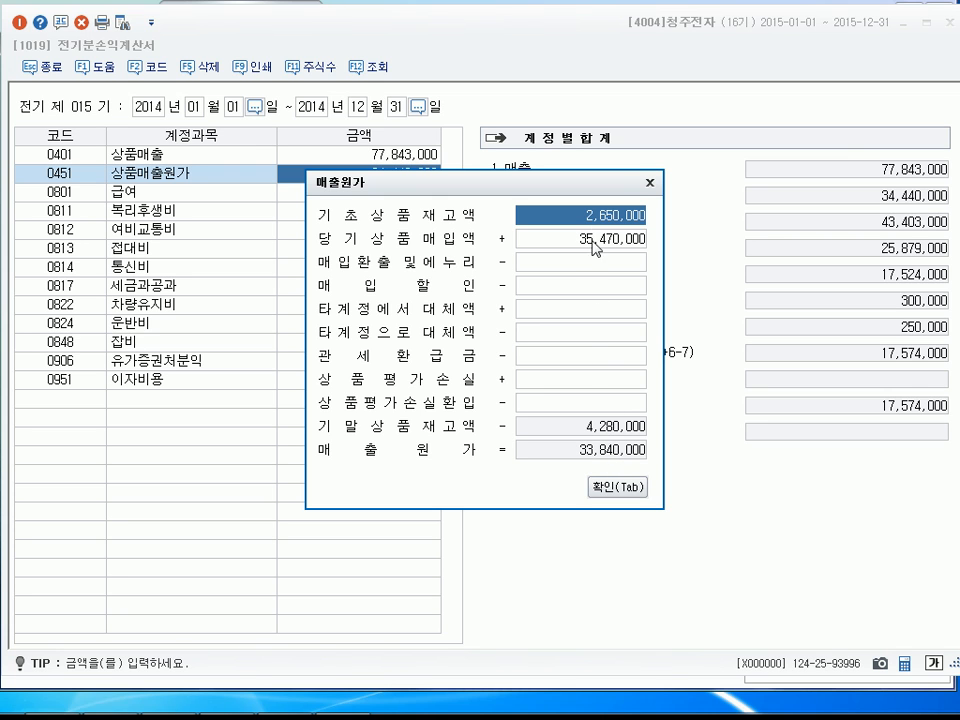
{"action": "left_click", "coordinate": [617, 490]}
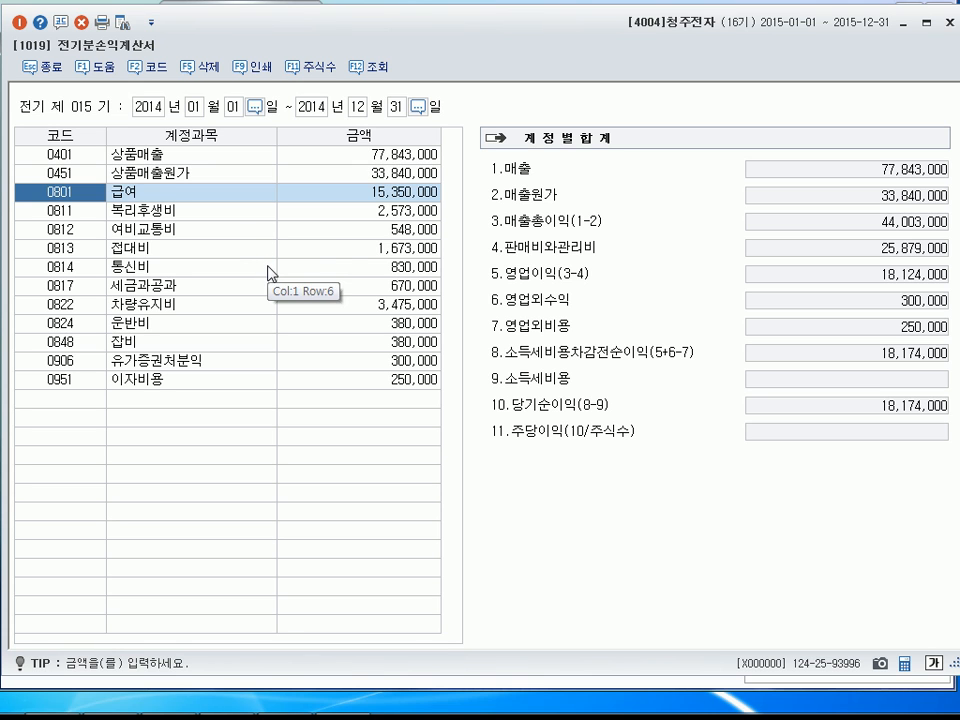
Set the amount of 여비교통비 (0812) to 748,000.
{"action": "left_click", "coordinate": [371, 232]}
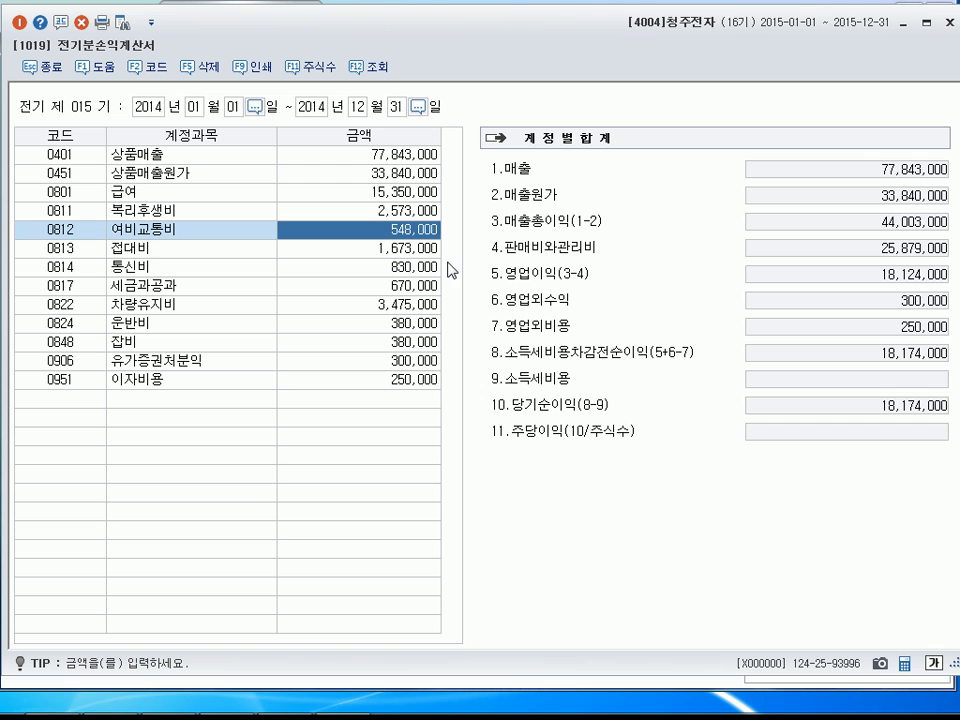
{"action": "type", "text": "748,000"}
{"action": "key", "text": "Return"}
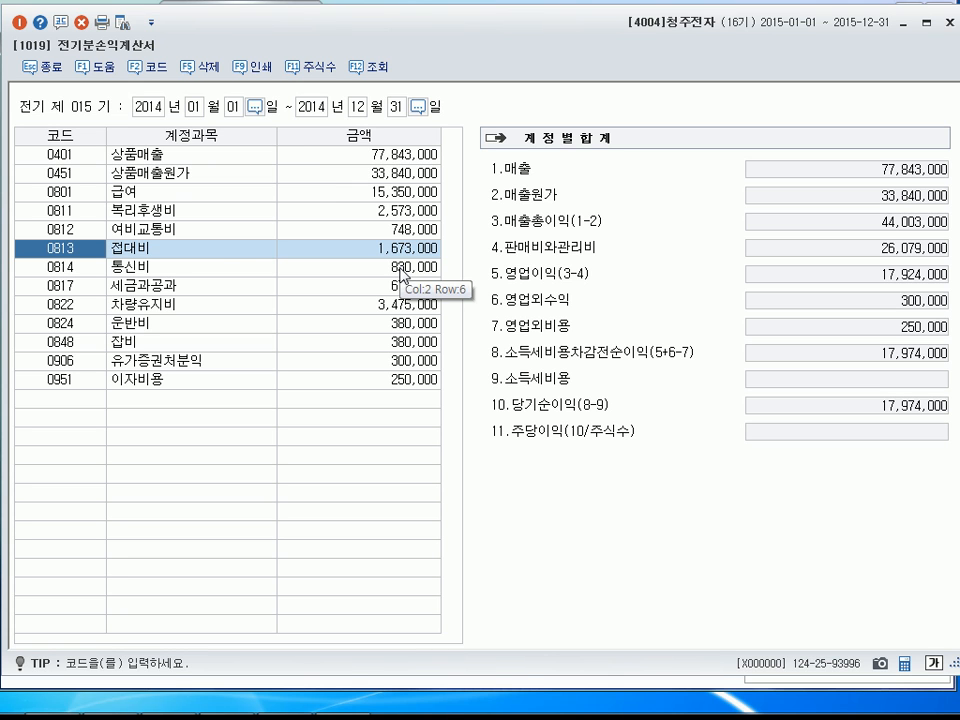
Check the amounts of the expense and non-operating accounts row by row, from 급여 (0801) down to 이자비용 (0951).
{"action": "left_click", "coordinate": [389, 193]}
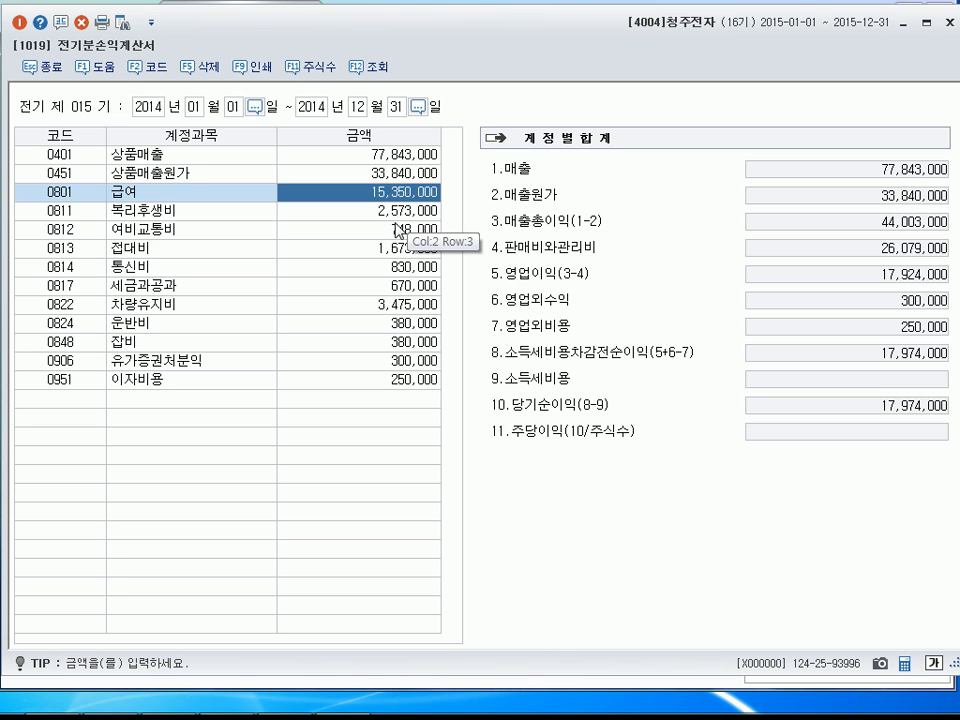
{"action": "left_click", "coordinate": [403, 218]}
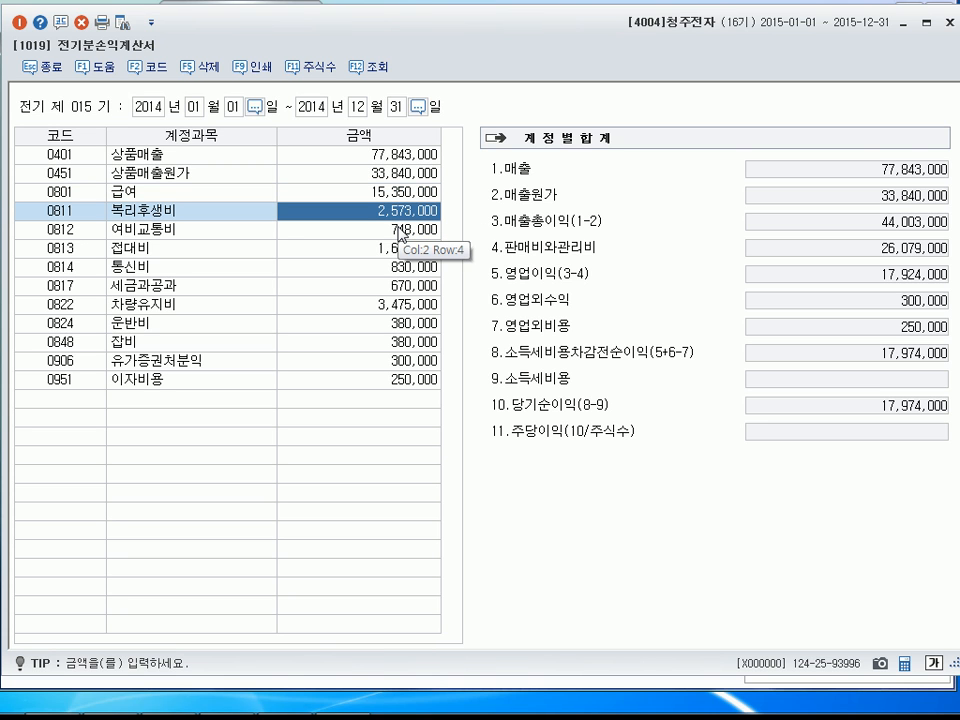
{"action": "left_click", "coordinate": [402, 234]}
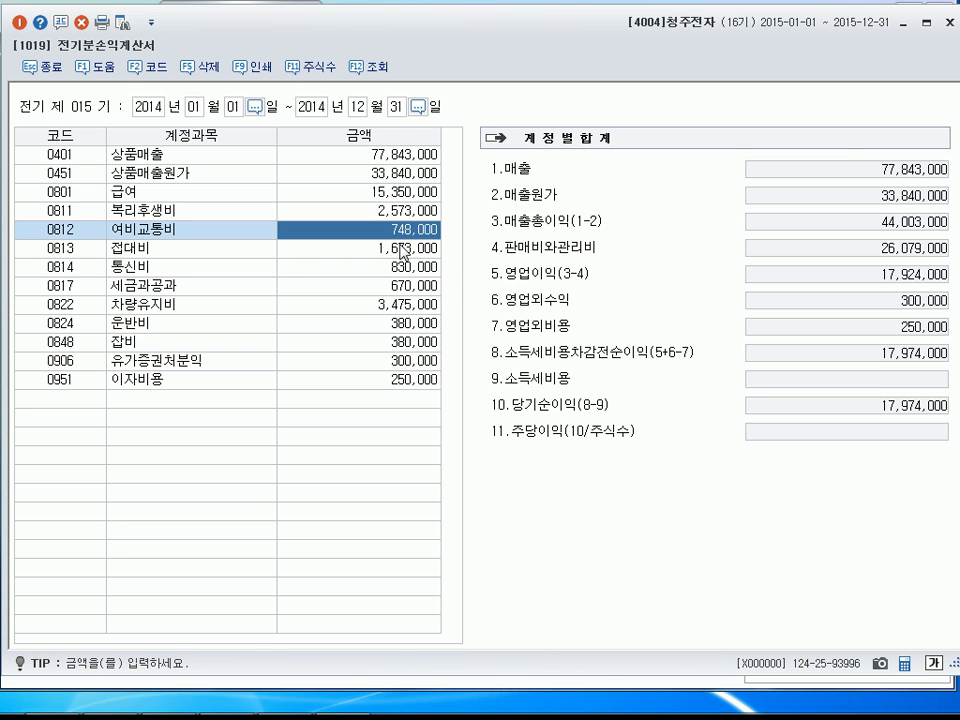
{"action": "left_click", "coordinate": [400, 253]}
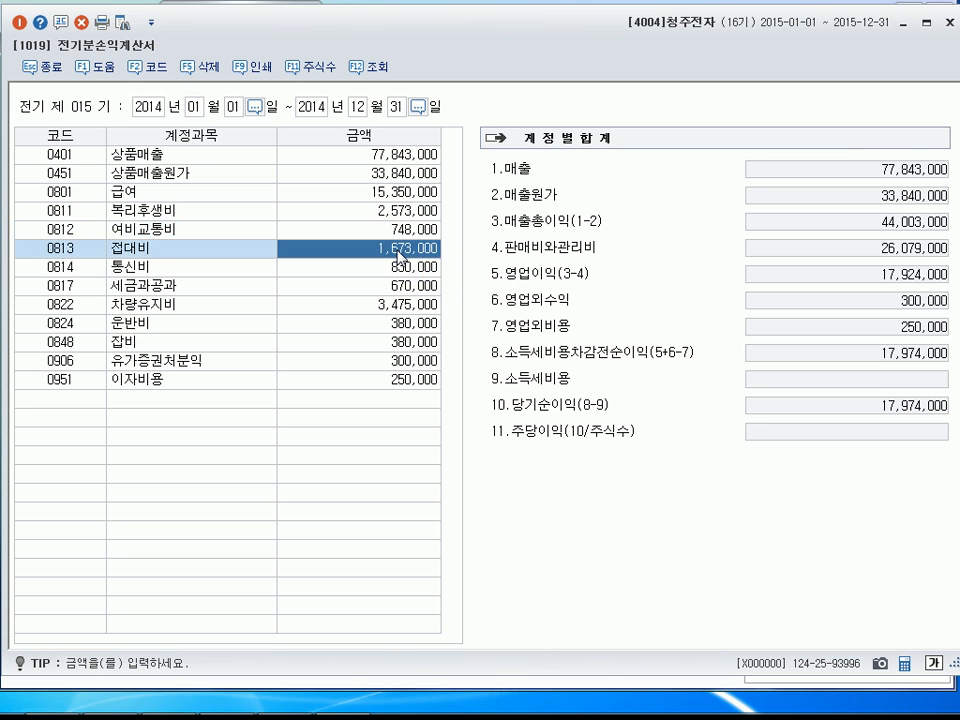
{"action": "left_click", "coordinate": [402, 267]}
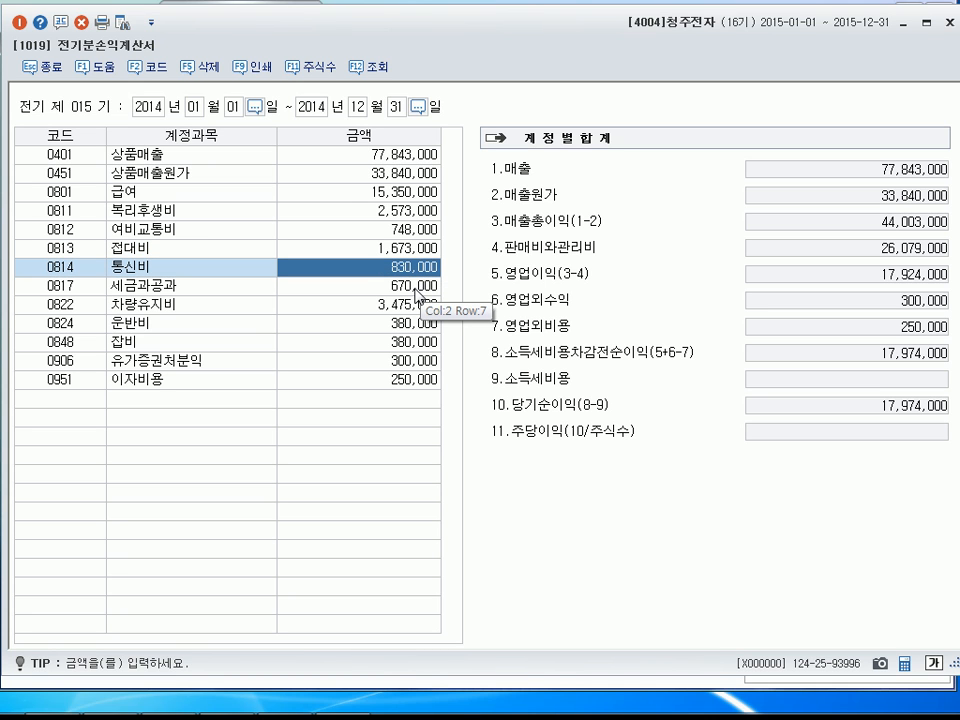
{"action": "left_click", "coordinate": [415, 288]}
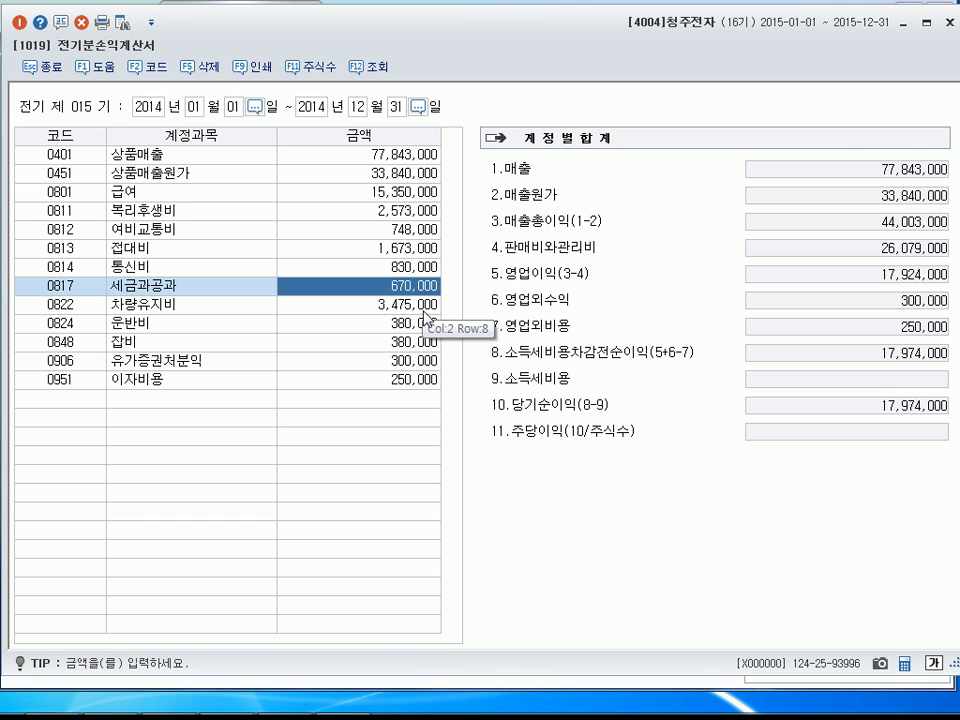
{"action": "left_click", "coordinate": [426, 325]}
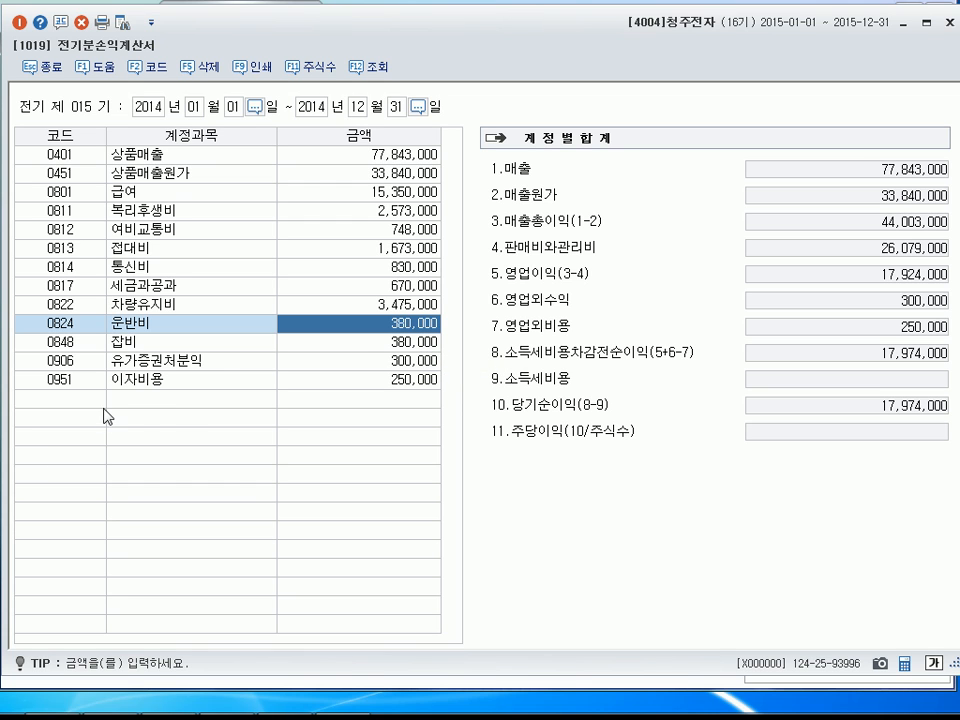
{"action": "left_click", "coordinate": [420, 343]}
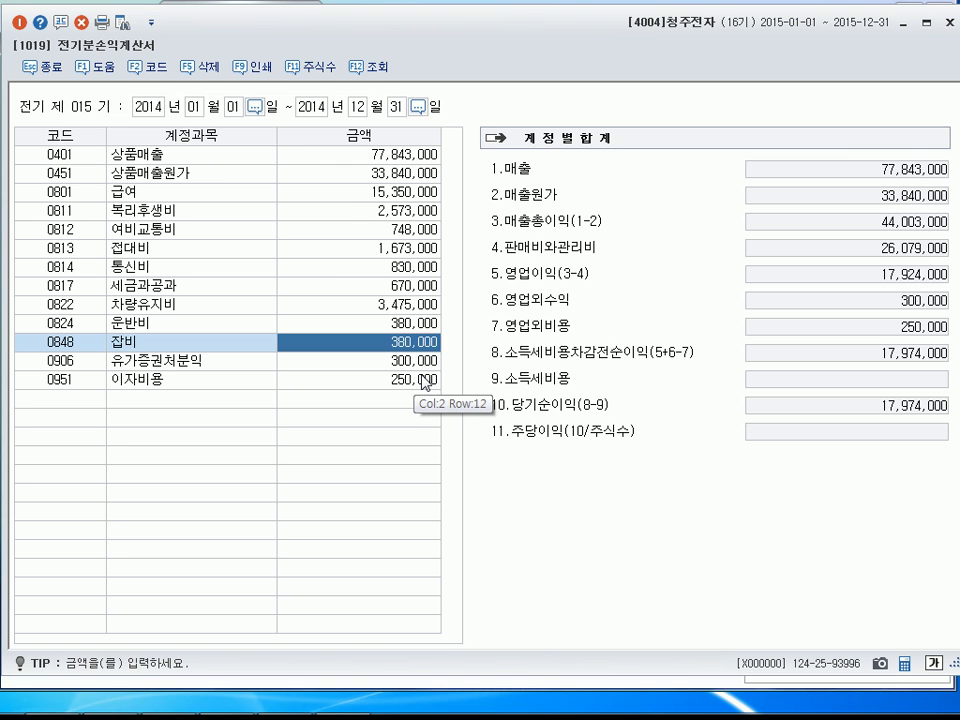
{"action": "left_click", "coordinate": [428, 383]}
Add the account 임차료 (0819) in the first blank row with an amount of 2,000,000.
{"action": "left_click", "coordinate": [92, 400]}
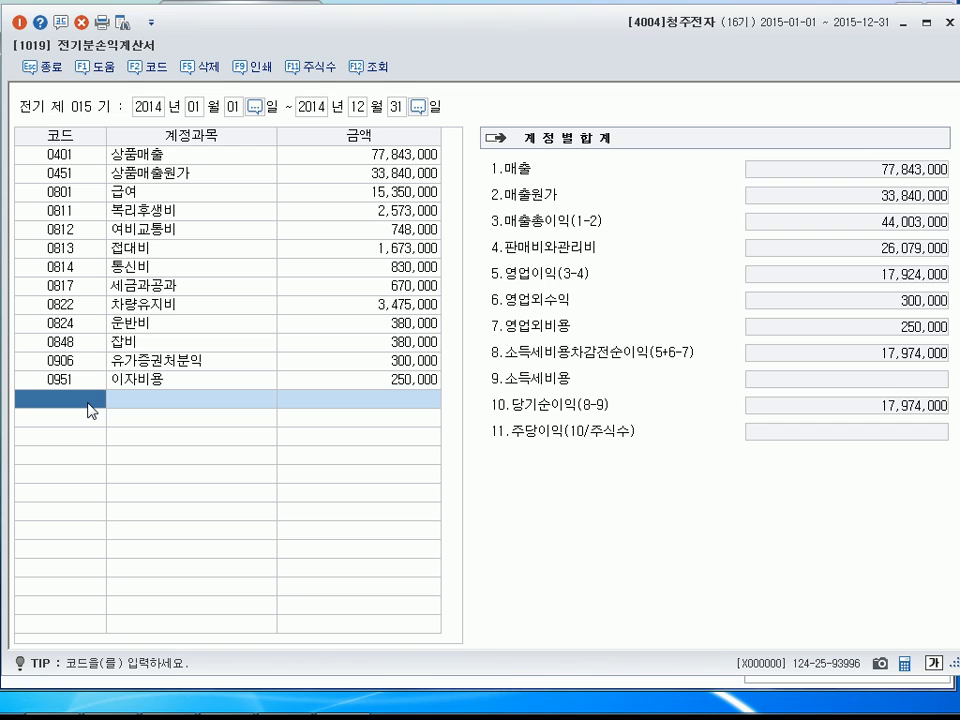
{"action": "type", "text": "8"}
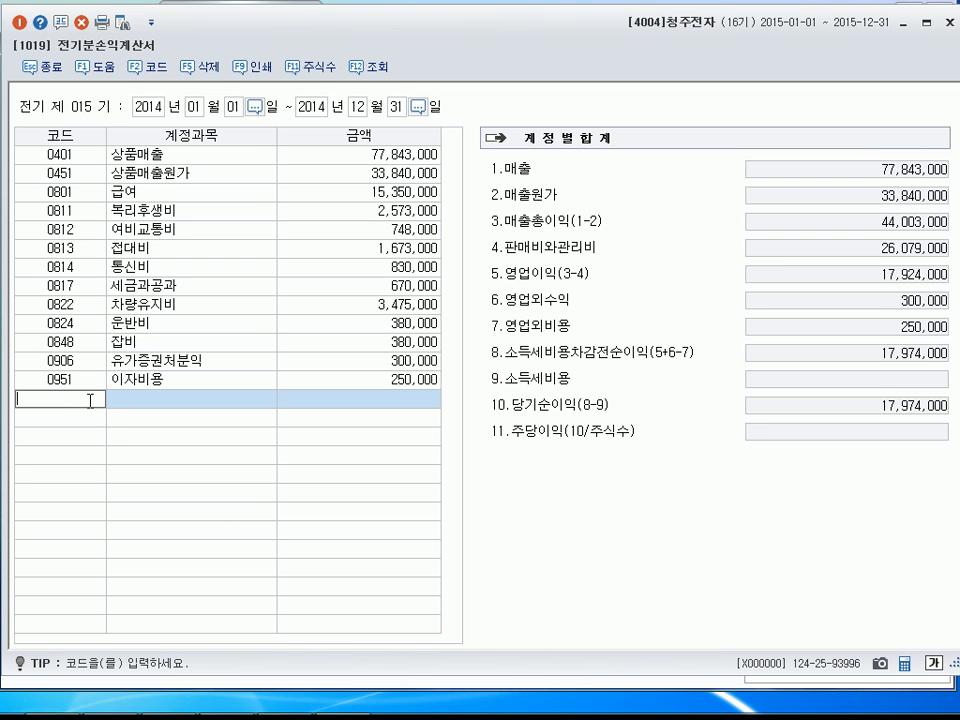
{"action": "type", "text": "차료"}
{"action": "key", "text": "Return"}
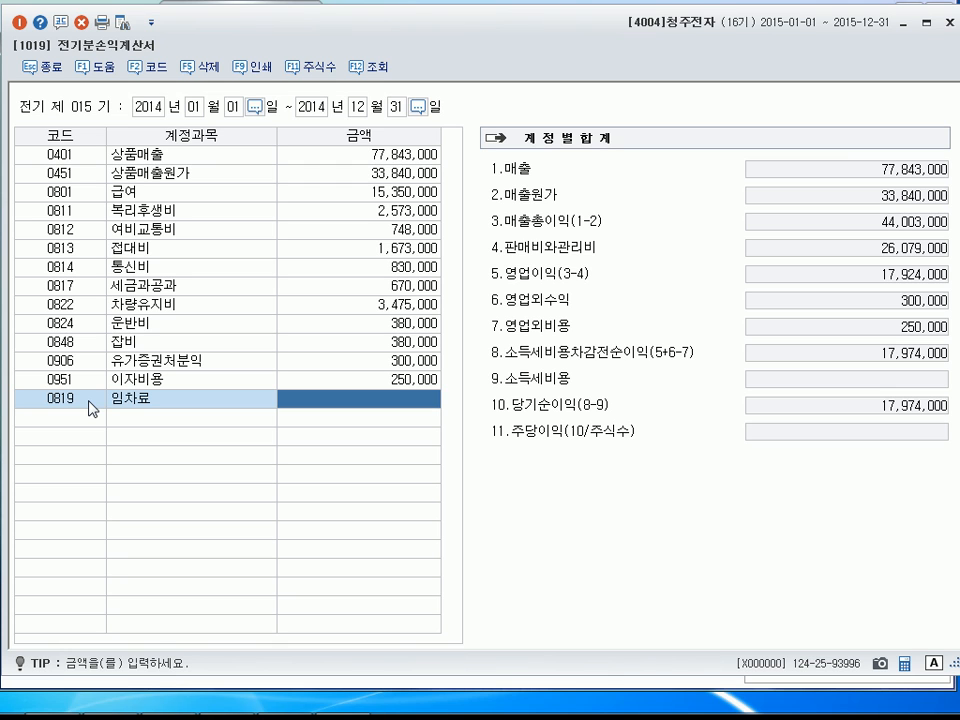
{"action": "type", "text": "3000000"}
{"action": "key", "text": "Return"}
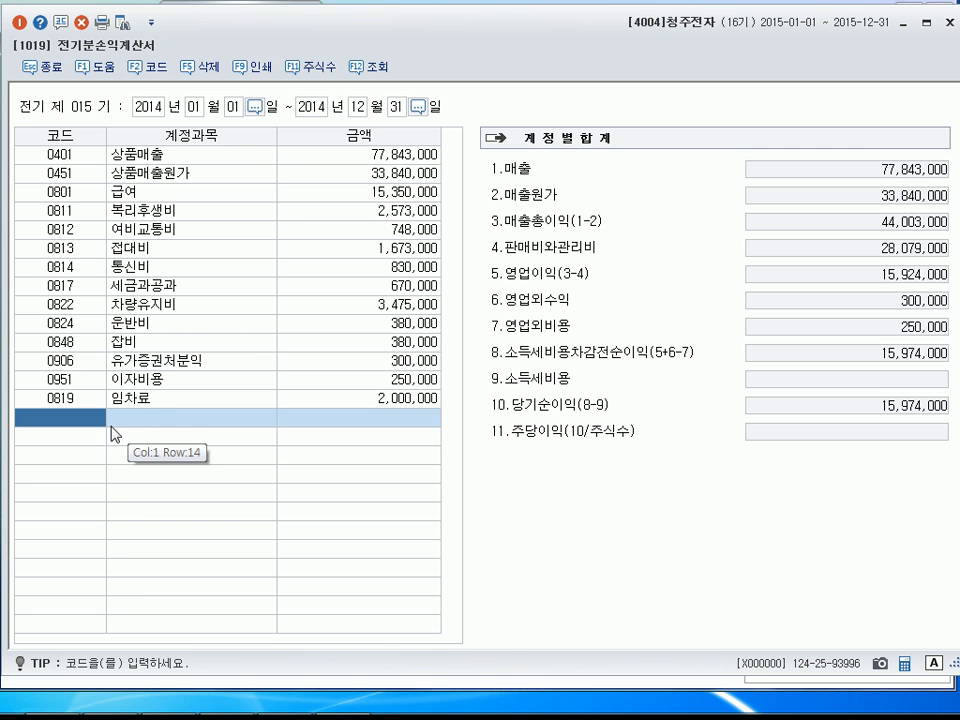
Add the account 대손상각비 (0835) below 임차료 with an amount of 200,000.
{"action": "type", "text": "대손상"}
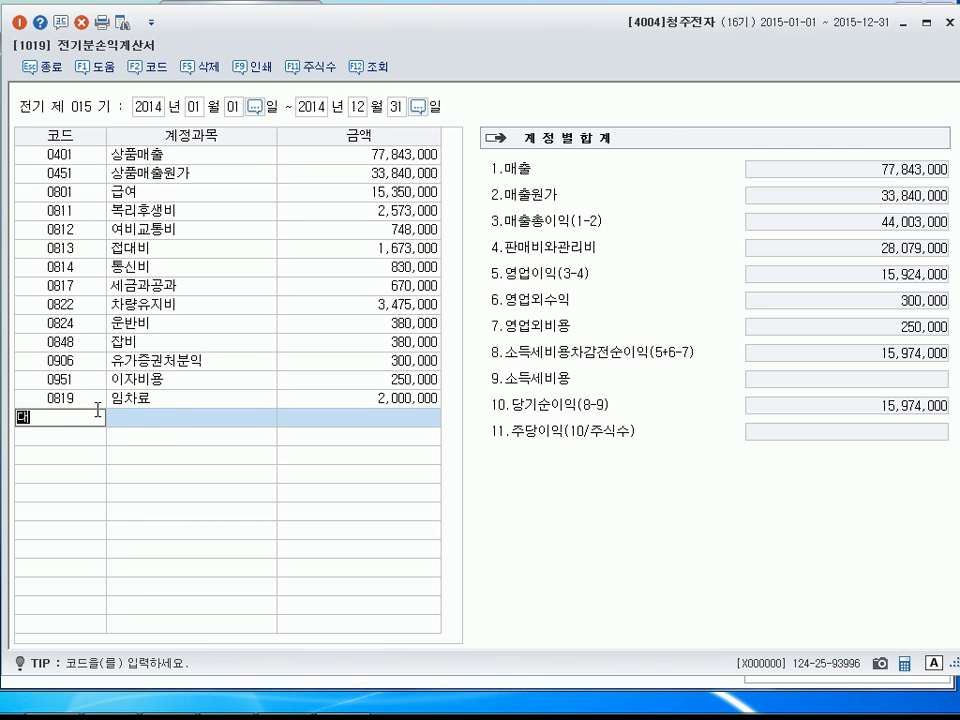
{"action": "key", "text": "Return"}
{"action": "key", "text": "Return"}
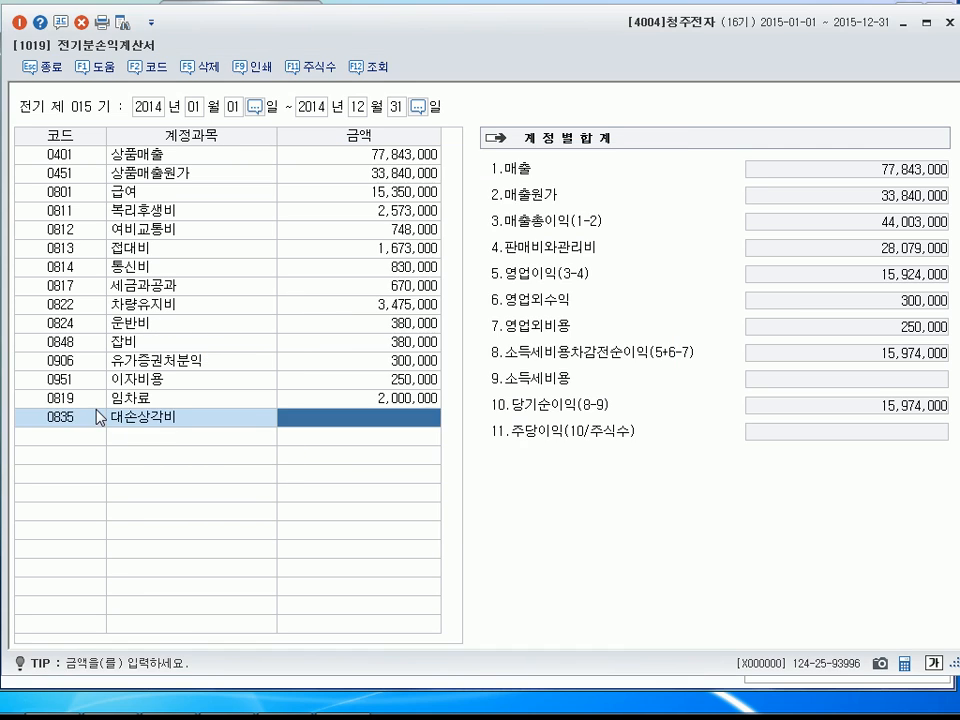
{"action": "type", "text": "200000"}
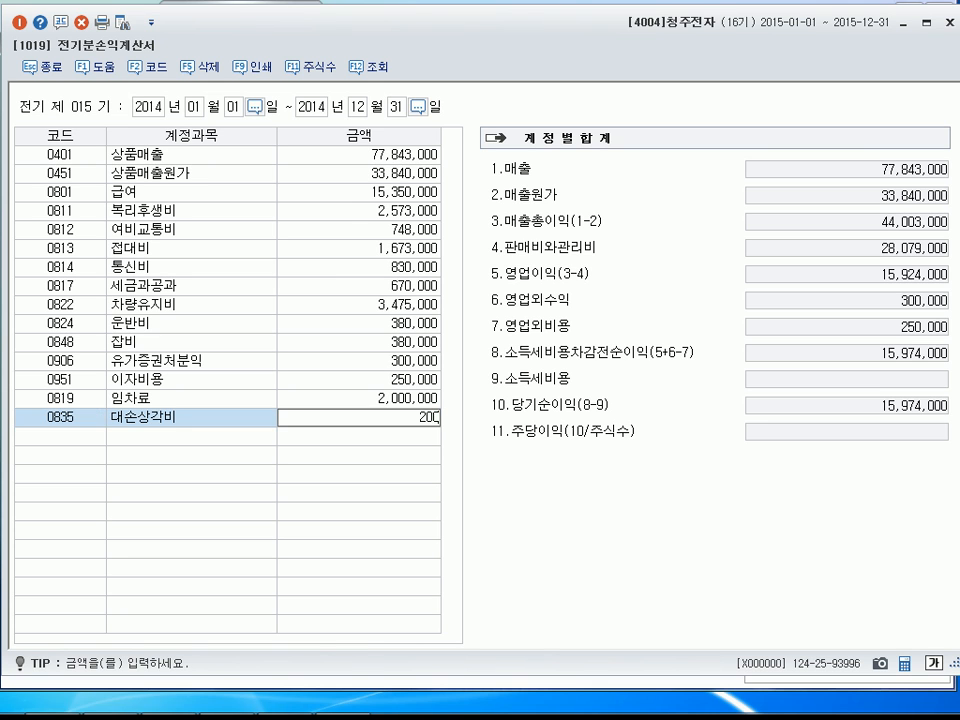
{"action": "key", "text": "Return"}
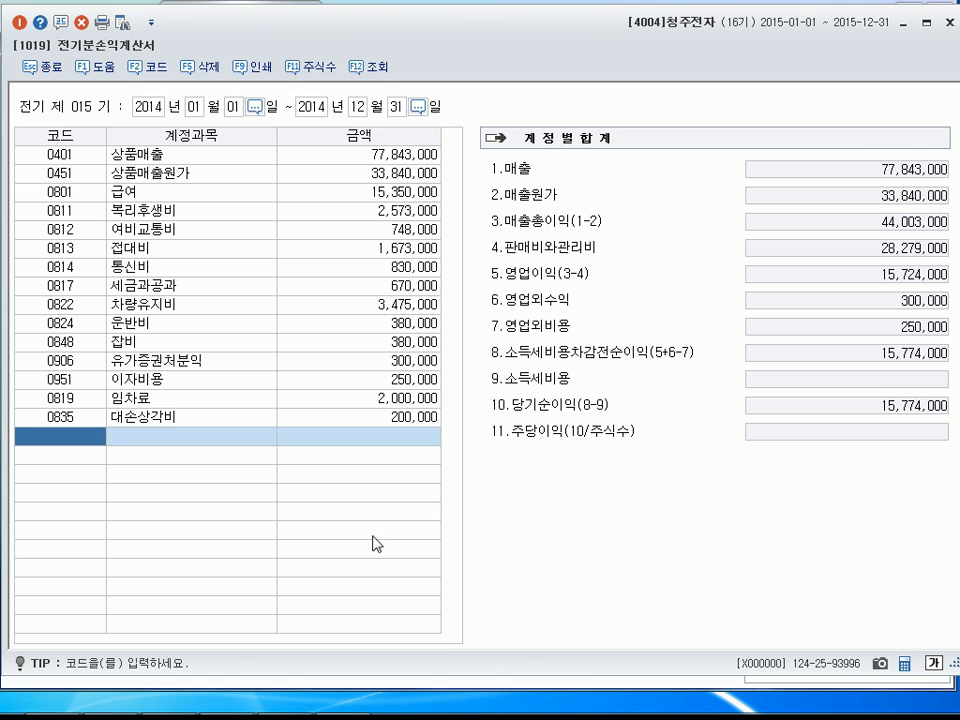
Try to enter account code 0824 (운반비) in the blank row below 대손상각비.
{"action": "left_click", "coordinate": [421, 417]}
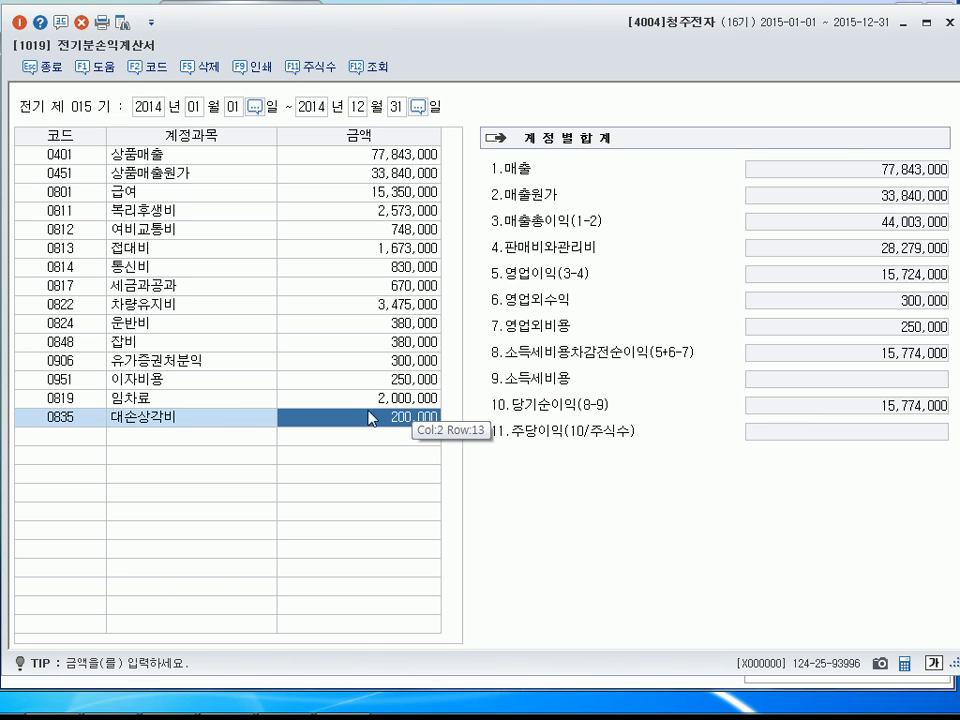
{"action": "left_click", "coordinate": [72, 440]}
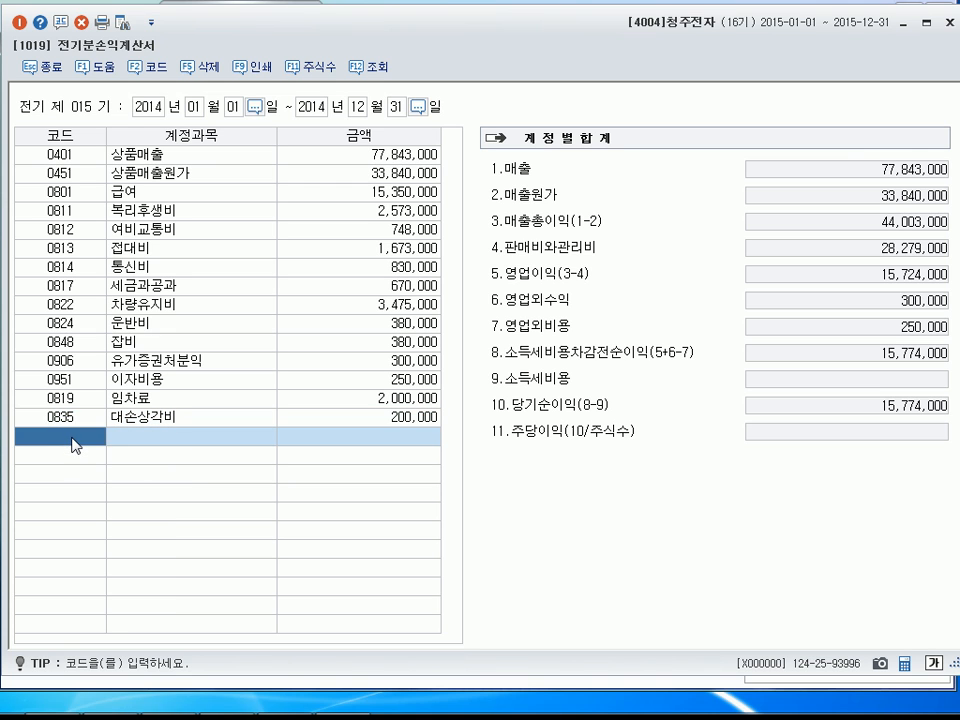
{"action": "type", "text": "824"}
{"action": "key", "text": "Return"}
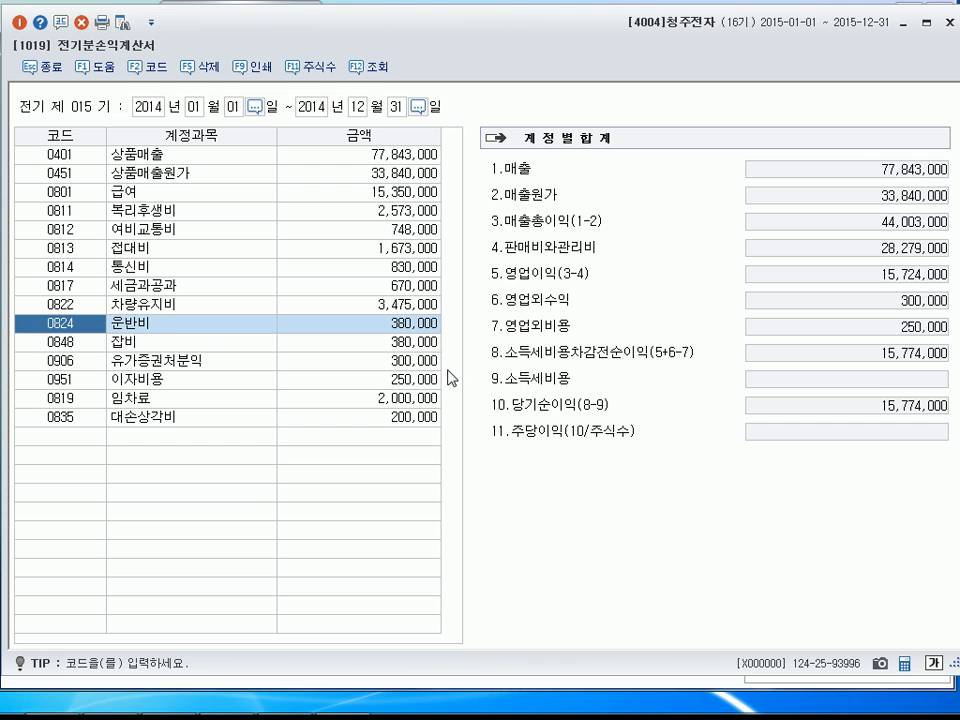
Delete the 잡비 (0848) row from the income statement and confirm the deletion.
{"action": "left_click", "coordinate": [419, 343]}
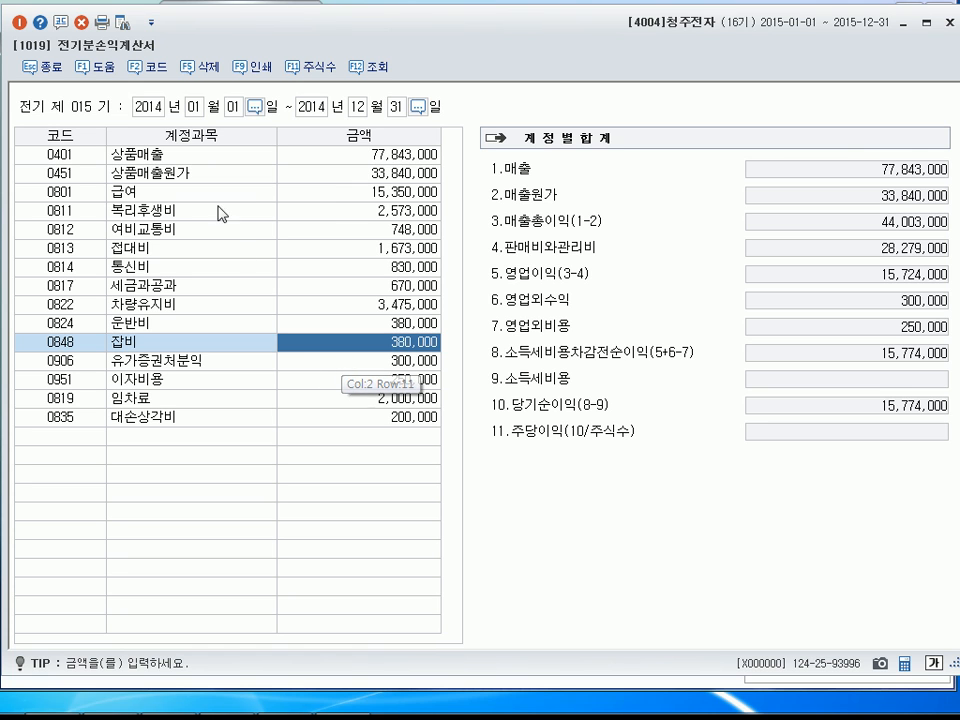
{"action": "left_click", "coordinate": [88, 28]}
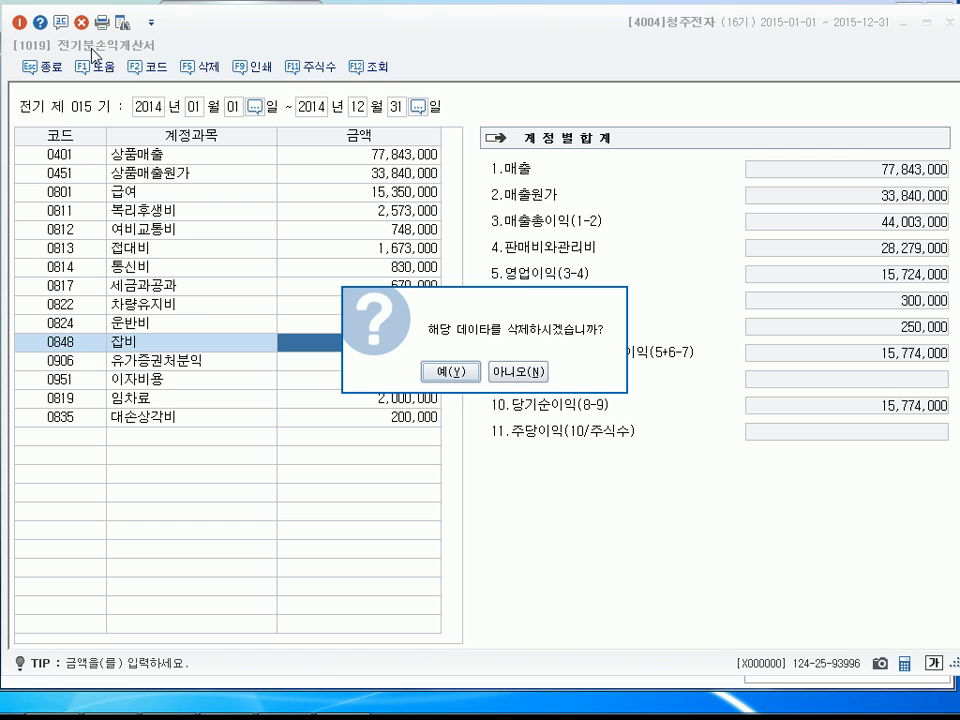
{"action": "left_click", "coordinate": [452, 373]}
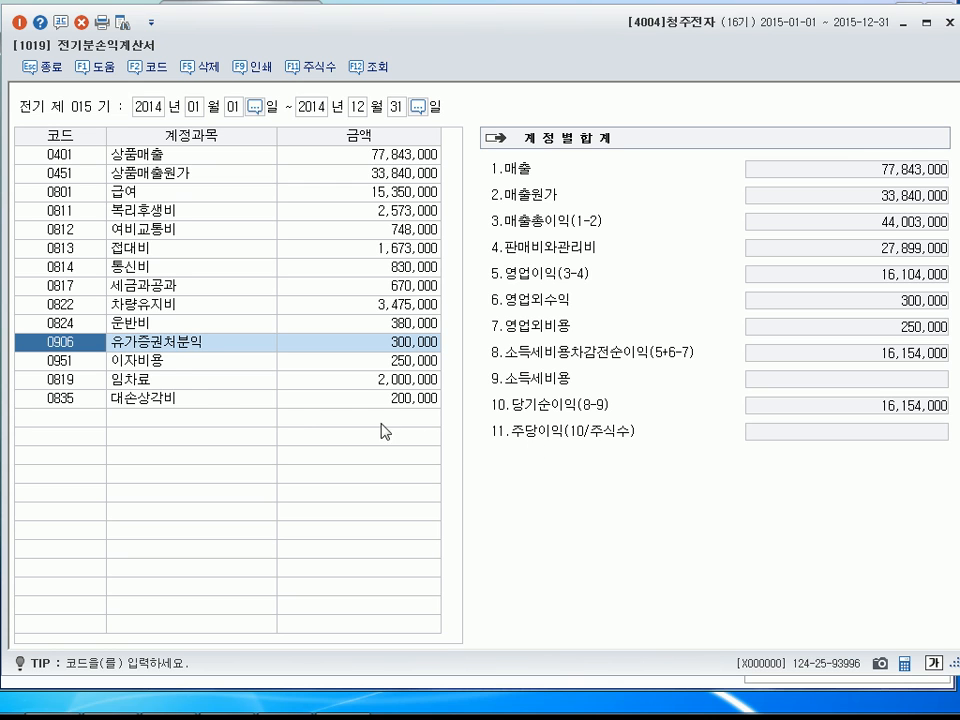
Check the 세금과공과, 차량유지비 and 운반비 amounts, and add 이자수익 (0901) in the blank row with an amount of 480,000.
{"action": "left_click", "coordinate": [404, 288]}
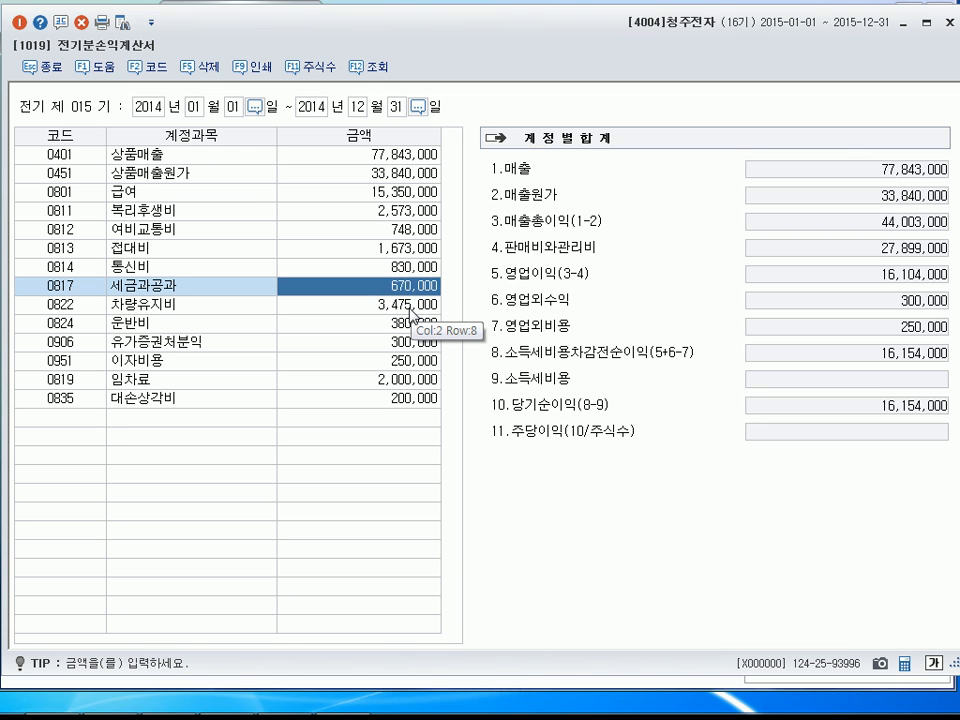
{"action": "left_click", "coordinate": [410, 303]}
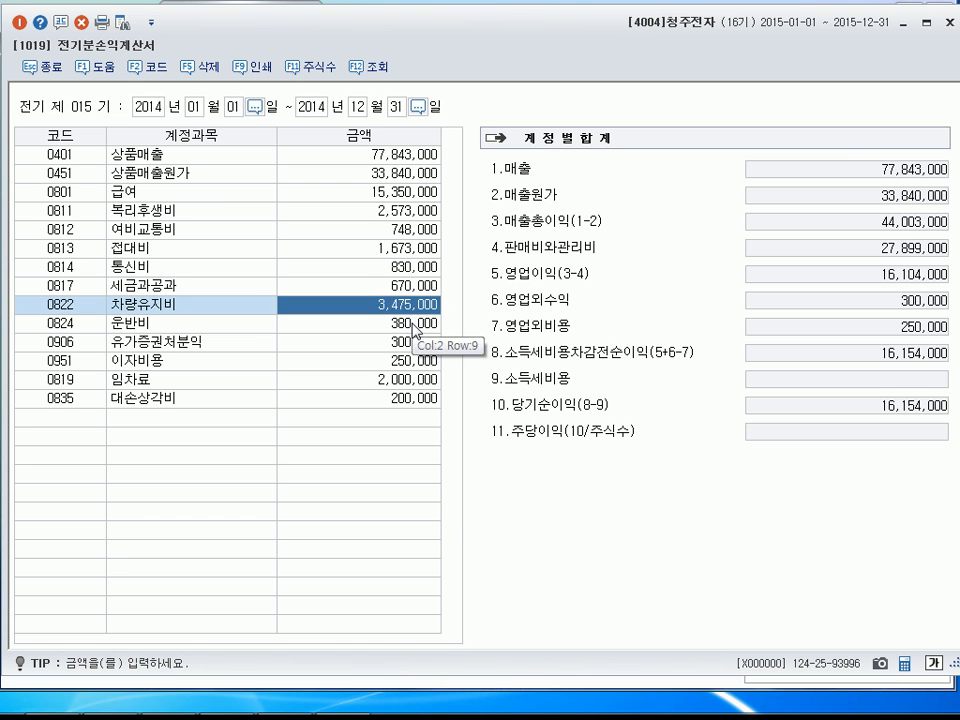
{"action": "left_click", "coordinate": [412, 323]}
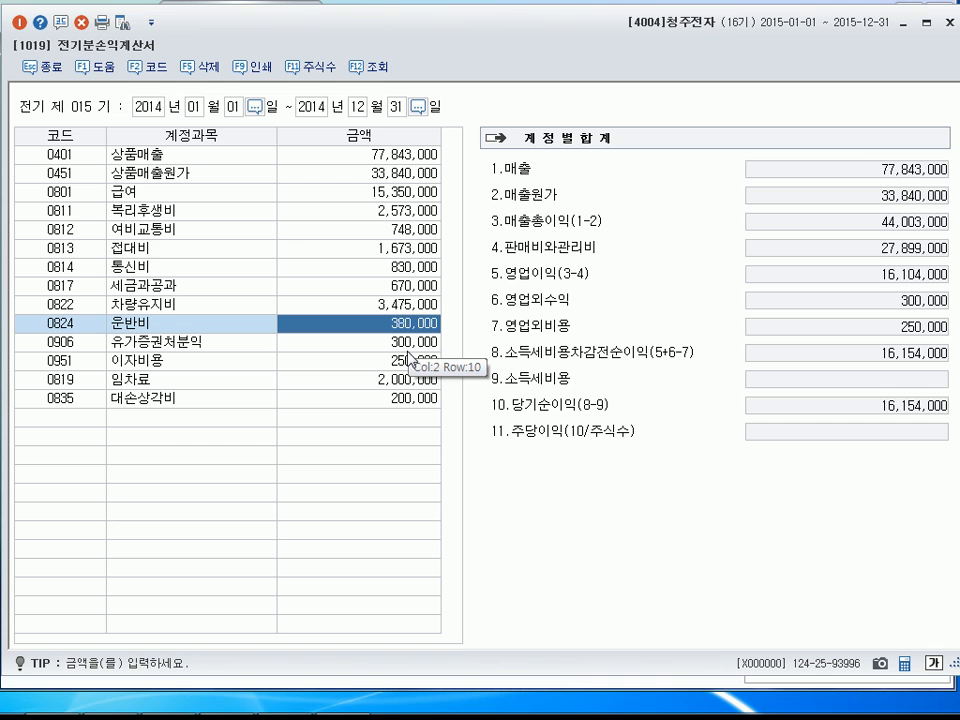
{"action": "left_click", "coordinate": [183, 425]}
{"action": "type", "text": "01 이자수익"}
{"action": "key", "text": "Return"}
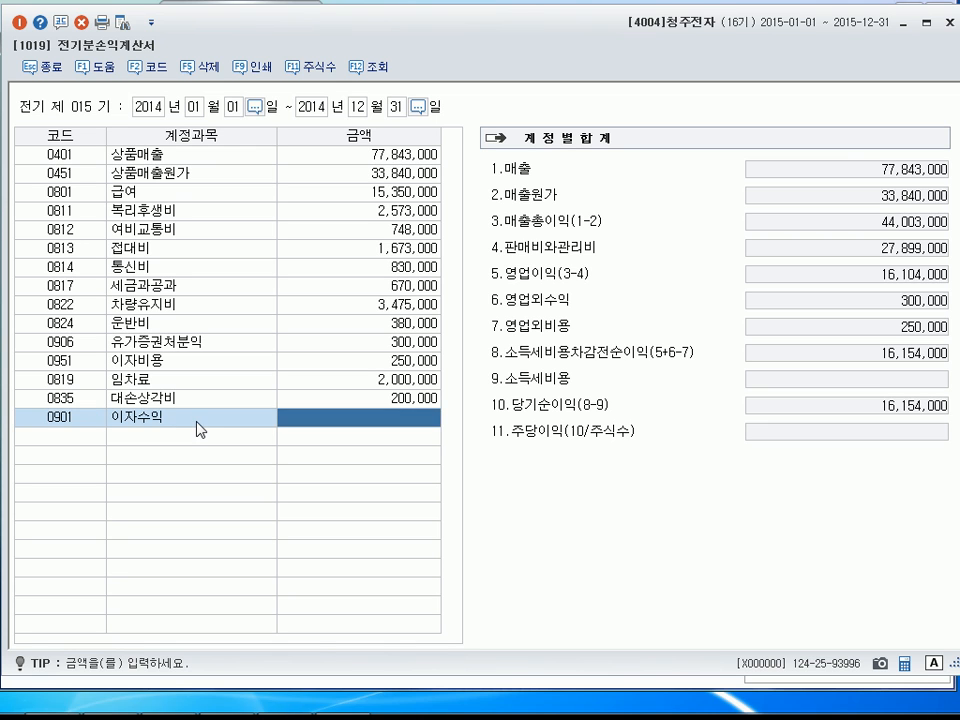
{"action": "type", "text": "480000"}
{"action": "key", "text": "Return"}
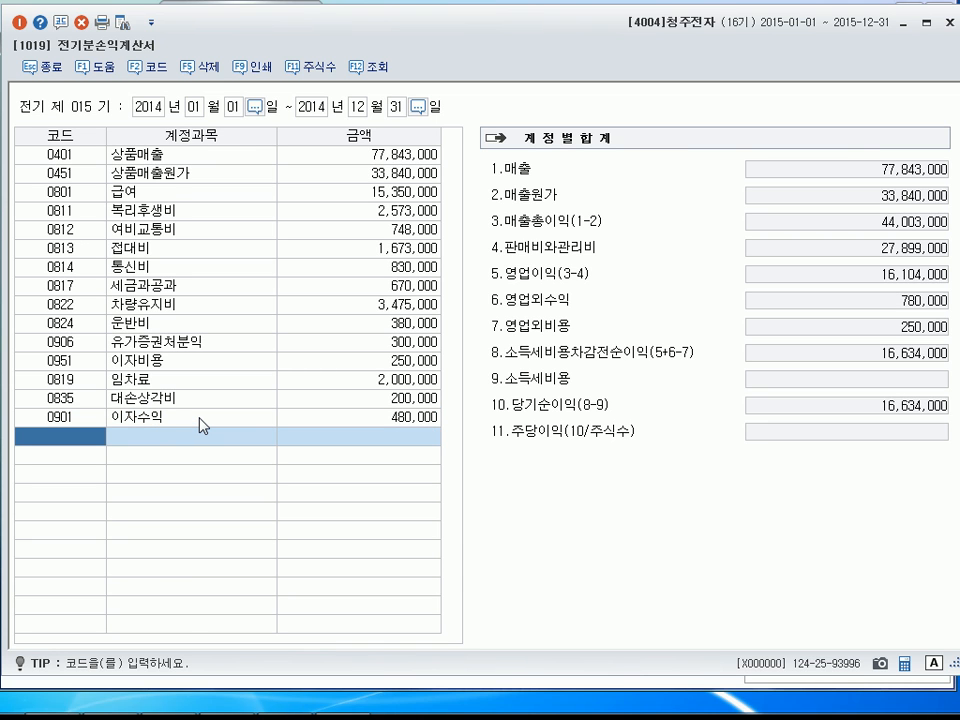
Check the 유가증권처분익 amount and add the account 유형자산처분손실 (0970) in the blank row with an amount of 500,000.
{"action": "left_click", "coordinate": [403, 343]}
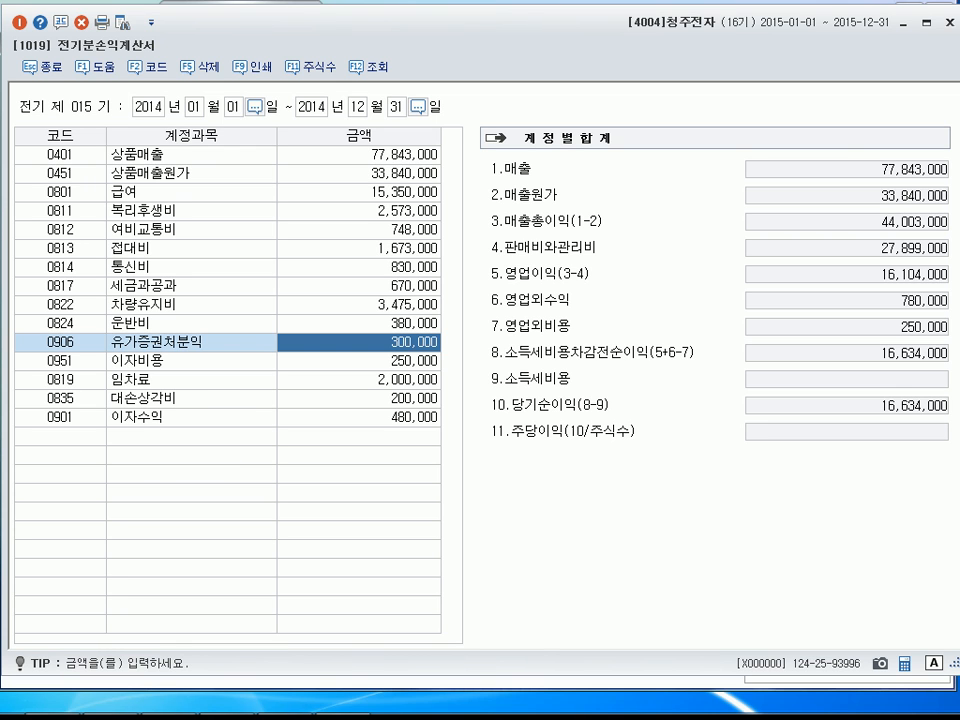
{"action": "left_click", "coordinate": [69, 438]}
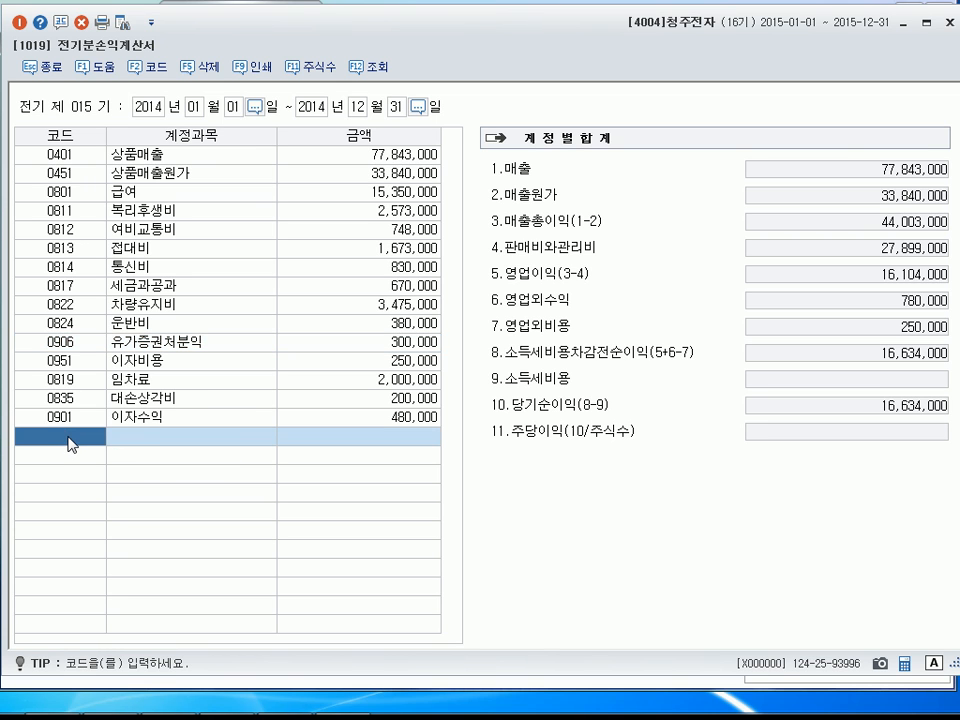
{"action": "type", "text": "유형자산"}
{"action": "key", "text": "Return"}
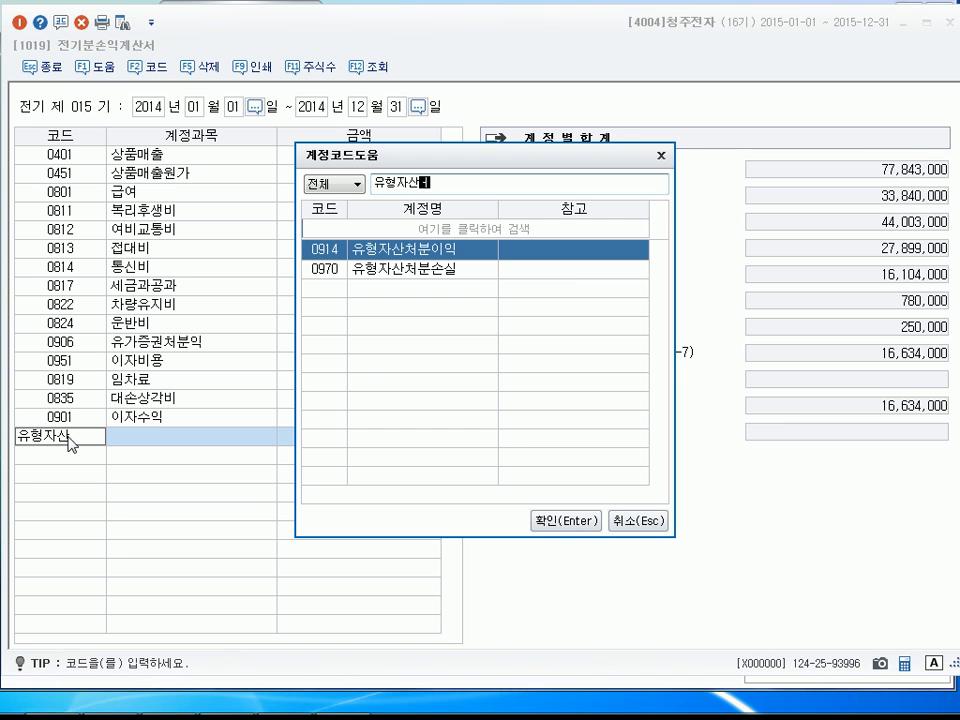
{"action": "key", "text": "Down"}
{"action": "key", "text": "Return"}
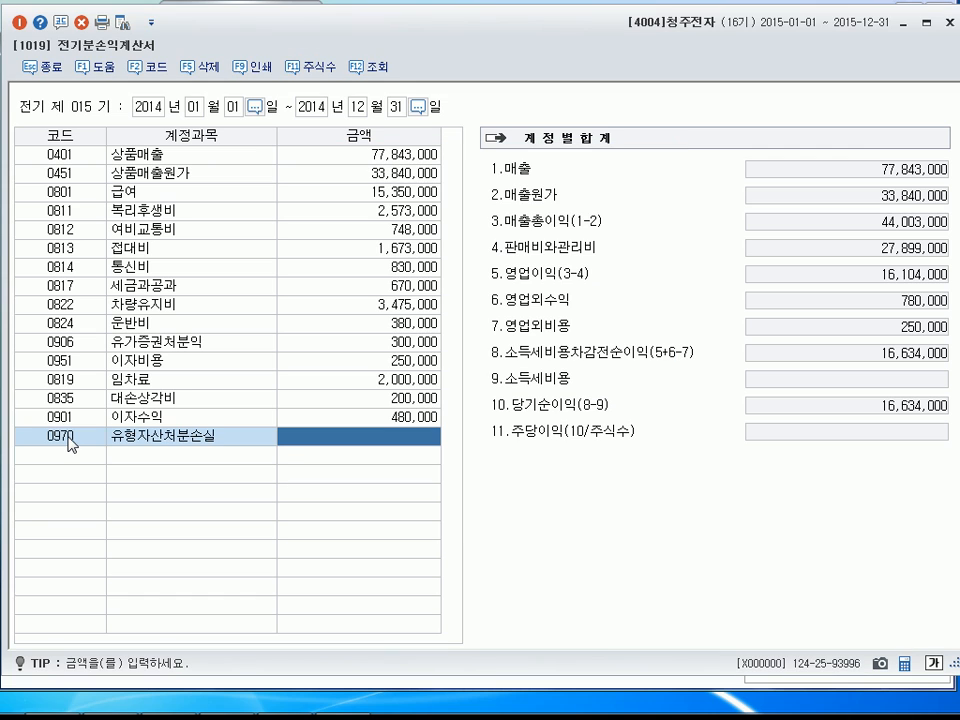
{"action": "type", "text": "500000"}
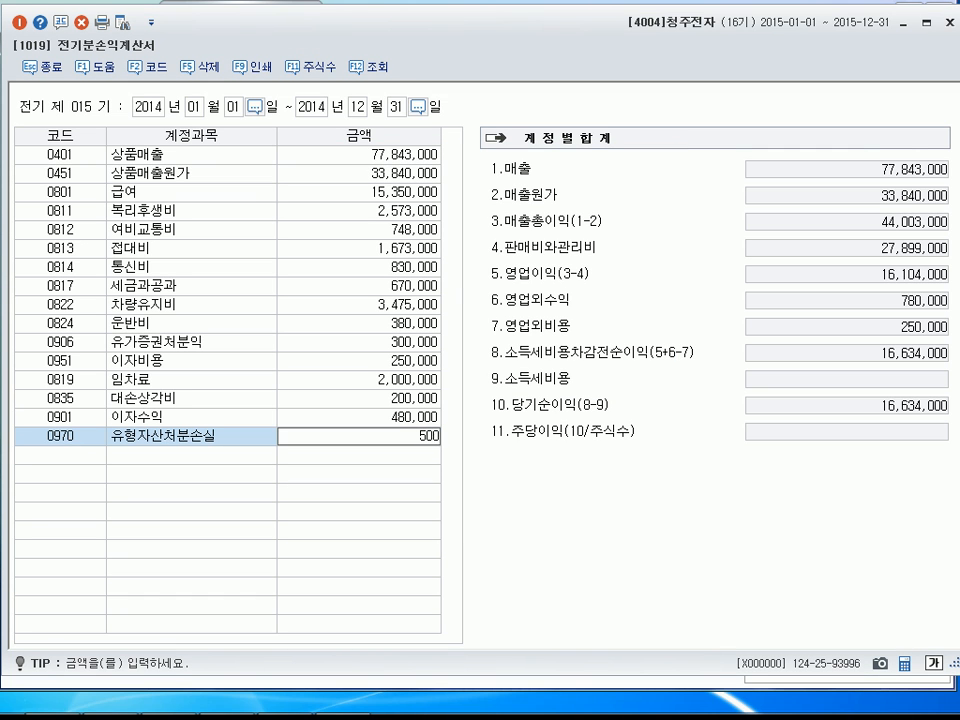
{"action": "key", "text": "Return"}
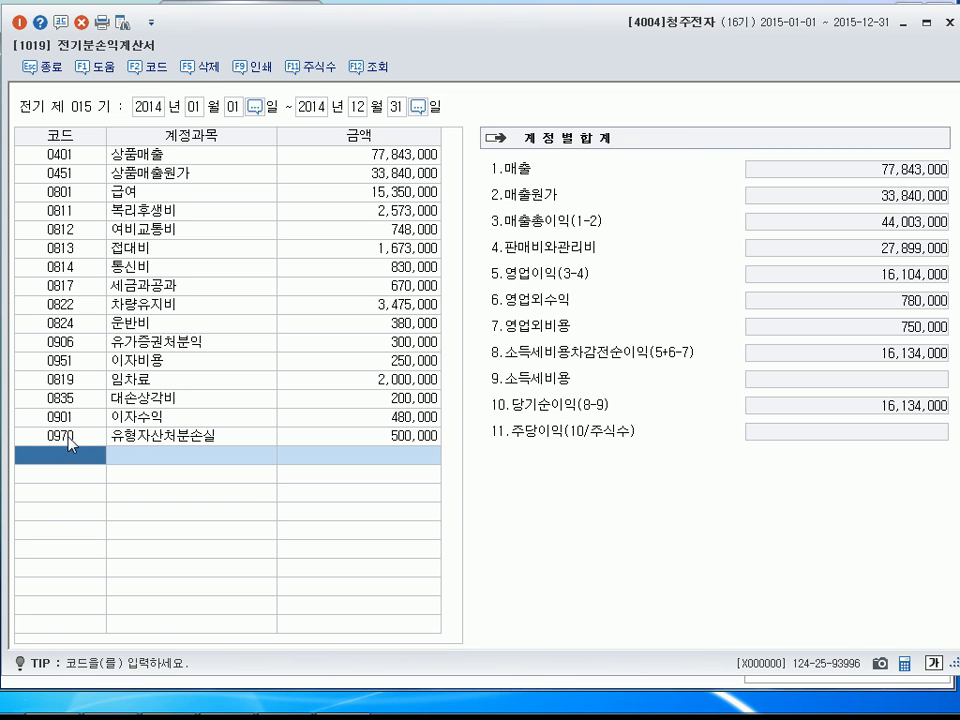
Add the account 기부금 (0953) below 유형자산처분손실 with an amount of 320,000.
{"action": "type", "text": "기부"}
{"action": "key", "text": "Return"}
{"action": "key", "text": "Return"}
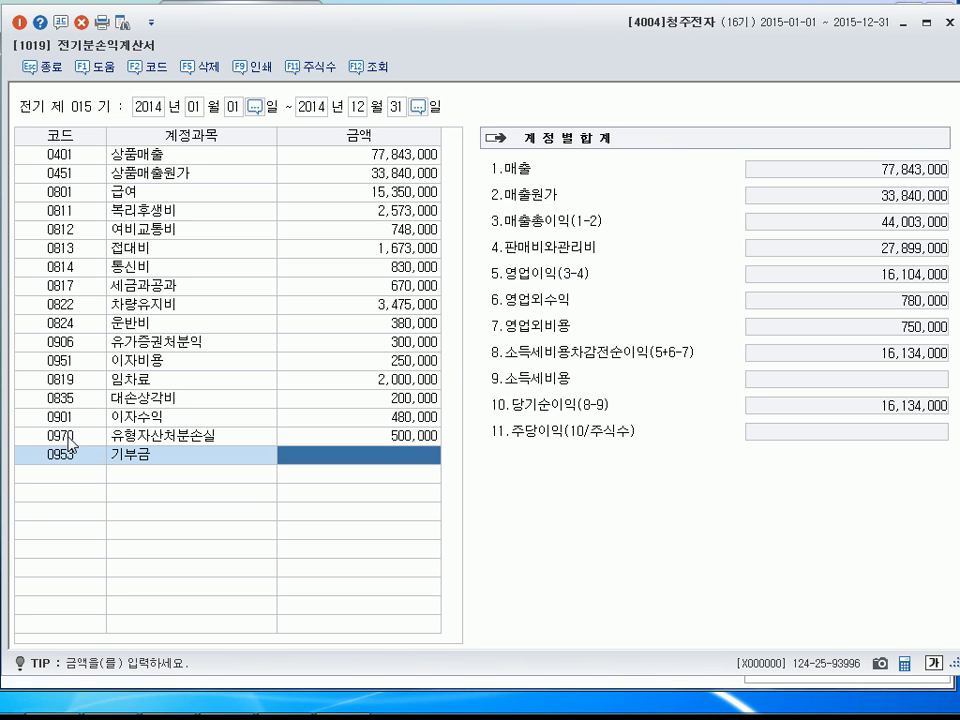
{"action": "type", "text": "3200000"}
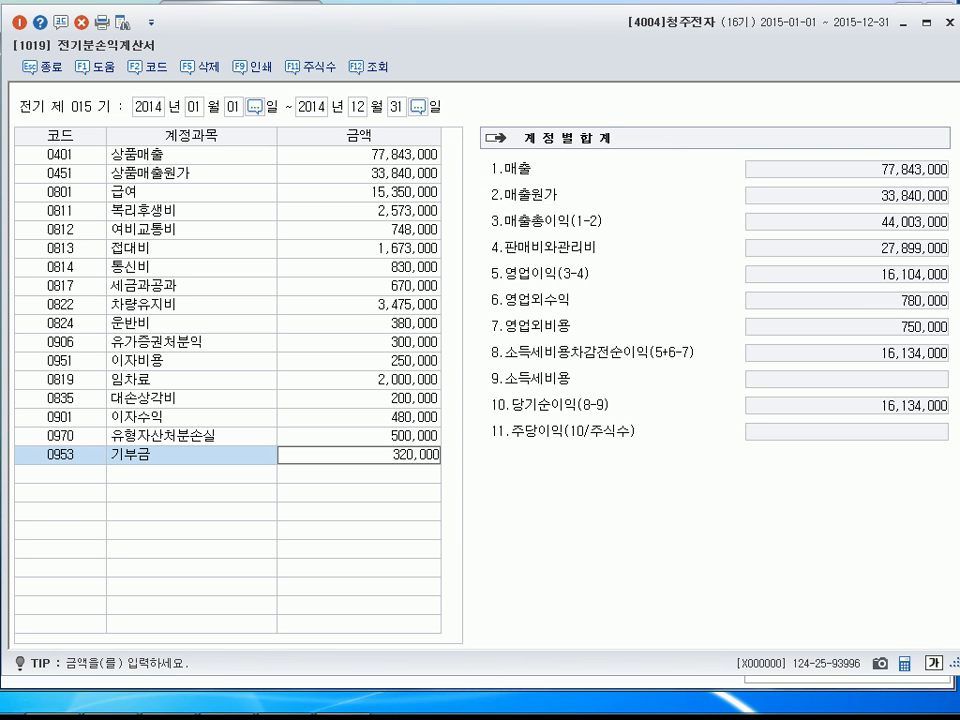
{"action": "key", "text": "Return"}
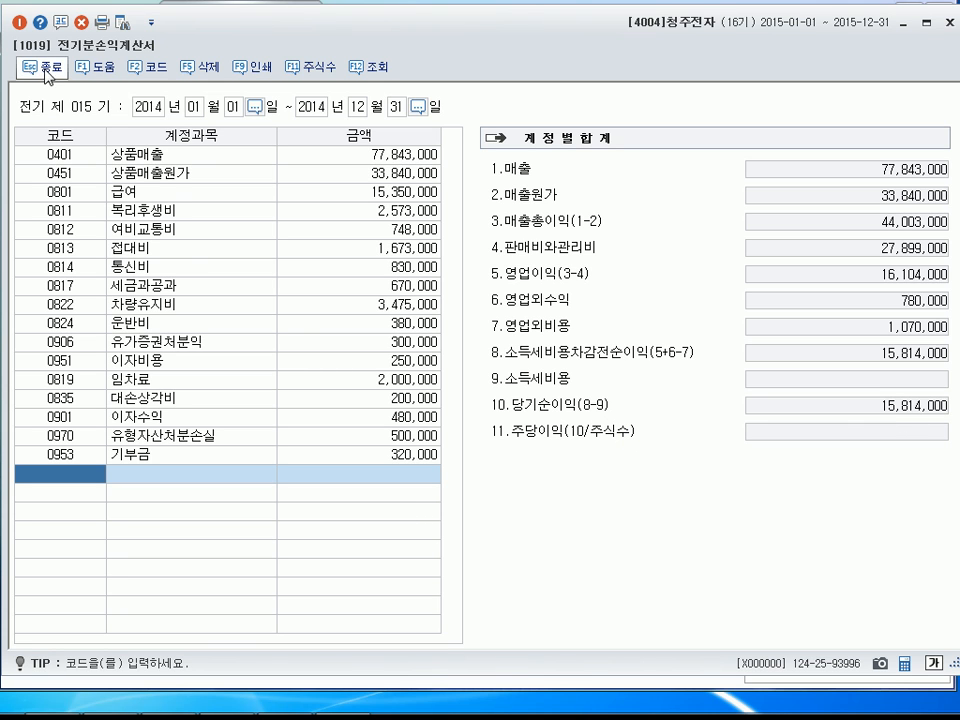
Close the prior-period income statement and open the customer registration (거래처등록) screen.
{"action": "left_click", "coordinate": [19, 22]}
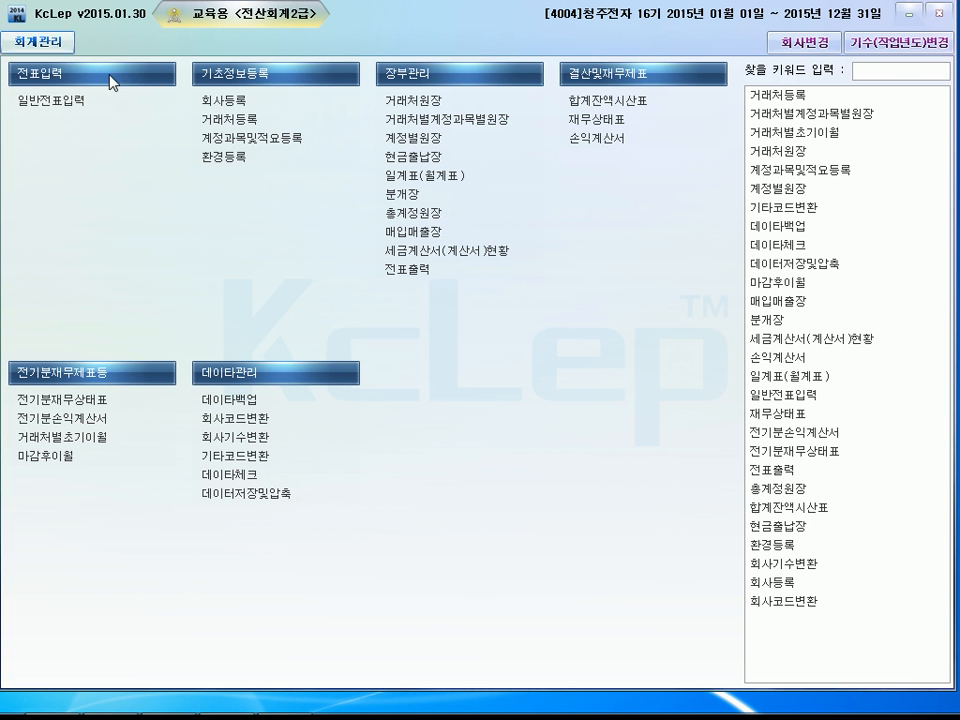
{"action": "left_click", "coordinate": [220, 120]}
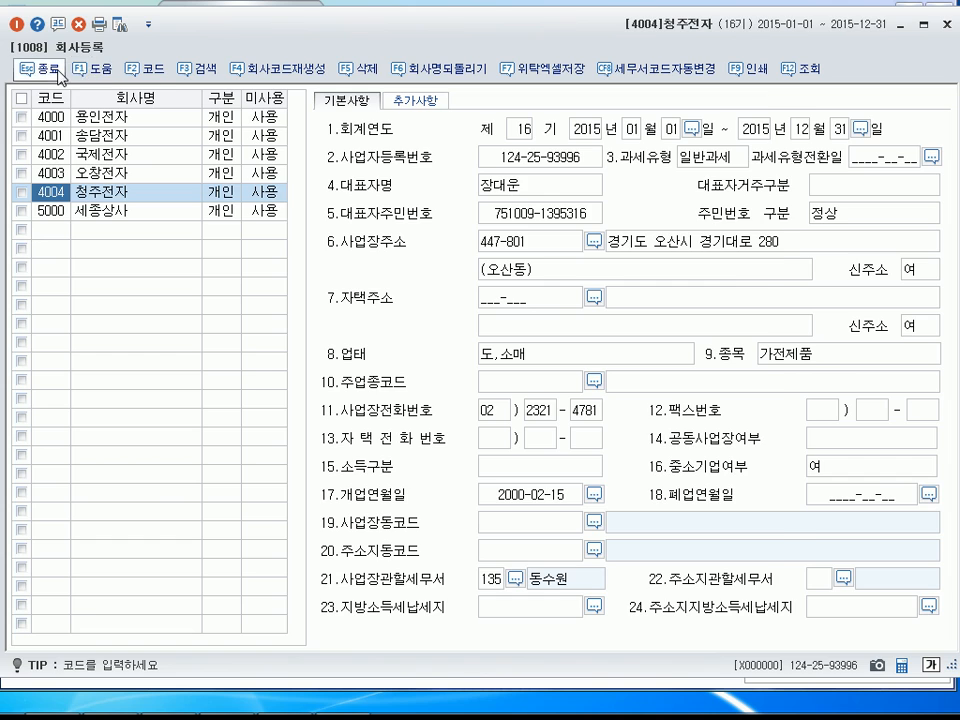
{"action": "left_click", "coordinate": [42, 67]}
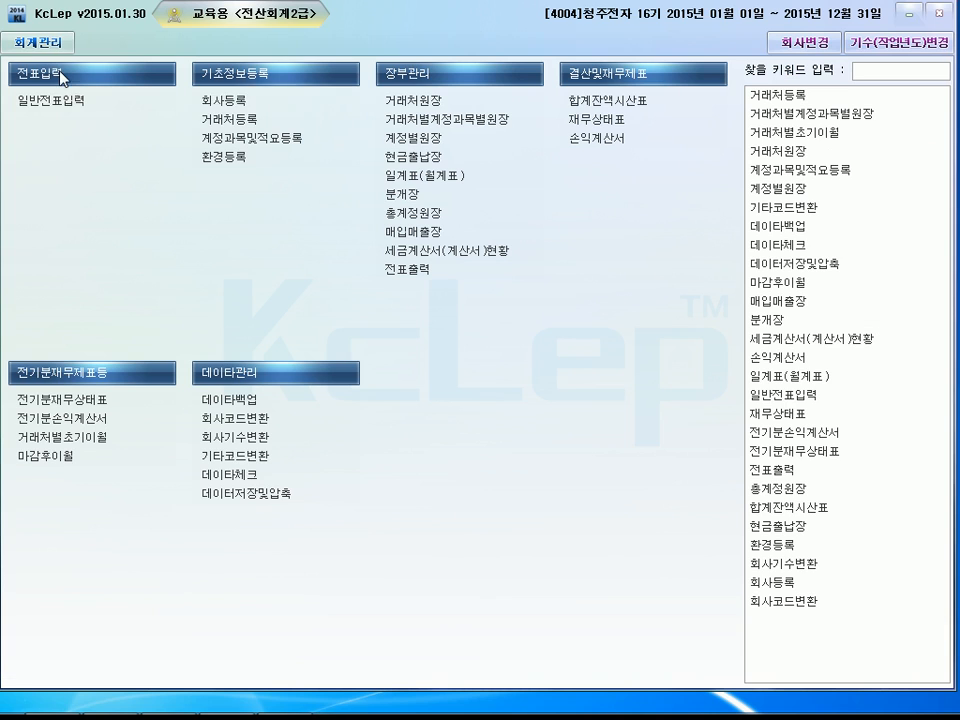
{"action": "left_click", "coordinate": [216, 124]}
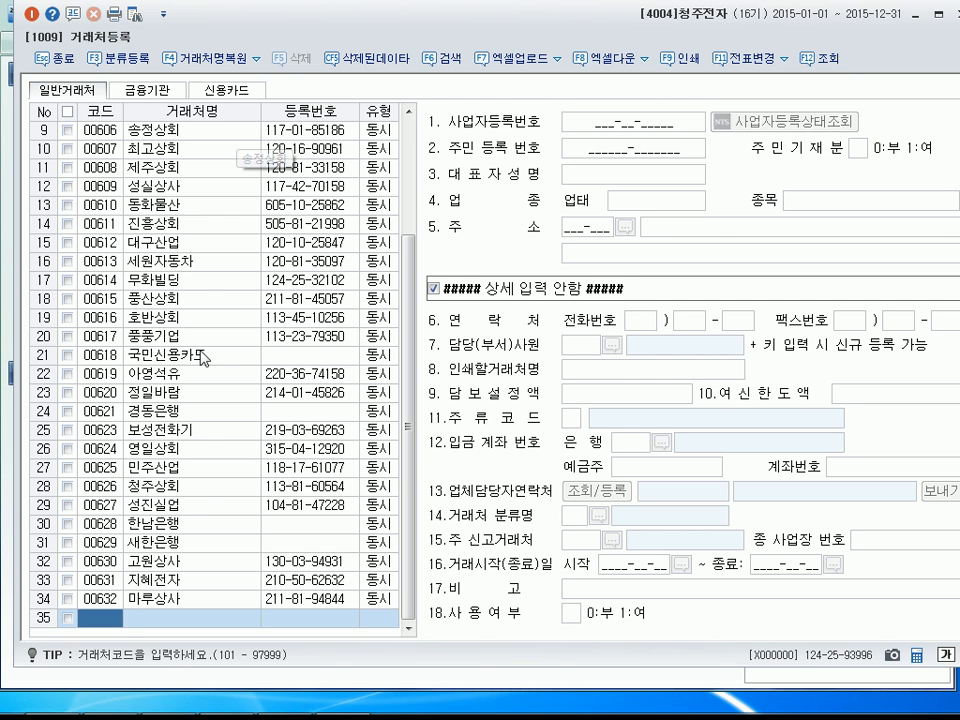
{"action": "type", "text": "101"}
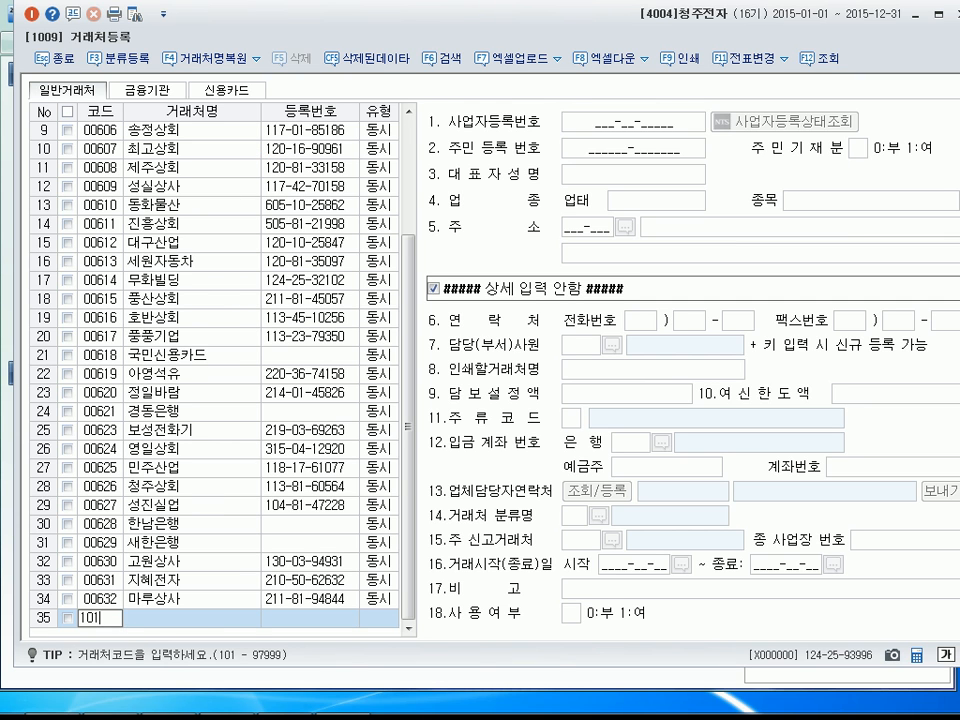
{"action": "key", "text": "Return"}
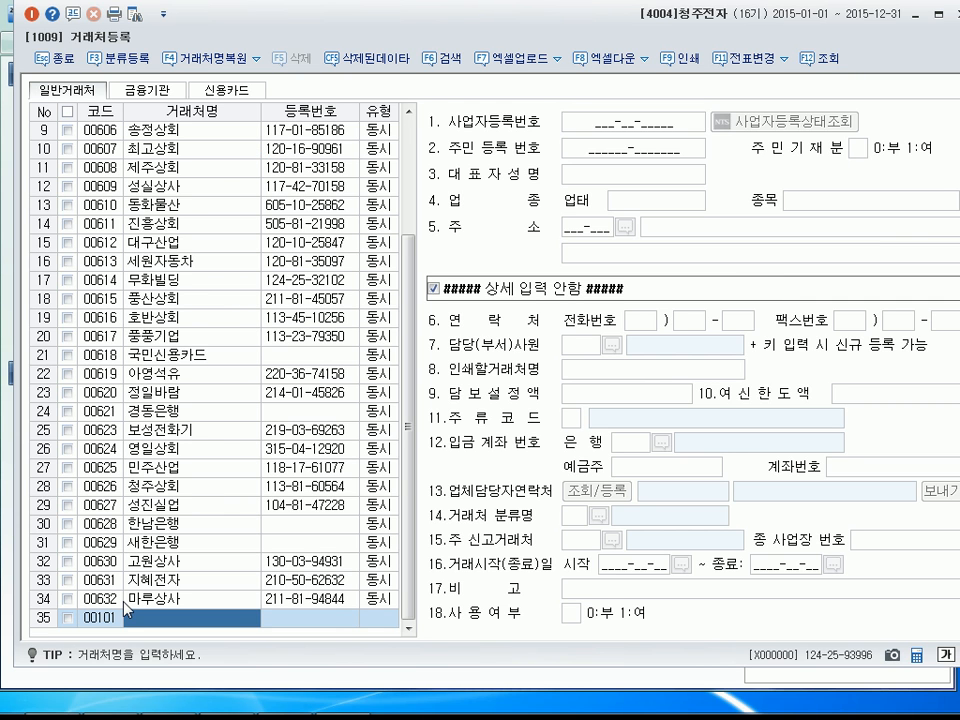
{"action": "type", "text": "이화전"}
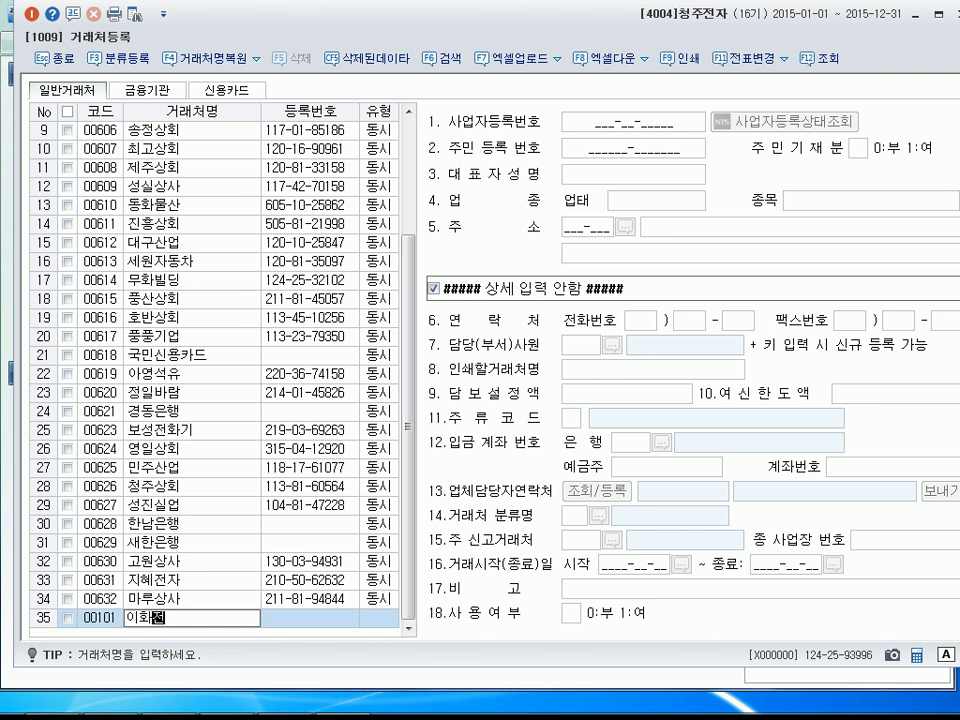
{"action": "key", "text": "Return"}
{"action": "key", "text": "Return"}
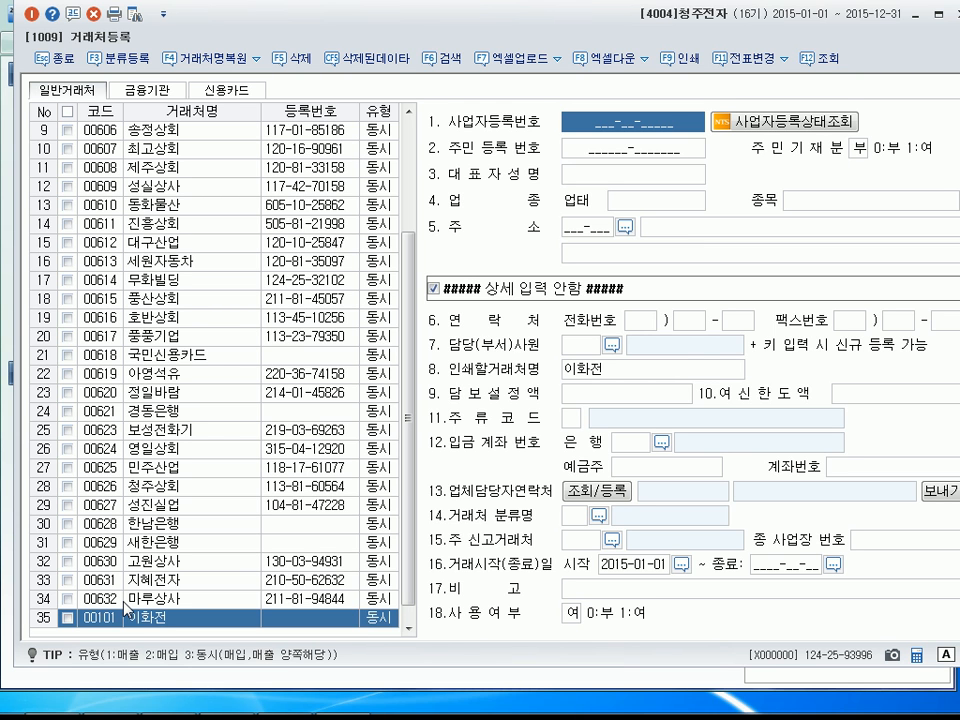
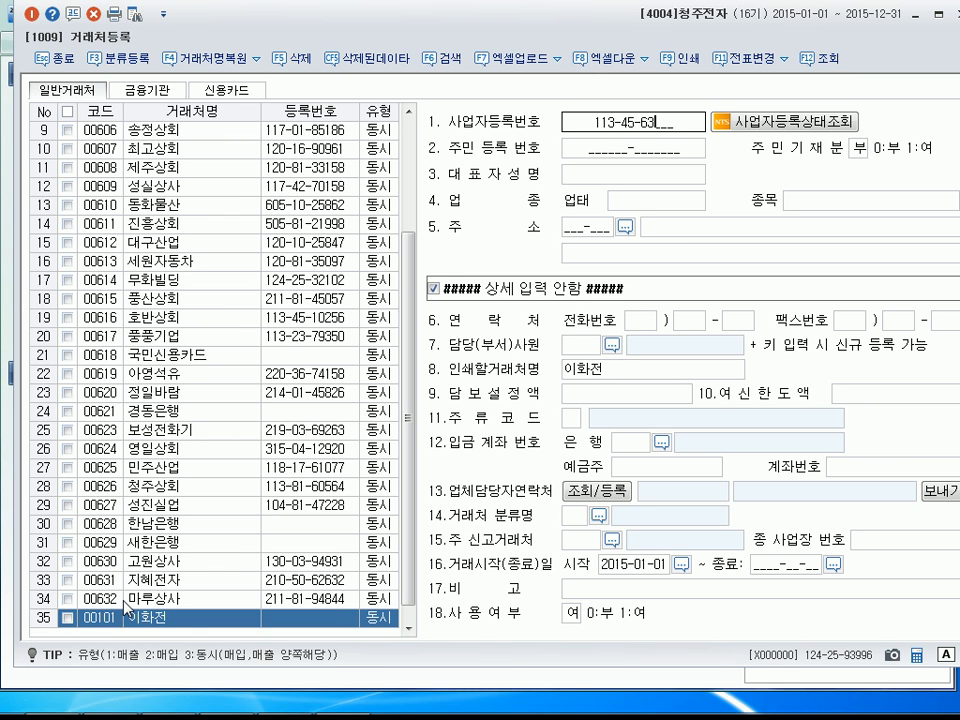
{"action": "key", "text": "Return"}
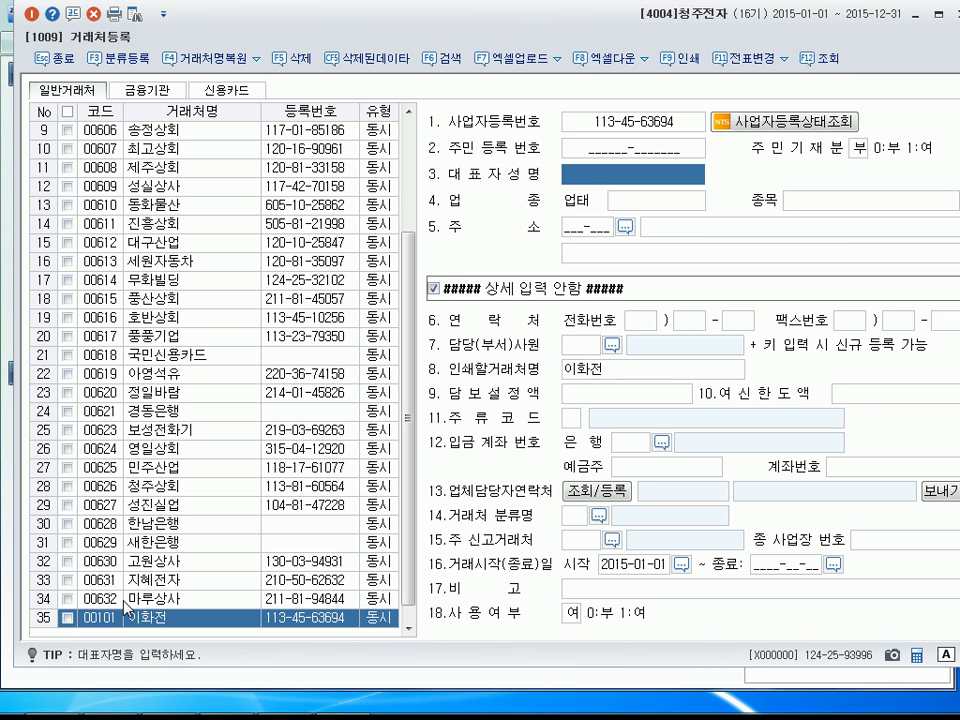
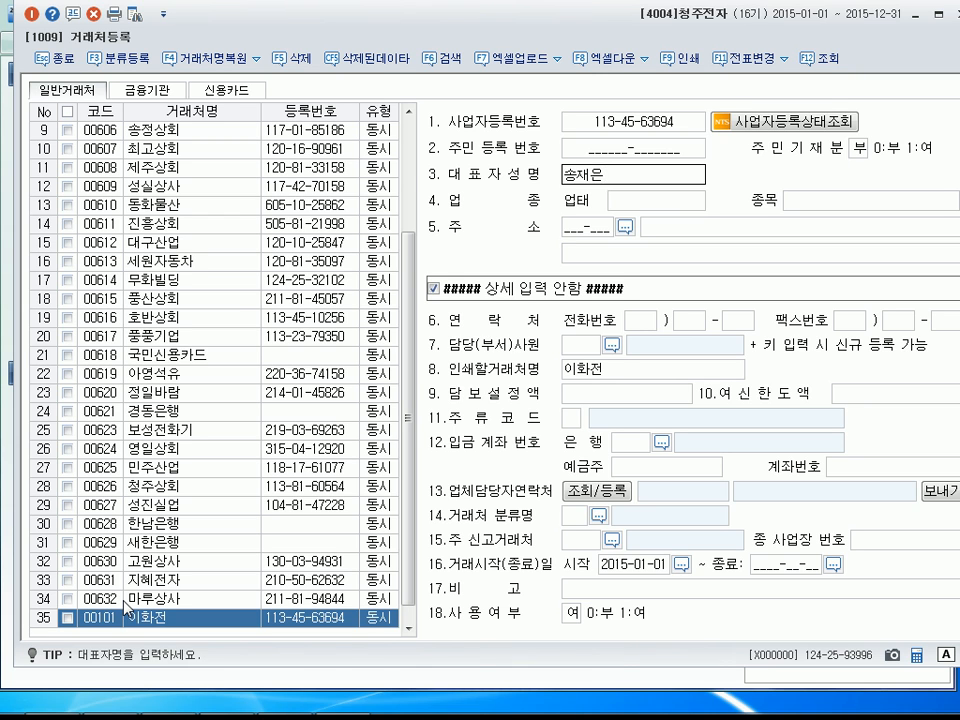
Enter the representative's name for customer 00101, and set 업태 to 제조,도매 and 종목 to 가전.
{"action": "key", "text": "Return"}
{"action": "type", "text": "도매"}
{"action": "key", "text": "Return"}
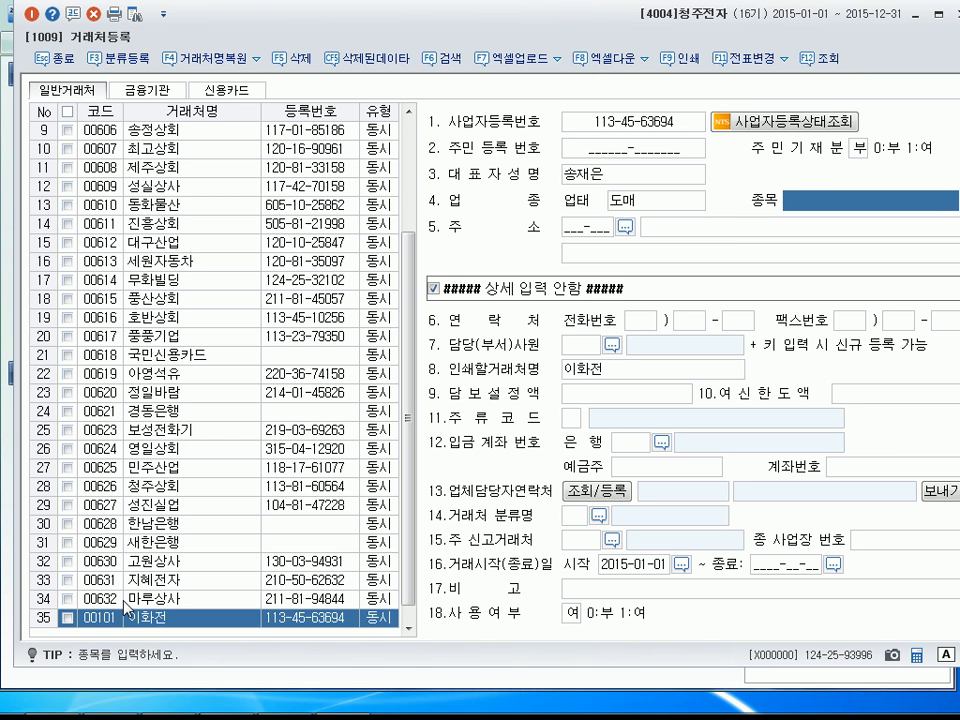
{"action": "key", "text": "shift+Tab"}
{"action": "type", "text": "제조,도매"}
{"action": "key", "text": "Return"}
{"action": "type", "text": "가전"}
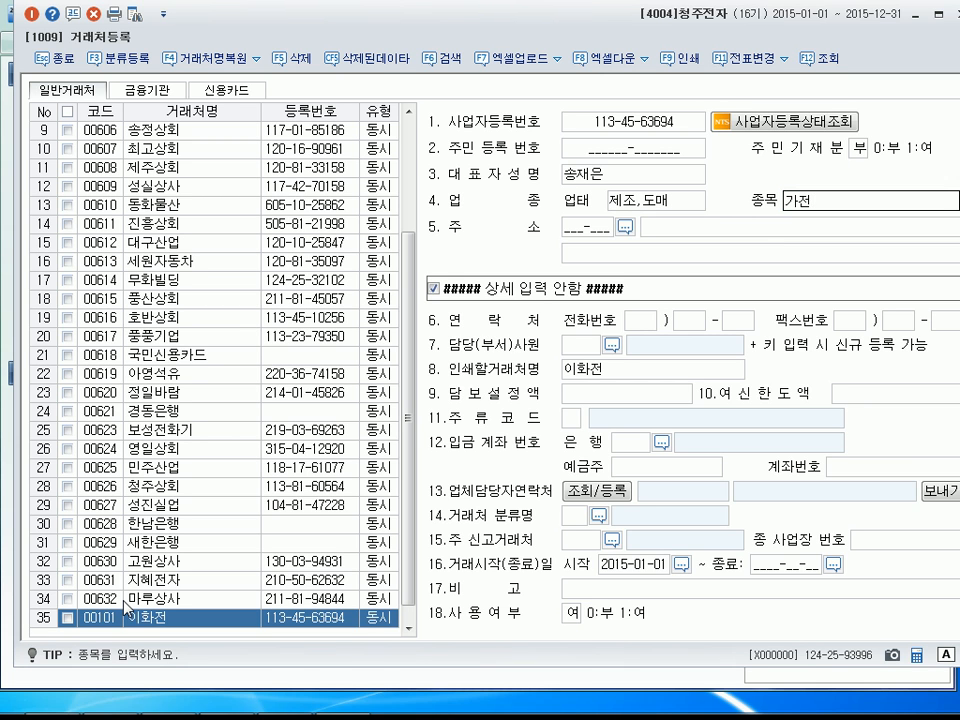
Try to look up the postal code of customer 00101's address, with the search limited to 서울 and 구로구.
{"action": "left_click", "coordinate": [624, 228]}
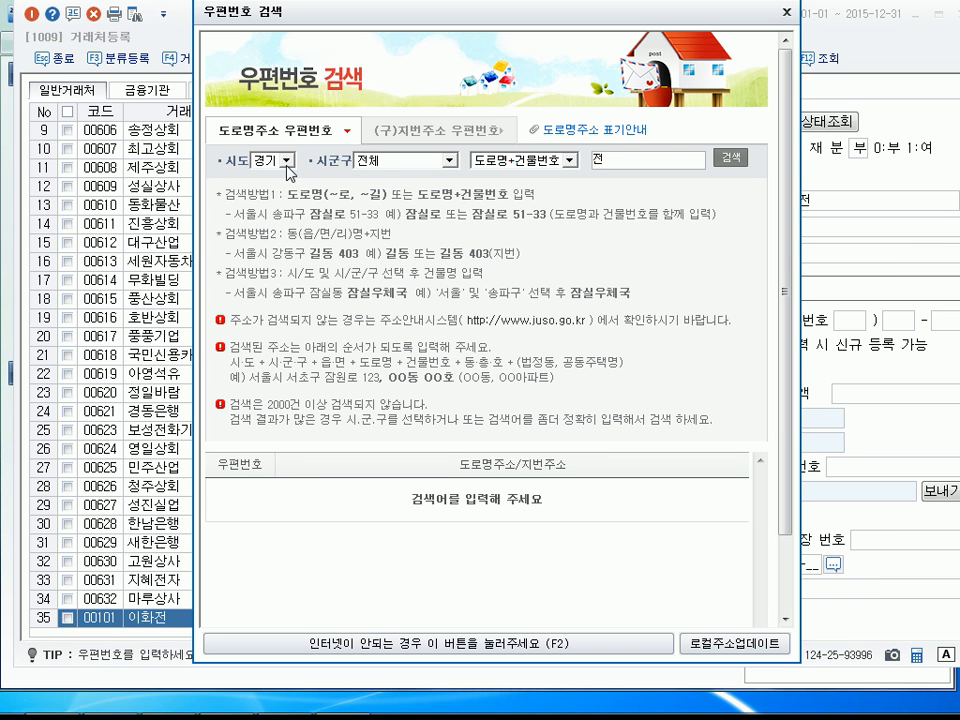
{"action": "left_click", "coordinate": [287, 170]}
{"action": "left_click", "coordinate": [282, 290]}
{"action": "left_click", "coordinate": [619, 162]}
{"action": "key", "text": "BackSpace"}
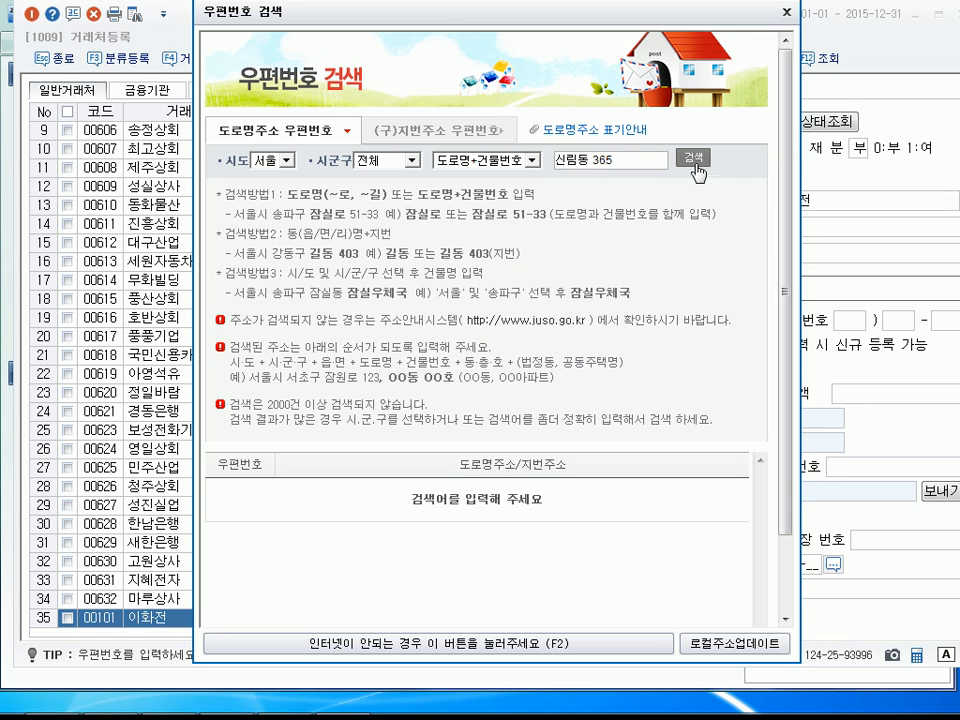
{"action": "left_click", "coordinate": [412, 162]}
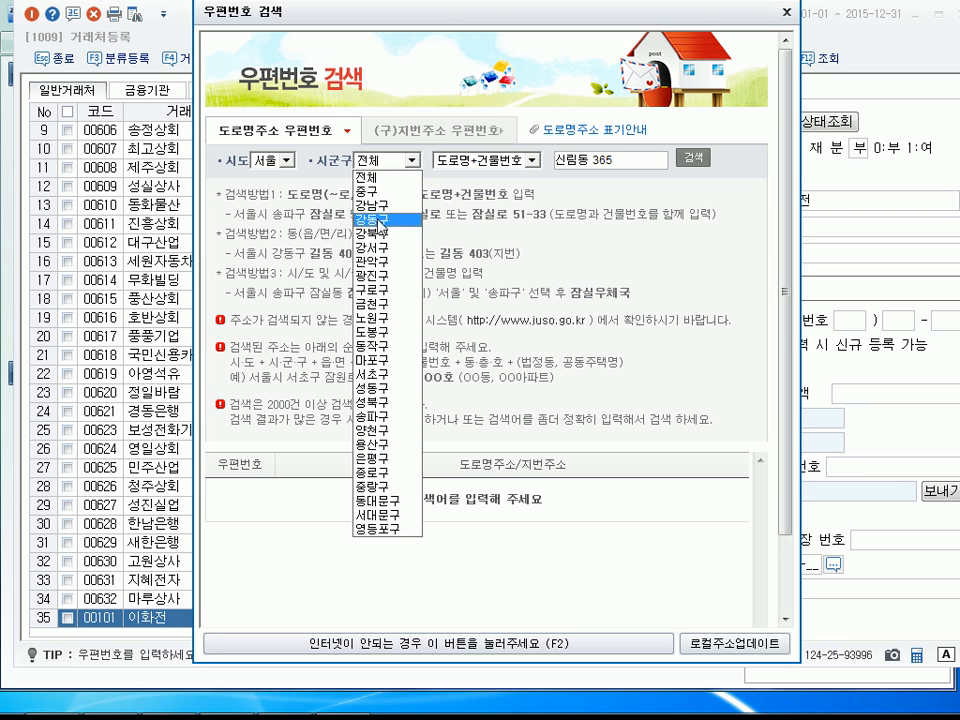
{"action": "left_click", "coordinate": [380, 289]}
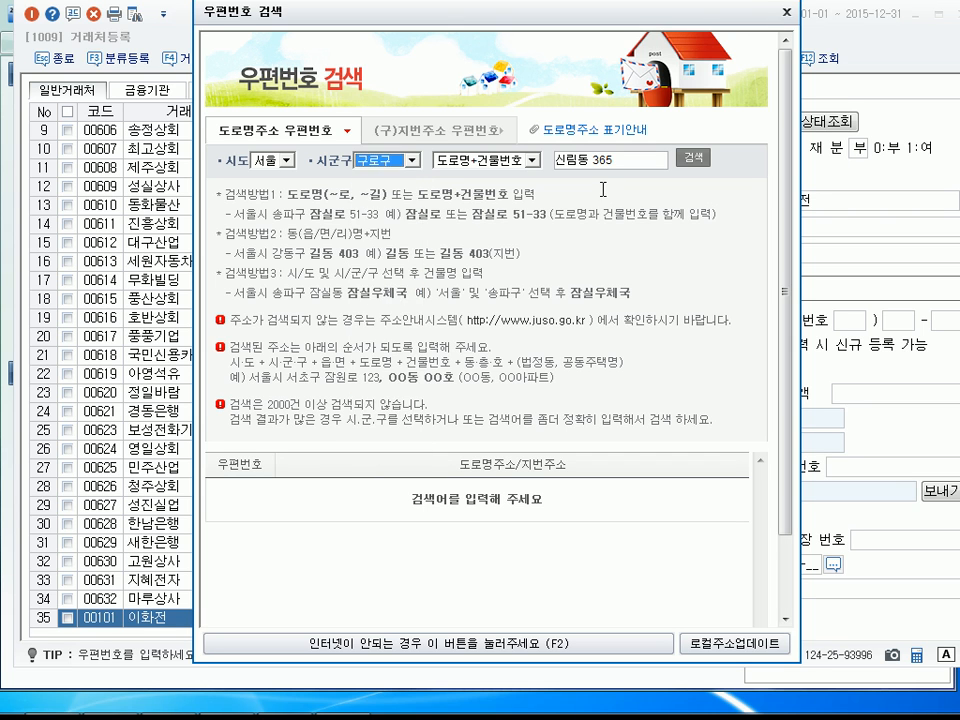
{"action": "left_click", "coordinate": [692, 168]}
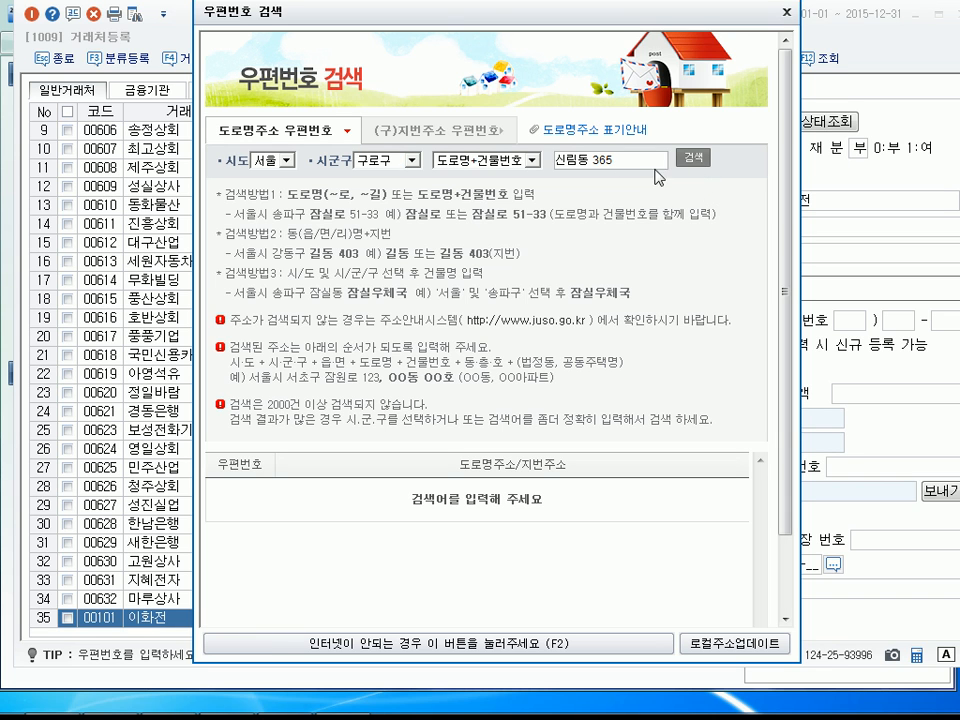
Try the postal code search again with a corrected neighbourhood name and without the lot number, and close the search.
{"action": "left_click", "coordinate": [577, 160]}
{"action": "key", "text": "BackSpace"}
{"action": "type", "text": "도림"}
{"action": "left_click", "coordinate": [692, 159]}
{"action": "left_click", "coordinate": [637, 161]}
{"action": "key", "text": "BackSpace"}
{"action": "key", "text": "BackSpace"}
{"action": "key", "text": "BackSpace"}
{"action": "left_click", "coordinate": [692, 160]}
{"action": "left_click", "coordinate": [786, 13]}
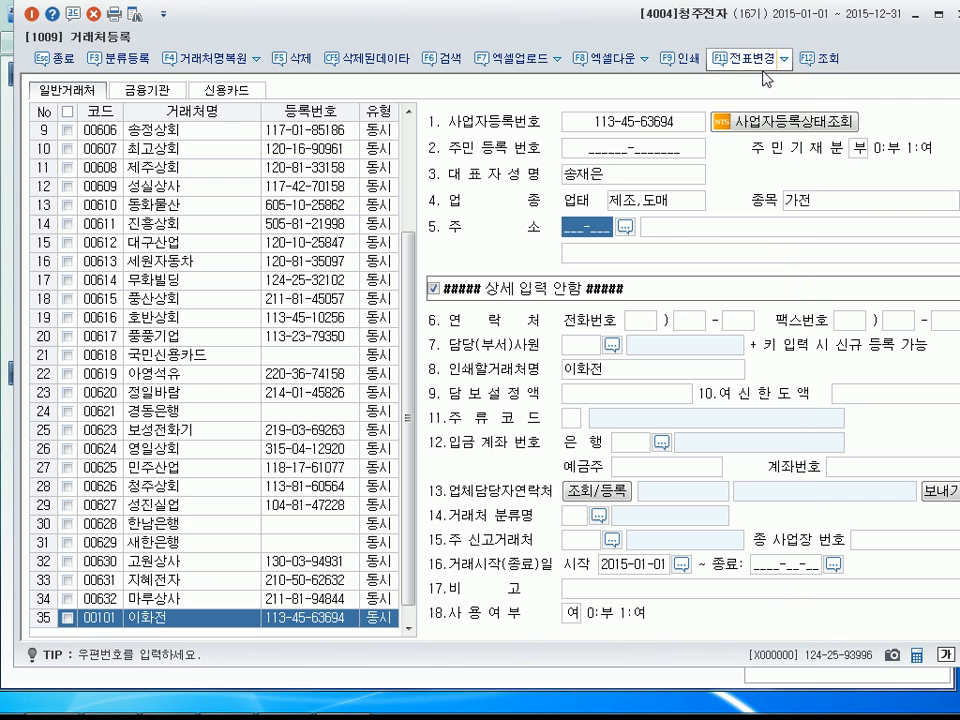
Enter the business address of customer 00101 directly in the address field, without a postal code, and complete the record.
{"action": "left_click", "coordinate": [684, 228]}
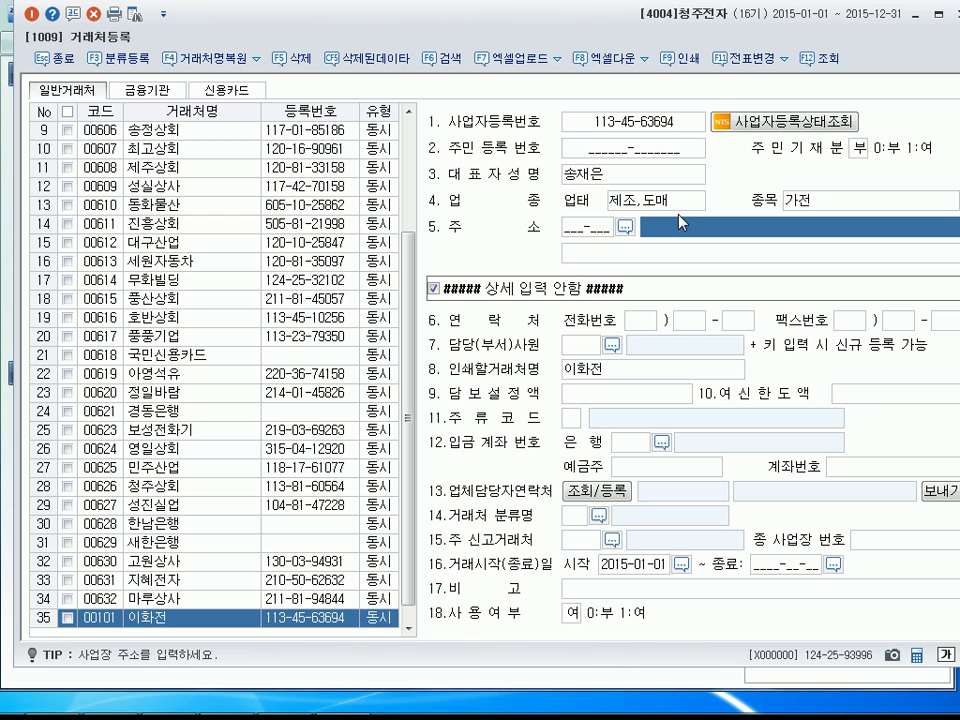
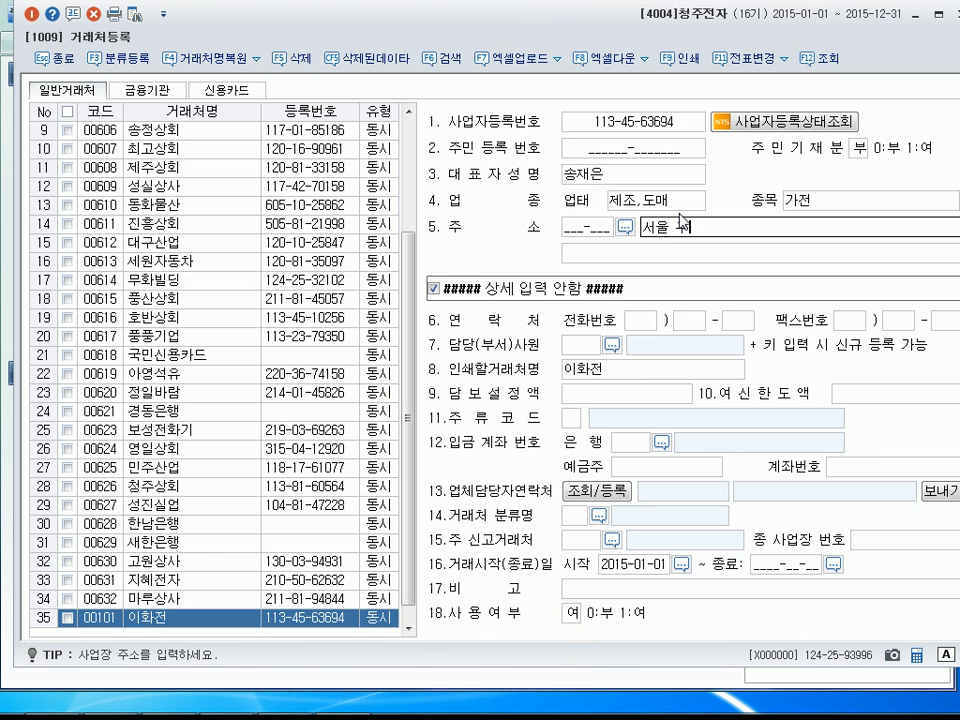
{"action": "key", "text": "Return"}
{"action": "key", "text": "Return"}
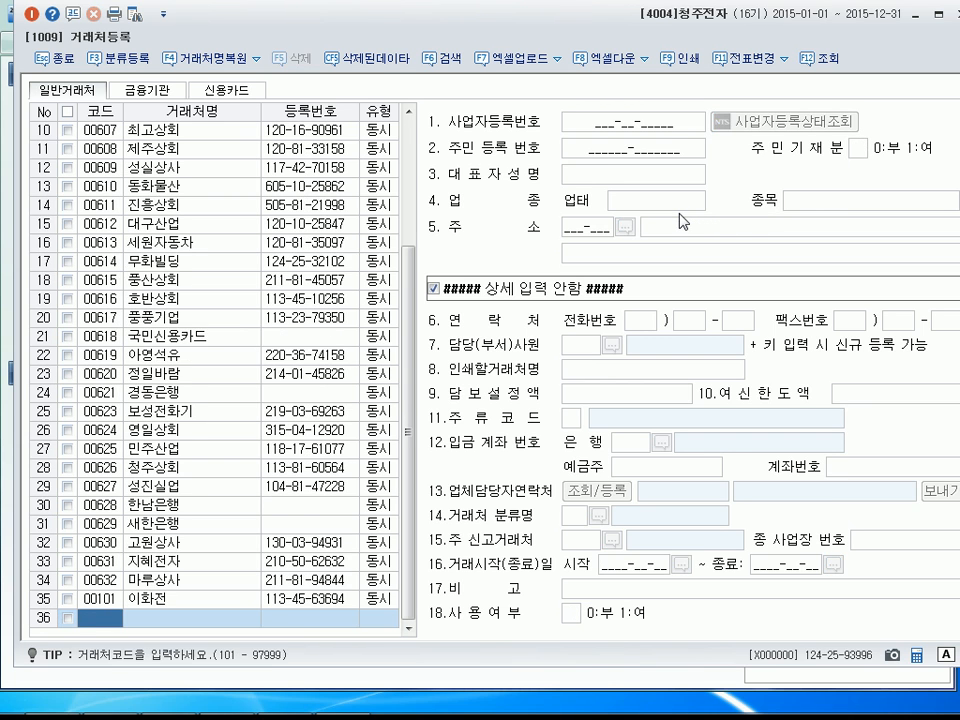
Start a new customer record with code 503, and correct the name of customer 00101 to 이화전자.
{"action": "type", "text": "503"}
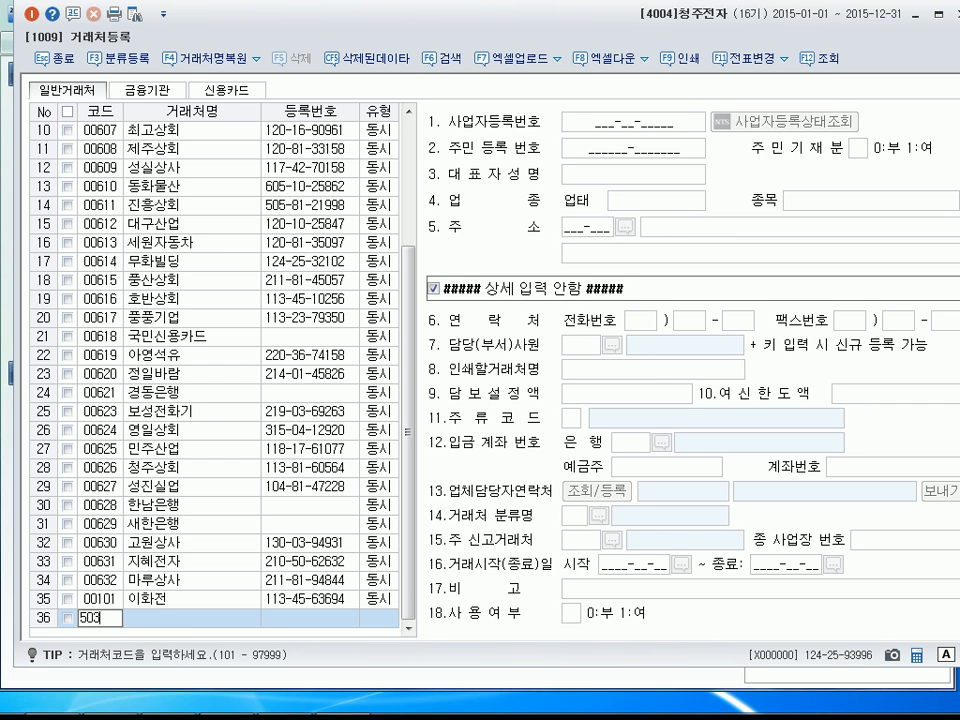
{"action": "key", "text": "Return"}
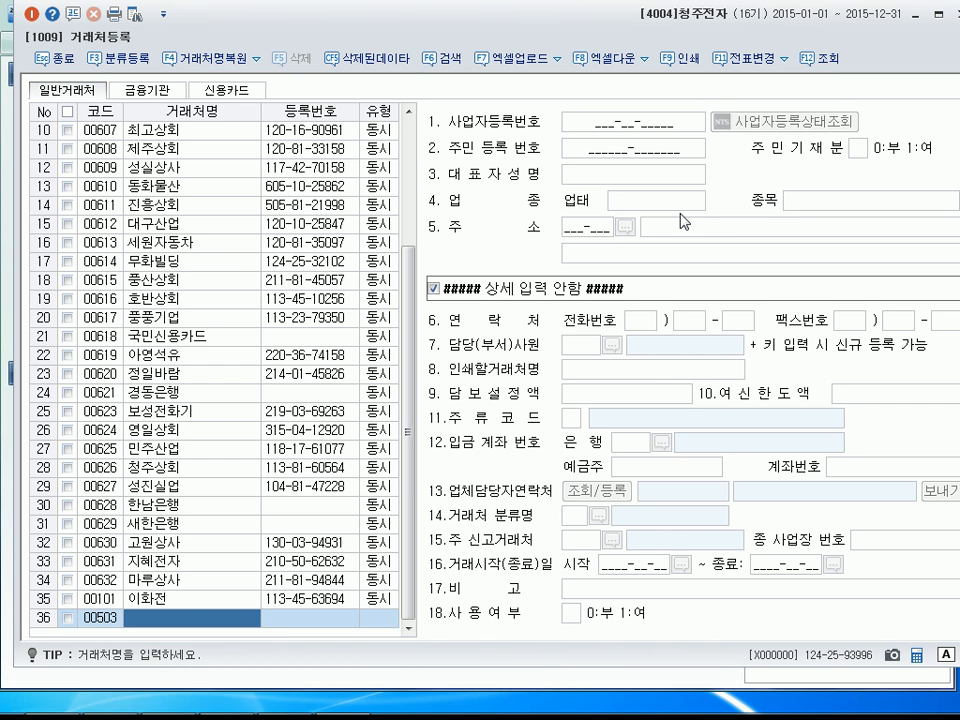
{"action": "left_click", "coordinate": [172, 600]}
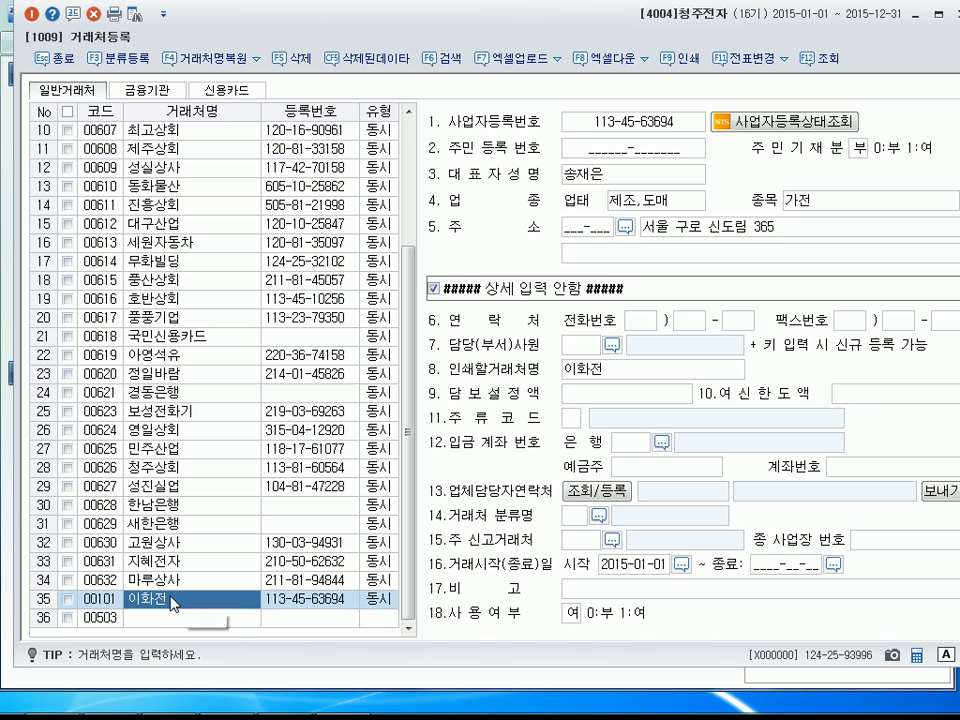
{"action": "type", "text": "자"}
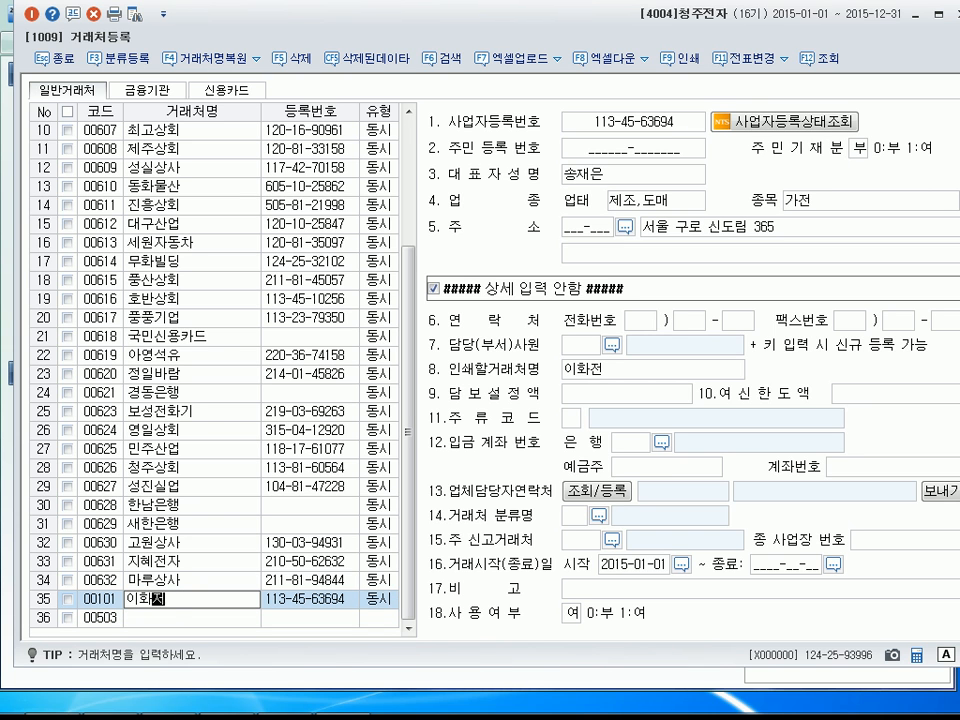
{"action": "key", "text": "Return"}
Name customer 00503 나라전자 and enter its business registration number.
{"action": "key", "text": "Return"}
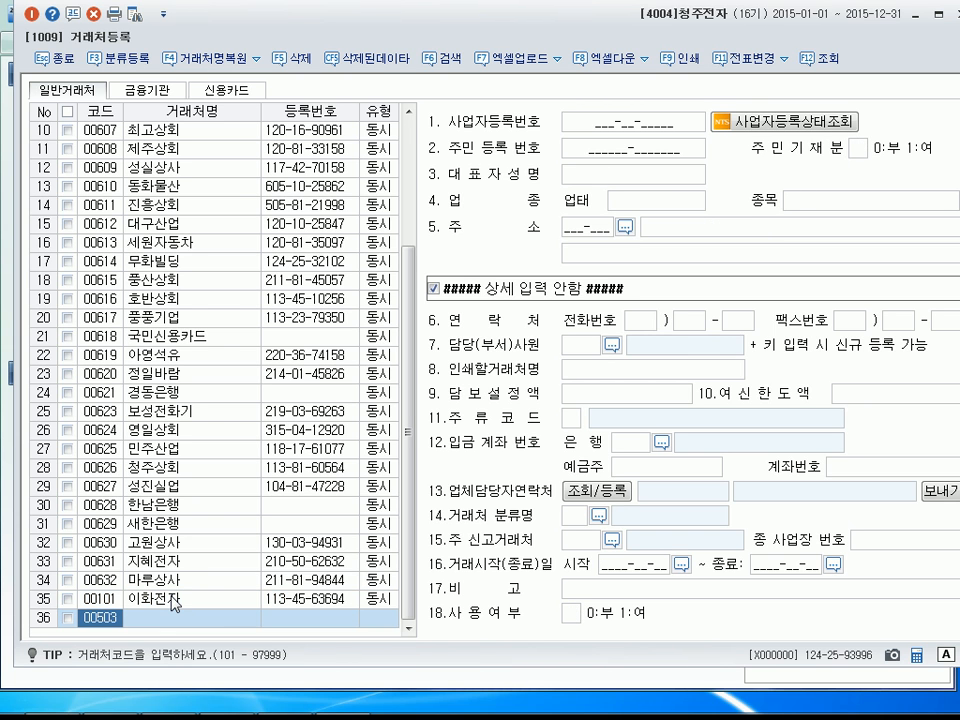
{"action": "key", "text": "Return"}
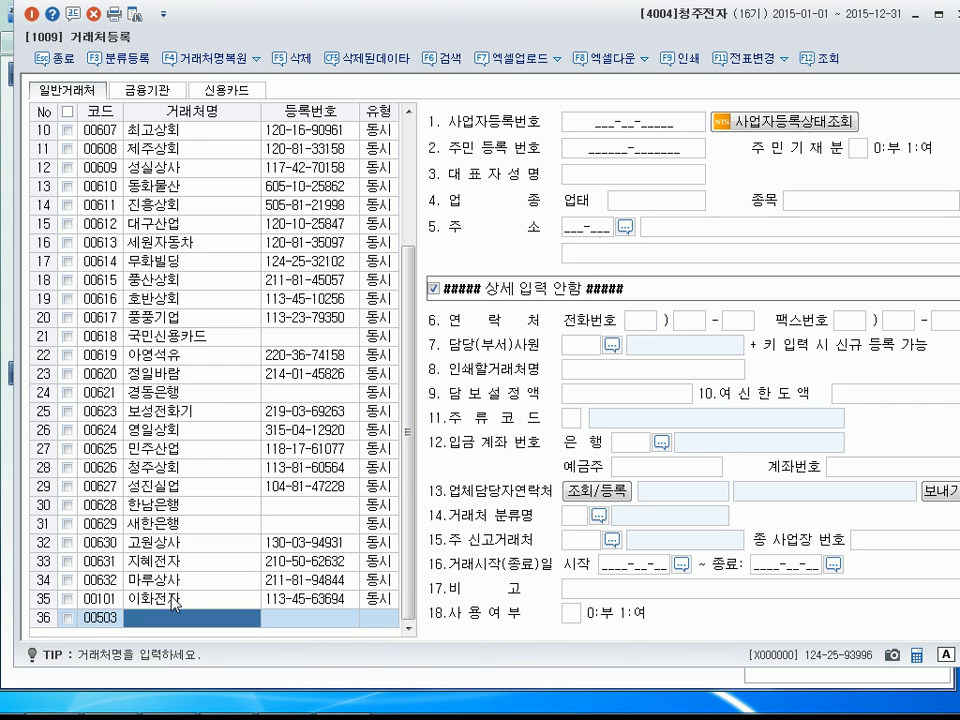
{"action": "type", "text": "나라전자"}
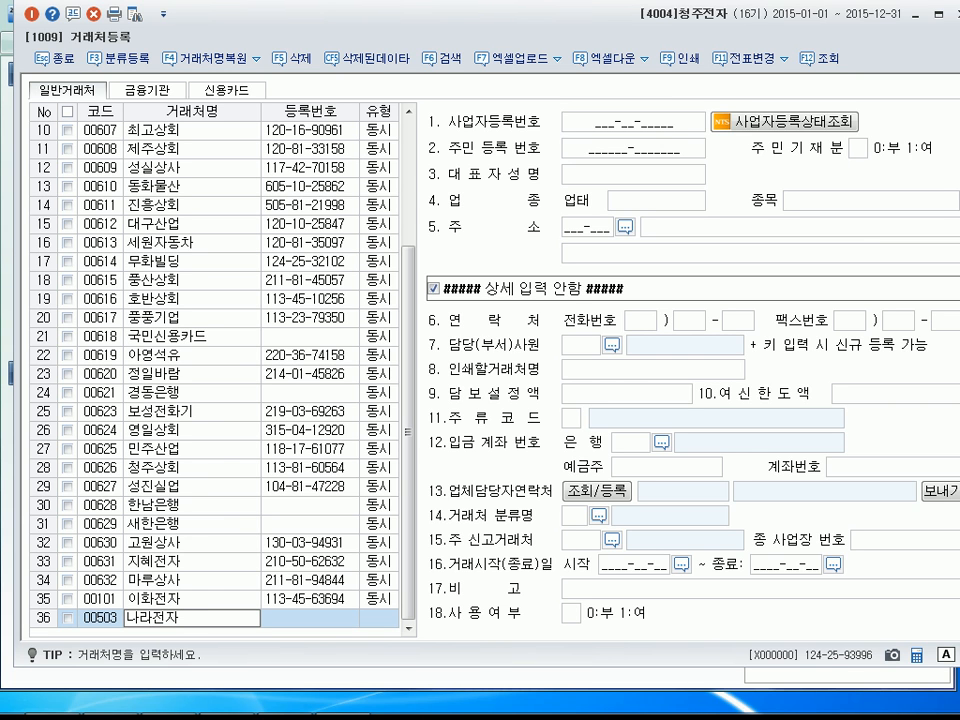
{"action": "key", "text": "Return"}
{"action": "key", "text": "Return"}
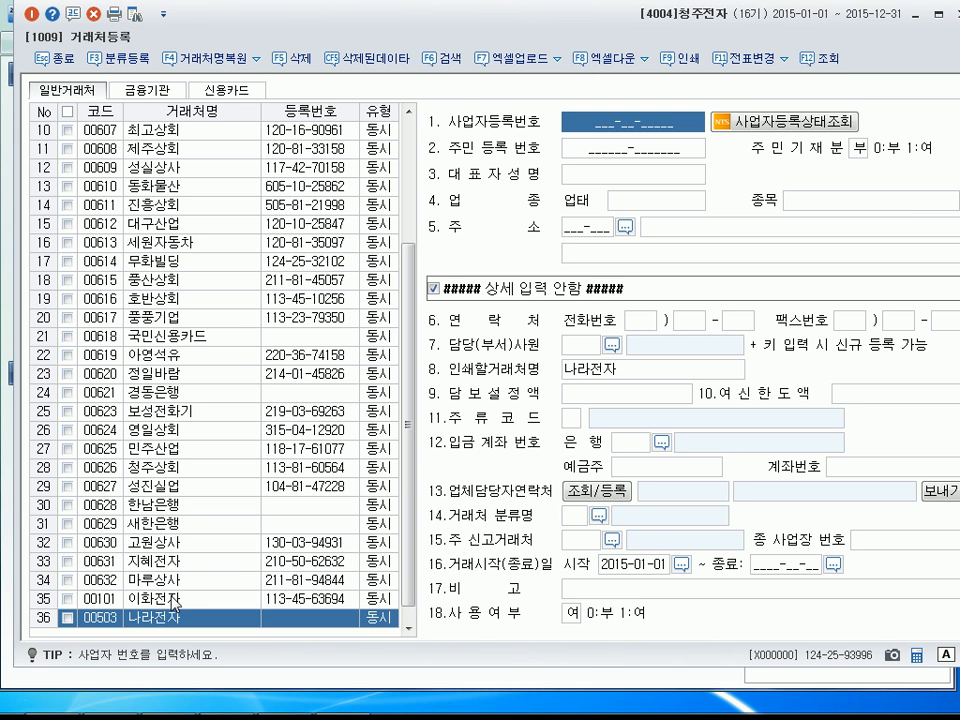
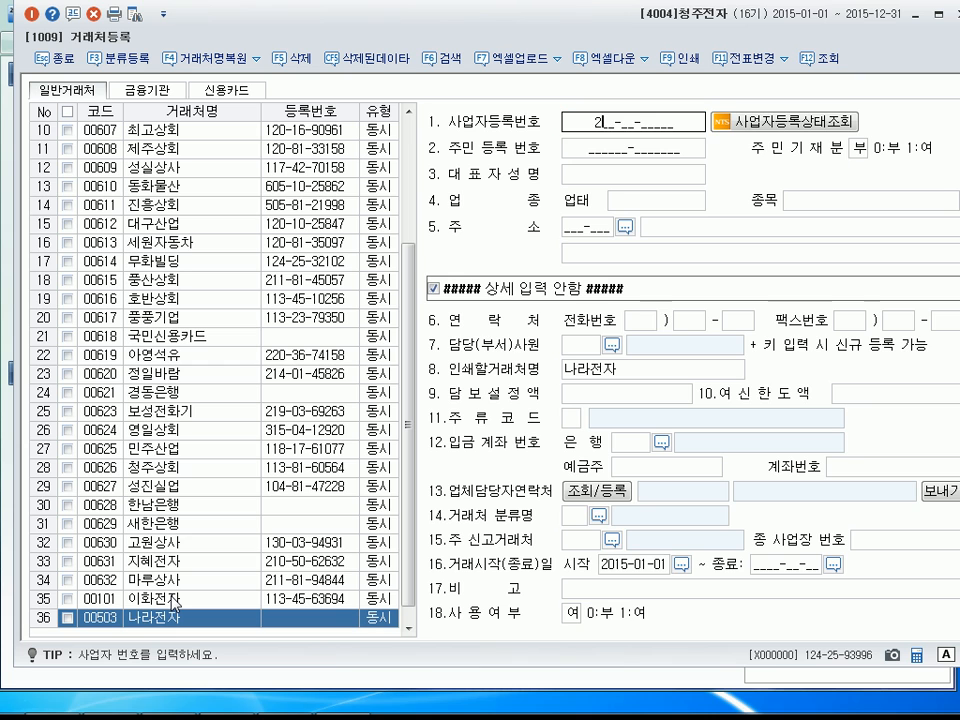
{"action": "key", "text": "Return"}
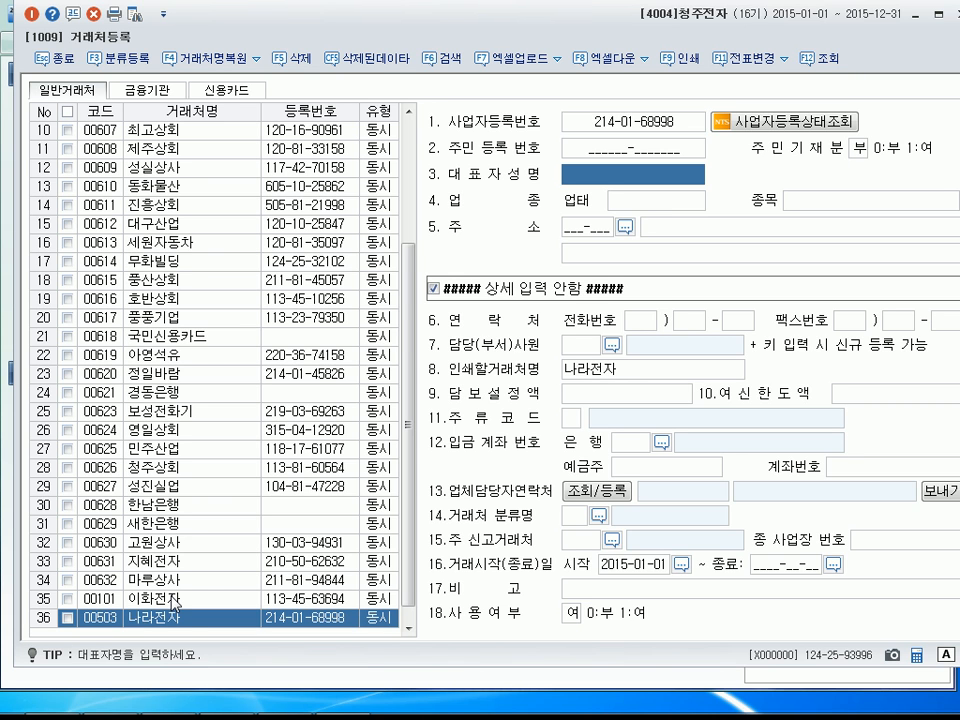
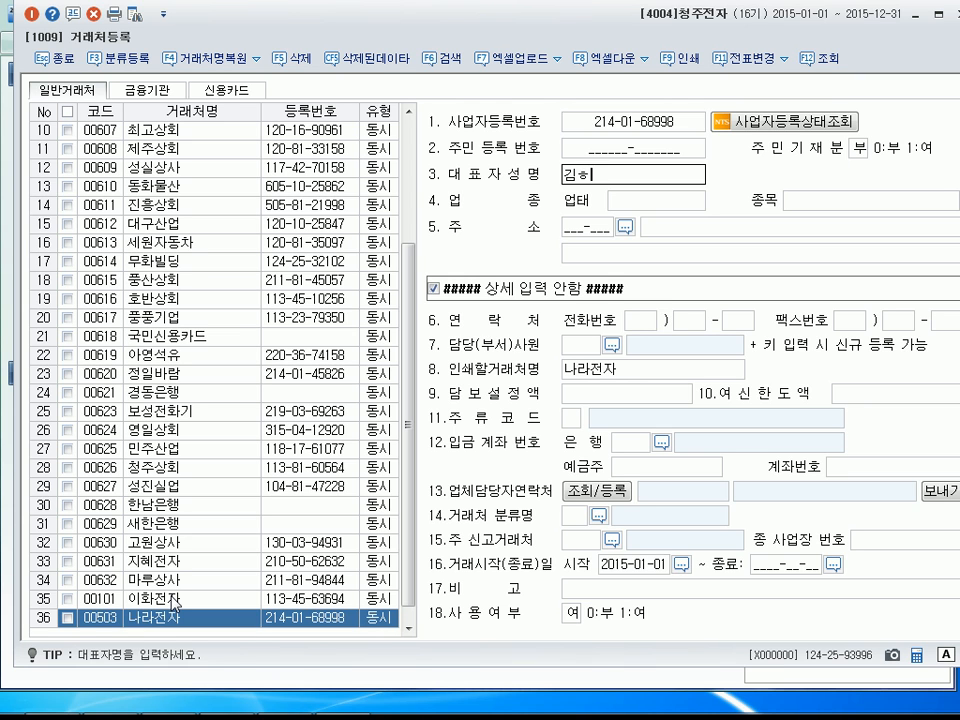
Enter the representative's name for 나라전자, and set 업태 to 도소매 and 종목 to 가전.
{"action": "key", "text": "Return"}
{"action": "type", "text": "도소매"}
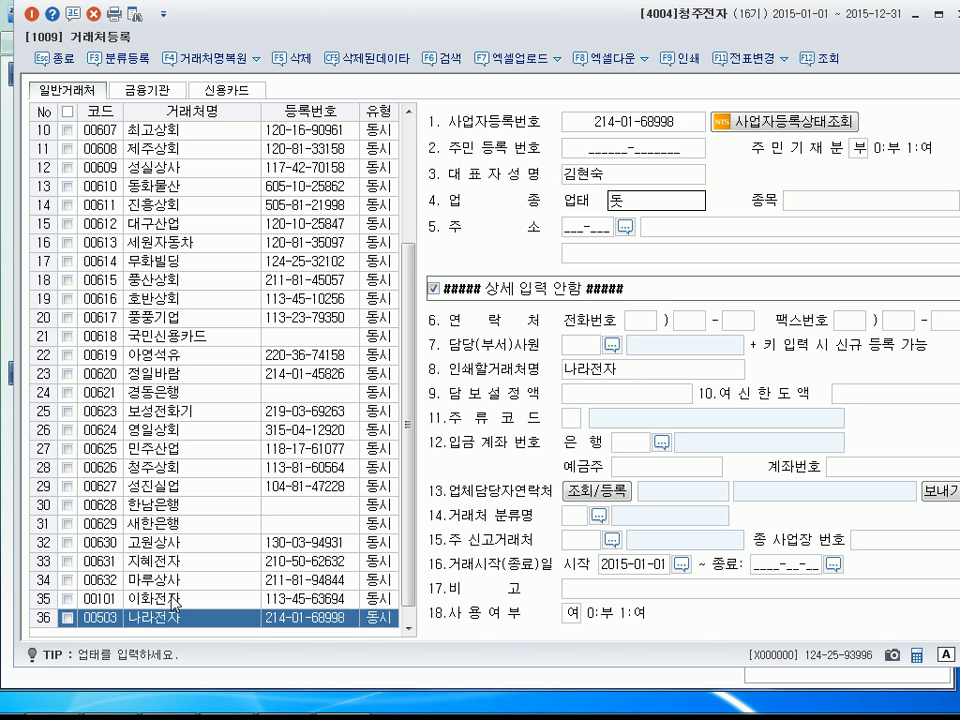
{"action": "key", "text": "Return"}
{"action": "type", "text": "가저ㄴ"}
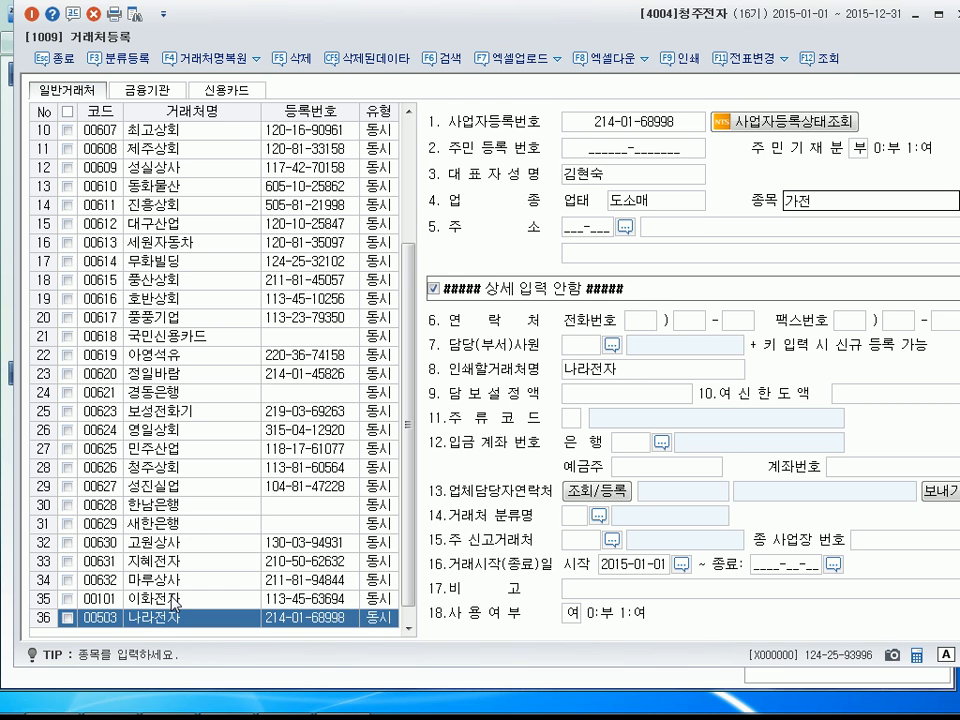
{"action": "key", "text": "Return"}
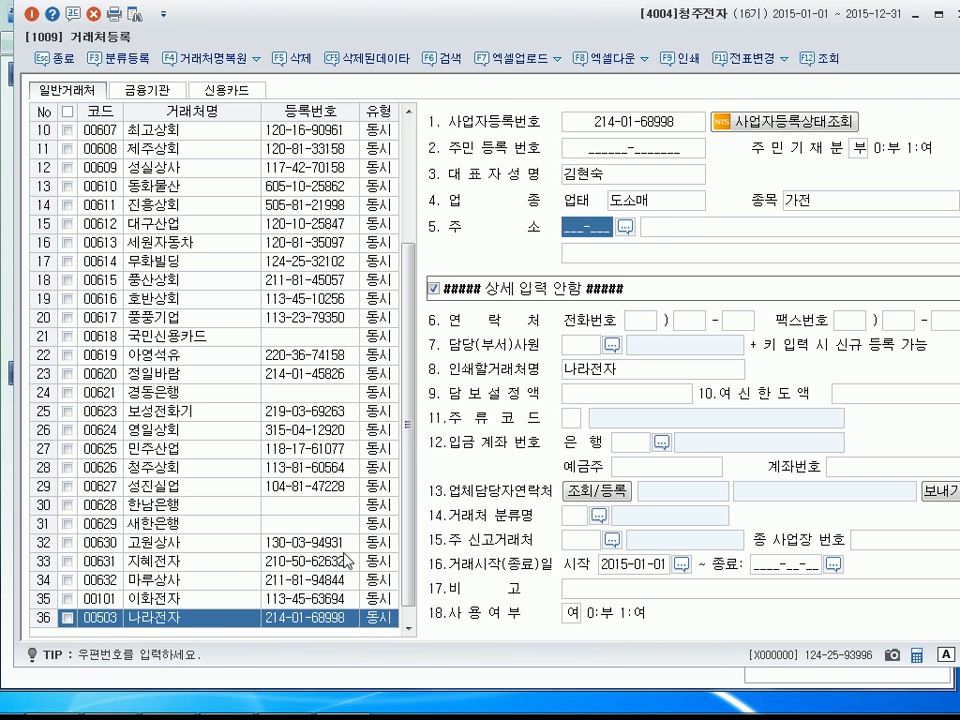
Try to look up 나라전자's postal code in 서울 by road name and building number, and complete the customer record.
{"action": "left_click", "coordinate": [625, 227]}
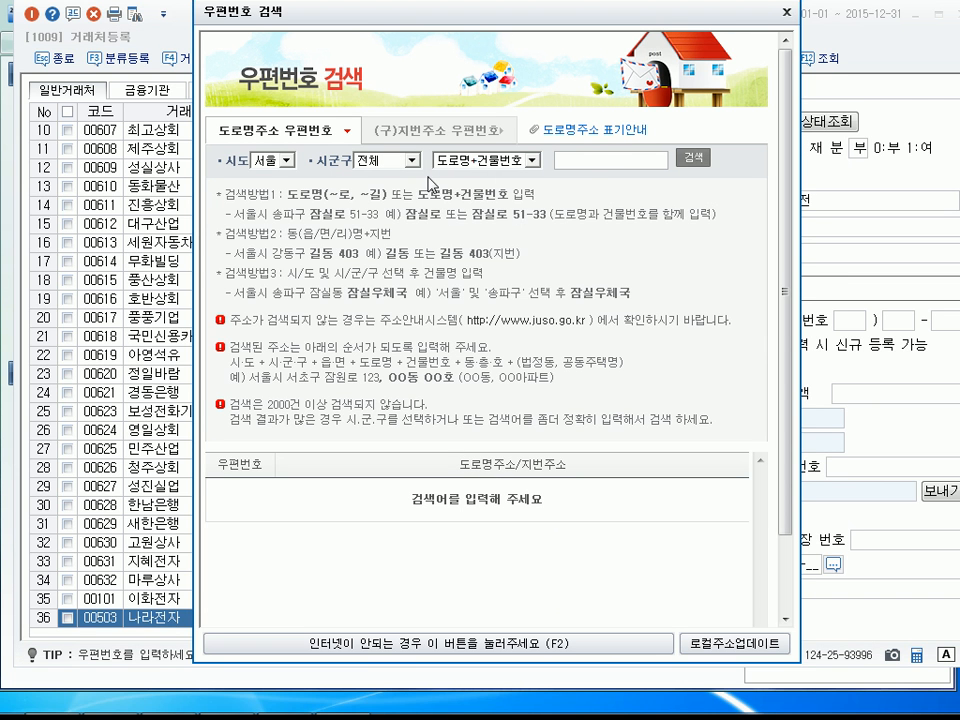
{"action": "left_click", "coordinate": [690, 157]}
{"action": "left_click", "coordinate": [716, 498]}
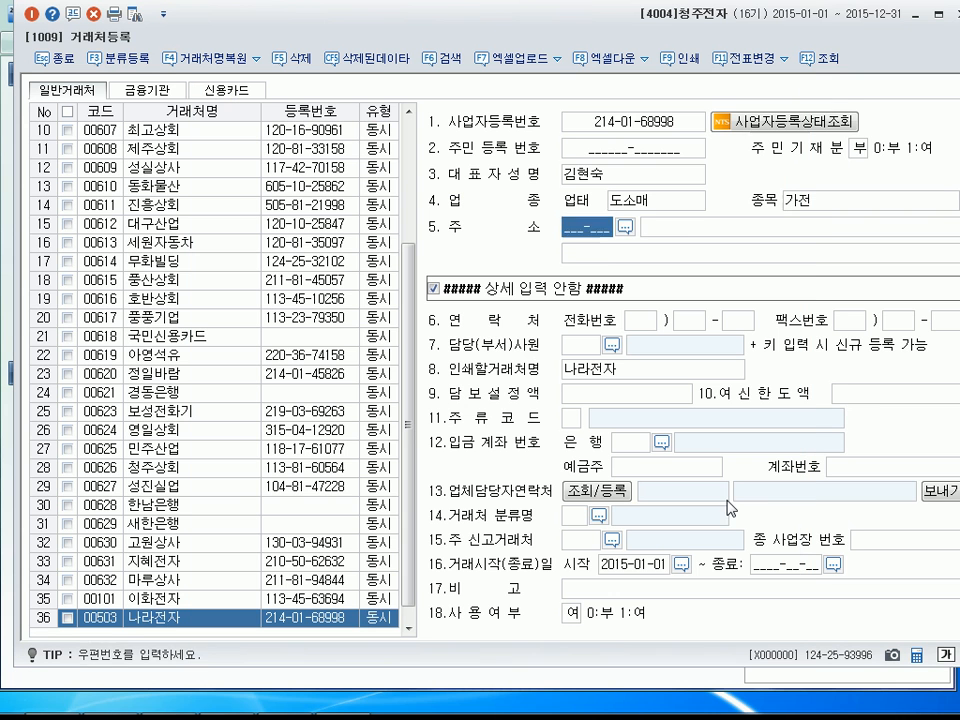
{"action": "key", "text": "Return"}
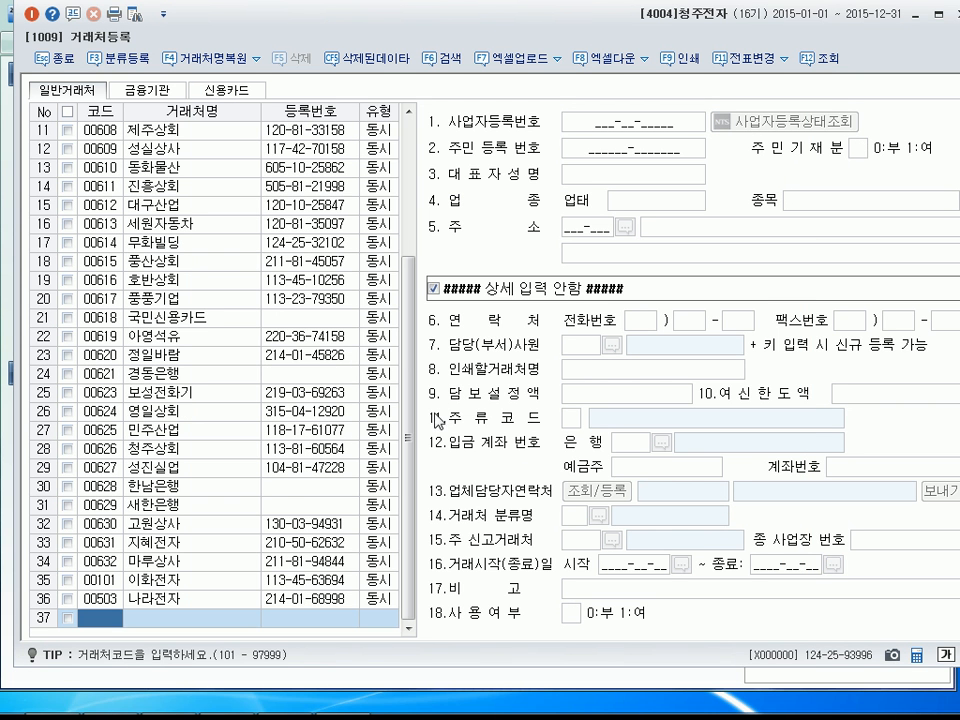
Close the customer registration and open 일반전표입력 for month 05.
{"action": "left_click", "coordinate": [34, 15]}
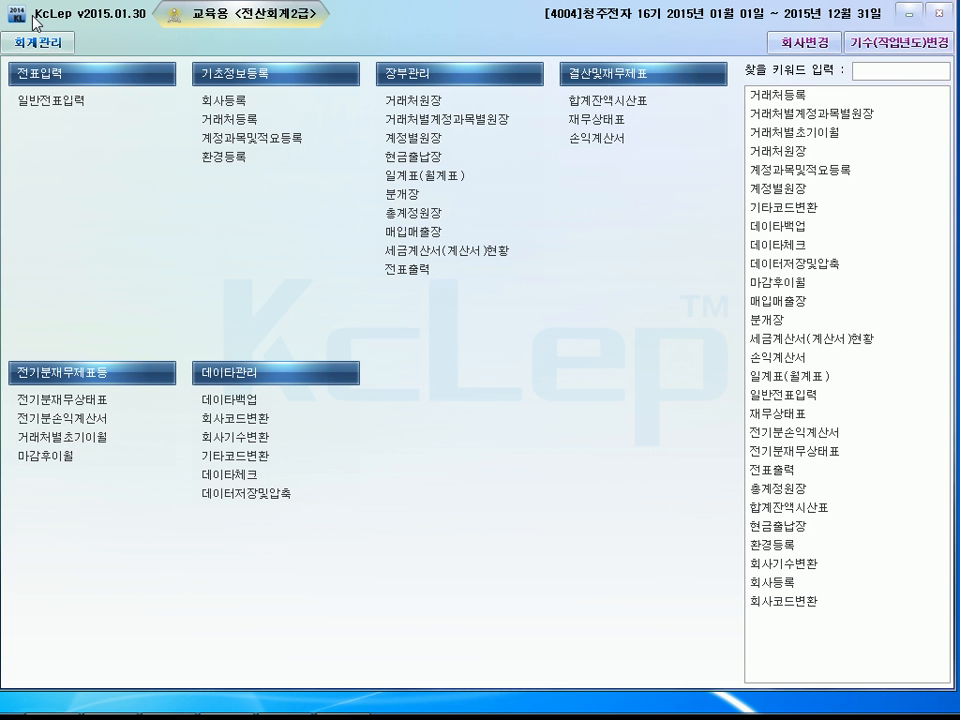
{"action": "left_click", "coordinate": [128, 103]}
{"action": "left_click", "coordinate": [109, 96]}
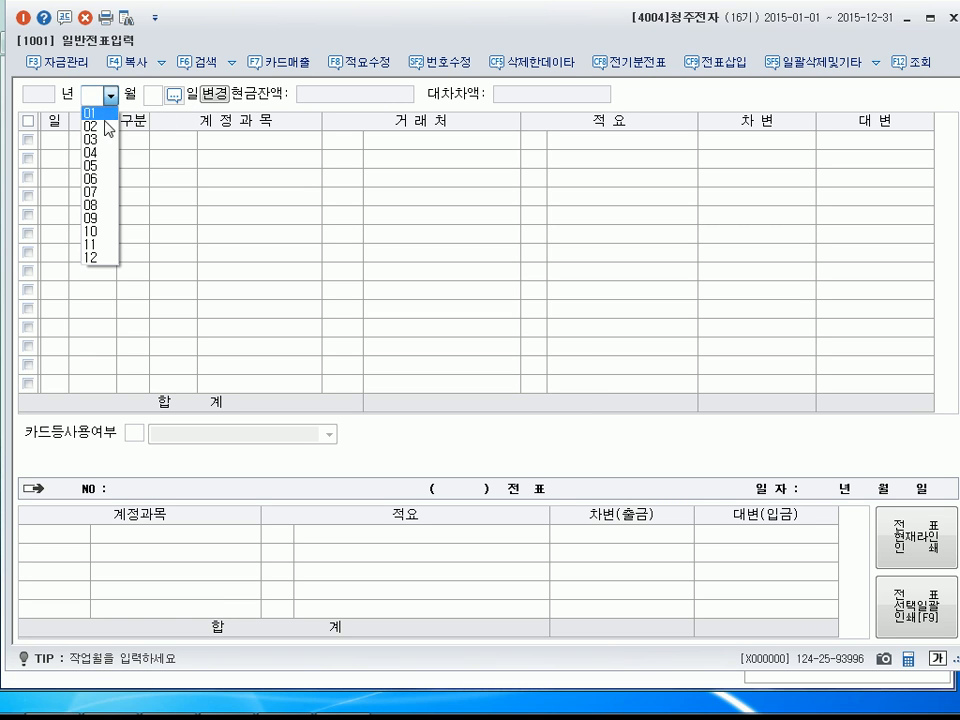
{"action": "left_click", "coordinate": [89, 166]}
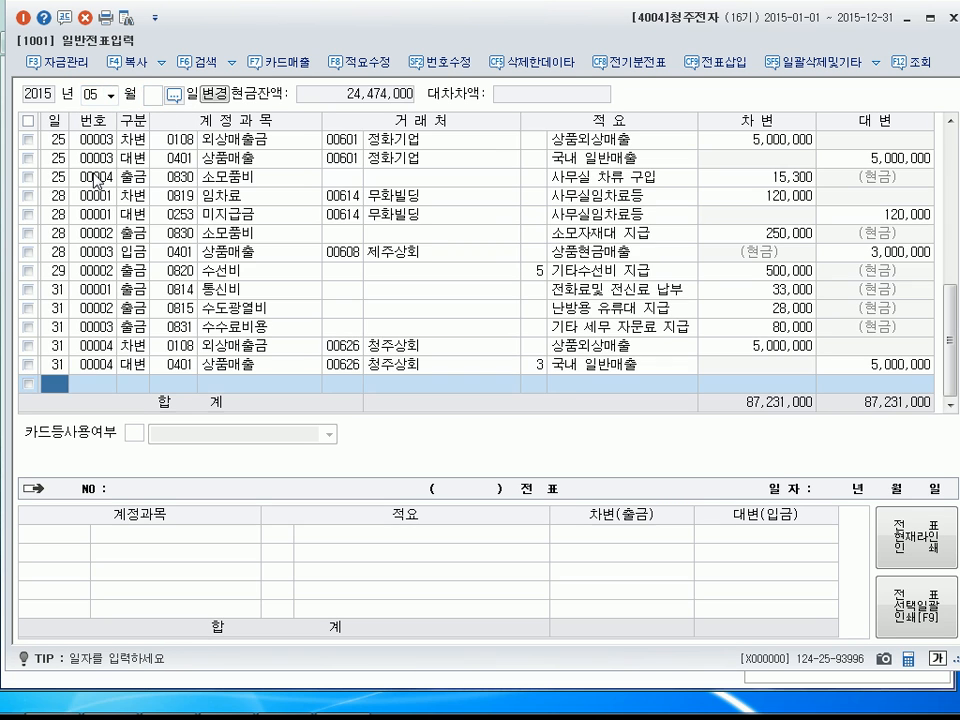
Enter a debit line (차변) dated May 3 for account 0146 상품 with an amount of 750,000 and no customer.
{"action": "type", "text": "3"}
{"action": "key", "text": "Return"}
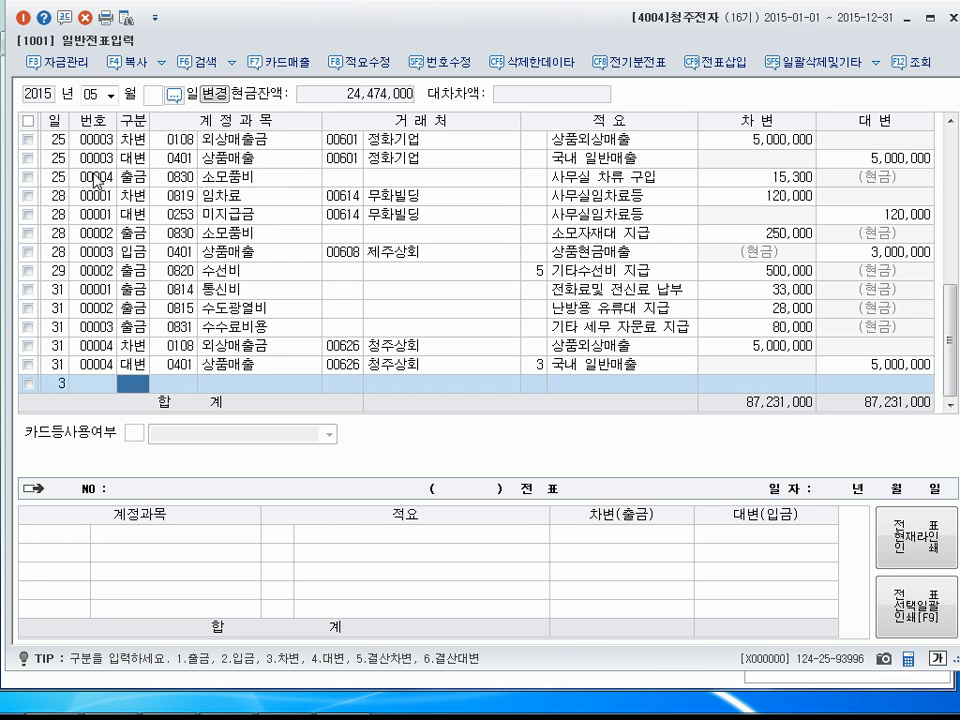
{"action": "type", "text": "3146"}
{"action": "key", "text": "Return"}
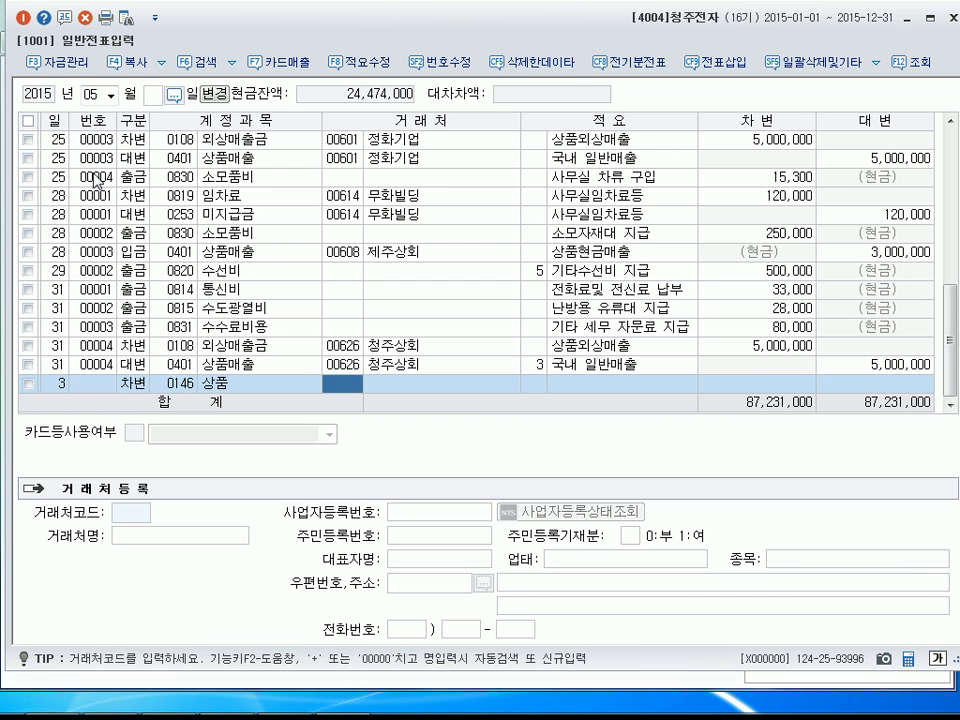
{"action": "key", "text": "Return"}
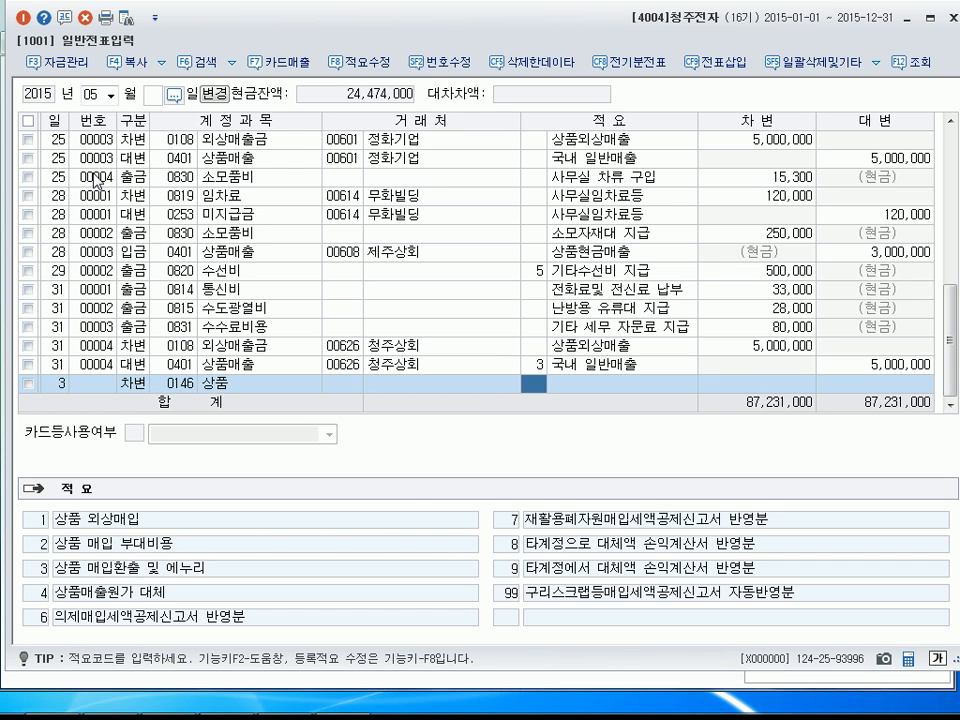
{"action": "key", "text": "Return"}
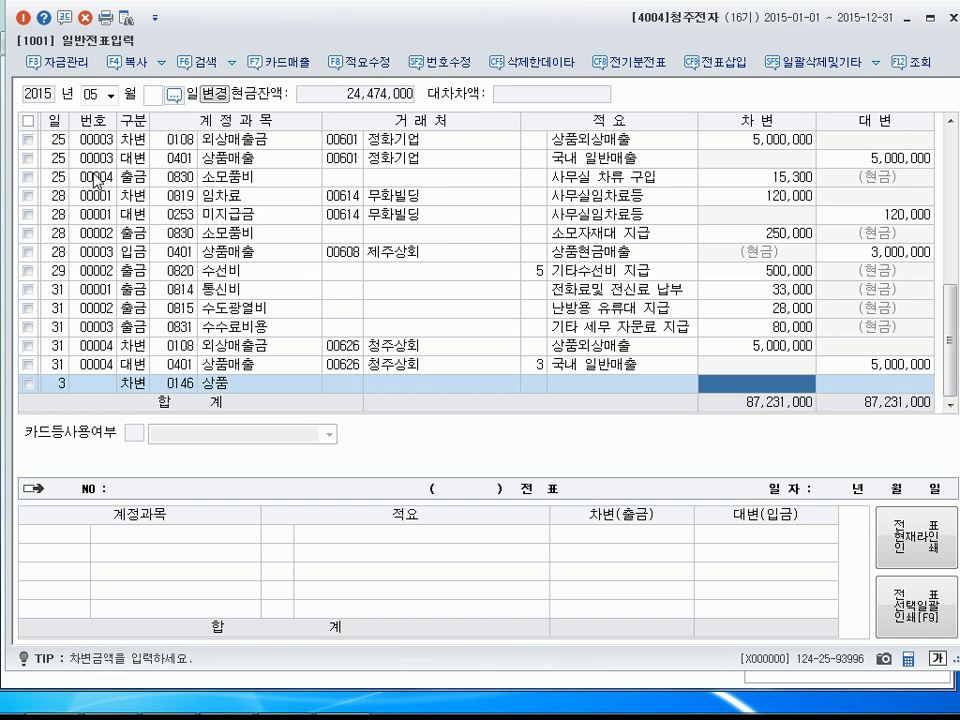
{"action": "type", "text": "7"}
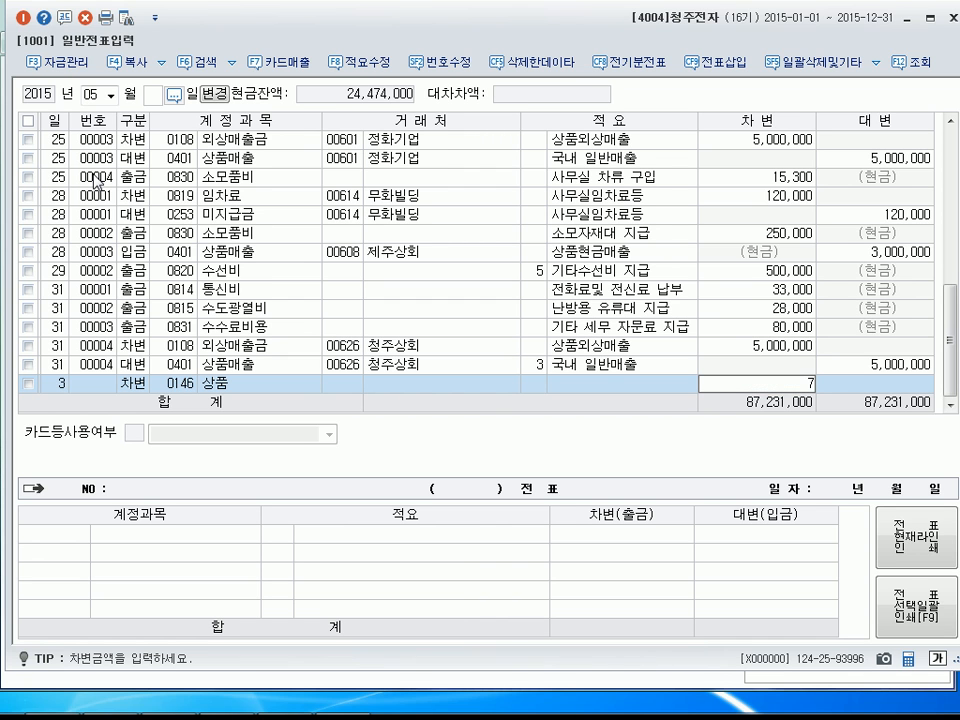
{"action": "type", "text": "50,000"}
{"action": "key", "text": "Return"}
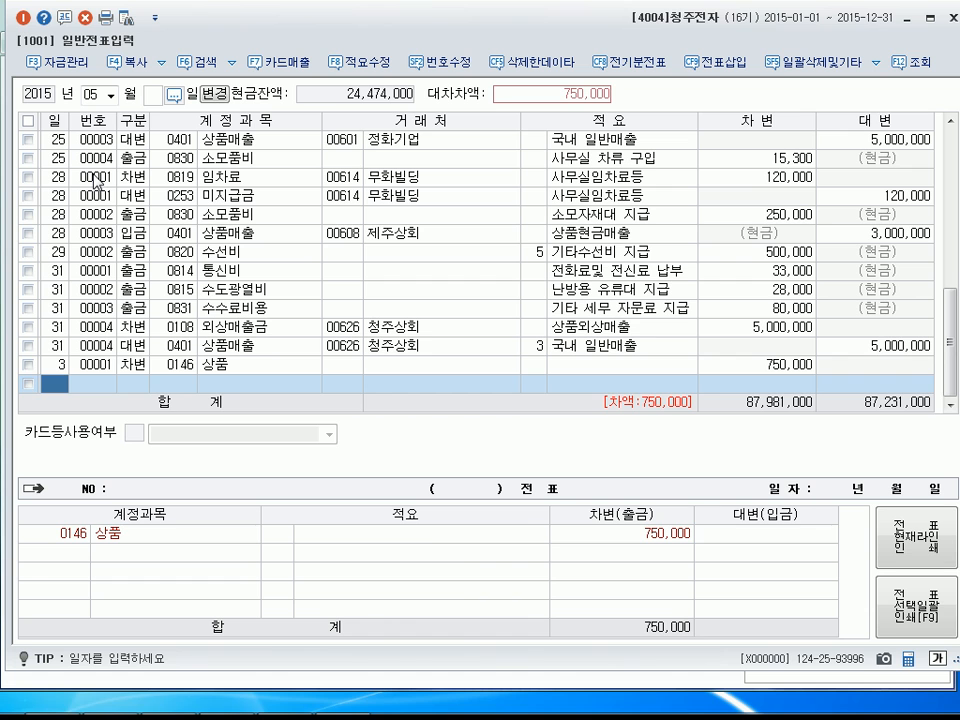
Change the debit amount of the May 3 상품 line to 780,000.
{"action": "left_click", "coordinate": [788, 366]}
{"action": "type", "text": "780000"}
{"action": "key", "text": "Return"}
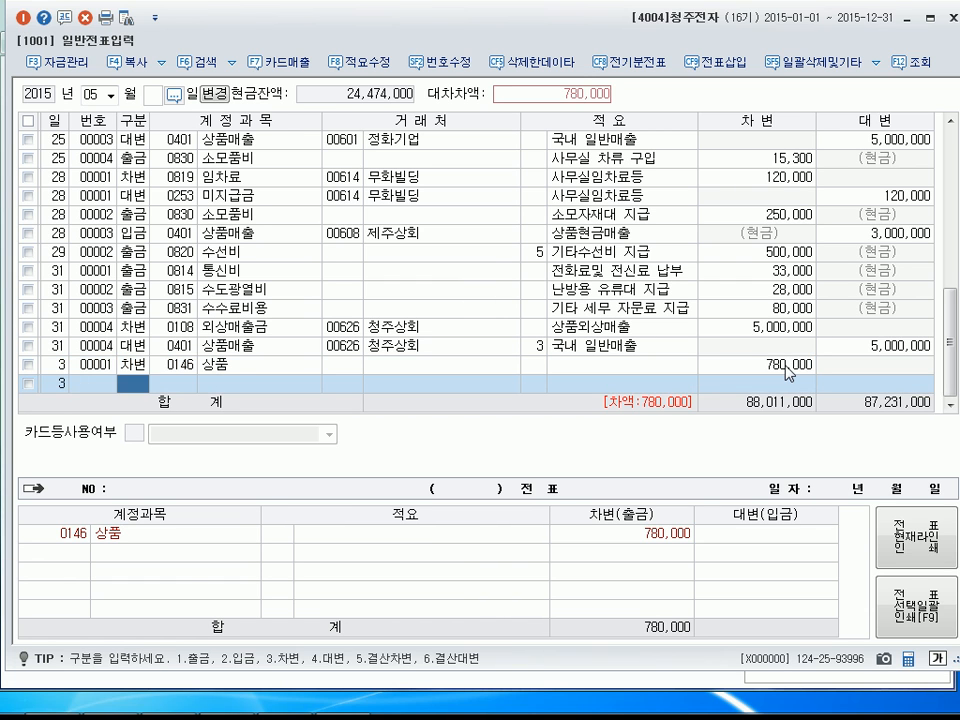
Add a credit line (대변) on May 3 for account 0252 지급어음 with customer 진흥상회 and an amount of 750,000.
{"action": "type", "text": "34"}
{"action": "key", "text": "Return"}
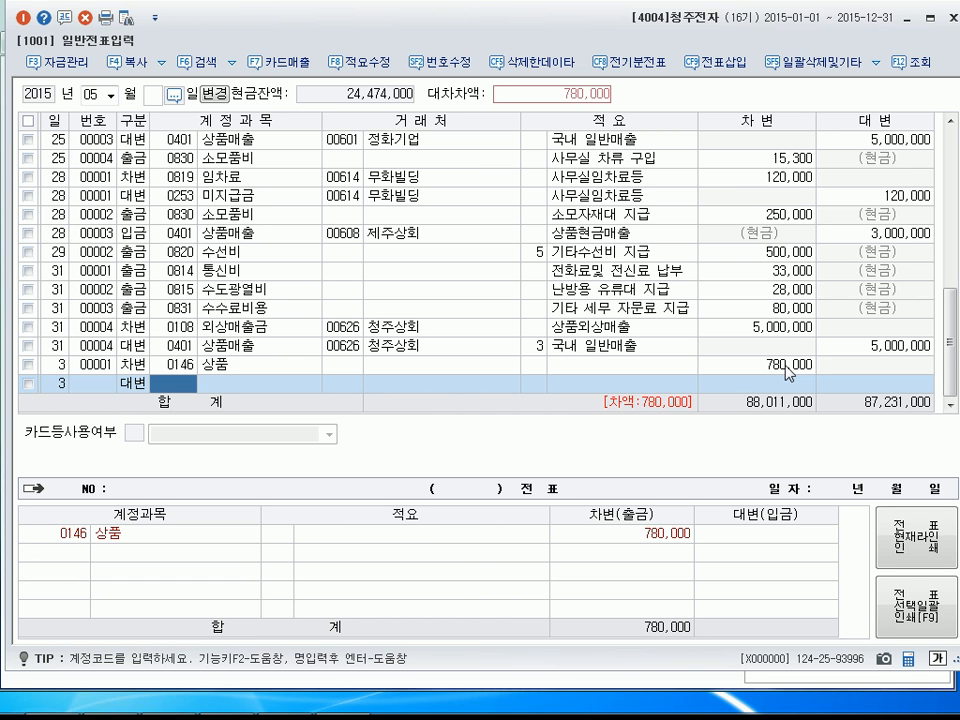
{"action": "type", "text": "0252"}
{"action": "key", "text": "Return"}
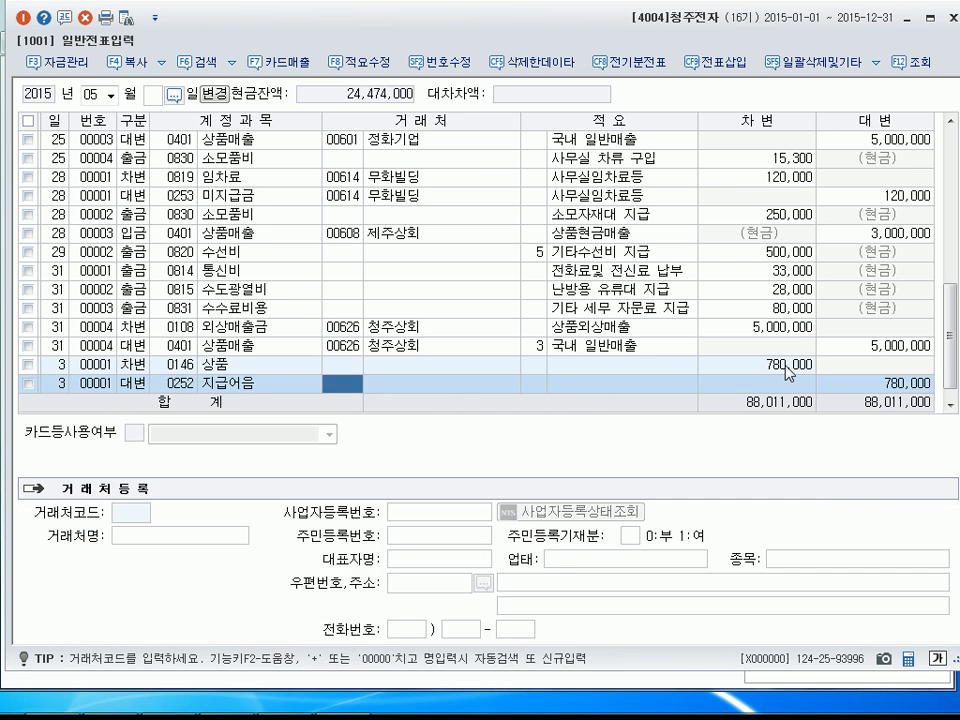
{"action": "type", "text": "진흥"}
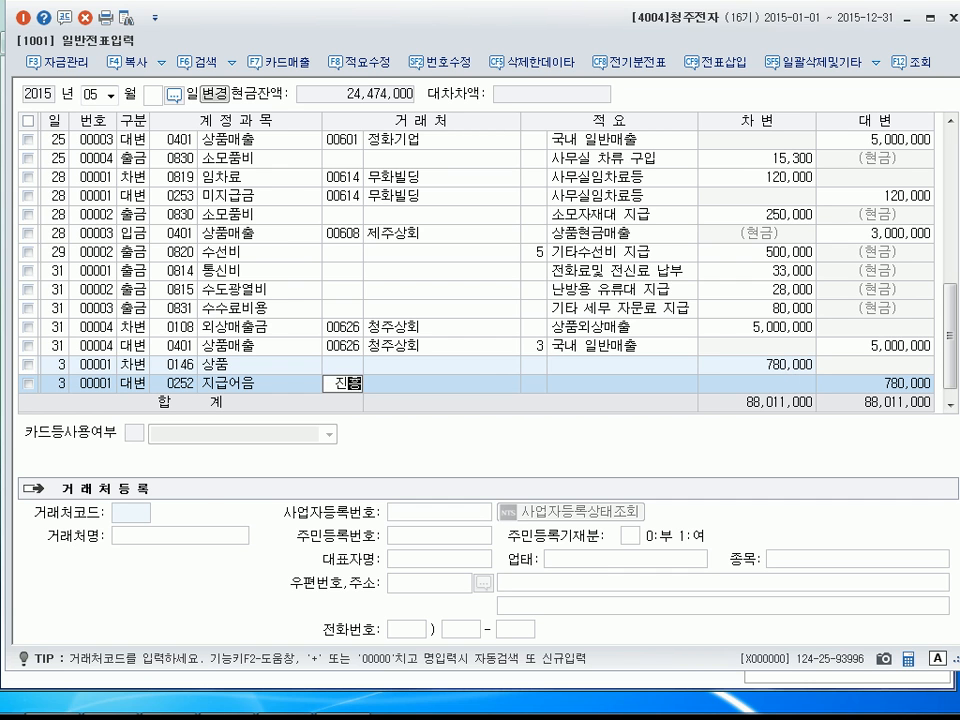
{"action": "key", "text": "Return"}
{"action": "key", "text": "Return"}
{"action": "key", "text": "Return"}
{"action": "type", "text": "750000"}
Add a credit line (대변) on May 3 for account 0101 현금, accepting the remaining 30,000 to balance the voucher.
{"action": "key", "text": "Return"}
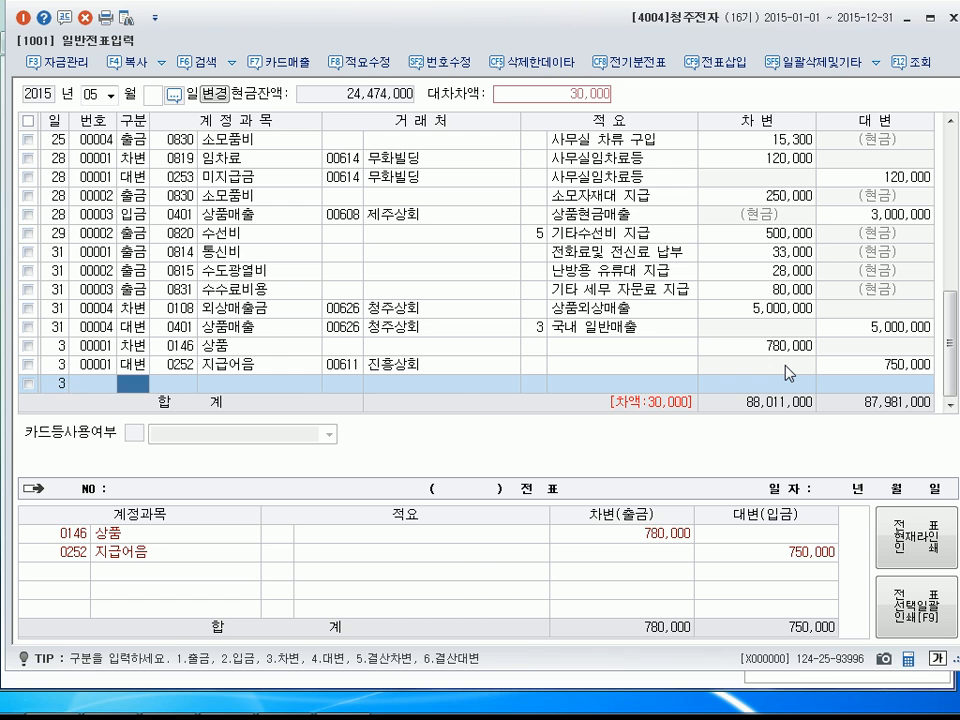
{"action": "type", "text": "4"}
{"action": "key", "text": "Return"}
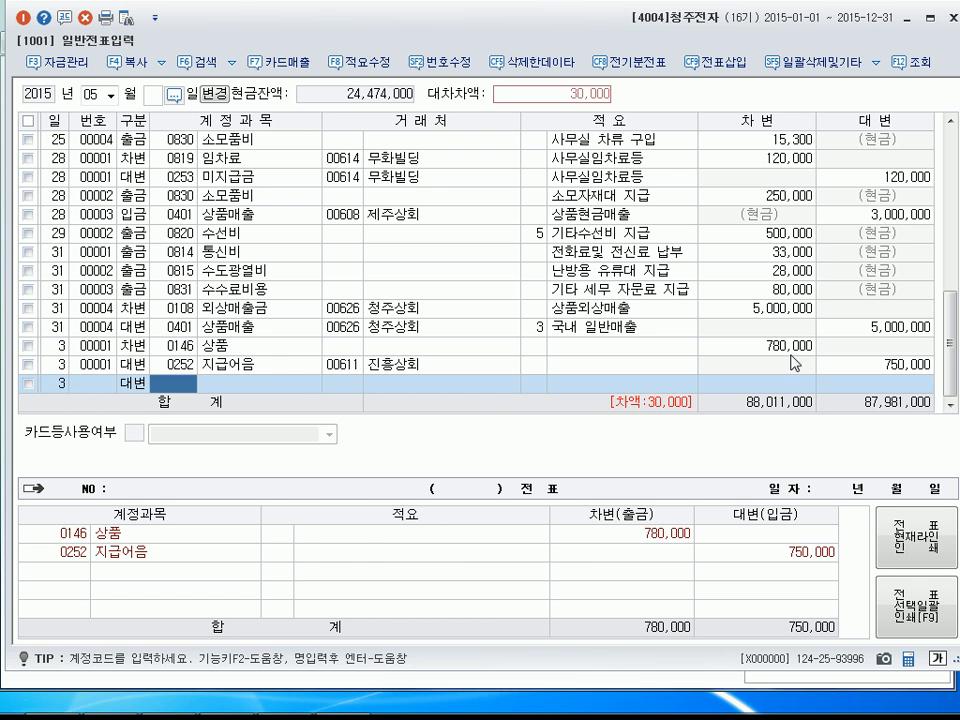
{"action": "type", "text": "101"}
{"action": "key", "text": "Return"}
Enter a cash payment line (출금) dated May 4 for account 0822 차량유지비 with an amount of 40,000 and no customer.
{"action": "key", "text": "Return"}
{"action": "key", "text": "Return"}
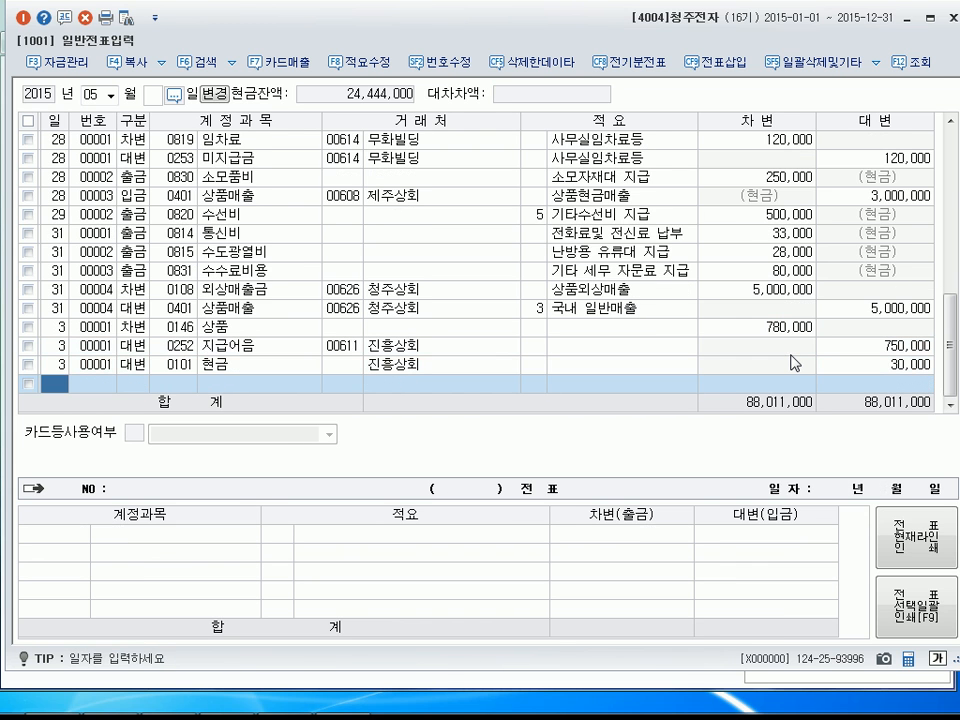
{"action": "type", "text": "4"}
{"action": "key", "text": "Return"}
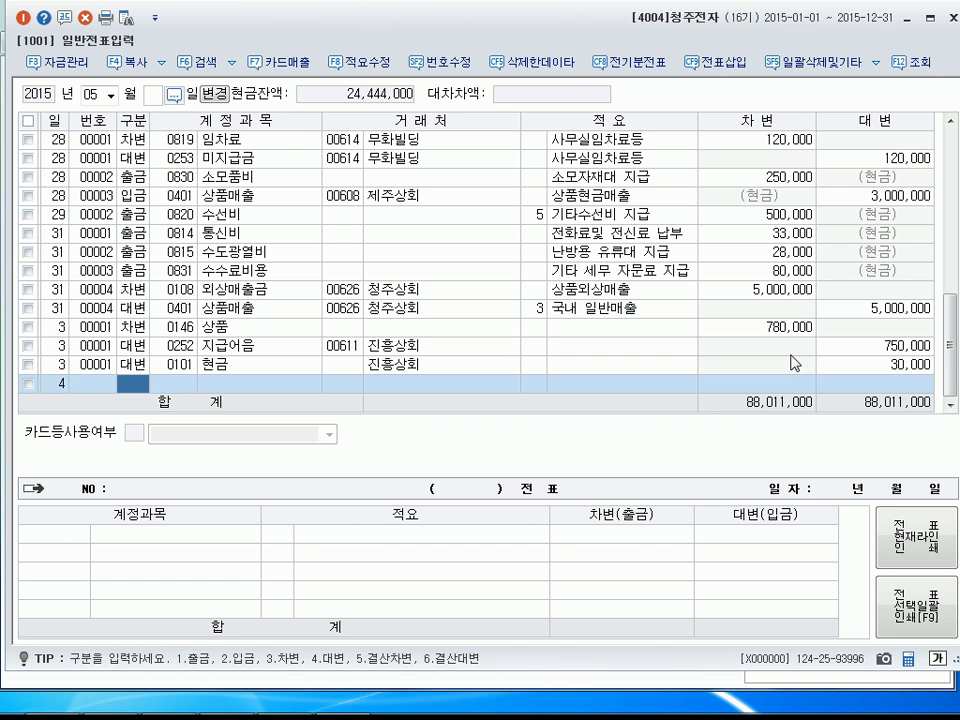
{"action": "type", "text": "1"}
{"action": "key", "text": "Return"}
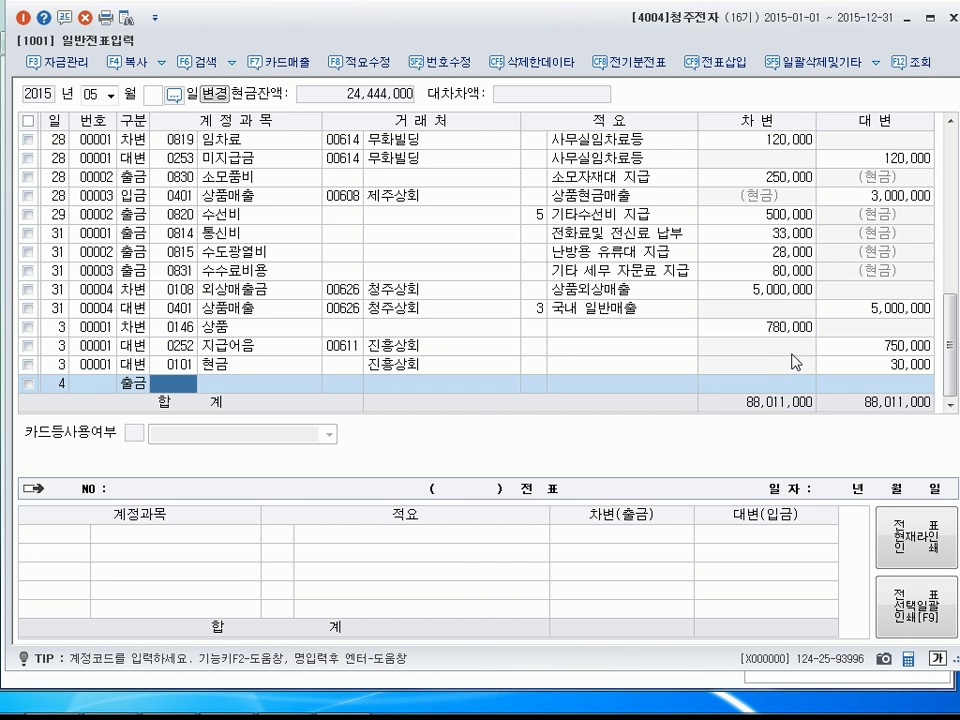
{"action": "type", "text": "0822"}
{"action": "key", "text": "Return"}
{"action": "key", "text": "Return"}
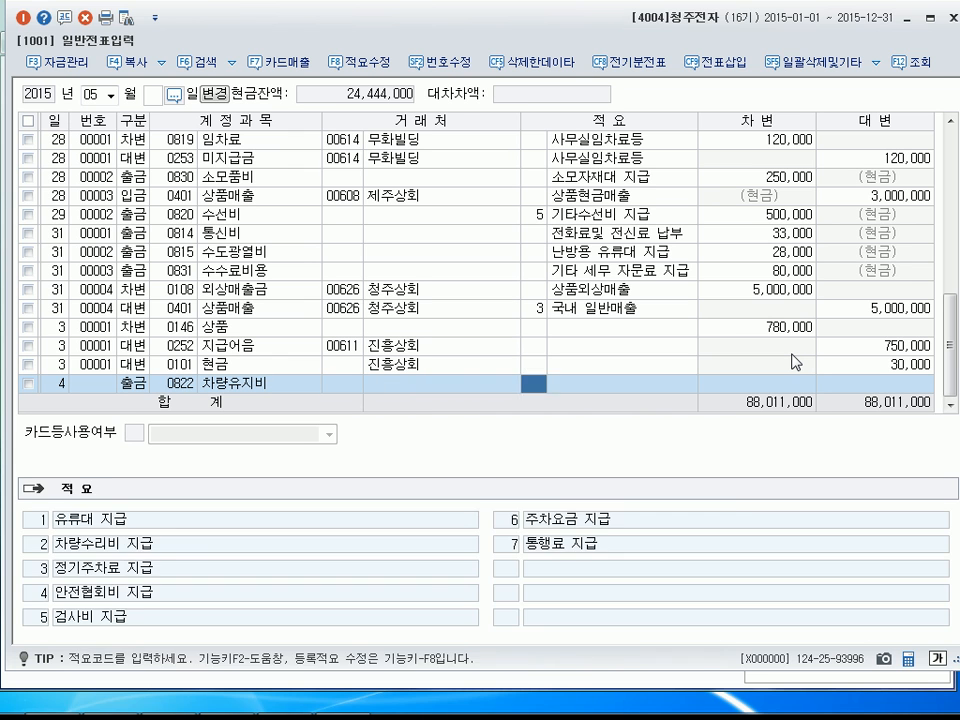
{"action": "key", "text": "Return"}
{"action": "type", "text": "400000"}
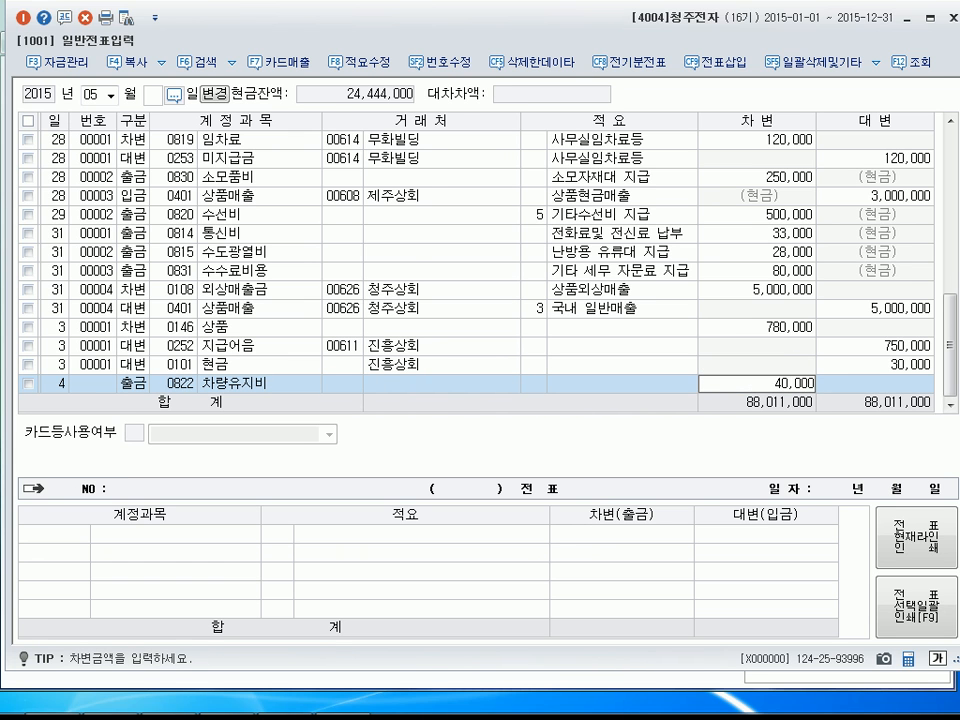
{"action": "key", "text": "Return"}
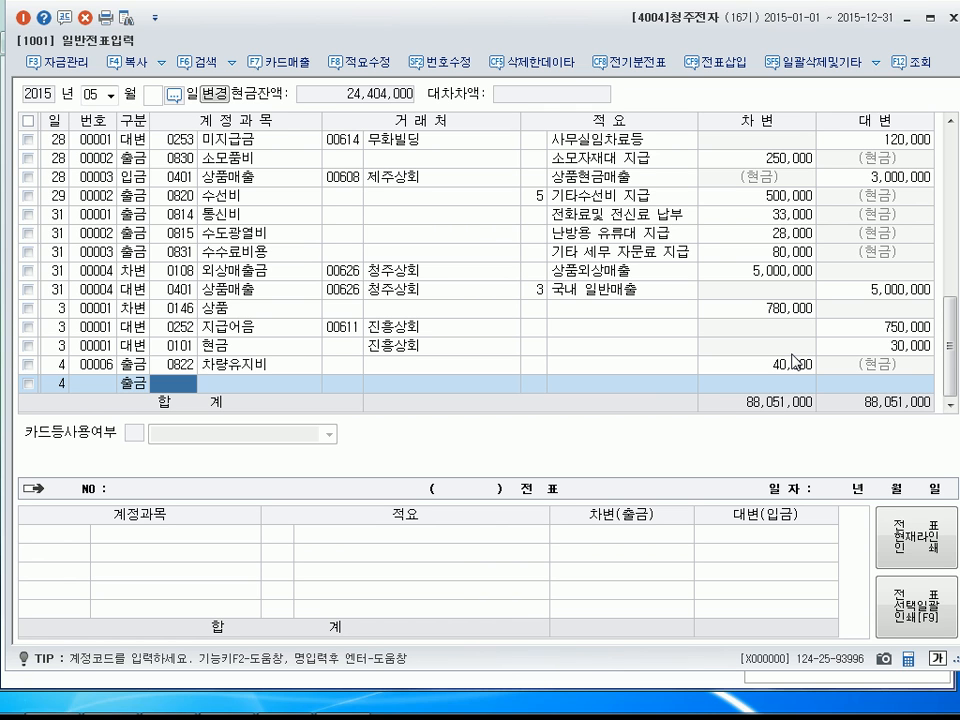
Add another May 4 cash payment line (출금) for account 0814 통신비 with an amount of 5,000.
{"action": "type", "text": "0814"}
{"action": "key", "text": "Return"}
{"action": "key", "text": "Return"}
{"action": "key", "text": "Return"}
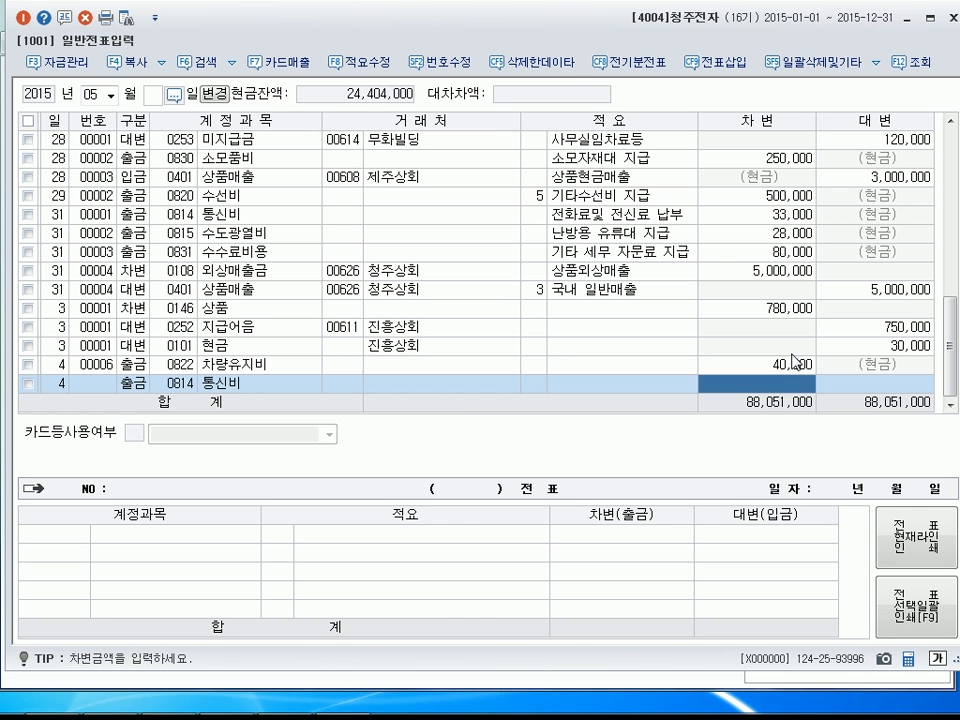
{"action": "type", "text": "5000"}
Enter a debit line (차변) dated May 8 for account 0212 비품 with an amount of 1,250,000 and no customer.
{"action": "key", "text": "Return"}
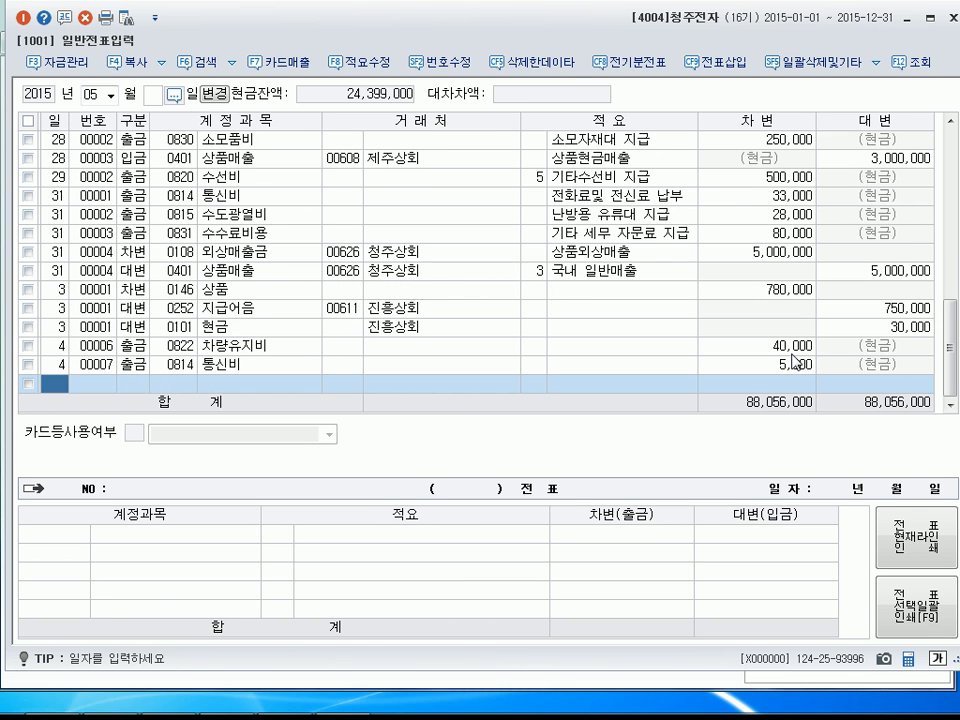
{"action": "type", "text": "8"}
{"action": "key", "text": "Return"}
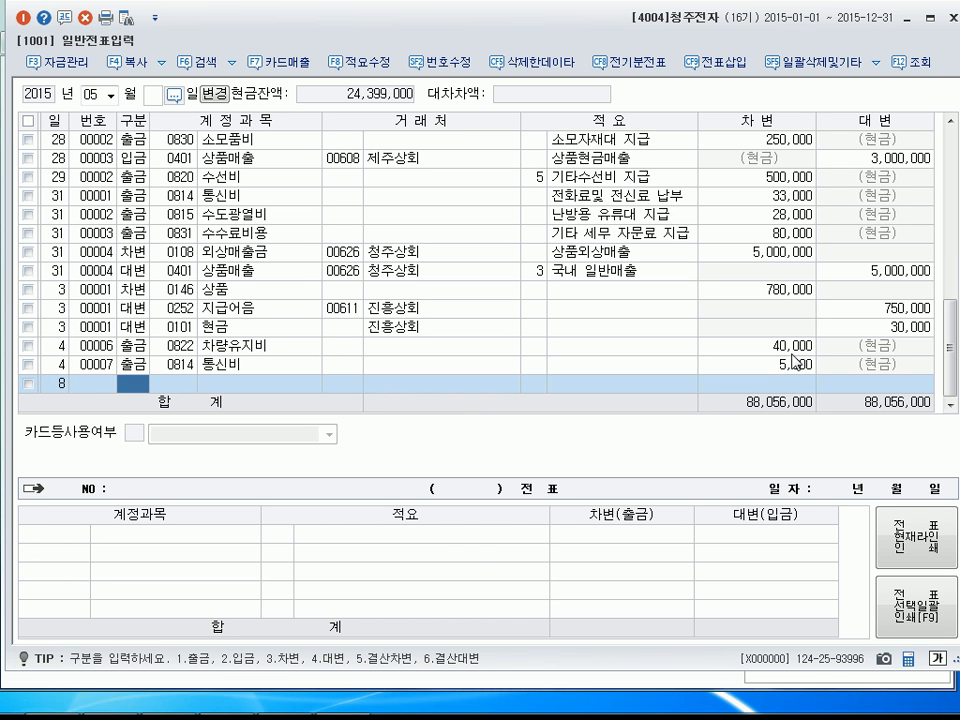
{"action": "type", "text": "3"}
{"action": "key", "text": "Return"}
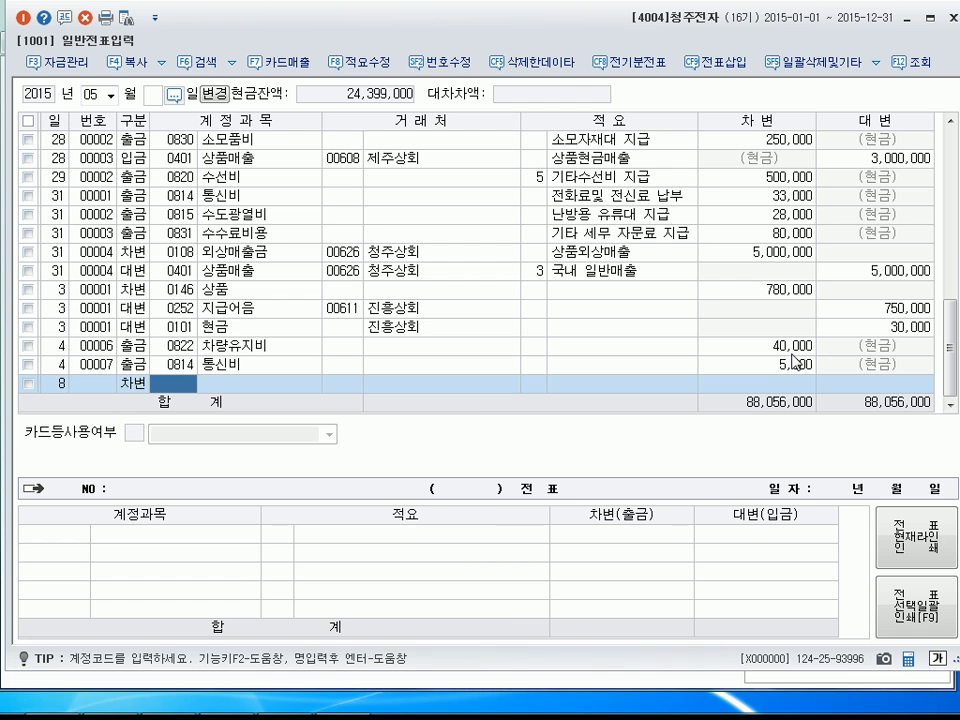
{"action": "type", "text": "0212"}
{"action": "key", "text": "Return"}
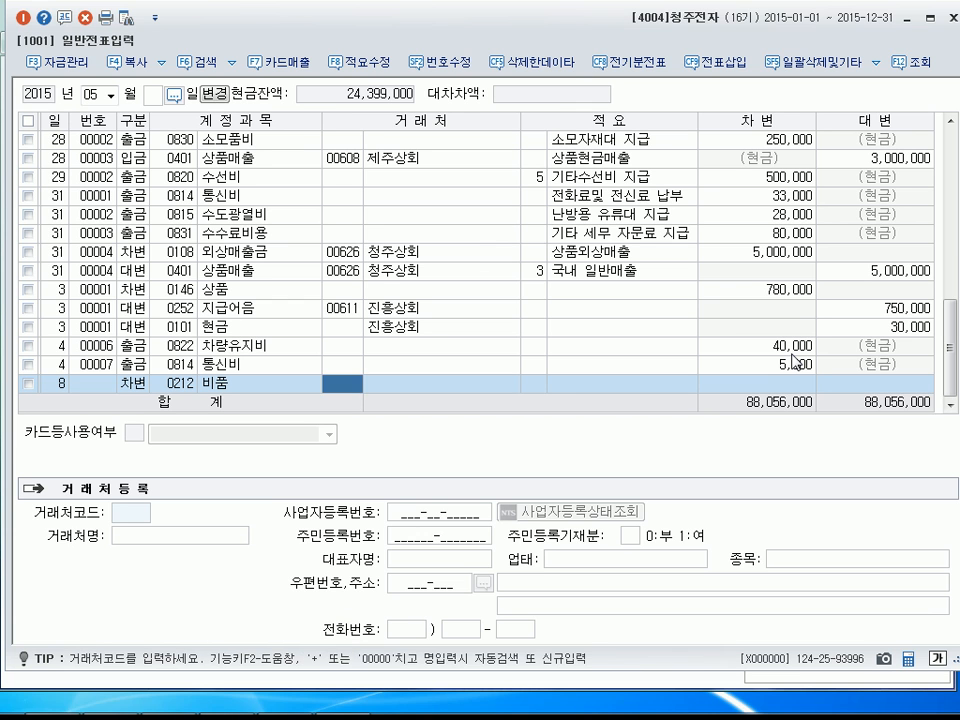
{"action": "key", "text": "Return"}
{"action": "key", "text": "Return"}
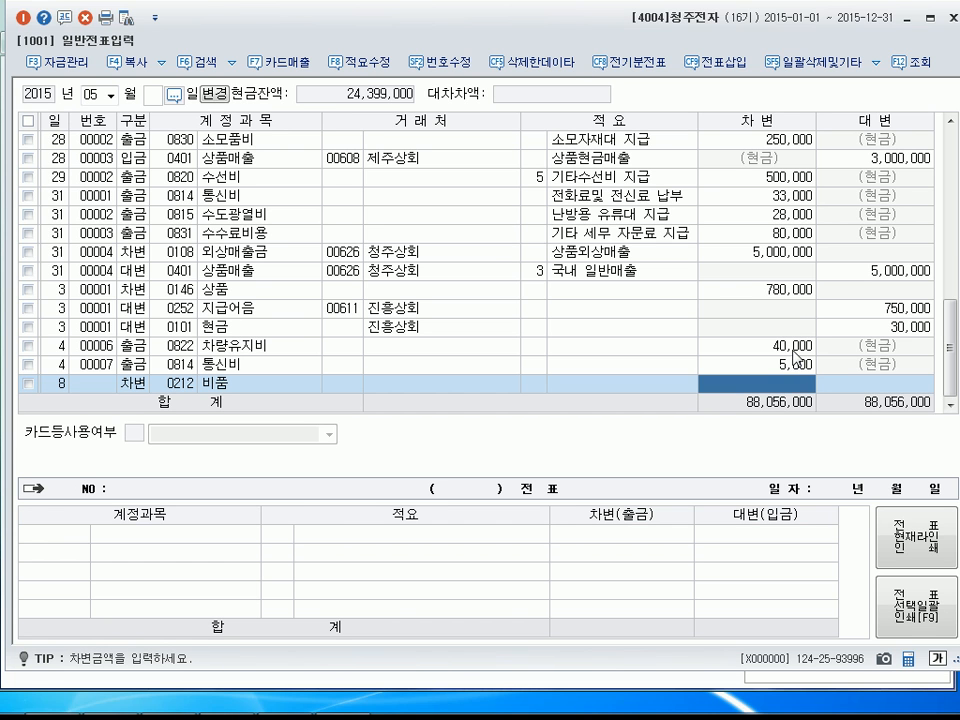
{"action": "type", "text": "1250000"}
{"action": "key", "text": "Return"}
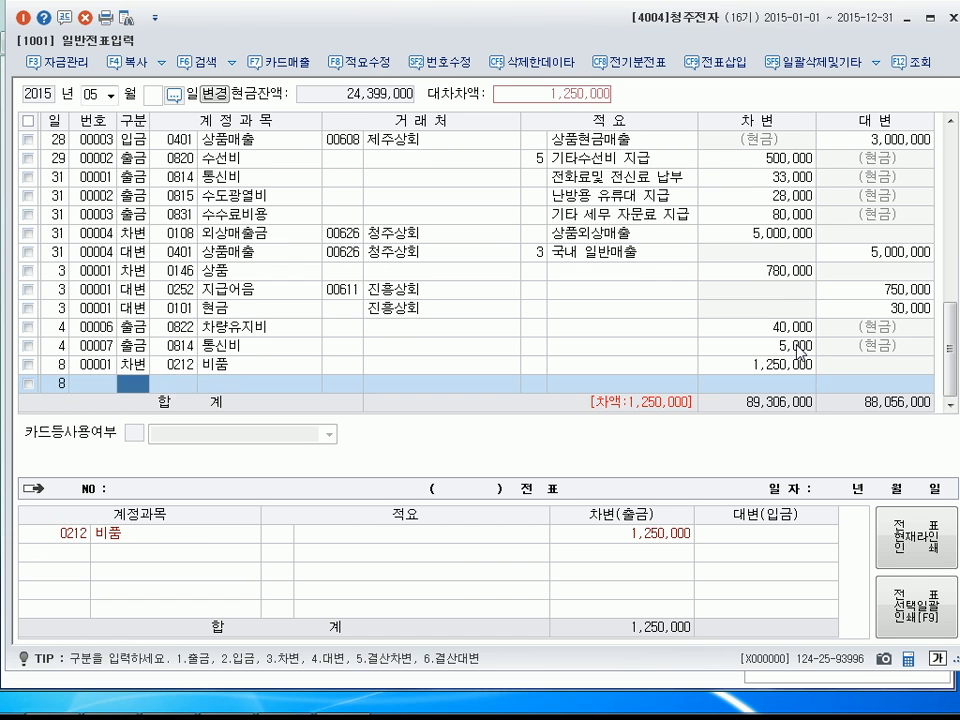
Add a credit line (대변) on May 8 for account 0253 미지급금 with customer 국민신용카드, accepting the balancing amount of 1,250,000.
{"action": "type", "text": "4253"}
{"action": "key", "text": "Return"}
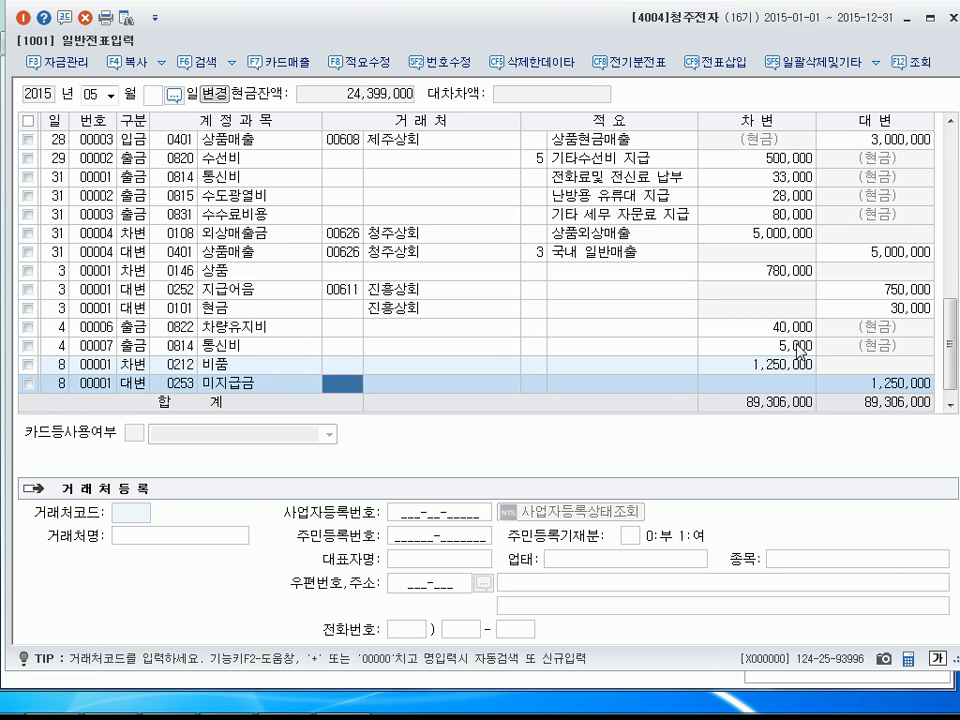
{"action": "type", "text": "국민"}
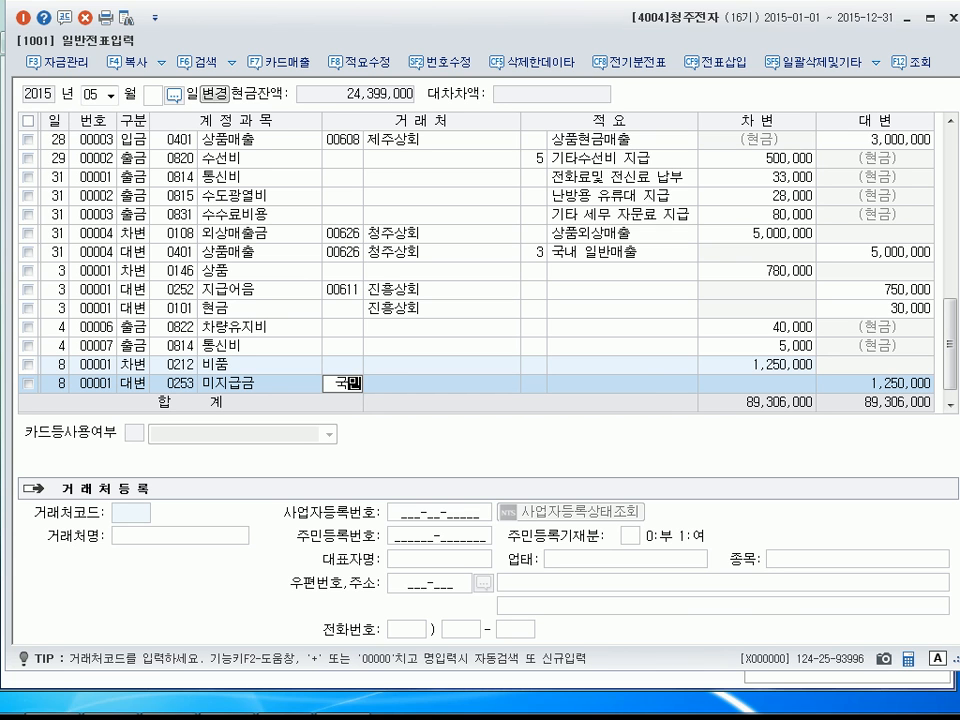
{"action": "key", "text": "Return"}
{"action": "key", "text": "Return"}
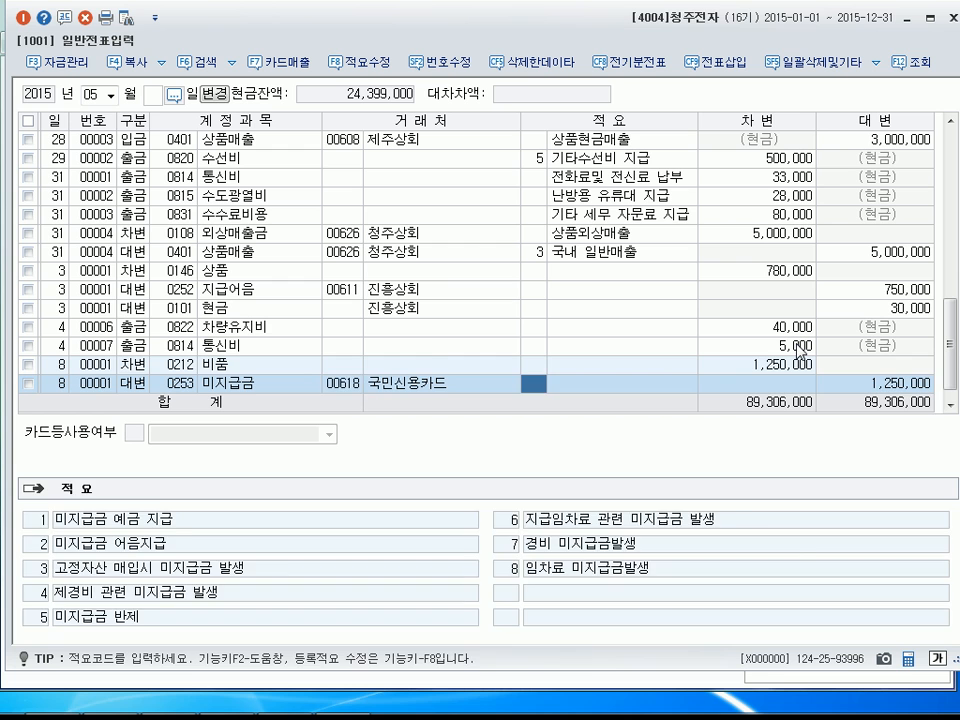
{"action": "key", "text": "Return"}
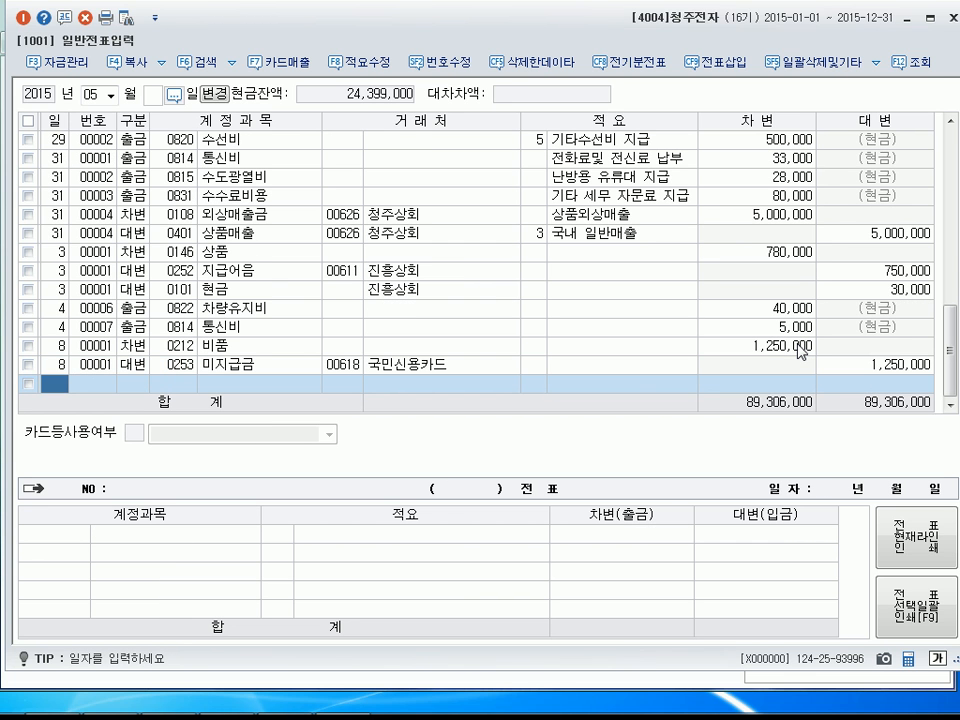
Enter a debit line (차변) dated May 11 for account 0212 비품 with an amount of 600,000 and no customer.
{"action": "type", "text": "11"}
{"action": "key", "text": "Return"}
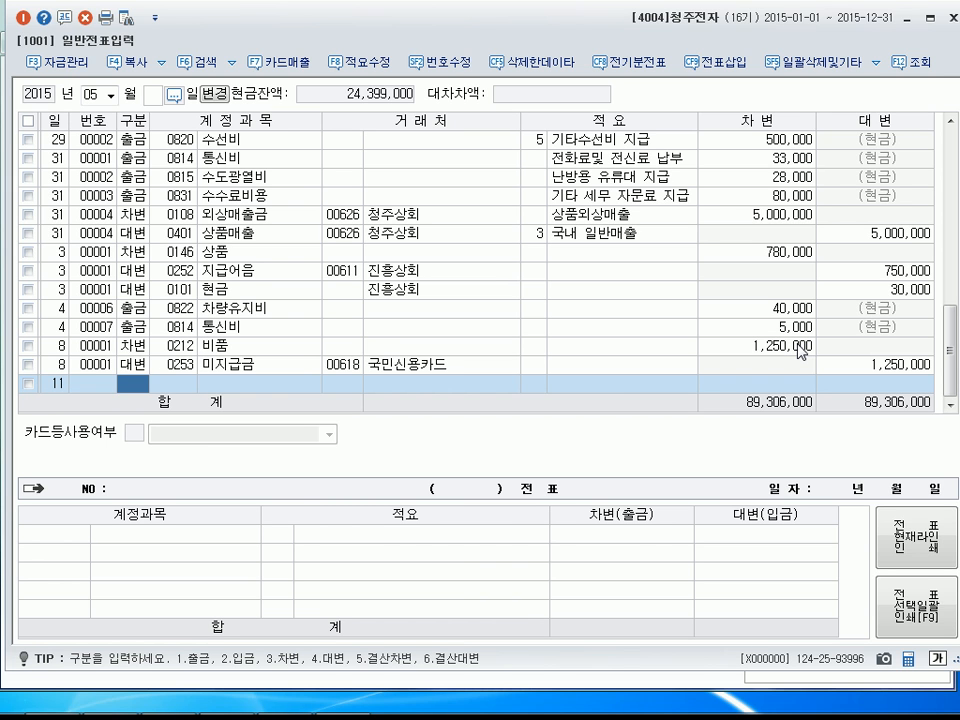
{"action": "type", "text": "3"}
{"action": "key", "text": "Return"}
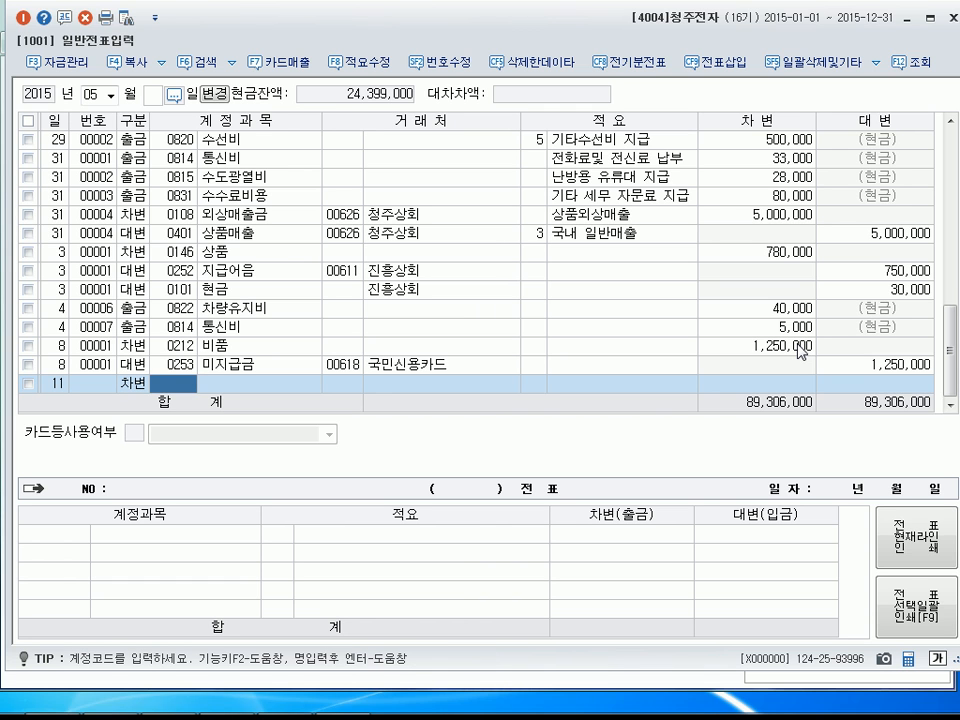
{"action": "type", "text": "2"}
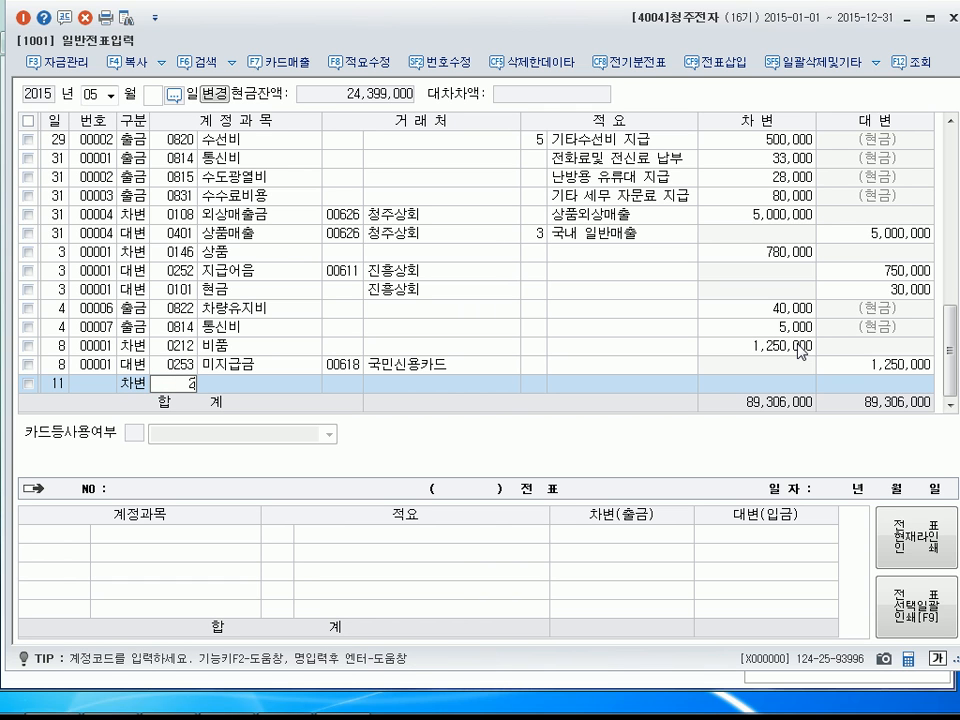
{"action": "type", "text": "12"}
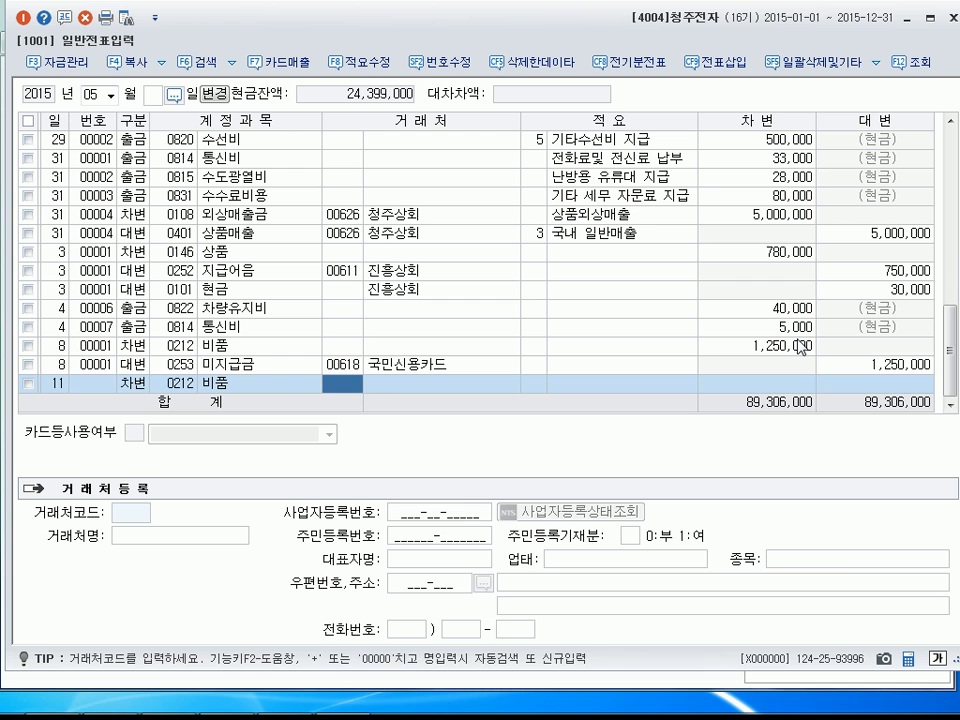
{"action": "key", "text": "Return"}
{"action": "key", "text": "Return"}
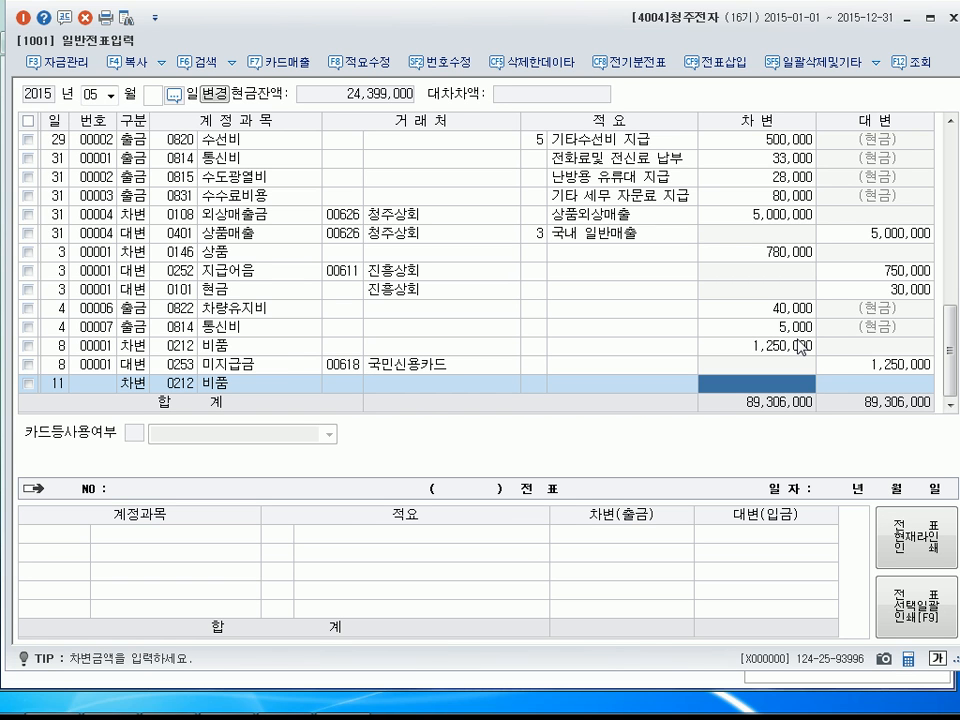
{"action": "type", "text": "6000000"}
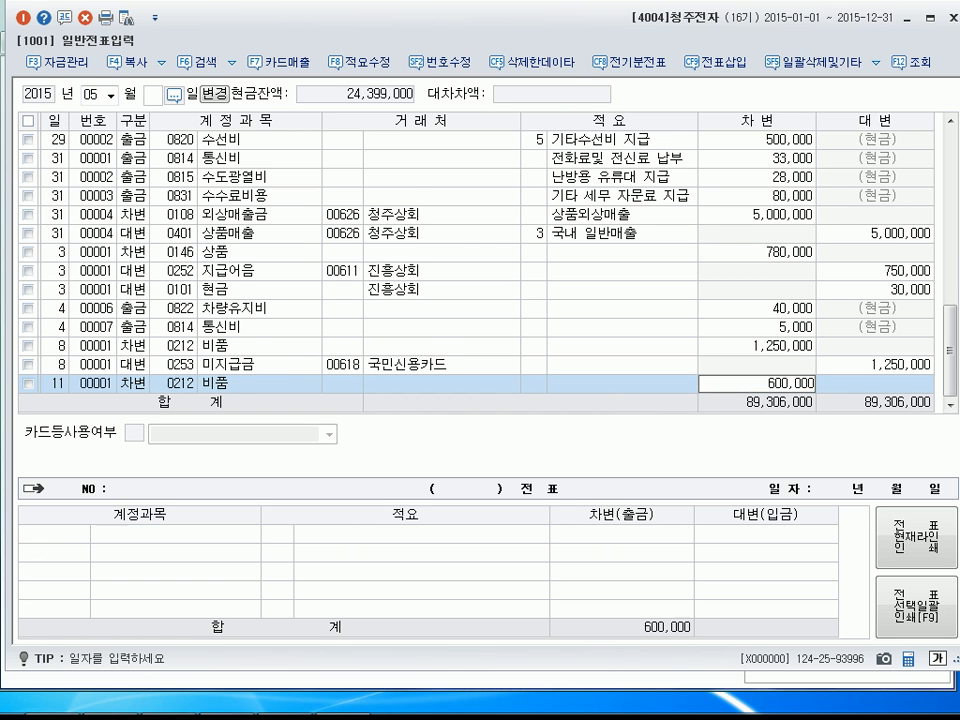
{"action": "key", "text": "Return"}
Add a credit line (대변) on May 11 for account 0101 현금 with an amount of 200,000 and no customer.
{"action": "type", "text": "4"}
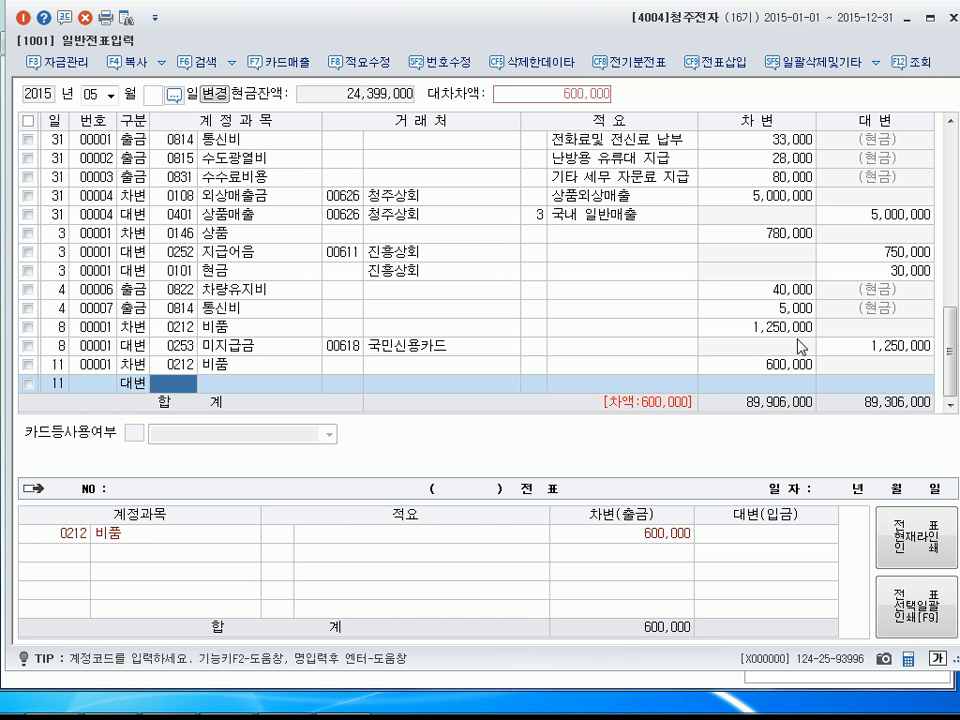
{"action": "type", "text": "101"}
{"action": "key", "text": "Return"}
{"action": "key", "text": "Return"}
{"action": "key", "text": "Return"}
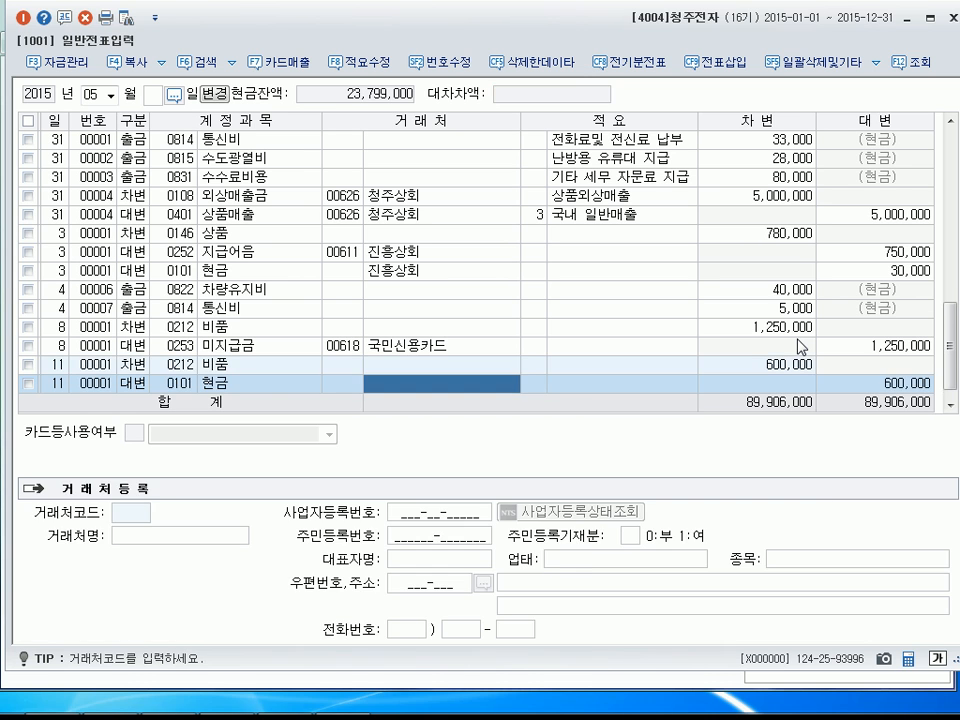
{"action": "type", "text": "200000"}
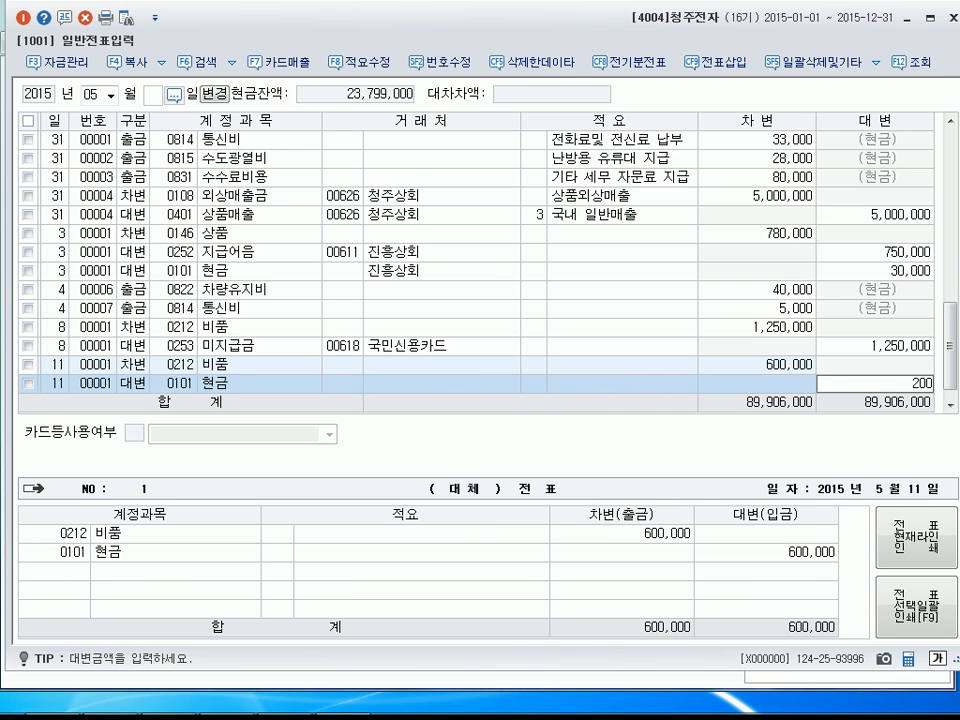
{"action": "key", "text": "Return"}
{"action": "key", "text": "Return"}
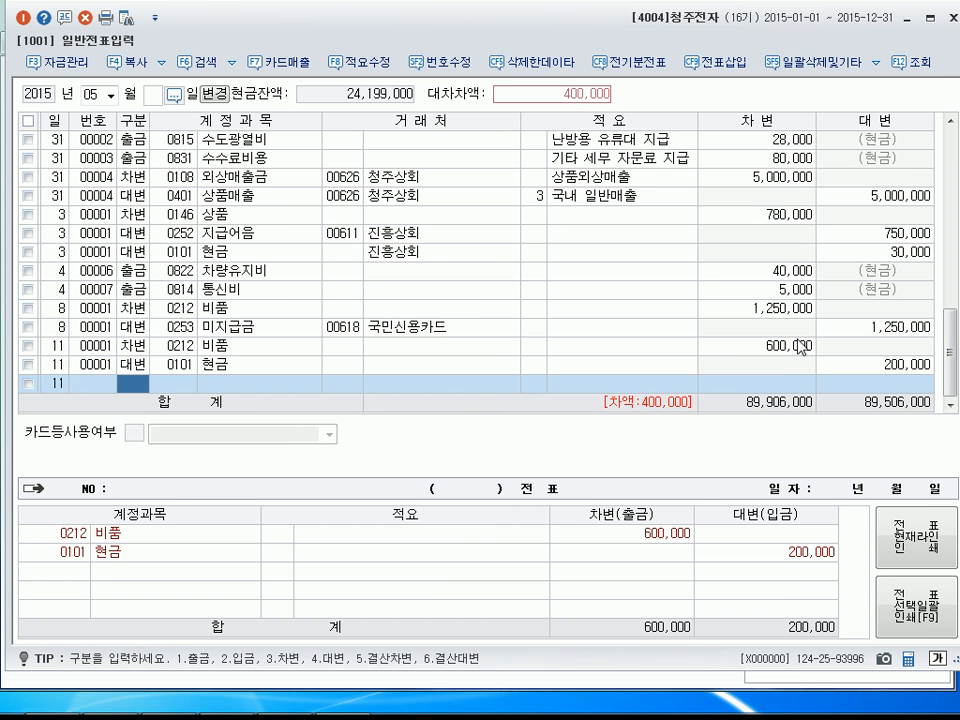
Add a credit line (대변) on May 11 for account 0253 미지급금 with customer 마루상사, accepting the remaining 400,000.
{"action": "type", "text": "4"}
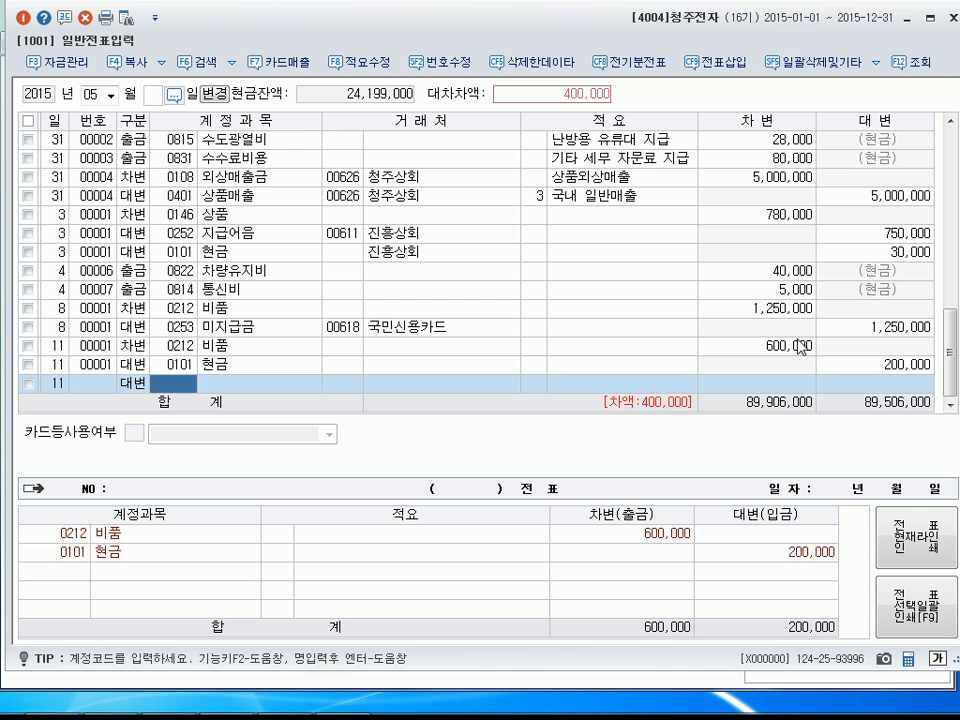
{"action": "type", "text": "253"}
{"action": "key", "text": "Return"}
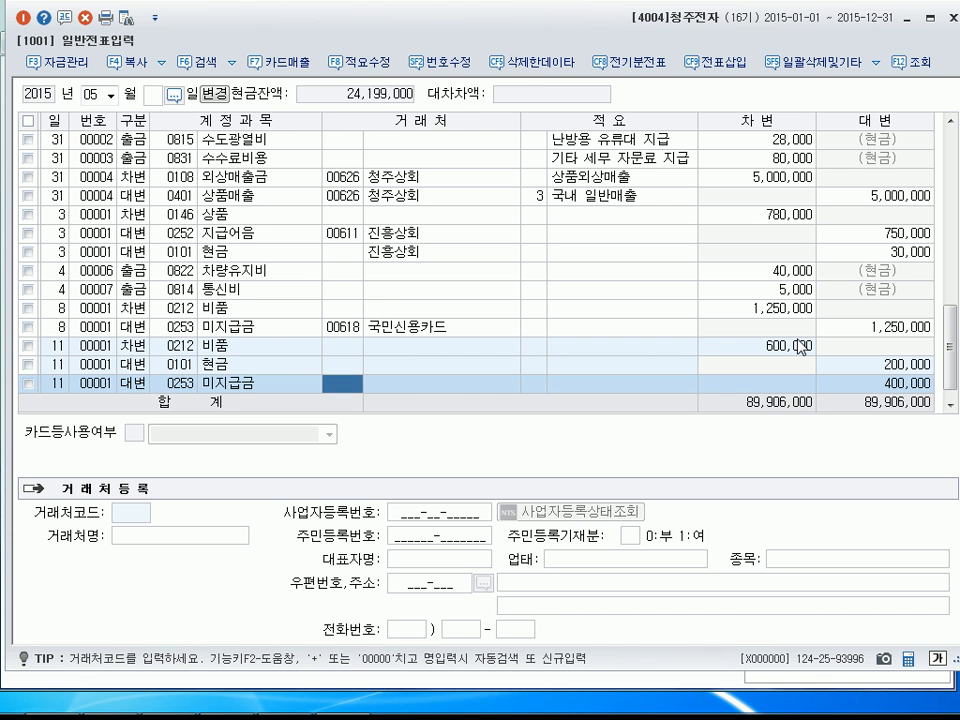
{"action": "type", "text": "마루"}
{"action": "key", "text": "Return"}
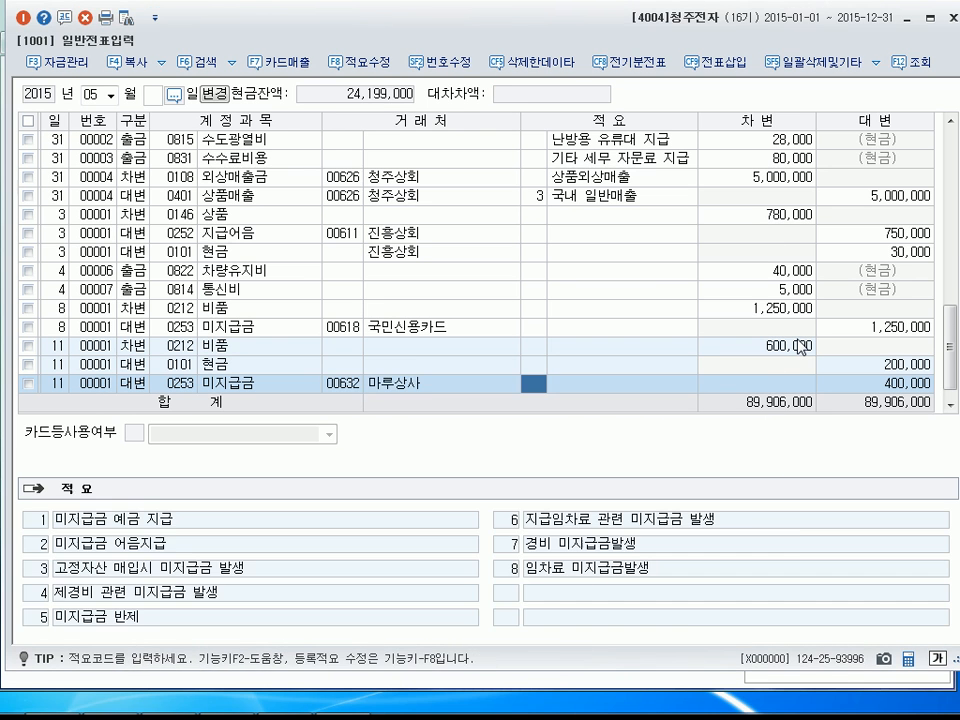
{"action": "key", "text": "Return"}
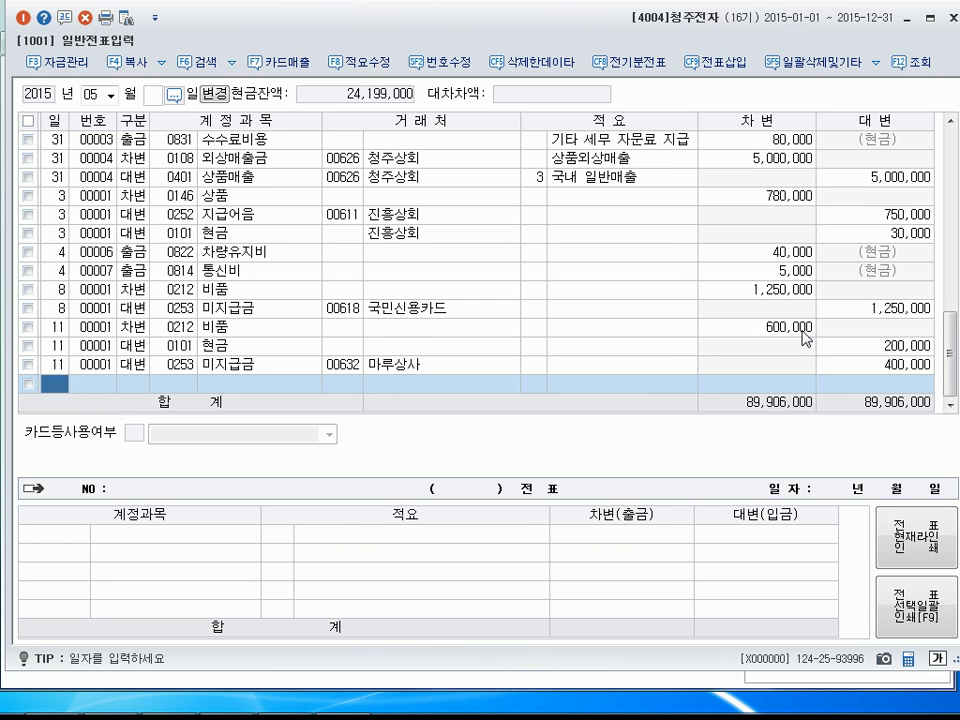
Enter a cash-payment line (출금) dated May 12 for account 0815 수도광열비 (판매관리비) with an amount of 54,000 and no customer.
{"action": "type", "text": "12"}
{"action": "key", "text": "Return"}
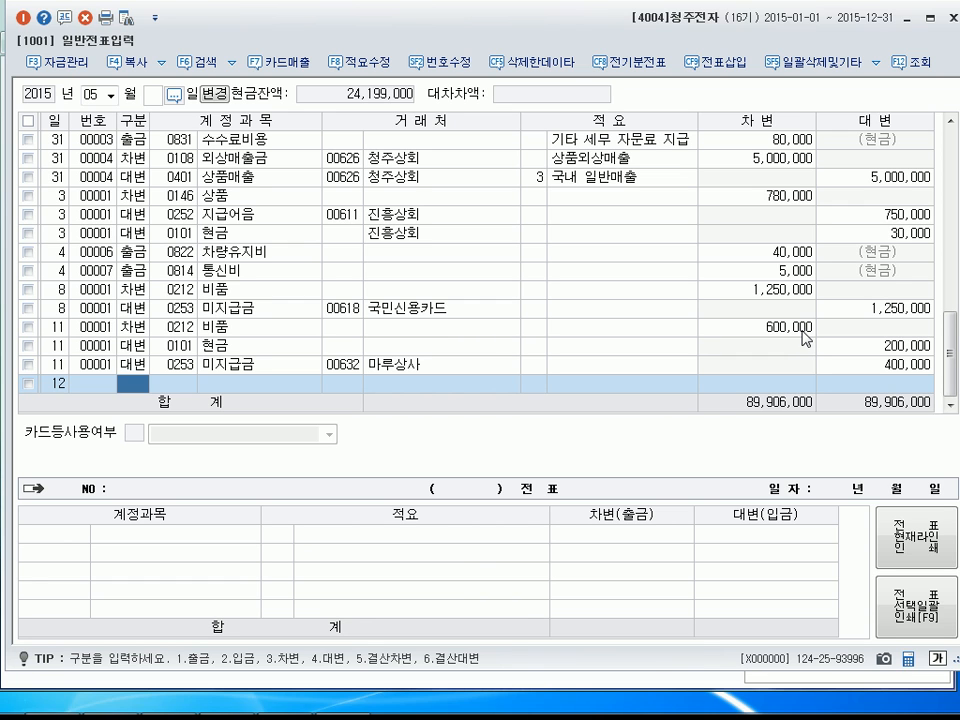
{"action": "type", "text": "1"}
{"action": "key", "text": "Return"}
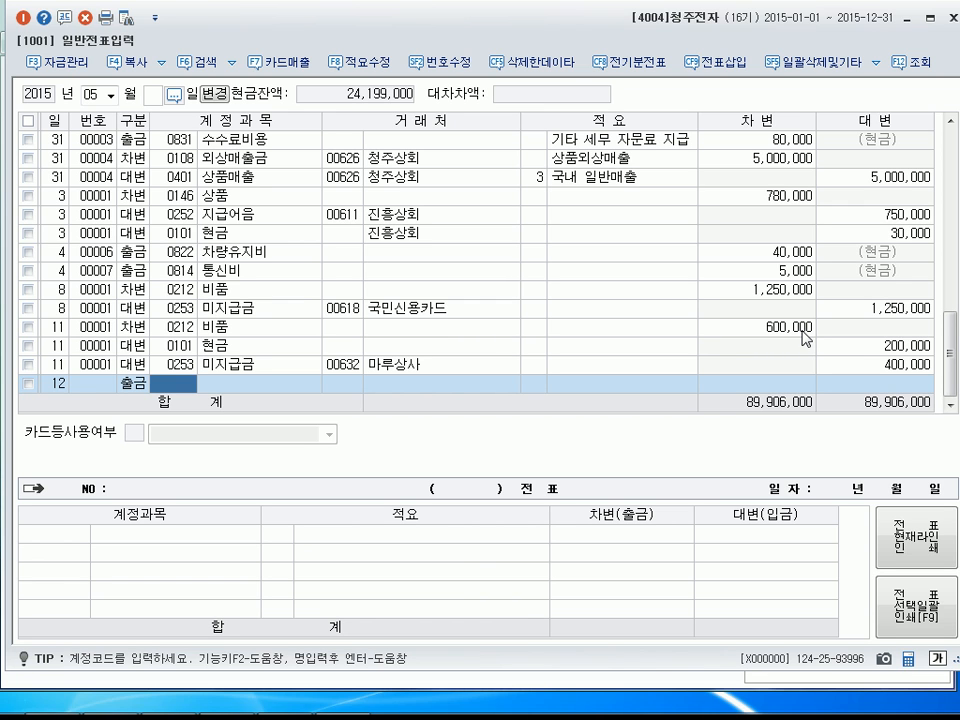
{"action": "type", "text": "수수"}
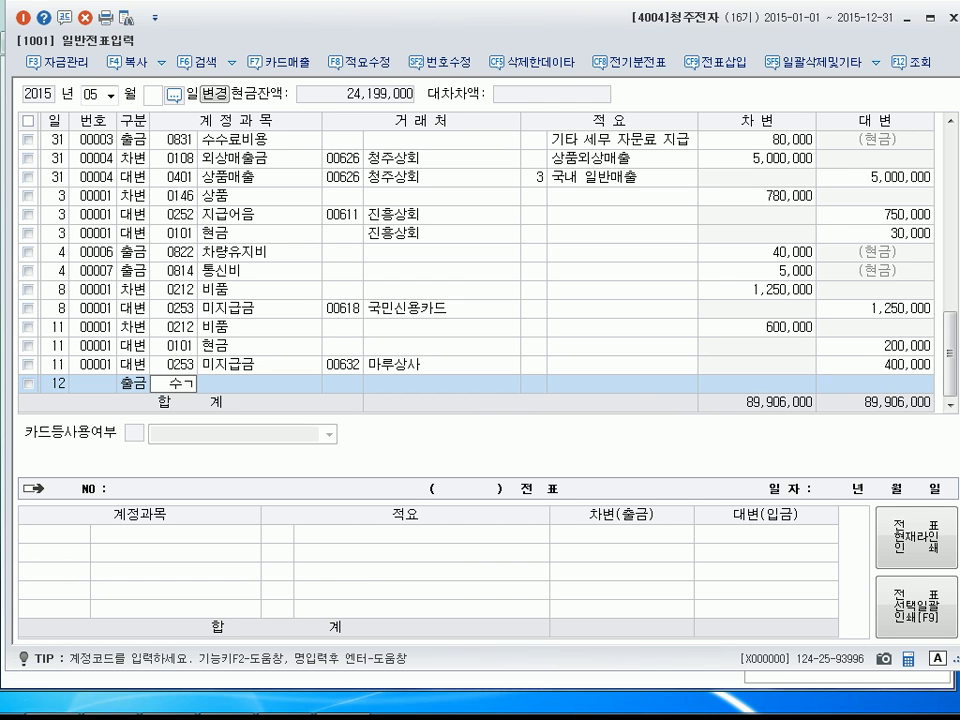
{"action": "key", "text": "Return"}
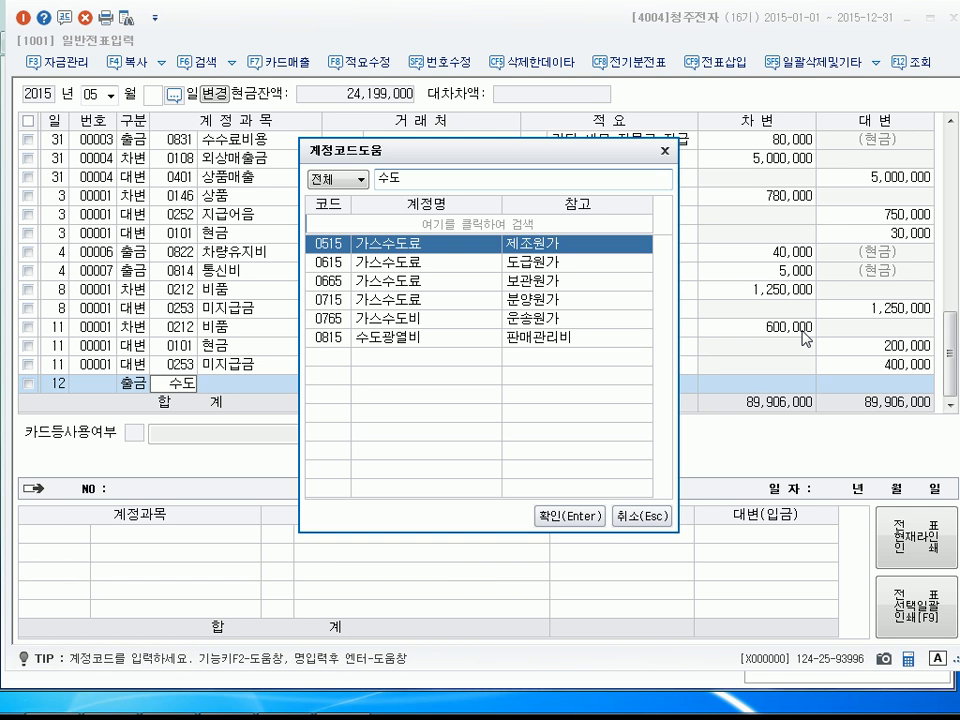
{"action": "key", "text": "Down"}
{"action": "key", "text": "Down"}
{"action": "key", "text": "Down"}
{"action": "key", "text": "Down"}
{"action": "key", "text": "Down"}
{"action": "key", "text": "Return"}
{"action": "key", "text": "Return"}
{"action": "key", "text": "Return"}
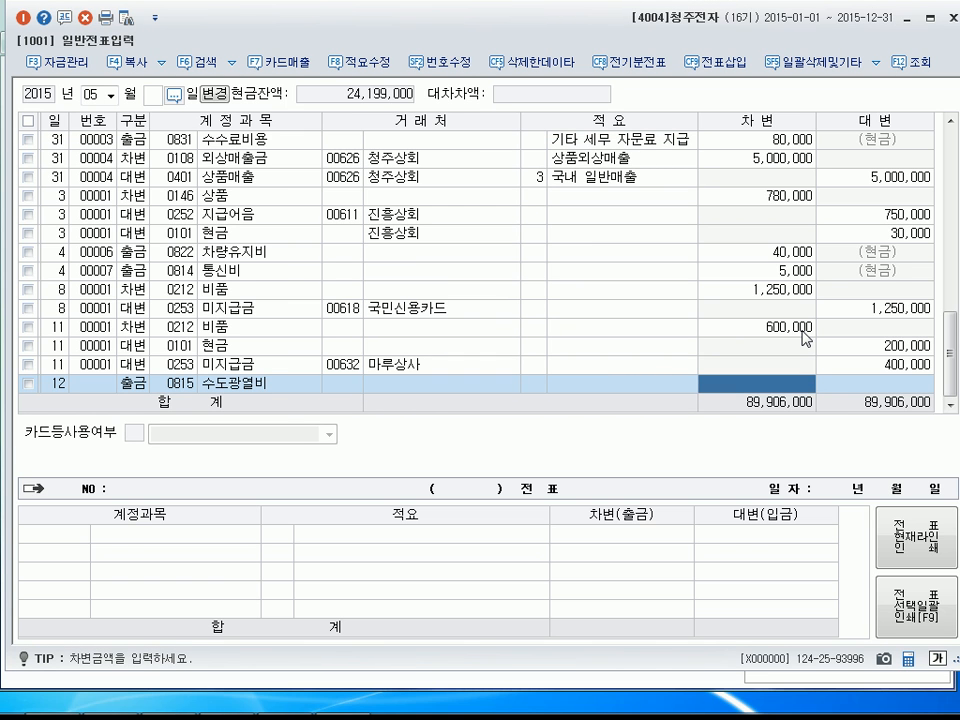
{"action": "type", "text": "54000"}
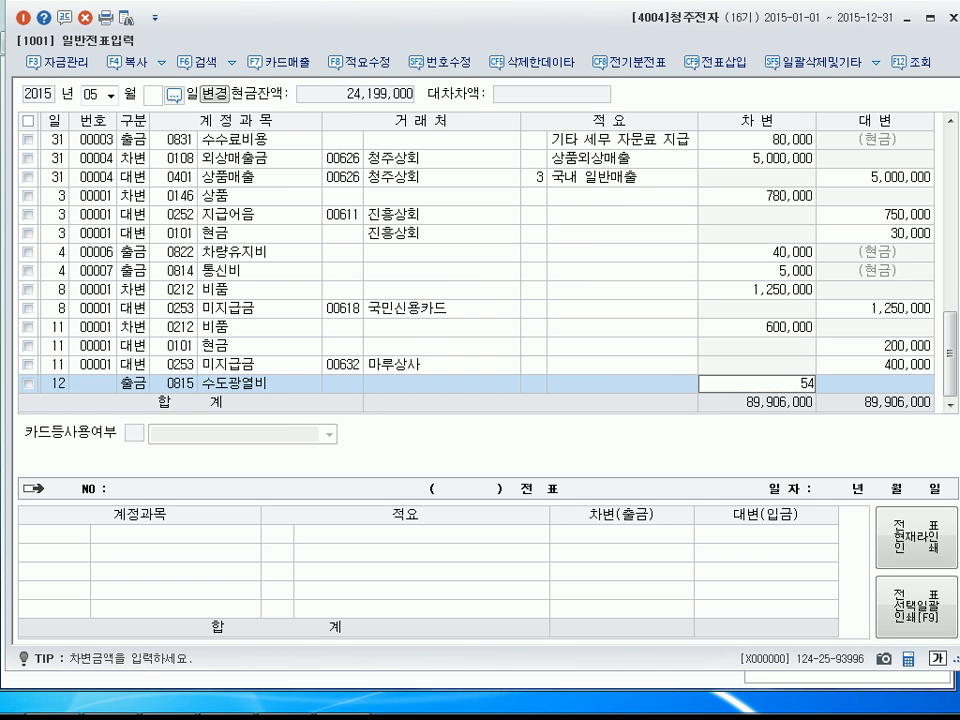
{"action": "key", "text": "Return"}
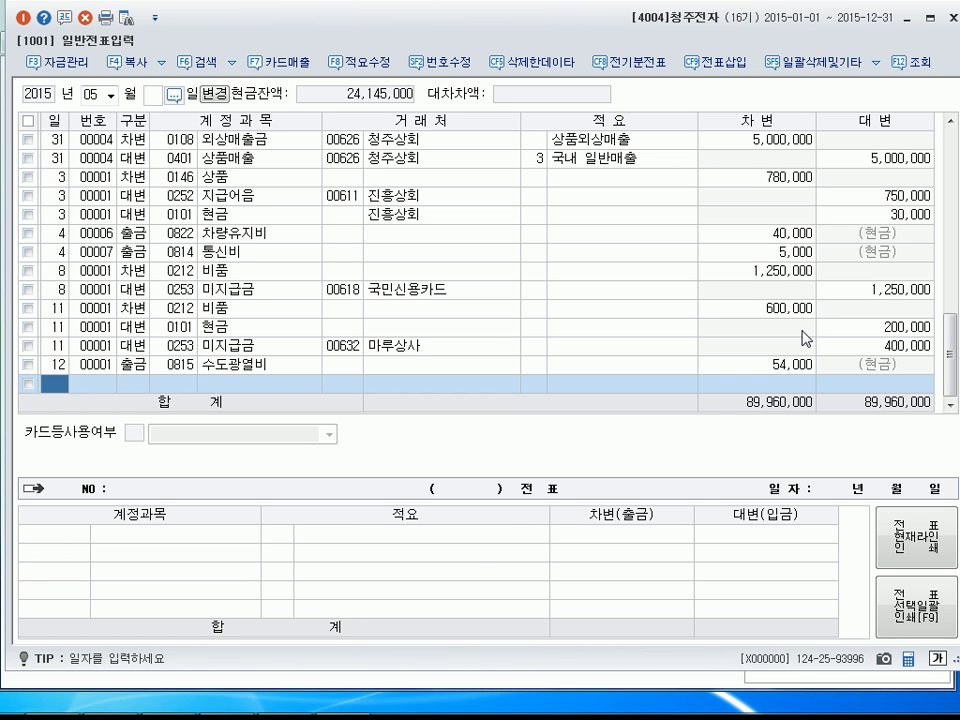
Enter a cash-payment line (출금) dated May 18 for account 0831 수수료비용 (판매관리비) with an amount of 1,000 and no customer.
{"action": "type", "text": "18"}
{"action": "key", "text": "Return"}
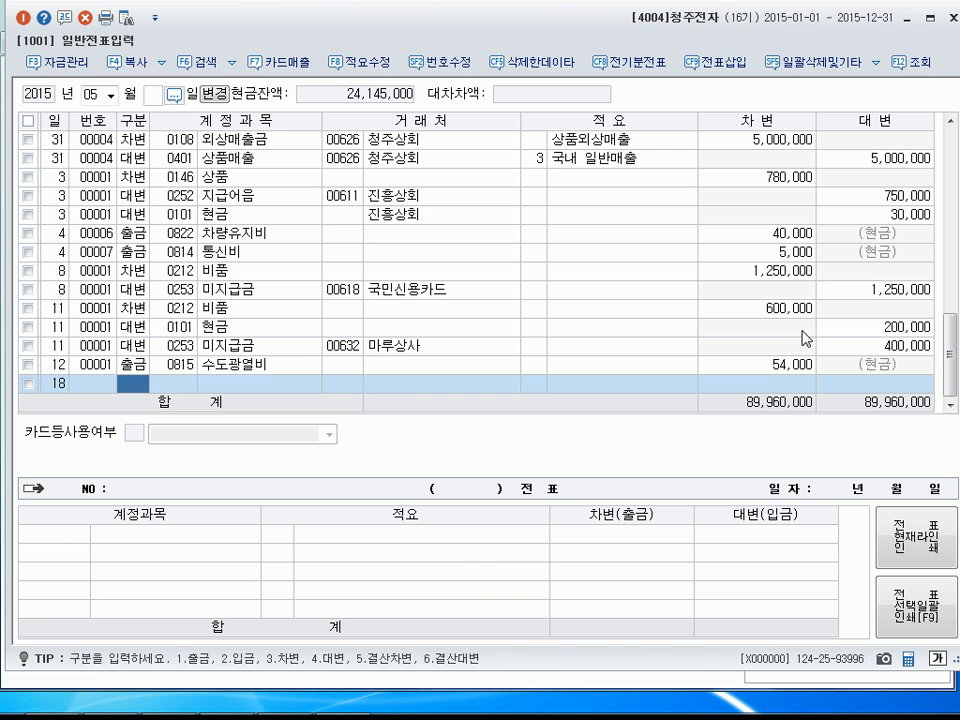
{"action": "type", "text": "1"}
{"action": "key", "text": "Return"}
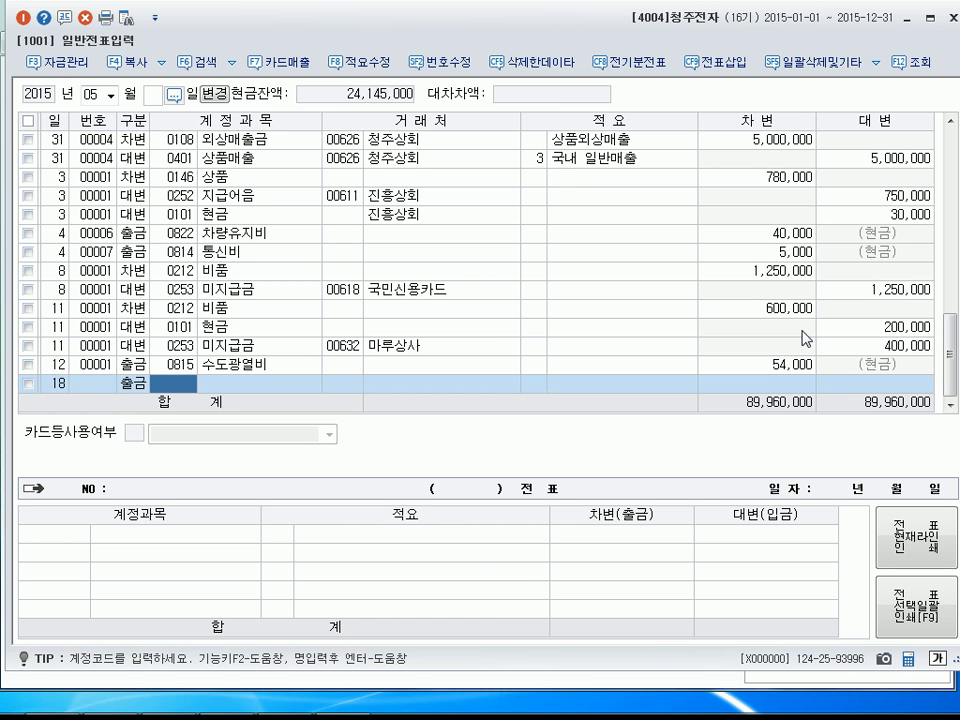
{"action": "left_click", "coordinate": [183, 383]}
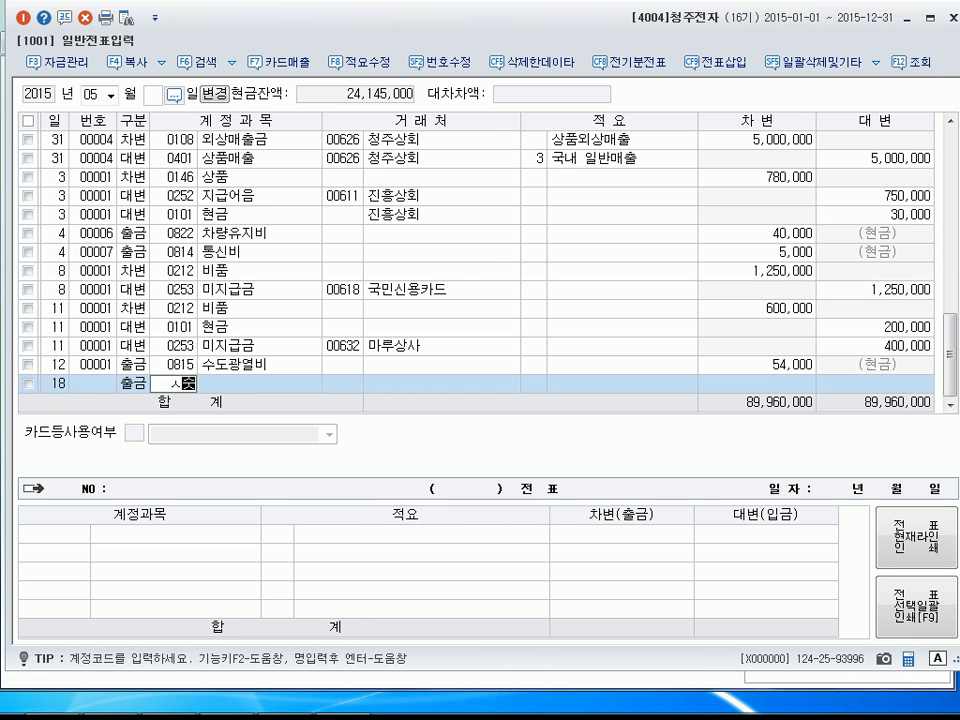
{"action": "type", "text": "수수료"}
{"action": "key", "text": "Return"}
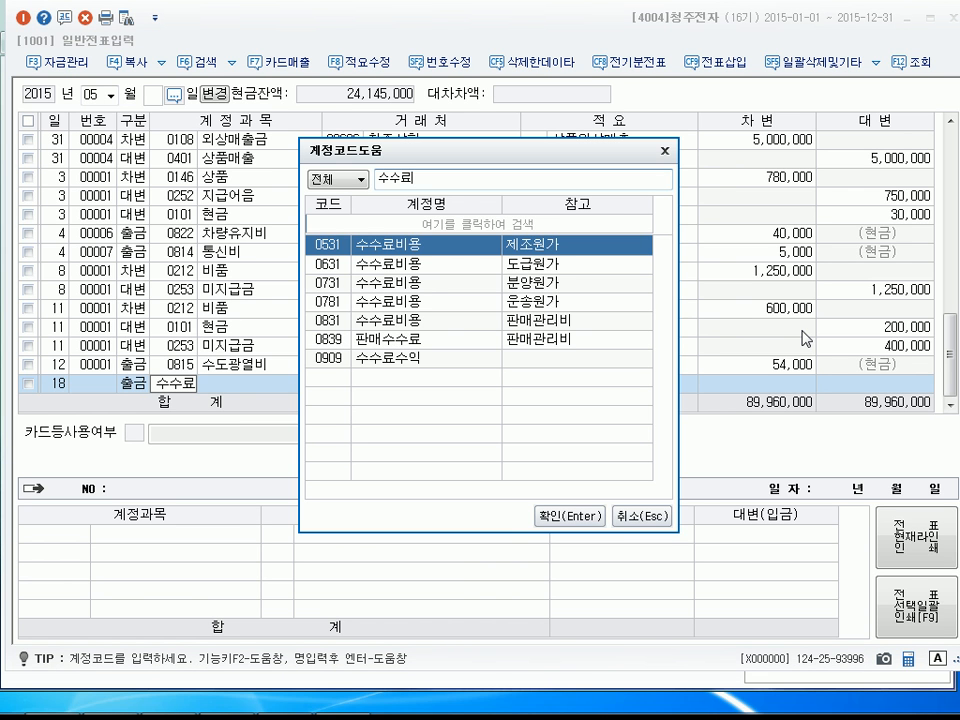
{"action": "key", "text": "Down"}
{"action": "key", "text": "Down"}
{"action": "key", "text": "Down"}
{"action": "key", "text": "Down"}
{"action": "key", "text": "Down"}
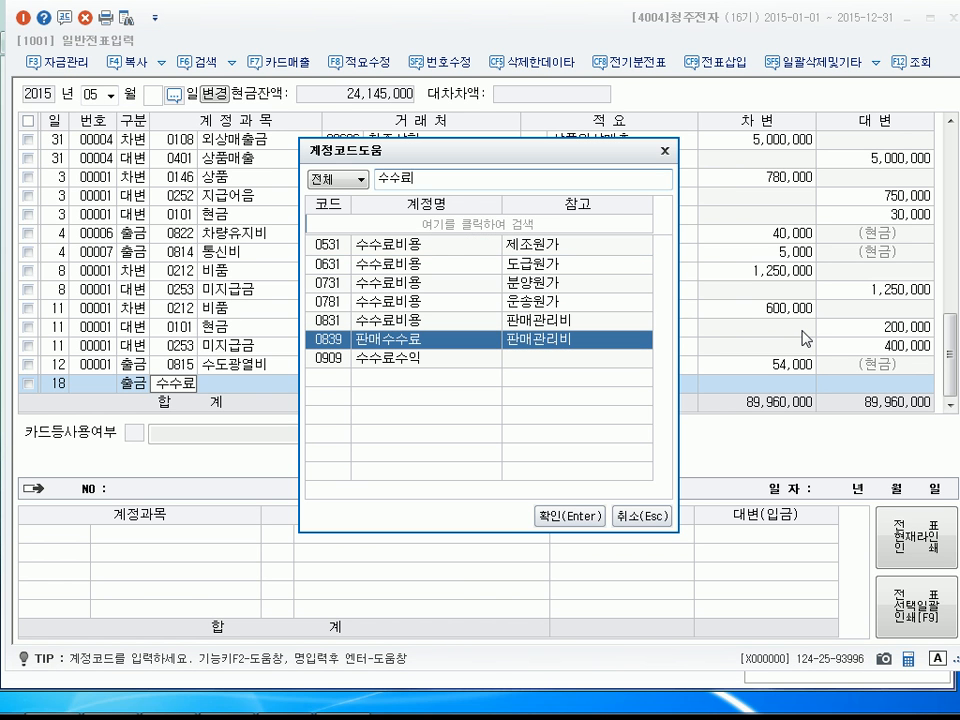
{"action": "key", "text": "Up"}
{"action": "key", "text": "Return"}
{"action": "key", "text": "Return"}
{"action": "type", "text": "1000"}
{"action": "key", "text": "Return"}
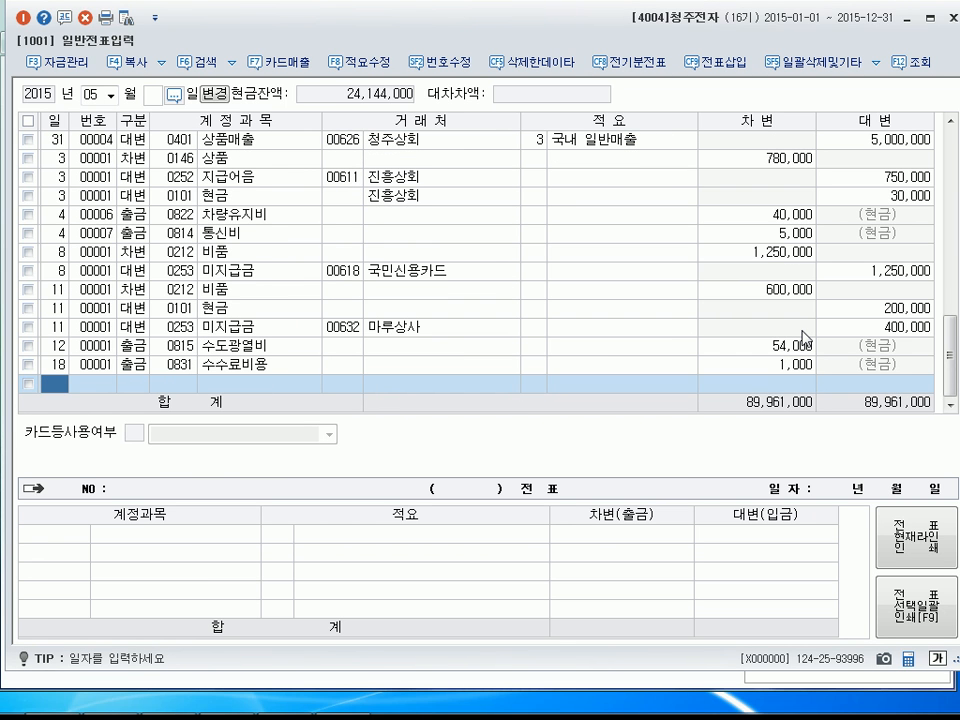
Enter a debit line (차변) dated May 20 for account 0801 급여 with an amount of 1,400,000 and no customer.
{"action": "type", "text": "20"}
{"action": "key", "text": "Return"}
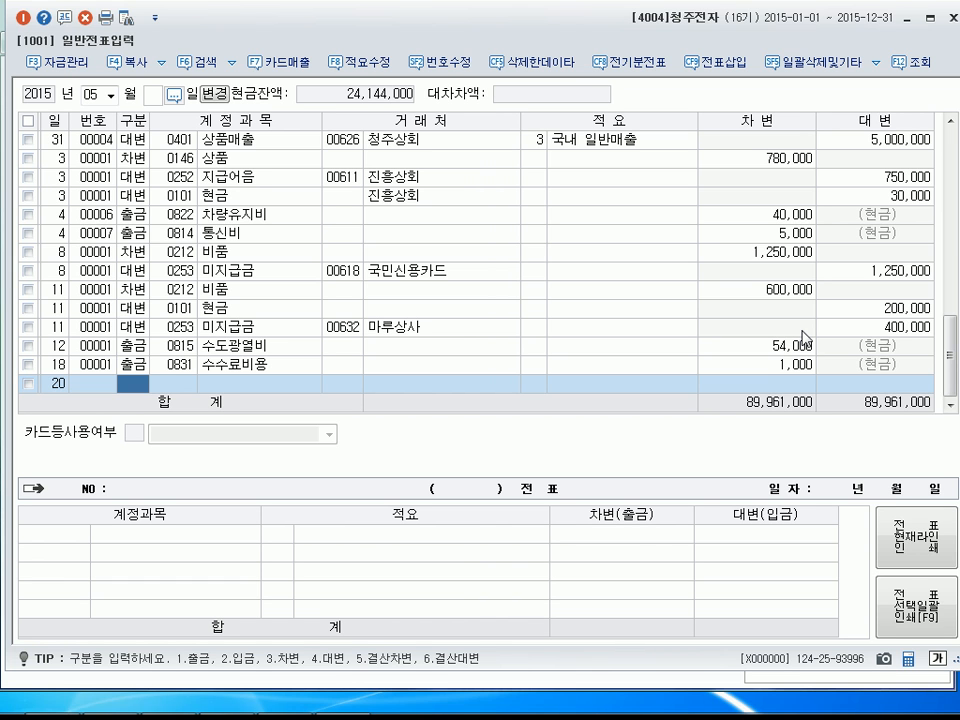
{"action": "type", "text": "3801"}
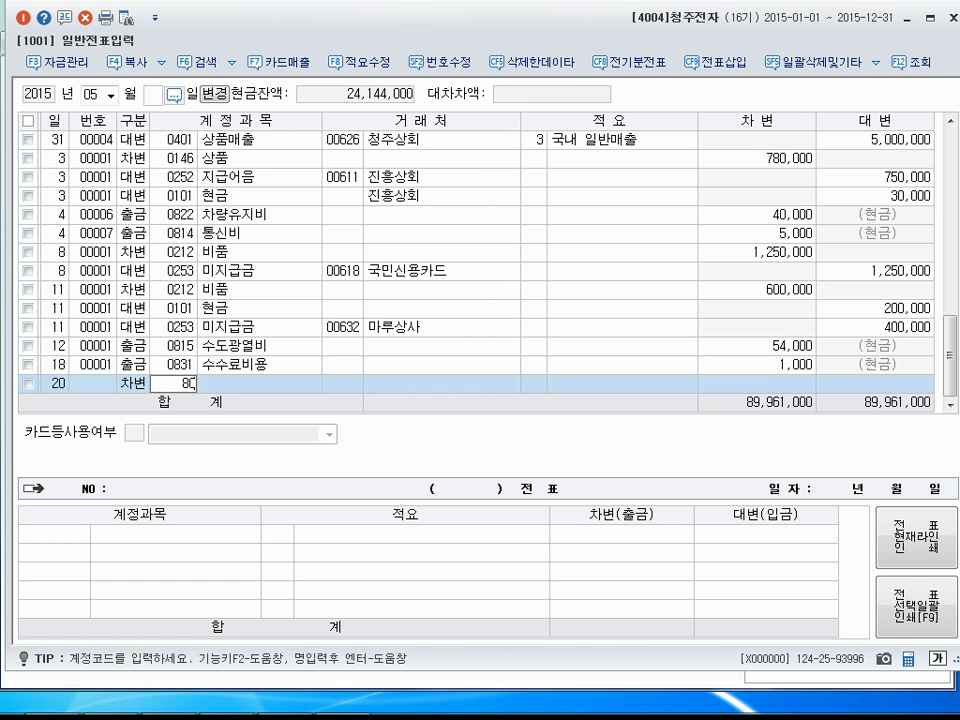
{"action": "key", "text": "Return"}
{"action": "key", "text": "Return"}
{"action": "key", "text": "Return"}
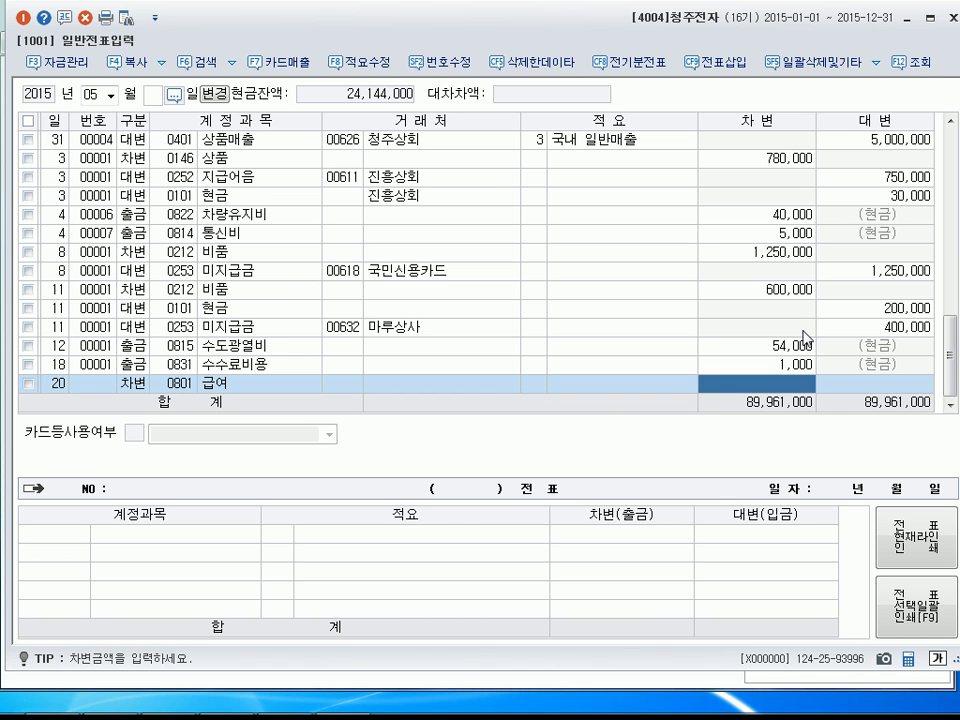
{"action": "type", "text": "1400000"}
Add a credit line (대변) on May 20 for account 0254 예수금 with an amount of 110,000 and no customer.
{"action": "key", "text": "Return"}
{"action": "key", "text": "Return"}
{"action": "type", "text": "4254"}
{"action": "key", "text": "Return"}
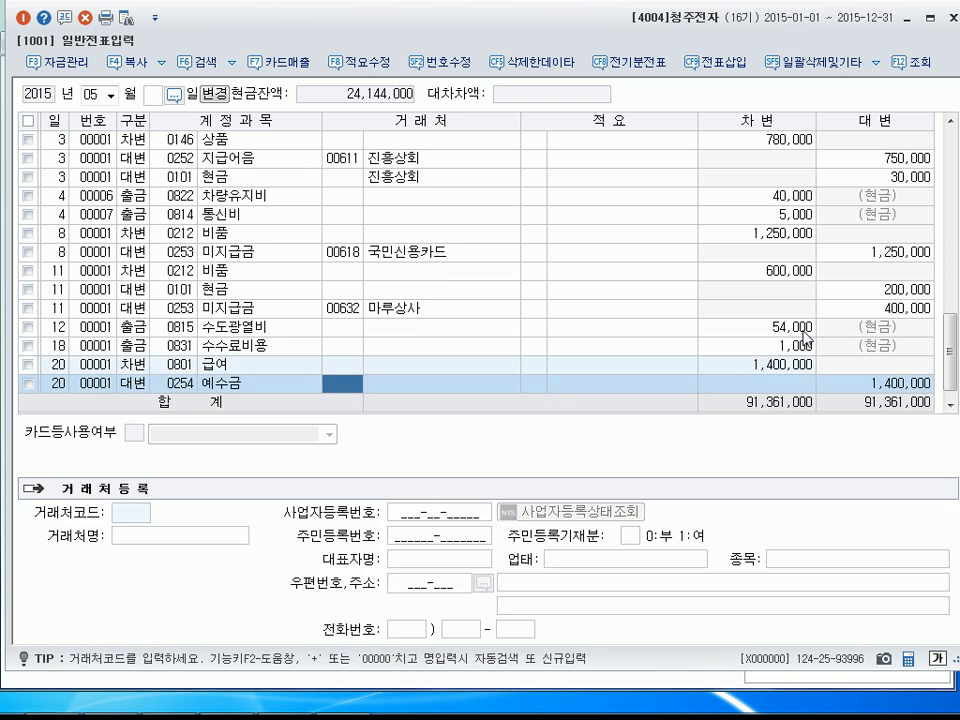
{"action": "key", "text": "Return"}
{"action": "key", "text": "Return"}
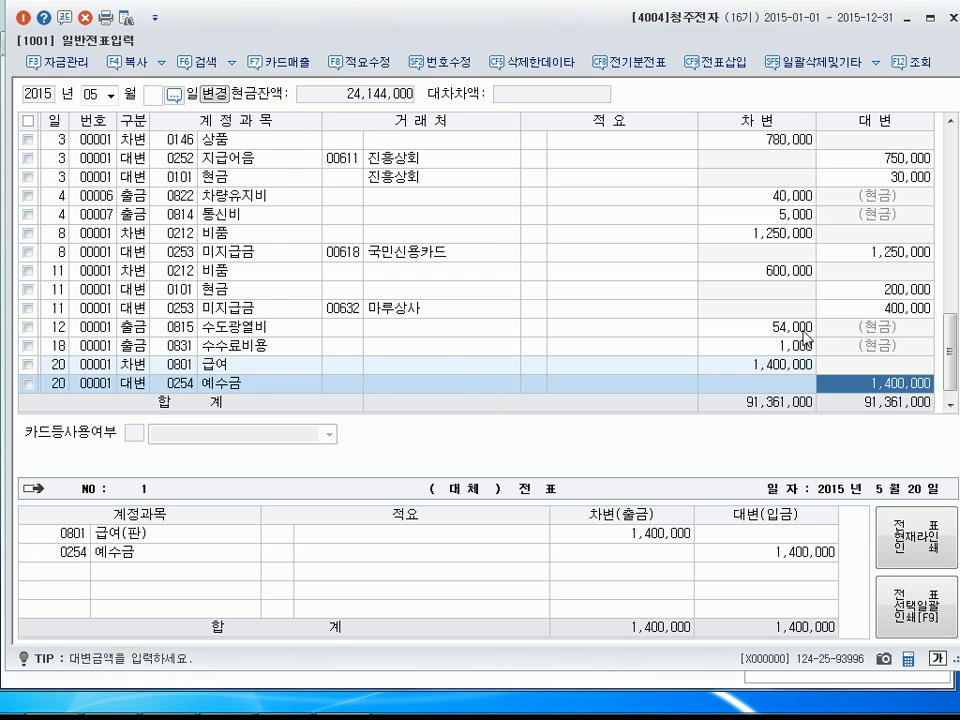
{"action": "type", "text": "110000"}
{"action": "key", "text": "Return"}
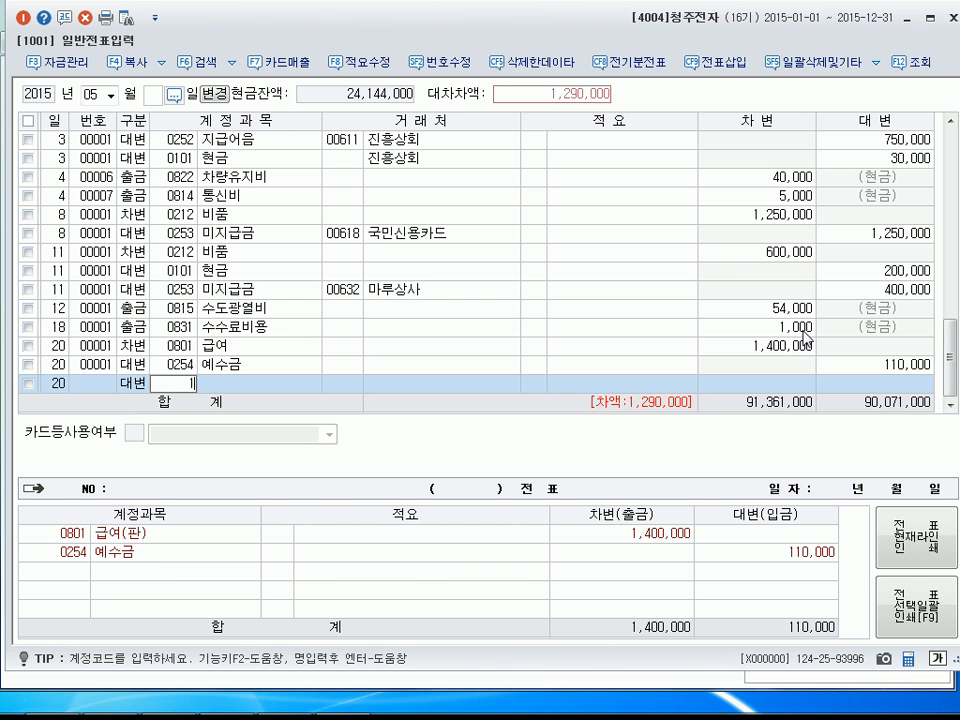
Add a credit line (대변) on May 20 for account 0101 현금 with no customer, accepting the remaining 1,290,000.
{"action": "type", "text": "101"}
{"action": "key", "text": "Return"}
{"action": "key", "text": "Return"}
{"action": "key", "text": "Return"}
{"action": "key", "text": "Return"}
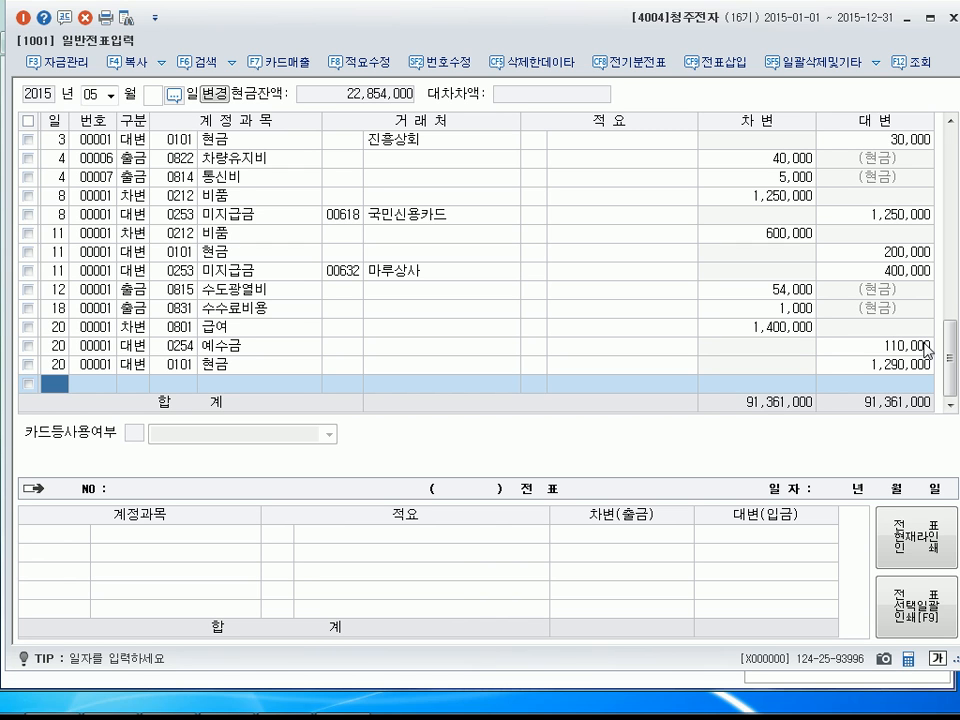
Change the account of the May 20 현금 credit line to 0103 보통예금, leaving the customer empty.
{"action": "left_click", "coordinate": [183, 364]}
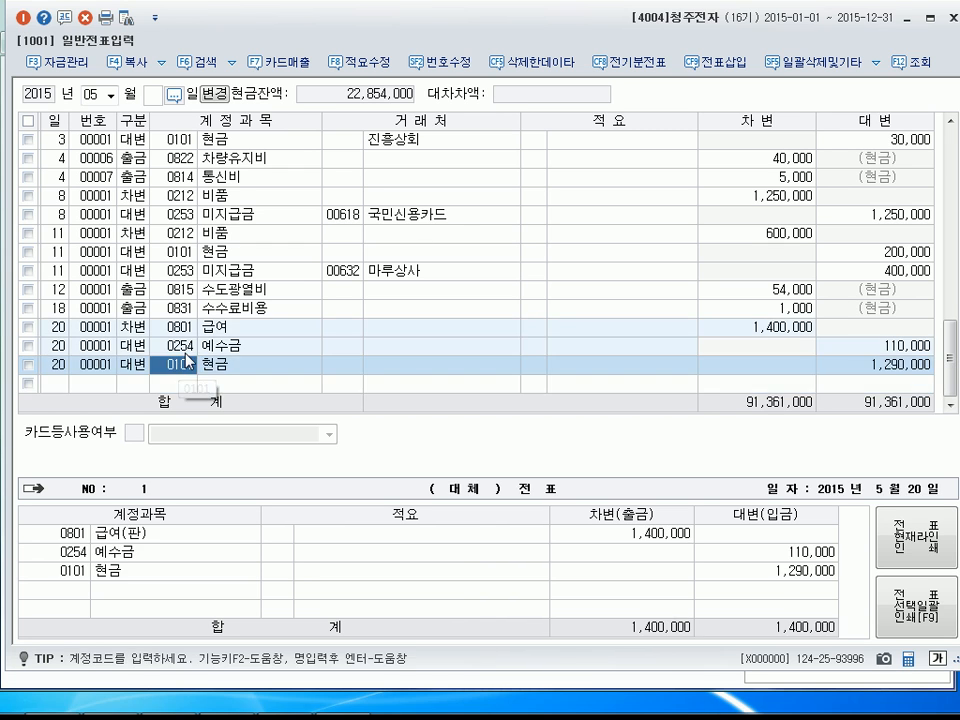
{"action": "type", "text": "103"}
{"action": "key", "text": "Return"}
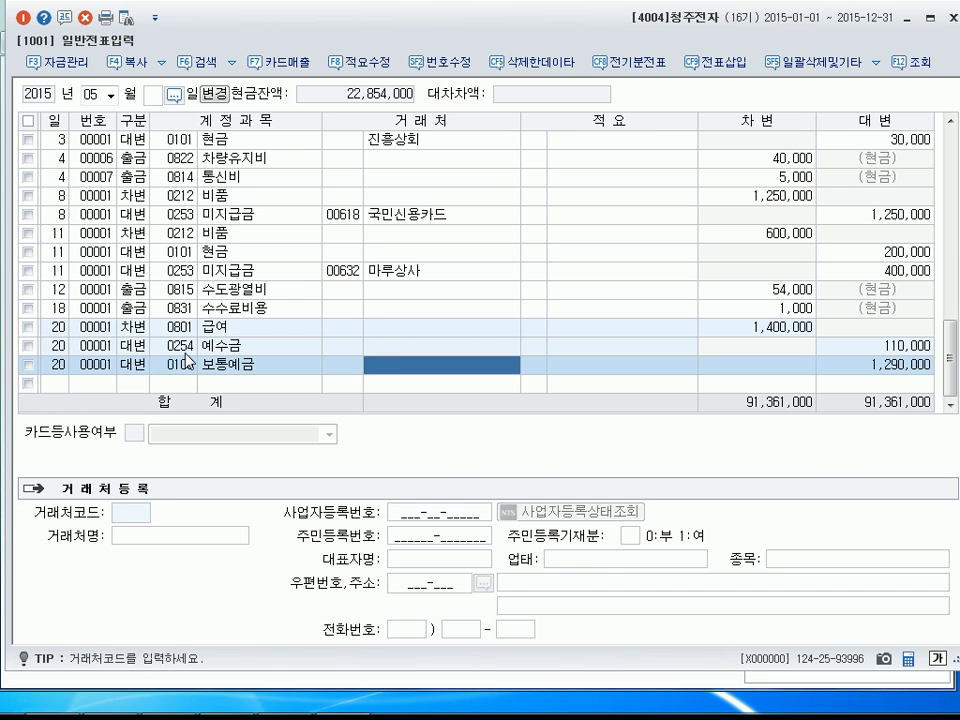
{"action": "key", "text": "Return"}
{"action": "key", "text": "Return"}
{"action": "key", "text": "Return"}
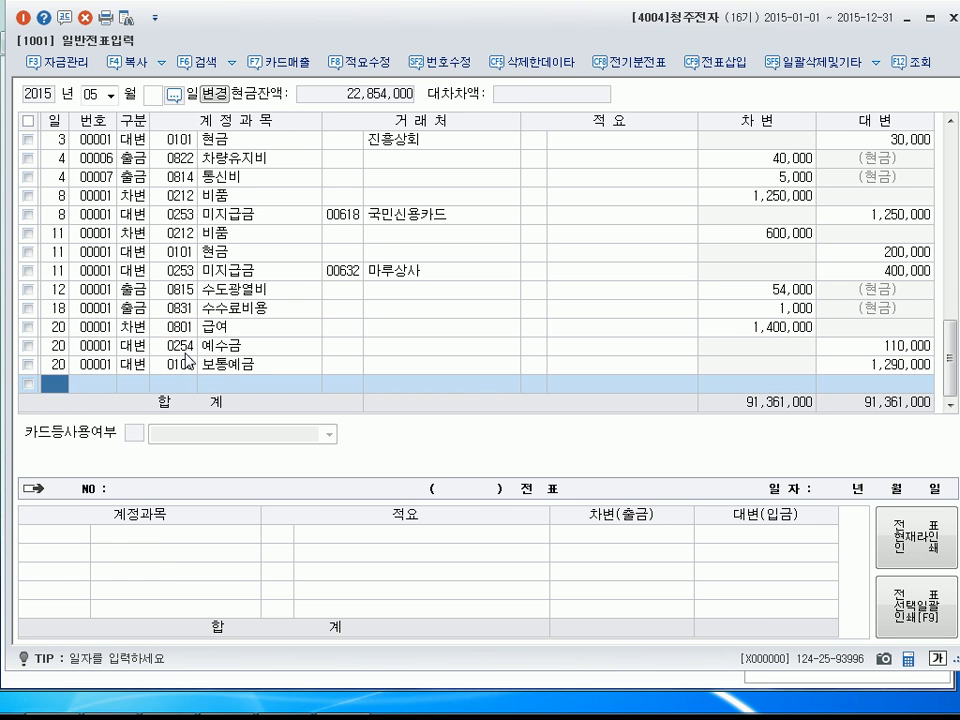
Enter a cash-payment line (출금) dated May 22 for account 0813 접대비 (판매관리비) with an amount of 130,000 and no customer.
{"action": "type", "text": "22"}
{"action": "key", "text": "Return"}
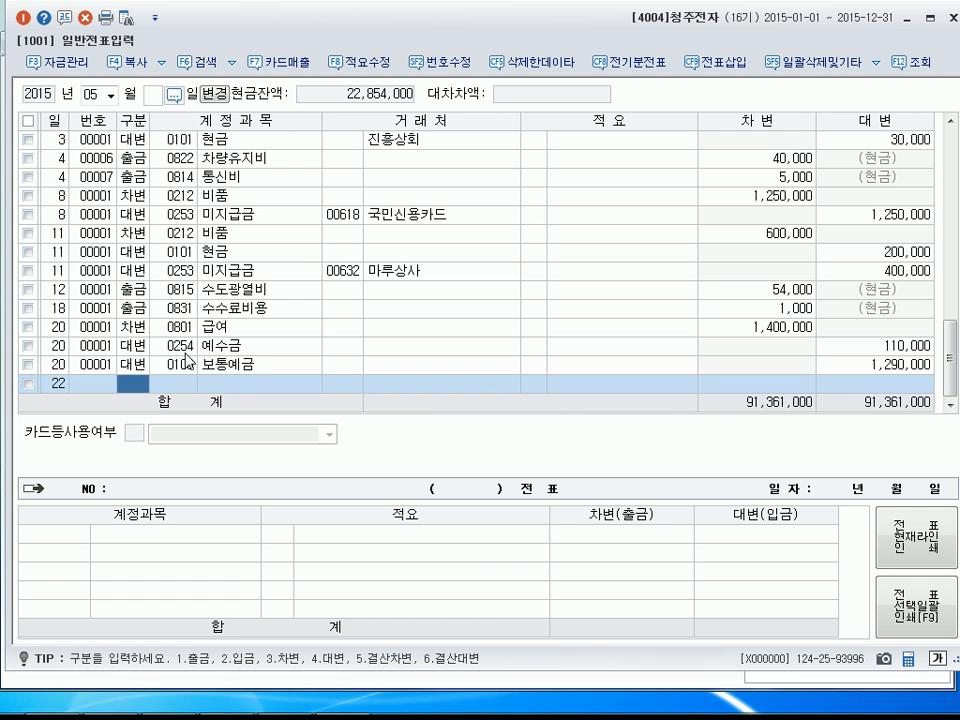
{"action": "type", "text": "1"}
{"action": "key", "text": "Return"}
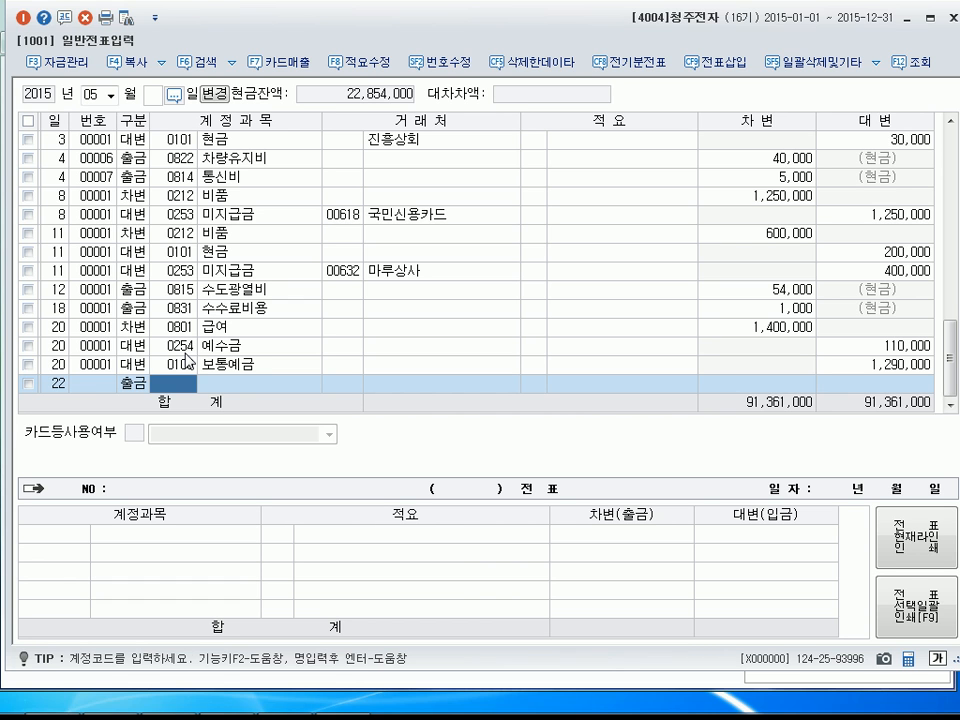
{"action": "type", "text": "접대"}
{"action": "key", "text": "Return"}
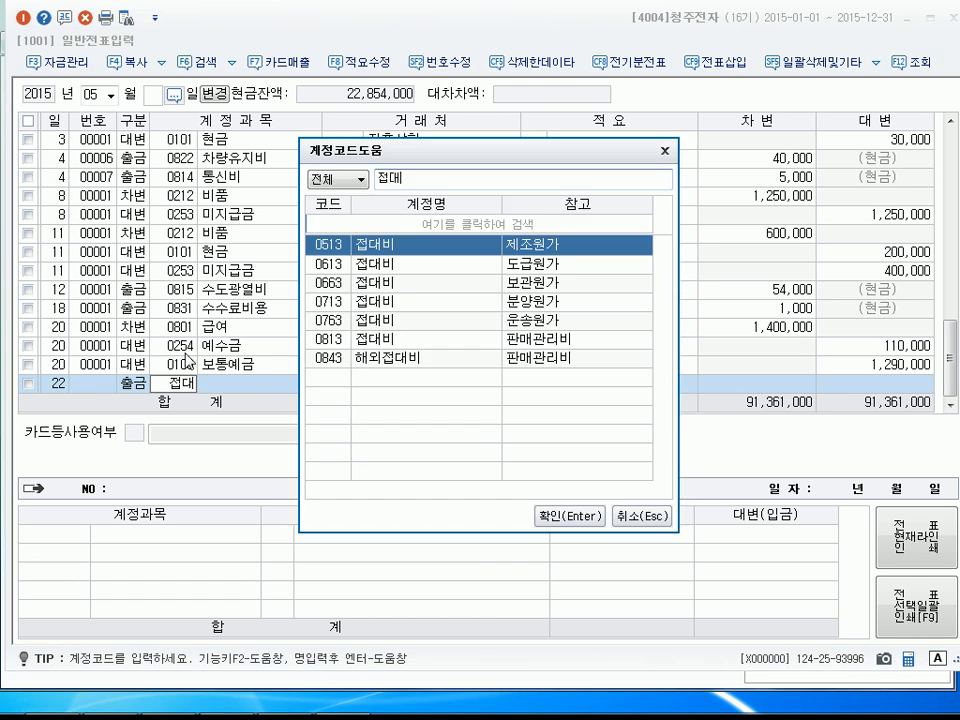
{"action": "key", "text": "Down"}
{"action": "key", "text": "Down"}
{"action": "key", "text": "Down"}
{"action": "key", "text": "Down"}
{"action": "key", "text": "Down"}
{"action": "key", "text": "Down"}
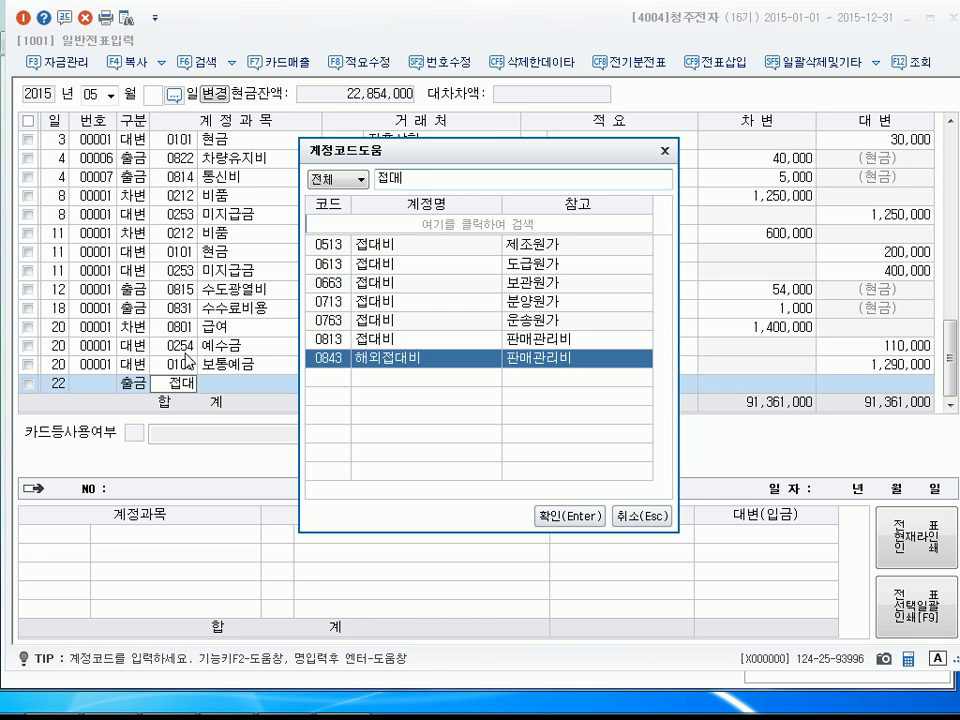
{"action": "key", "text": "Up"}
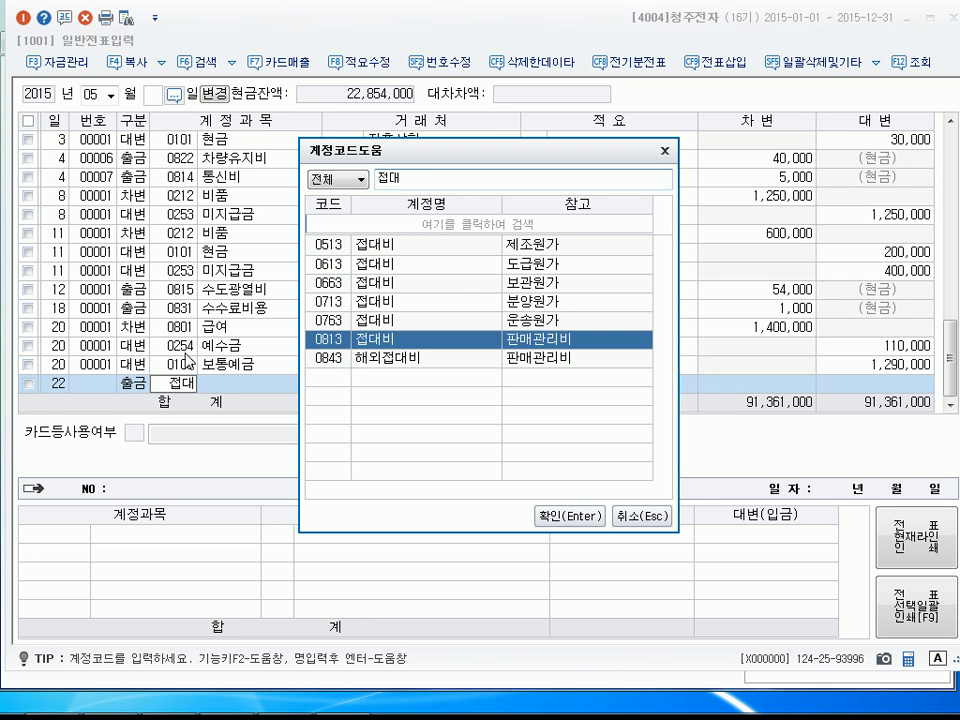
{"action": "key", "text": "Return"}
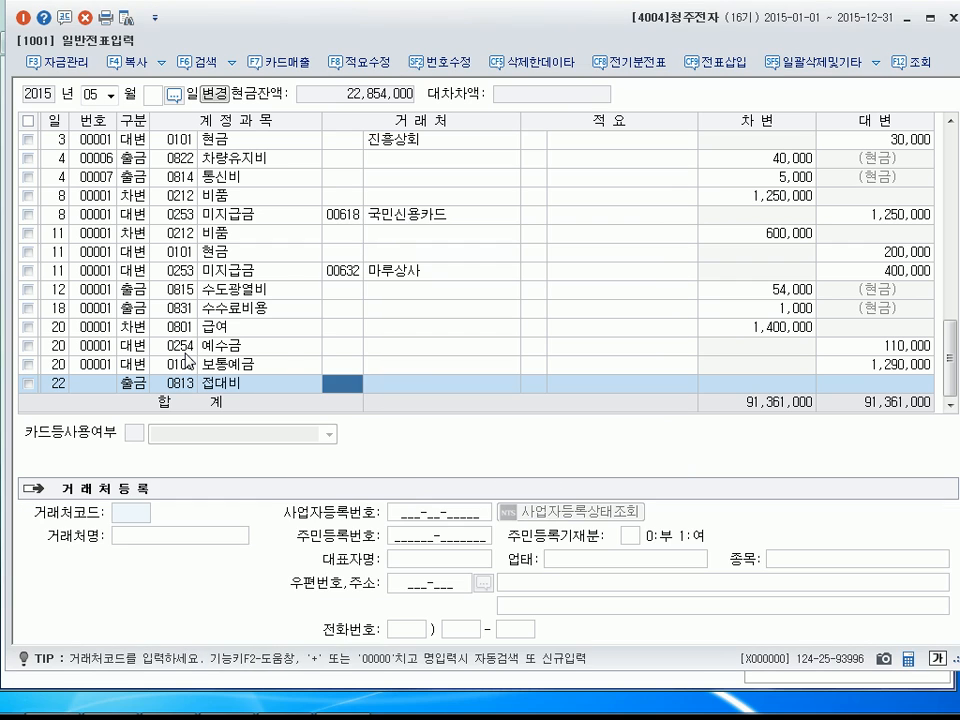
{"action": "key", "text": "Return"}
{"action": "key", "text": "Return"}
{"action": "key", "text": "Return"}
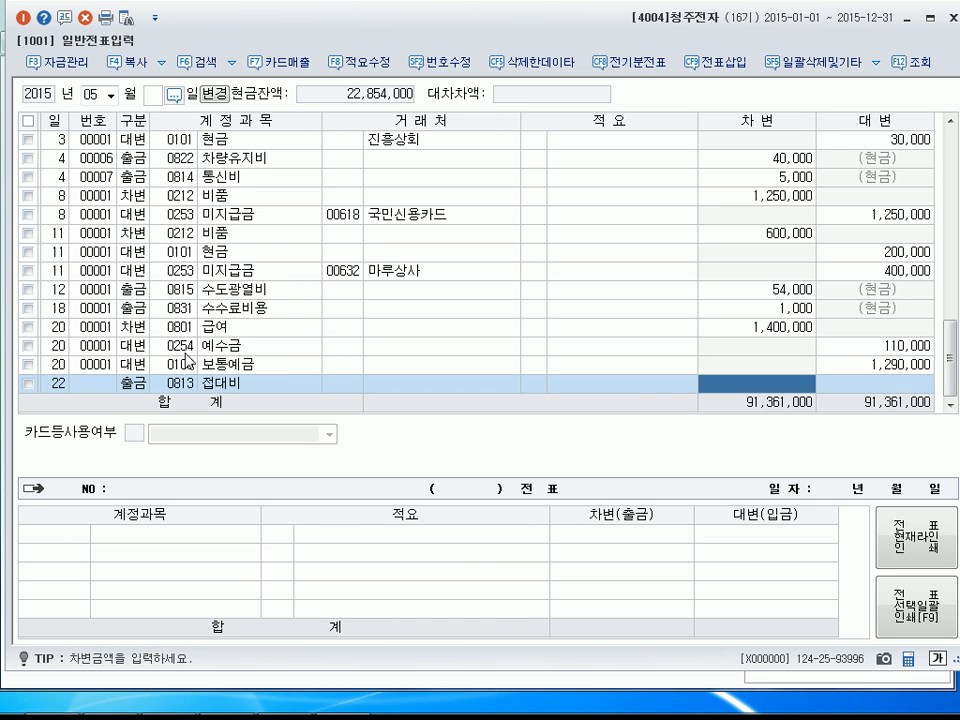
{"action": "type", "text": "1300000"}
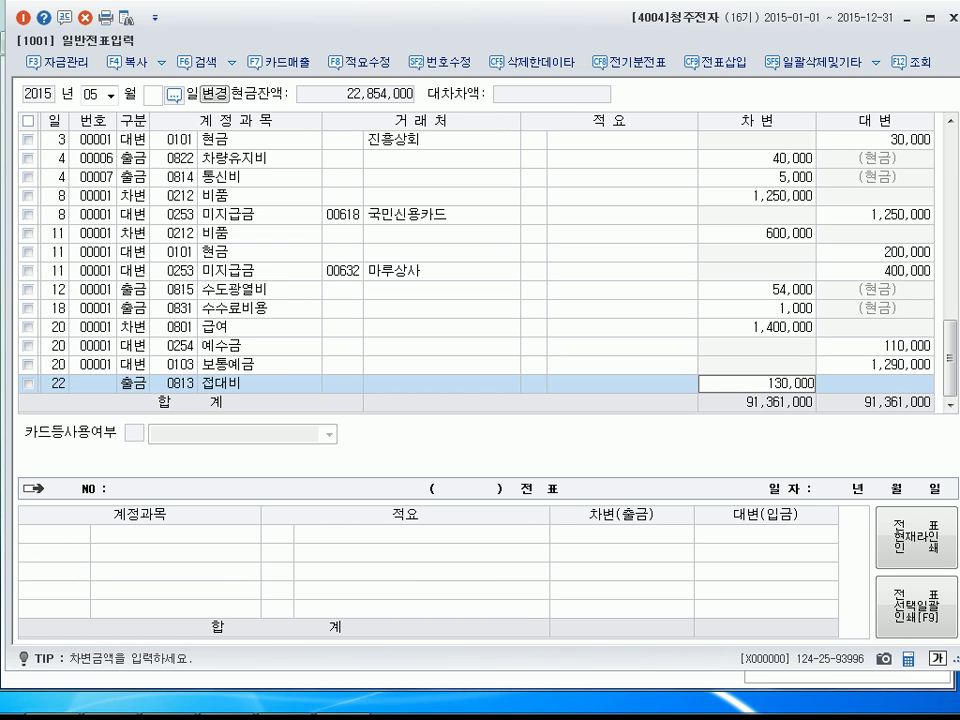
{"action": "key", "text": "Return"}
Enter a debit line (차변) dated May 24 for account 0103 보통예금 with an amount of 19,000 and no customer.
{"action": "type", "text": "24"}
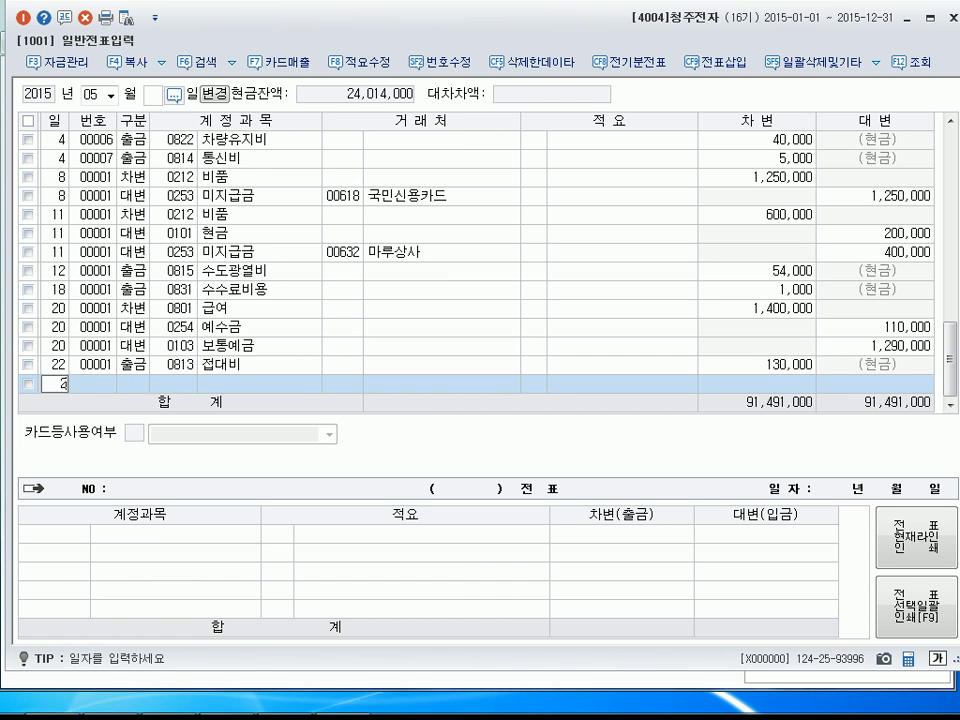
{"action": "key", "text": "Return"}
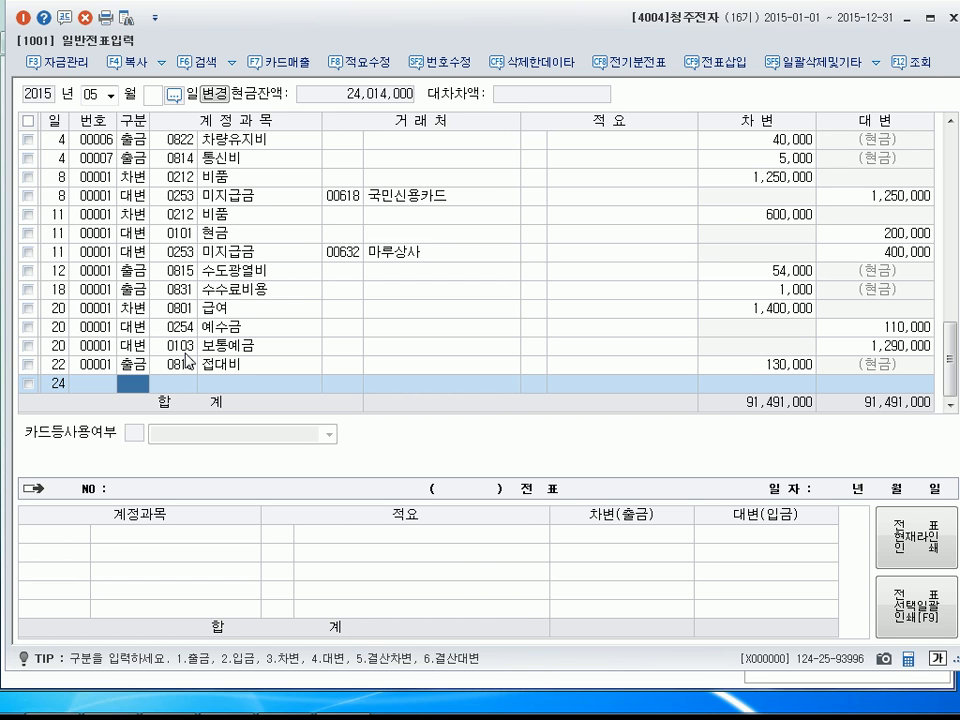
{"action": "key", "text": "3"}
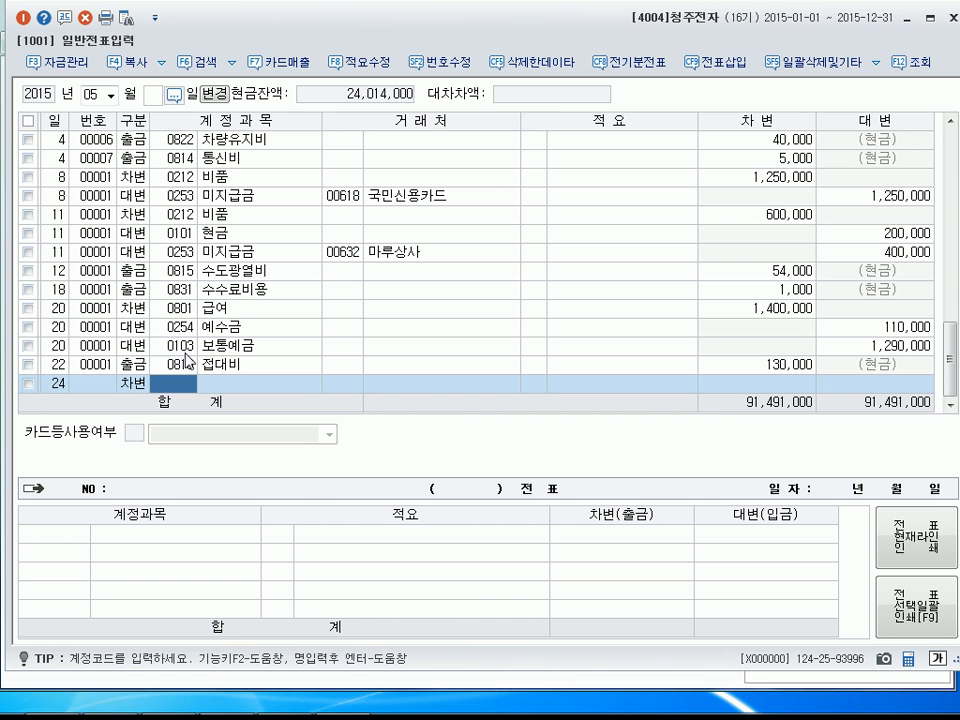
{"action": "type", "text": "103"}
{"action": "key", "text": "Return"}
{"action": "key", "text": "Return"}
{"action": "key", "text": "Return"}
{"action": "key", "text": "Return"}
{"action": "key", "text": "Return"}
{"action": "type", "text": "190000"}
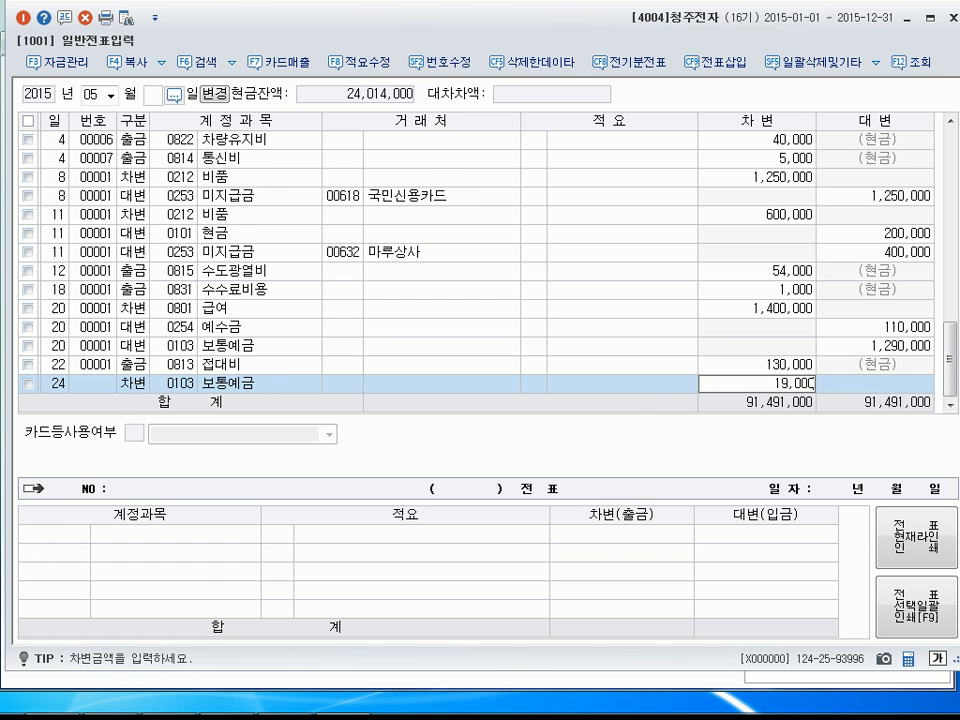
{"action": "key", "text": "Return"}
Add a credit line (대변) on May 24 for account 0901 이자수익 with no customer, accepting the remaining 19,000.
{"action": "type", "text": "4"}
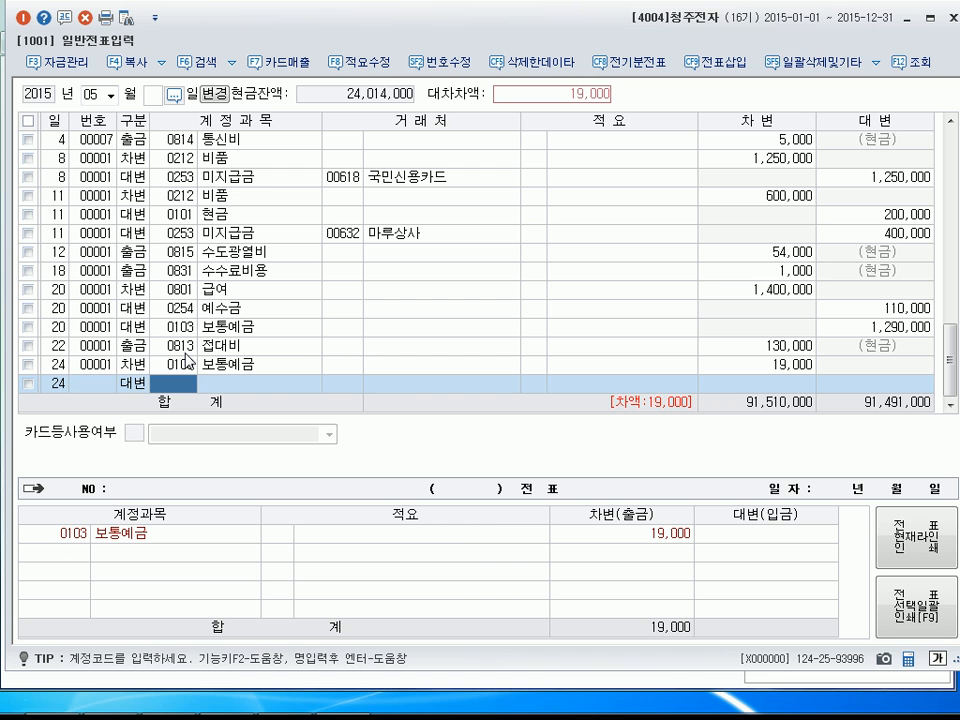
{"action": "type", "text": "이자수익"}
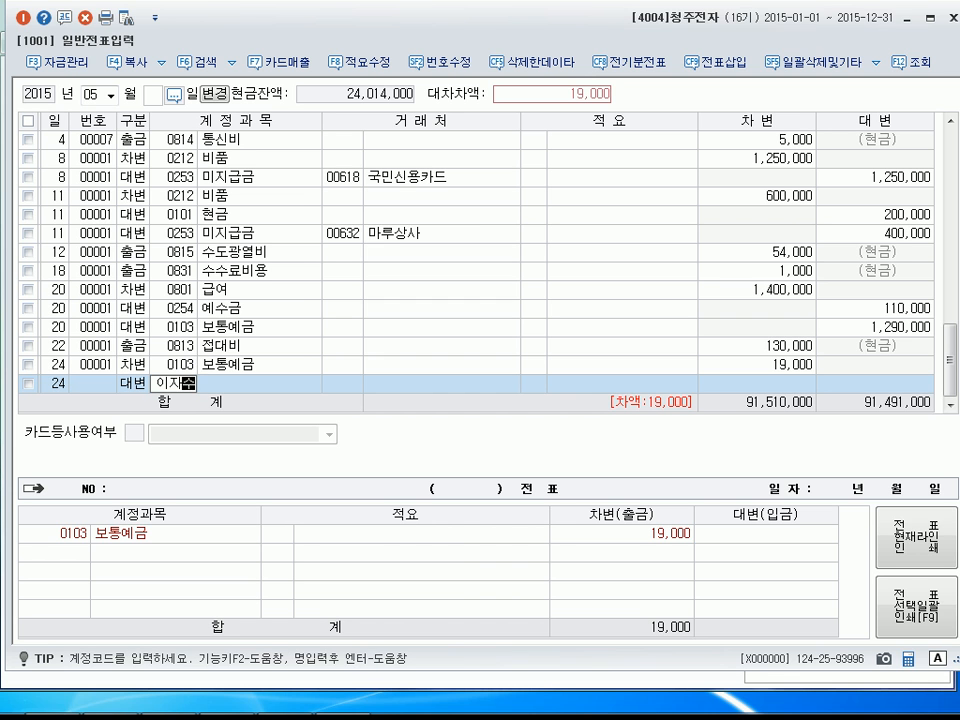
{"action": "key", "text": "Return"}
Enter a cash-payment line (출금) dated May 26 for account 0811 복리후생비 with an amount of 30,000 and no customer.
{"action": "key", "text": "Return"}
{"action": "key", "text": "Return"}
{"action": "key", "text": "Return"}
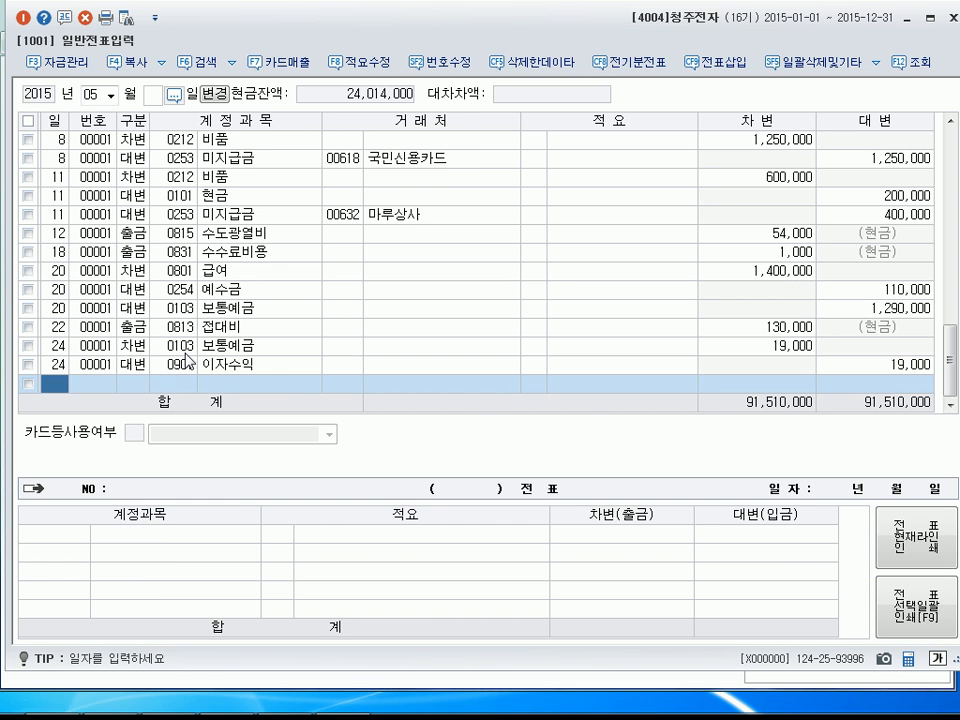
{"action": "type", "text": "26"}
{"action": "key", "text": "Return"}
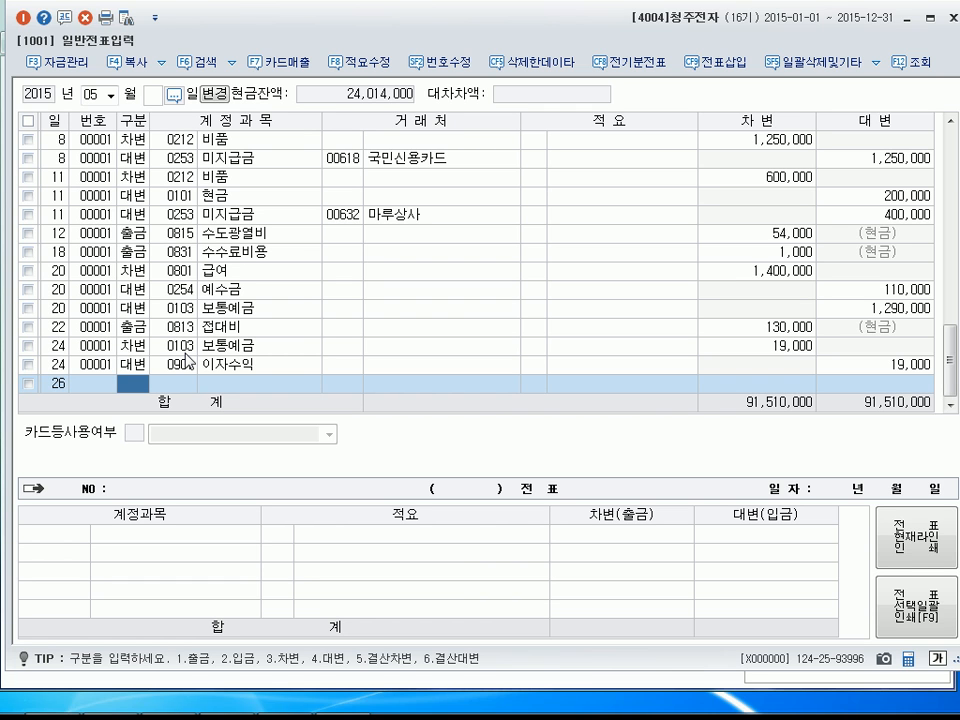
{"action": "type", "text": "1"}
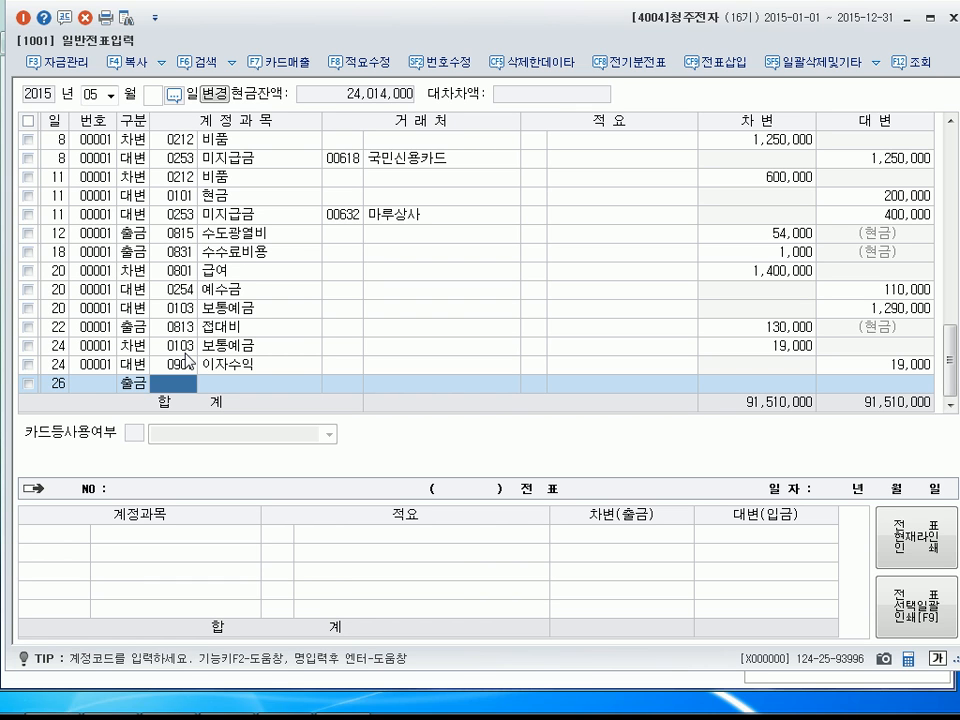
{"action": "type", "text": "811"}
{"action": "key", "text": "Return"}
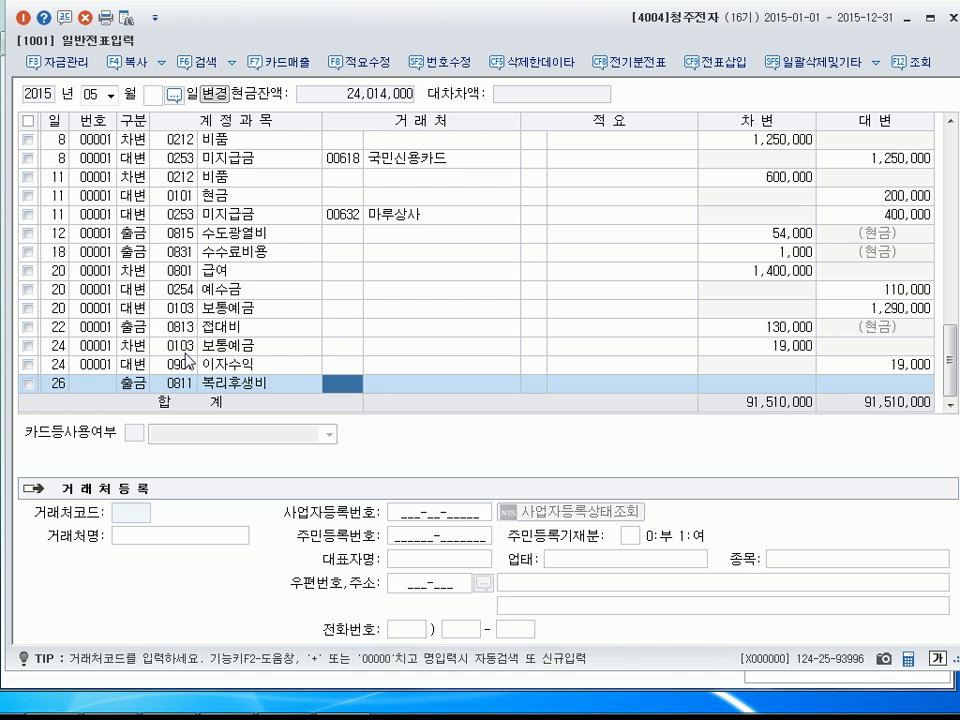
{"action": "key", "text": "Return"}
{"action": "key", "text": "Return"}
{"action": "type", "text": "30000"}
{"action": "key", "text": "Return"}
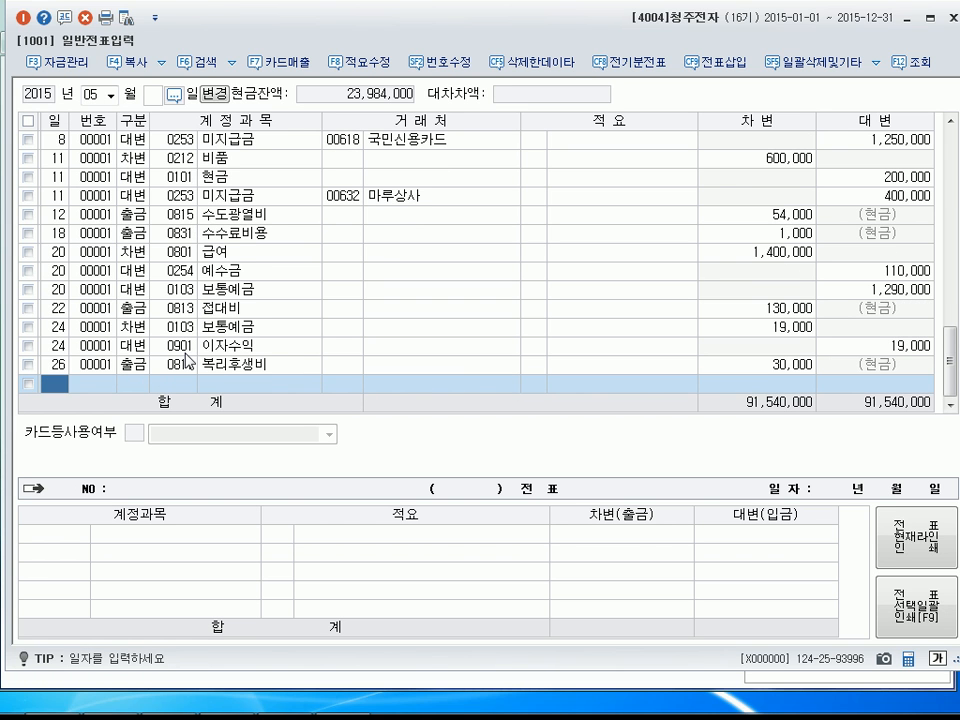
Enter a cash-payment line (출금) dated May 27 for account 0114 단기대여금 with an amount of 4,000,000 and no customer.
{"action": "type", "text": "27"}
{"action": "key", "text": "Return"}
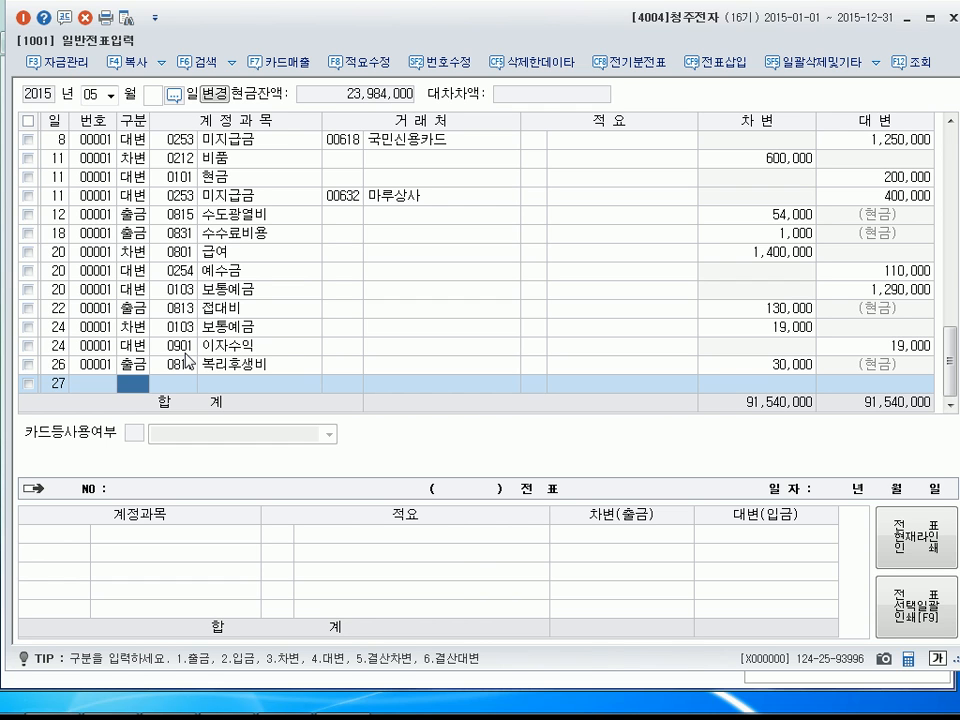
{"action": "type", "text": "1"}
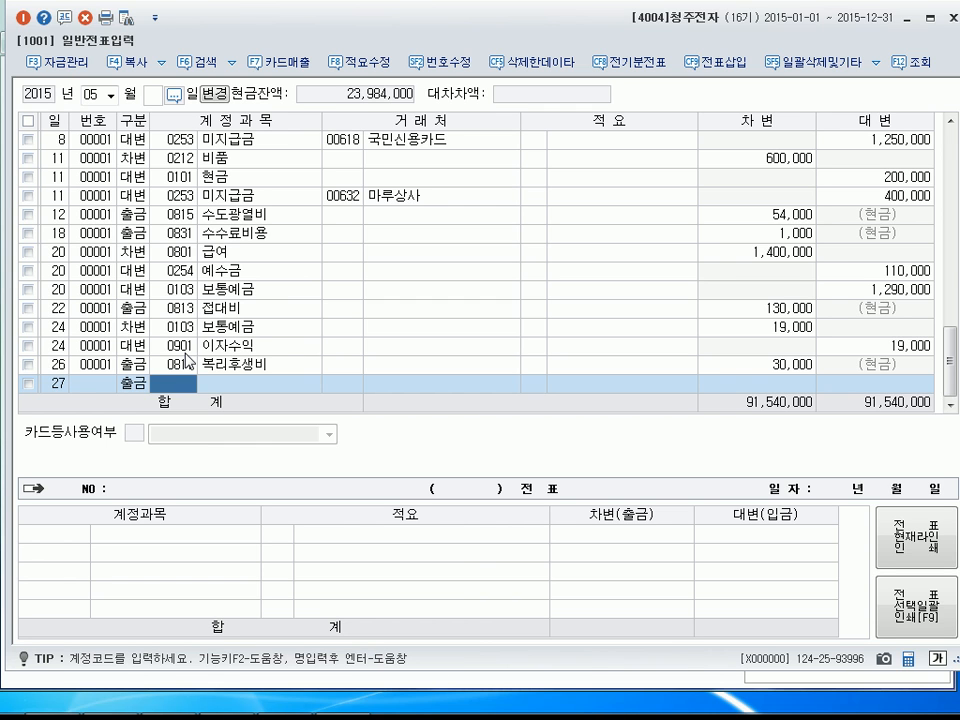
{"action": "type", "text": "단김"}
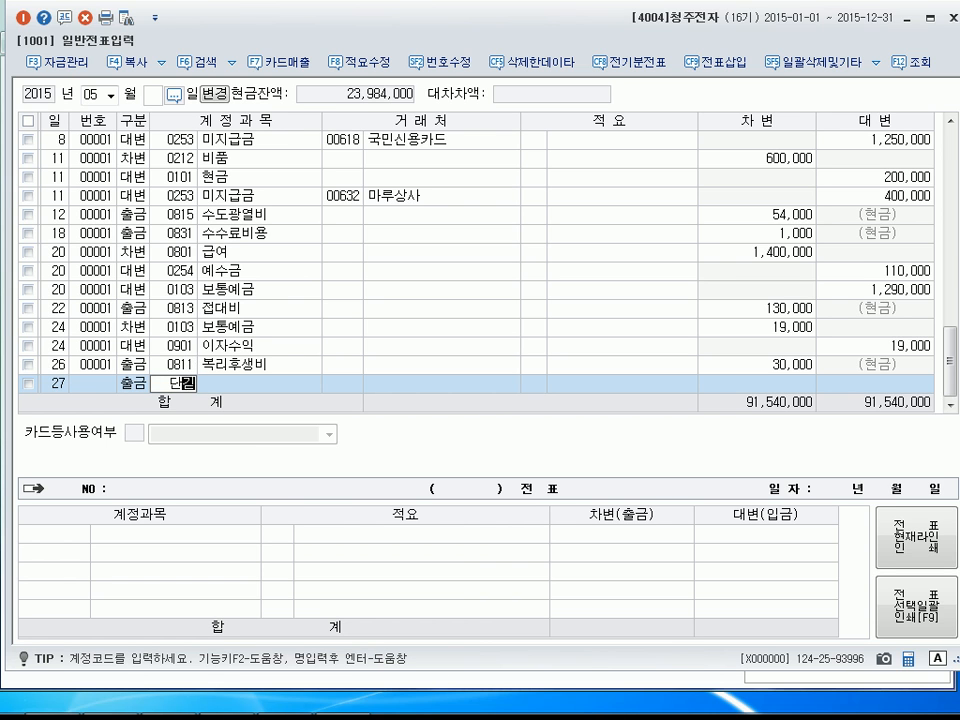
{"action": "type", "text": "대"}
{"action": "key", "text": "Return"}
{"action": "key", "text": "Return"}
{"action": "key", "text": "Return"}
{"action": "key", "text": "Return"}
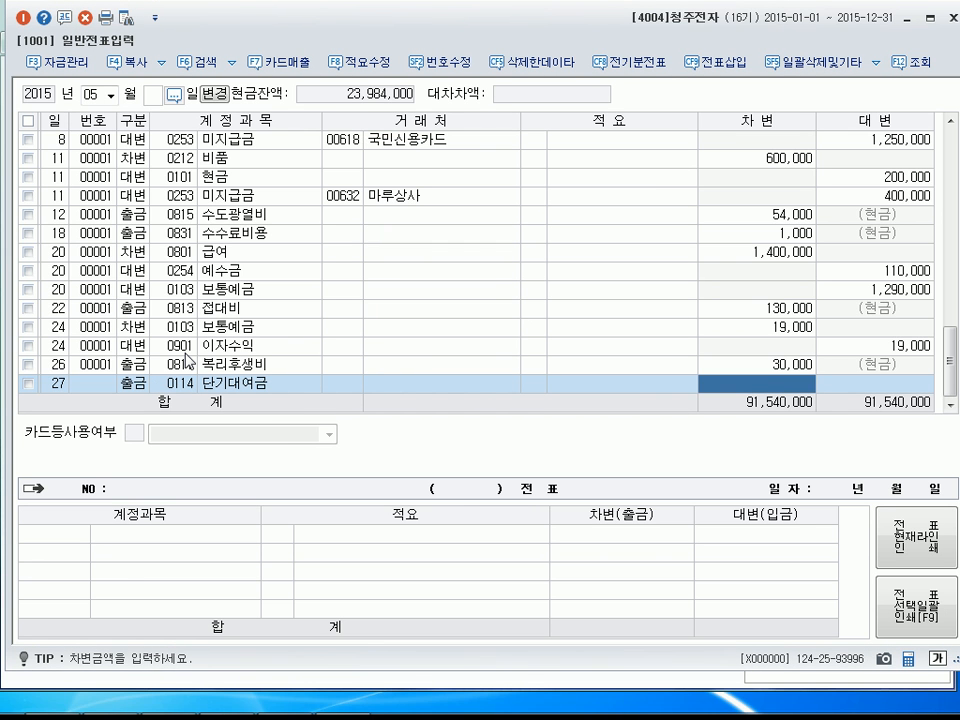
{"action": "type", "text": "4000000"}
{"action": "key", "text": "Return"}
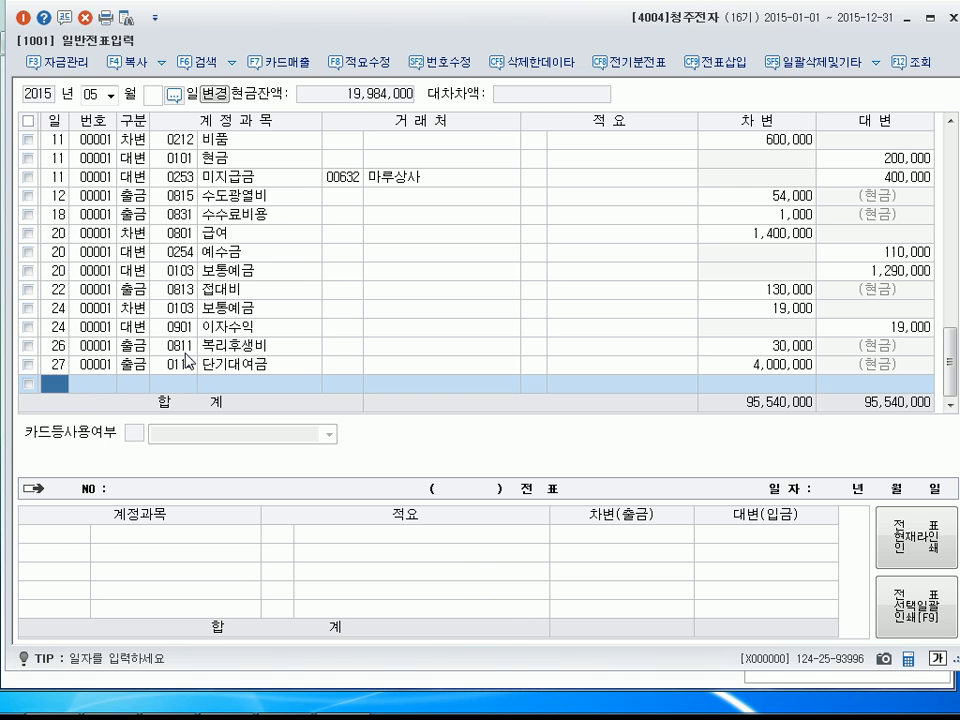
Start a new voucher line dated May 30.
{"action": "type", "text": "30"}
{"action": "key", "text": "Return"}
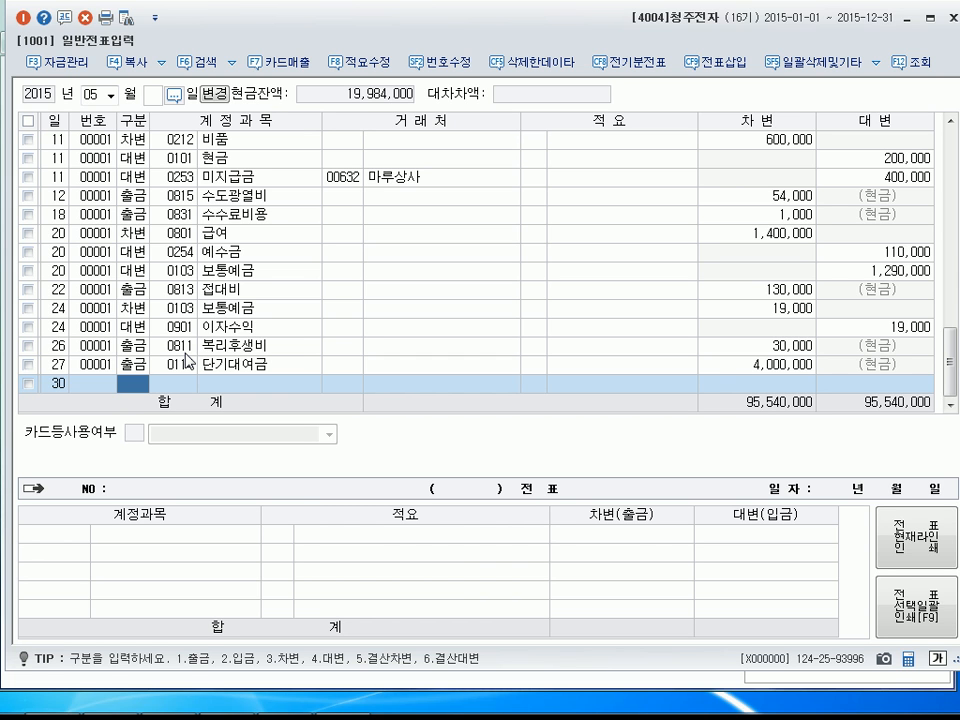
Enter a debit line (차변) on May 30 for account 0951 이자비용 with an amount of 150,000 and no customer.
{"action": "type", "text": "3"}
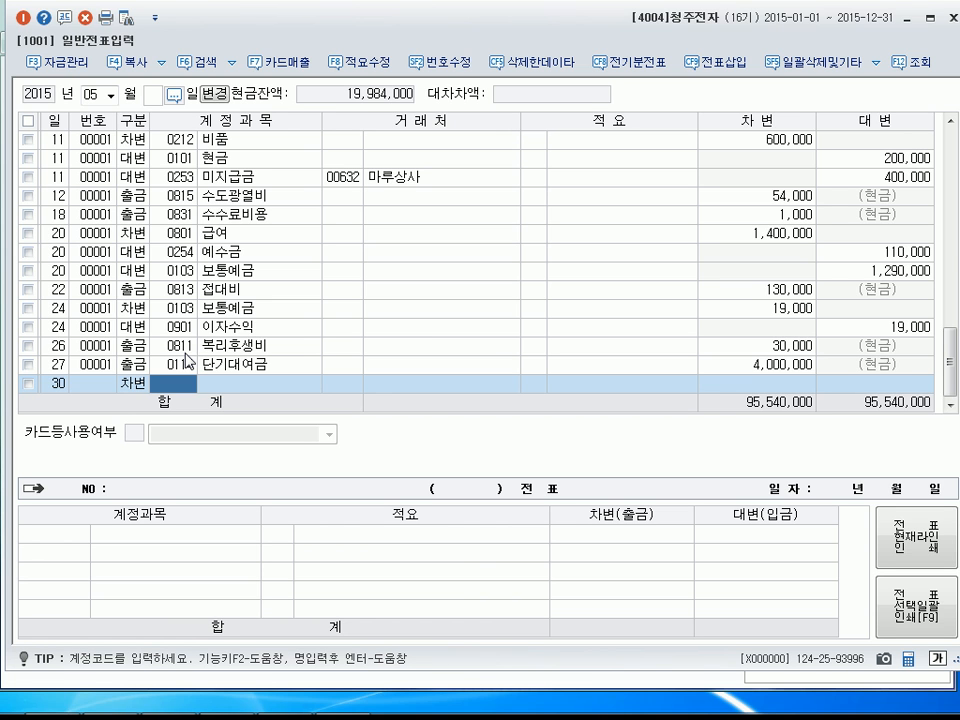
{"action": "type", "text": "이자"}
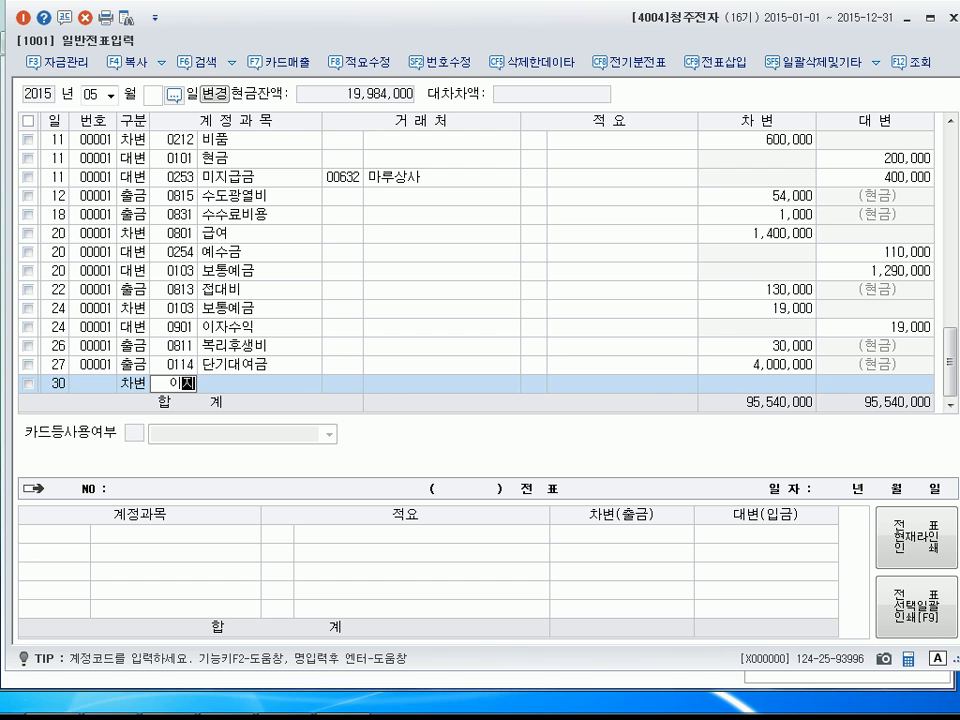
{"action": "type", "text": "비용"}
{"action": "key", "text": "Return"}
{"action": "key", "text": "Return"}
{"action": "key", "text": "Return"}
{"action": "type", "text": "150,000"}
{"action": "key", "text": "Return"}
{"action": "key", "text": "Return"}
Add a debit line (차변) on May 30 for account 0102 당좌예금 with an amount of 7,850,000 and no customer.
{"action": "key", "text": "3"}
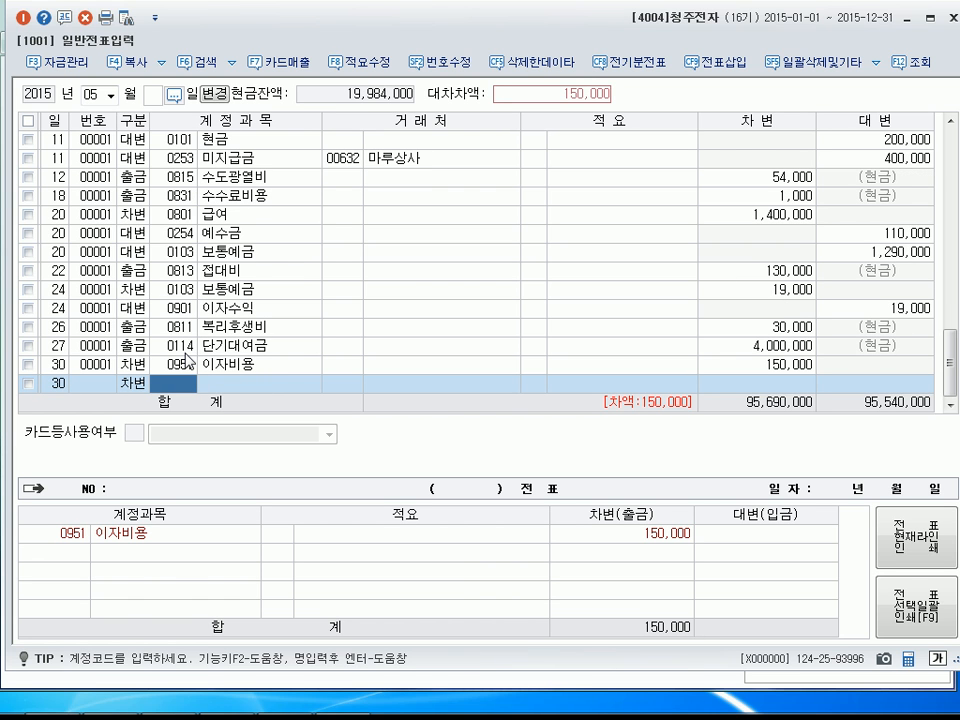
{"action": "type", "text": "102"}
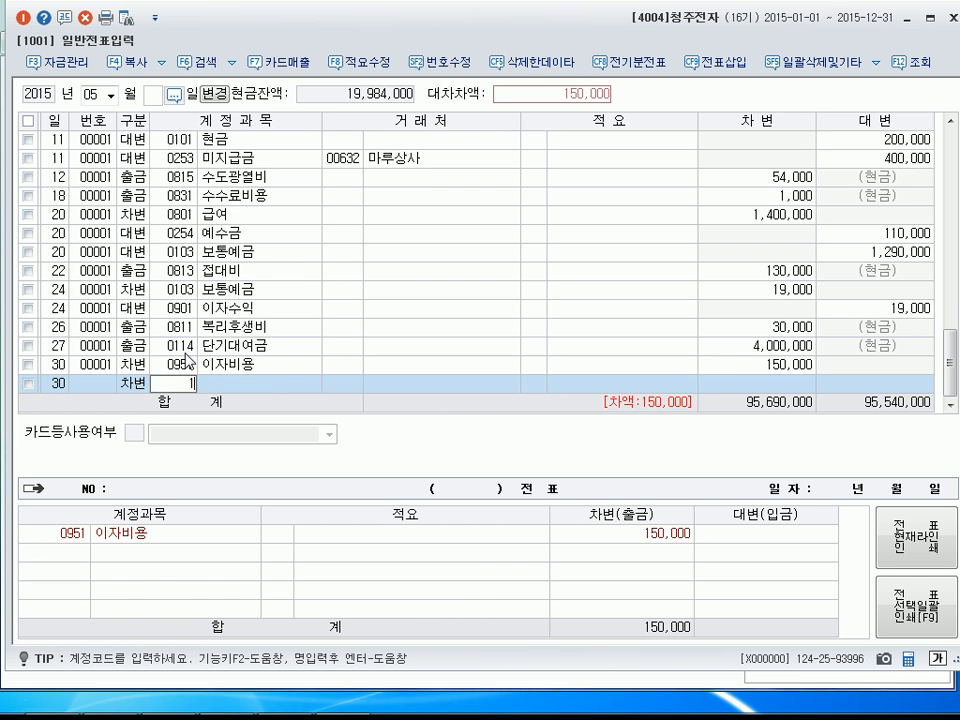
{"action": "key", "text": "Return"}
{"action": "key", "text": "Return"}
{"action": "key", "text": "Return"}
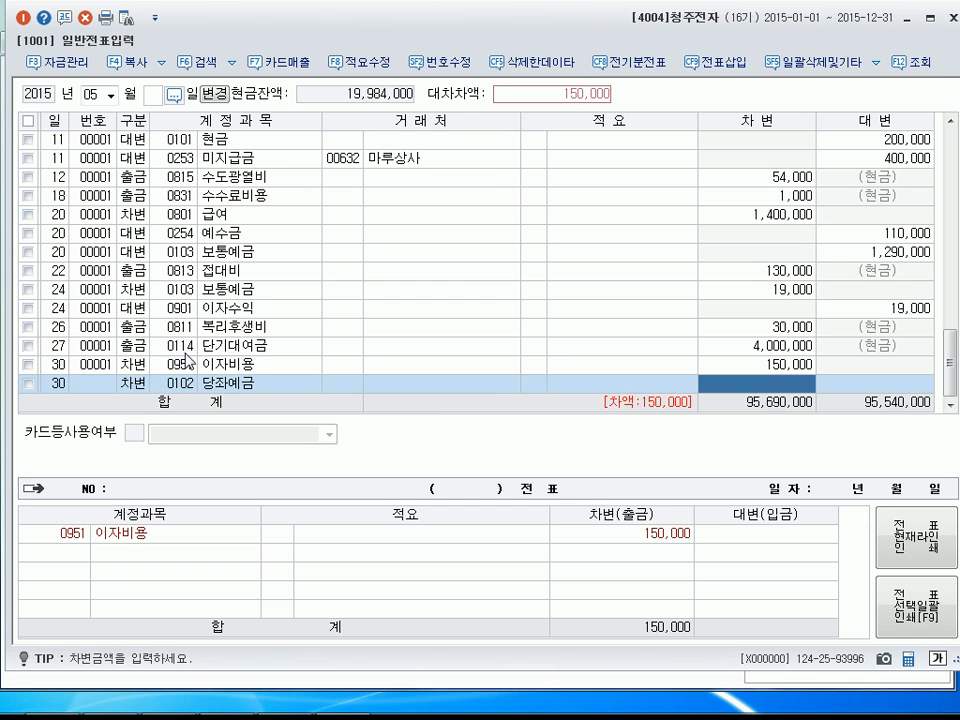
{"action": "type", "text": "7850000"}
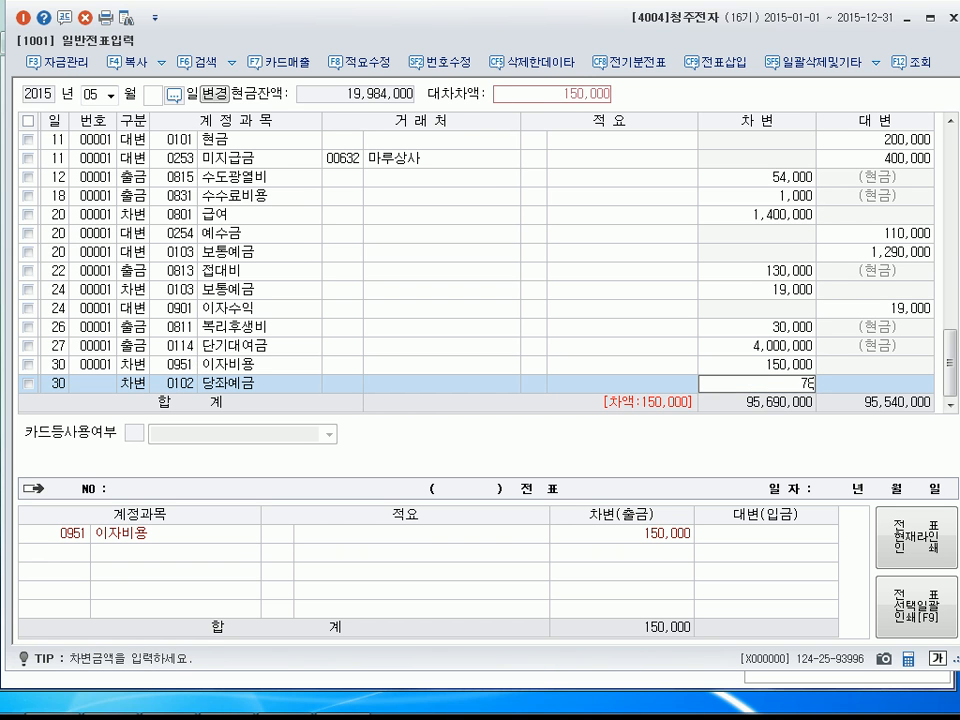
{"action": "key", "text": "Return"}
Add a credit line (대변) on May 30 for account 0260 단기차입금 with no customer, accepting the remaining 8,000,000.
{"action": "type", "text": "4"}
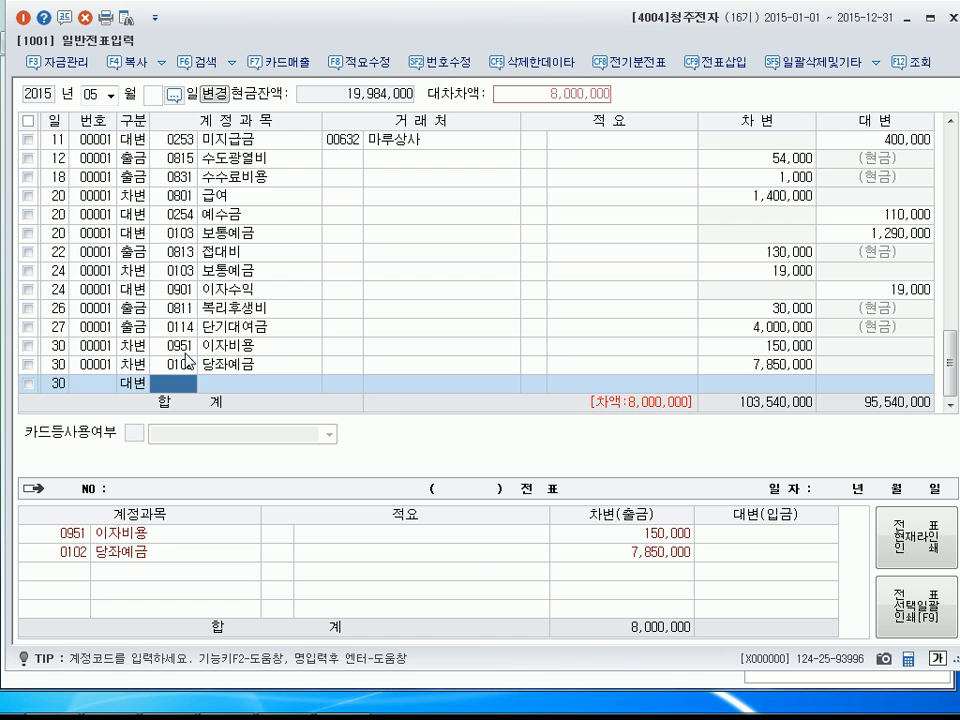
{"action": "type", "text": "단기차"}
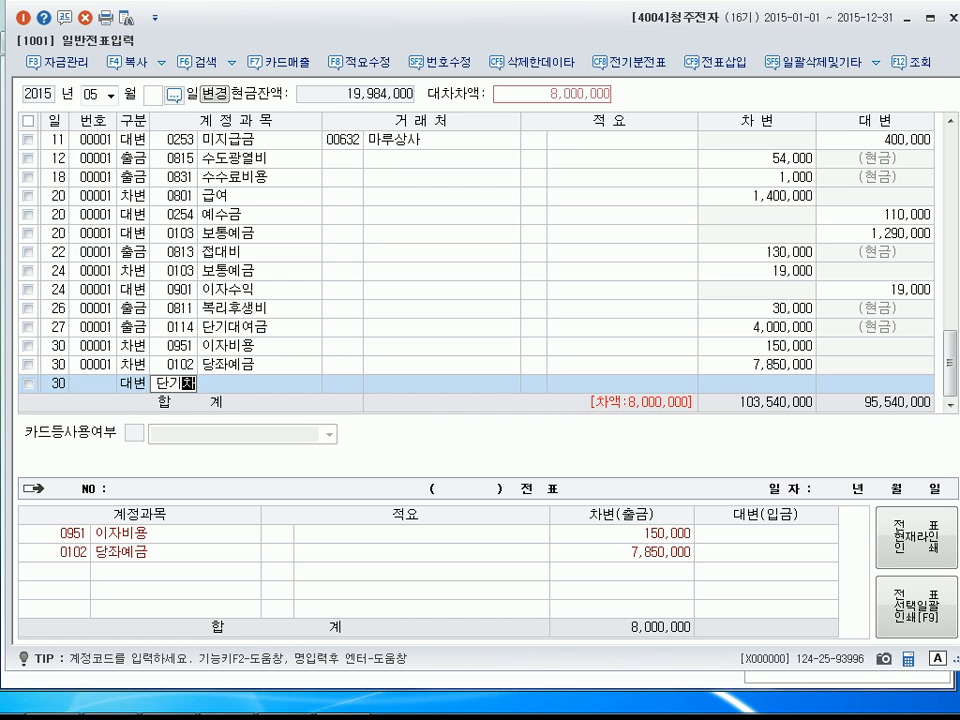
{"action": "key", "text": "Return"}
{"action": "key", "text": "Return"}
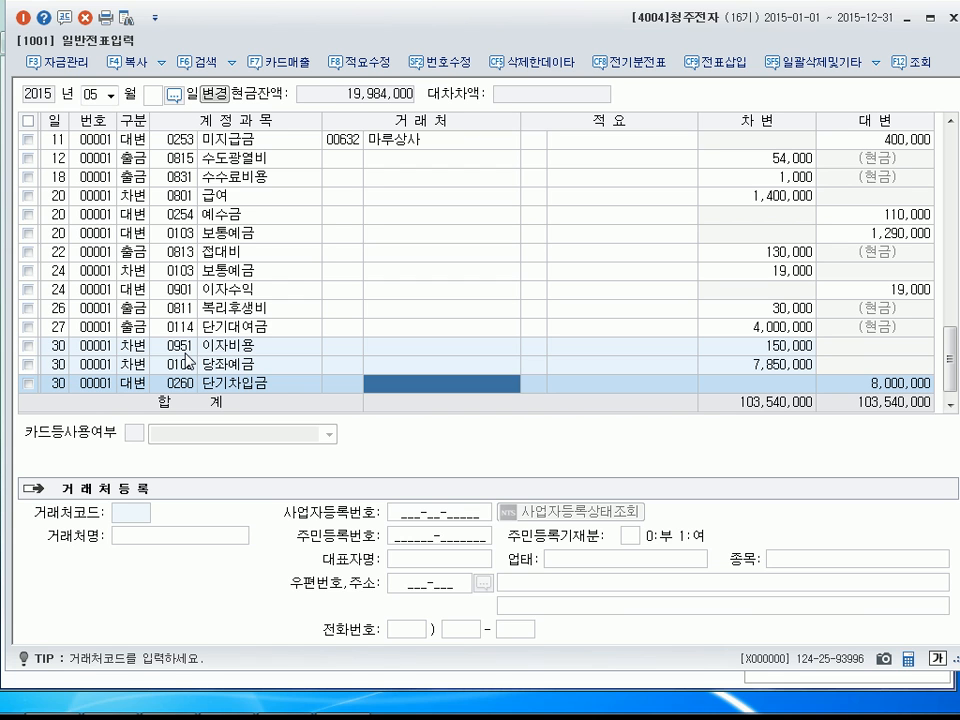
{"action": "key", "text": "Return"}
{"action": "key", "text": "Return"}
{"action": "key", "text": "Return"}
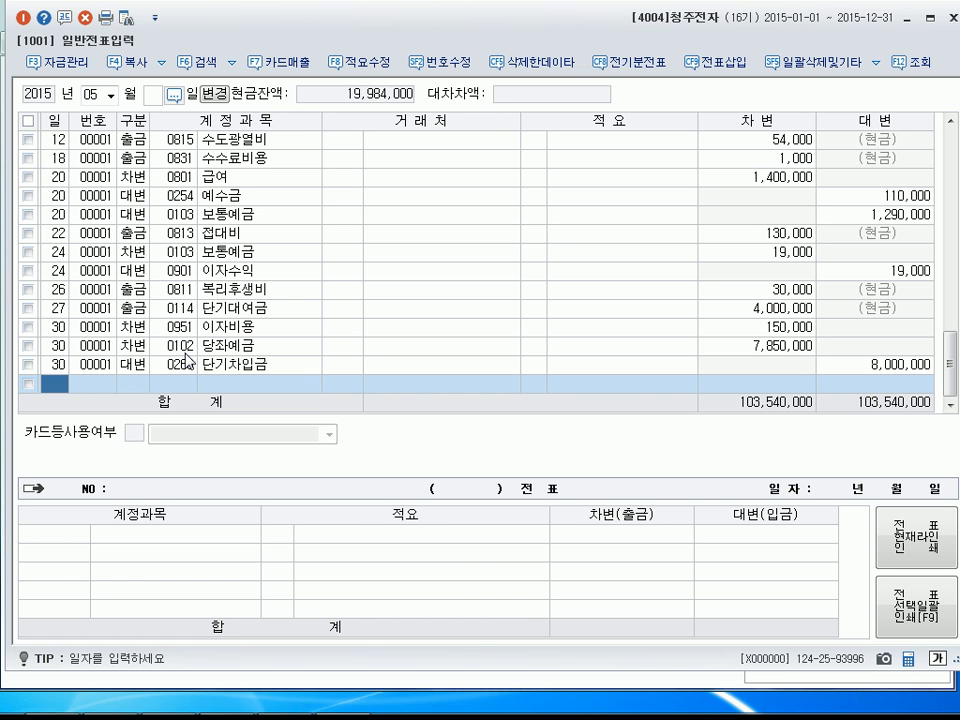
Display the November 17 vouchers and change the account of the 식대 지급 cash-payment line to 0817 세금과공과.
{"action": "left_click", "coordinate": [111, 95]}
{"action": "left_click", "coordinate": [111, 95]}
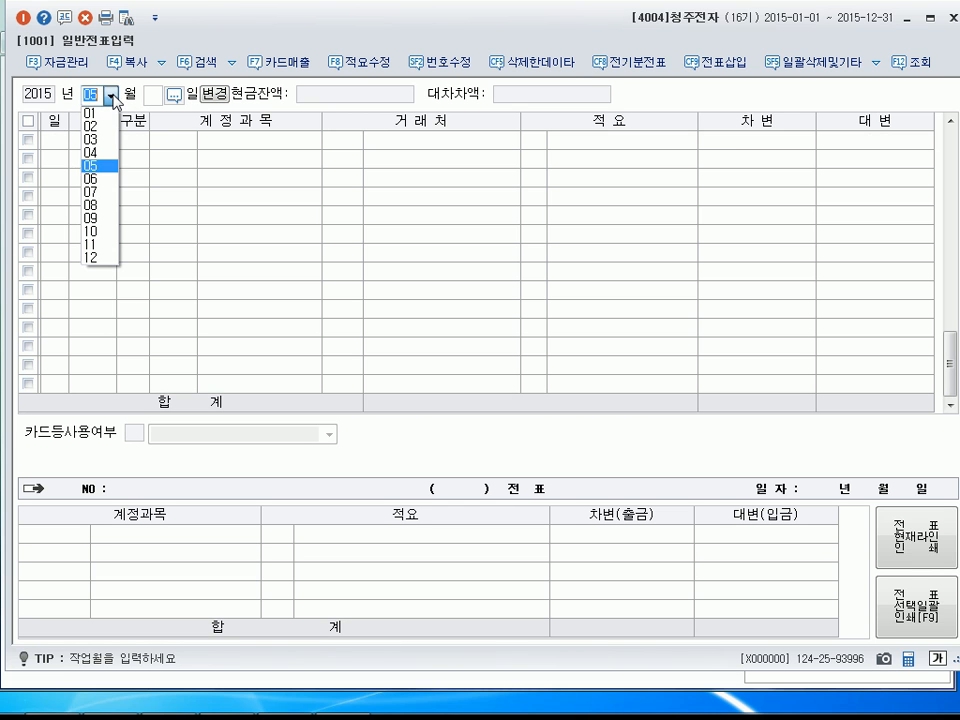
{"action": "left_click", "coordinate": [105, 246]}
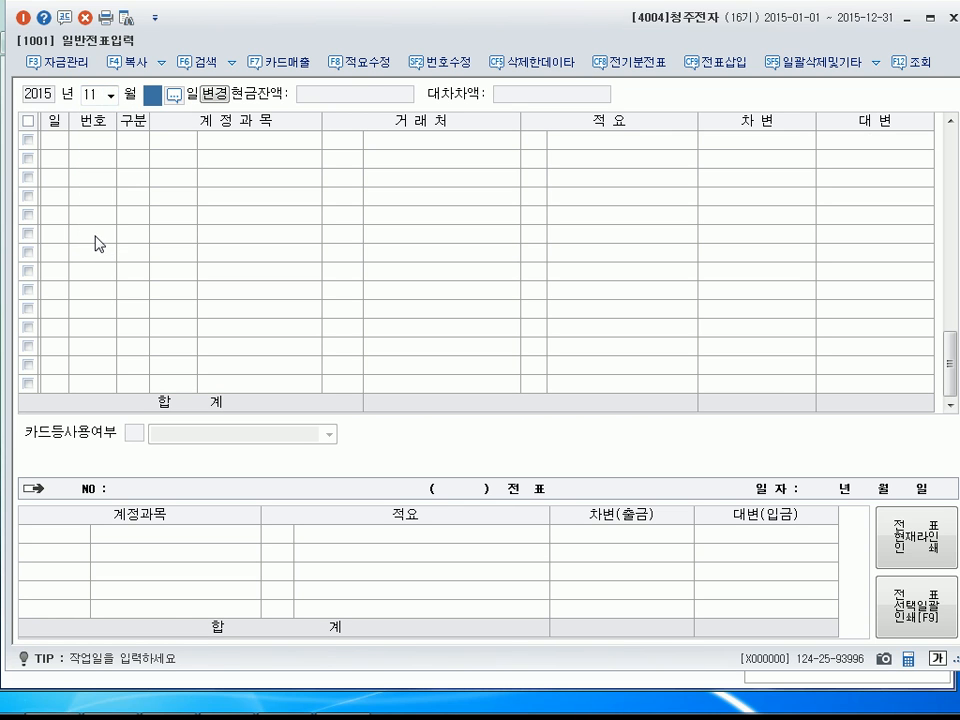
{"action": "type", "text": "1"}
{"action": "key", "text": "Return"}
{"action": "type", "text": "7"}
{"action": "key", "text": "Return"}
{"action": "type", "text": "1"}
{"action": "key", "text": "Return"}
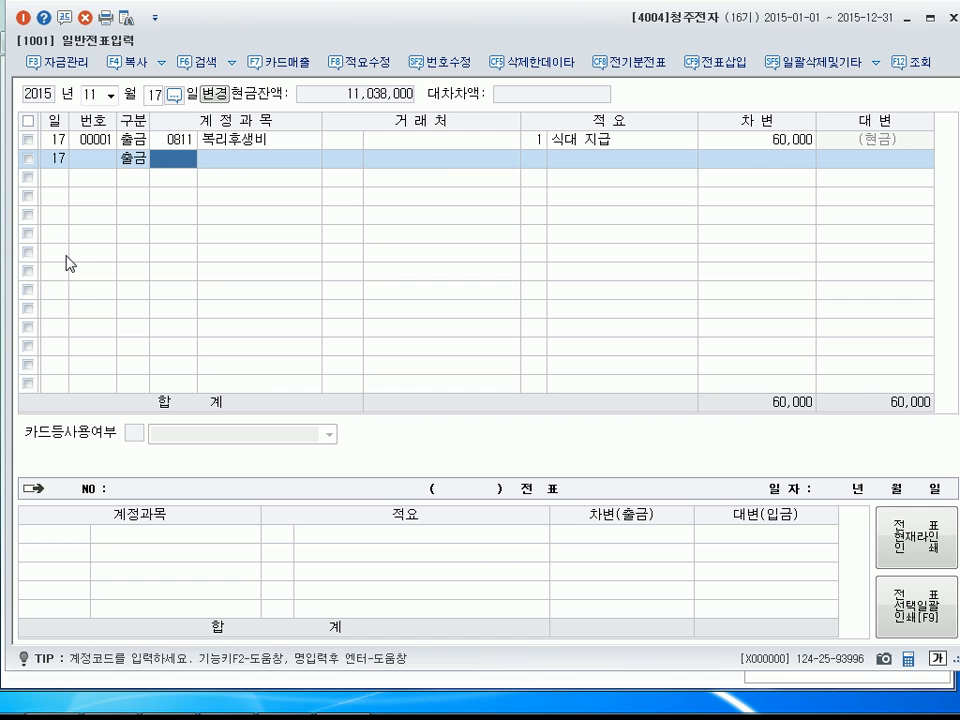
{"action": "left_click", "coordinate": [193, 140]}
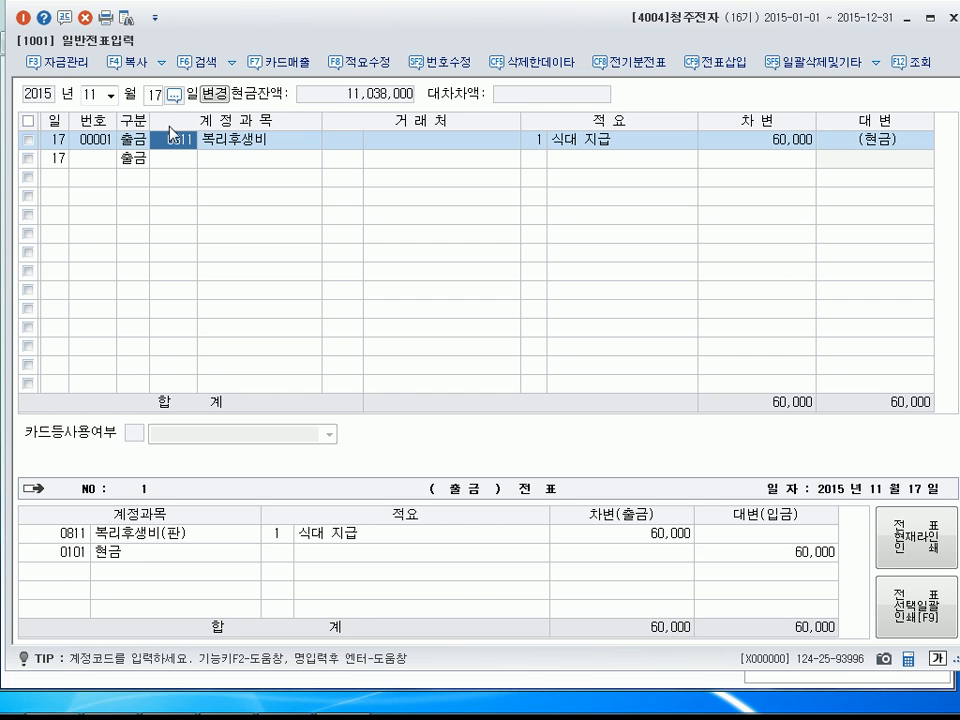
{"action": "type", "text": "0817"}
{"action": "key", "text": "Return"}
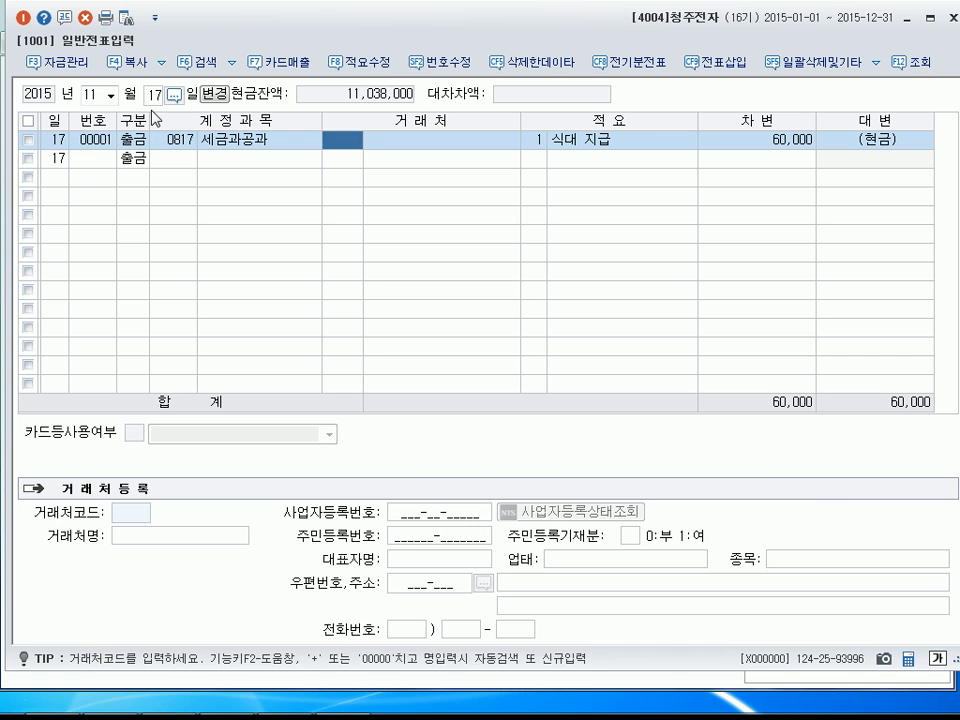
{"action": "key", "text": "Return"}
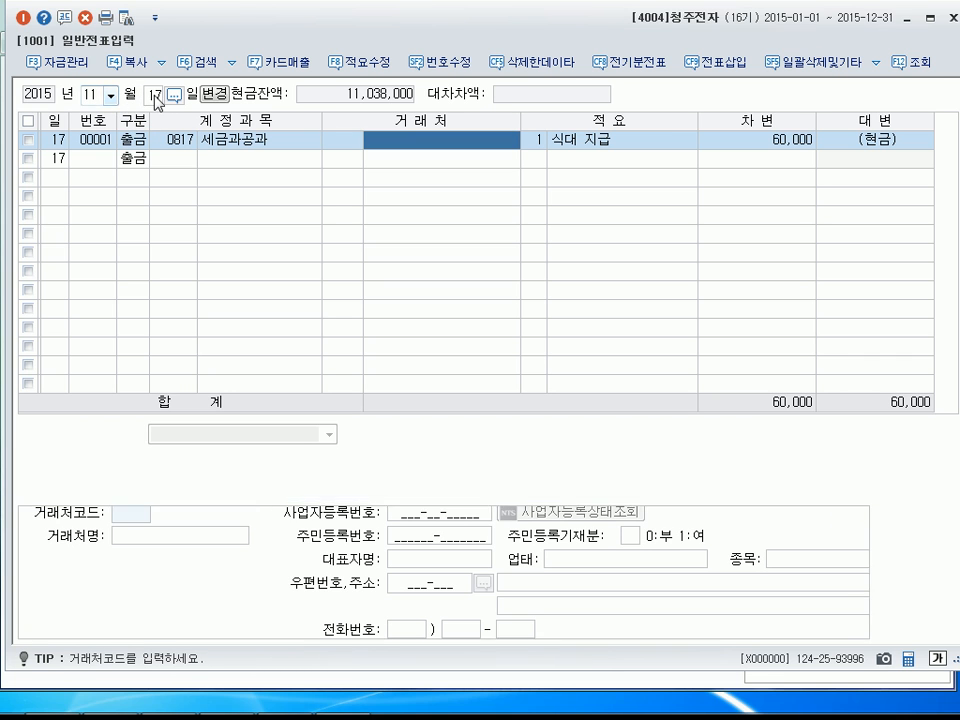
Display the November 20 vouchers and change the account of the 우표구입 cash-payment line to 0817 세금과공과.
{"action": "left_click", "coordinate": [155, 96]}
{"action": "type", "text": "20"}
{"action": "key", "text": "Return"}
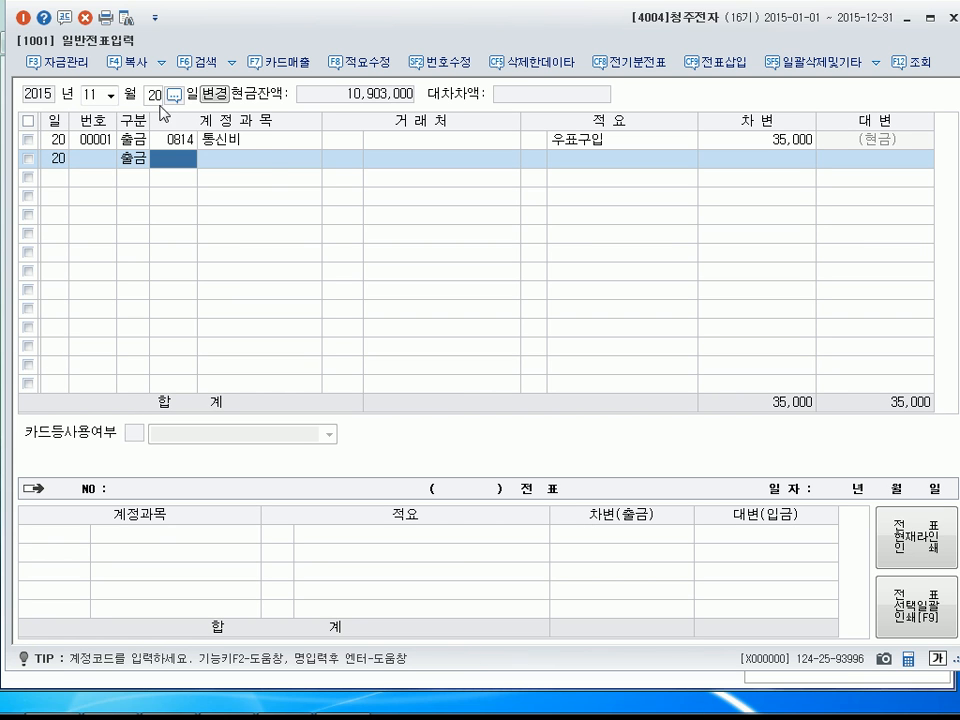
{"action": "left_click", "coordinate": [212, 148]}
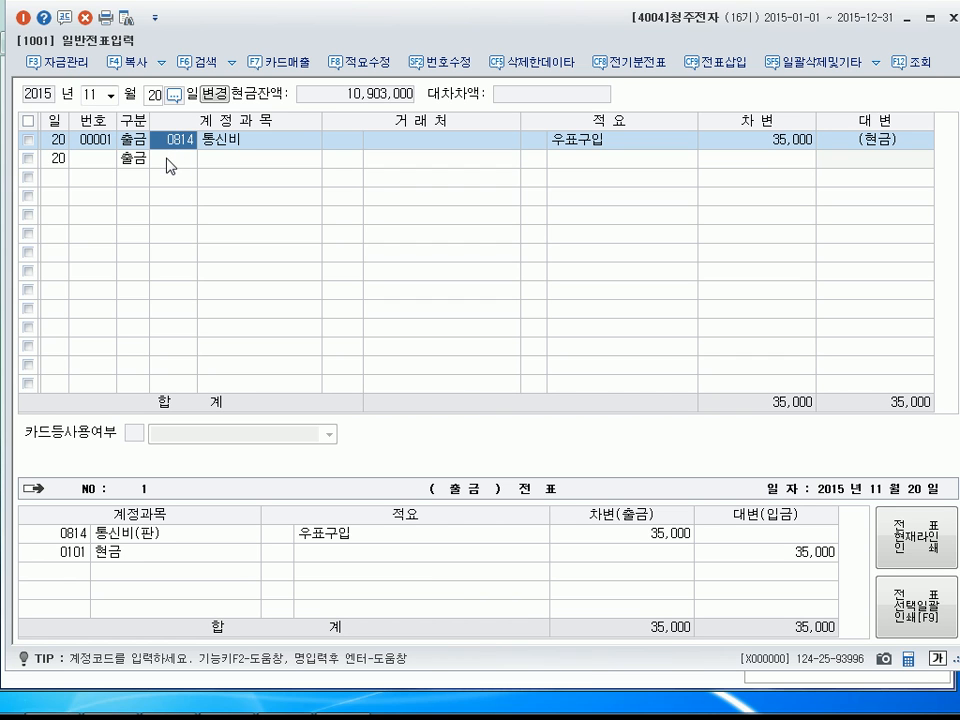
{"action": "type", "text": "0817"}
{"action": "key", "text": "Return"}
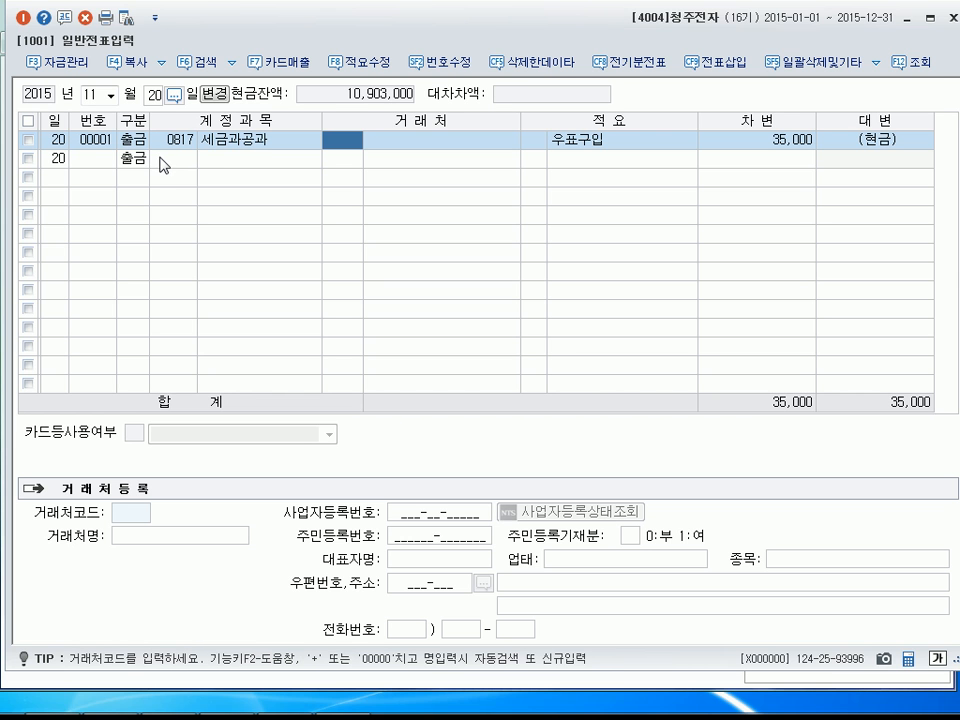
Display the November 25 vouchers and change the customer of the 0401 상품매출 receipt line to 00603 대서상회.
{"action": "left_click", "coordinate": [154, 97]}
{"action": "type", "text": "25"}
{"action": "key", "text": "Return"}
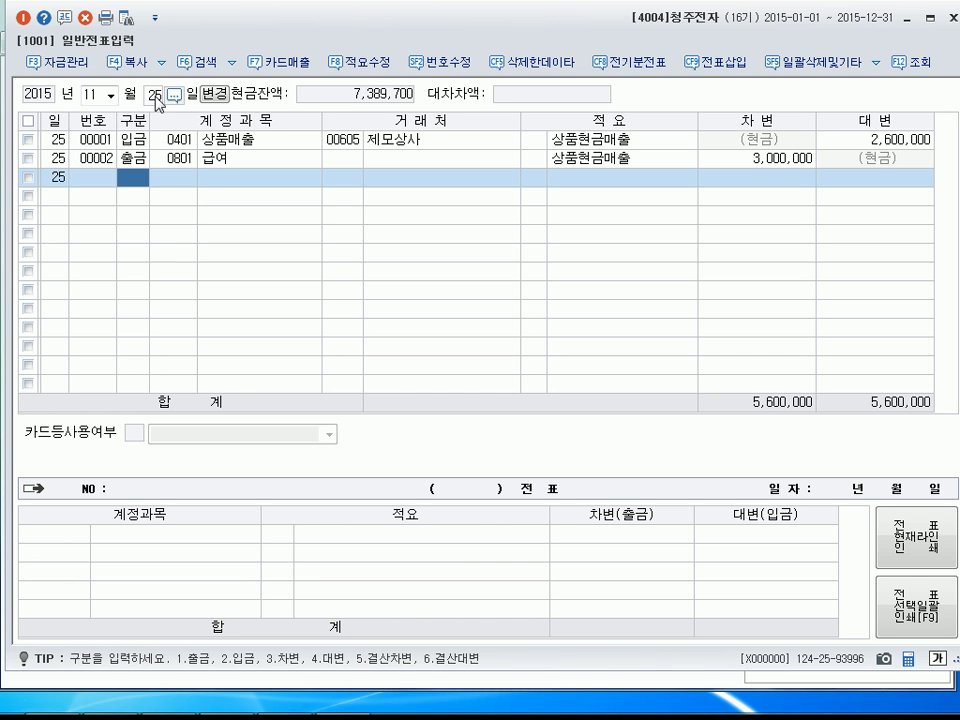
{"action": "left_click", "coordinate": [356, 121]}
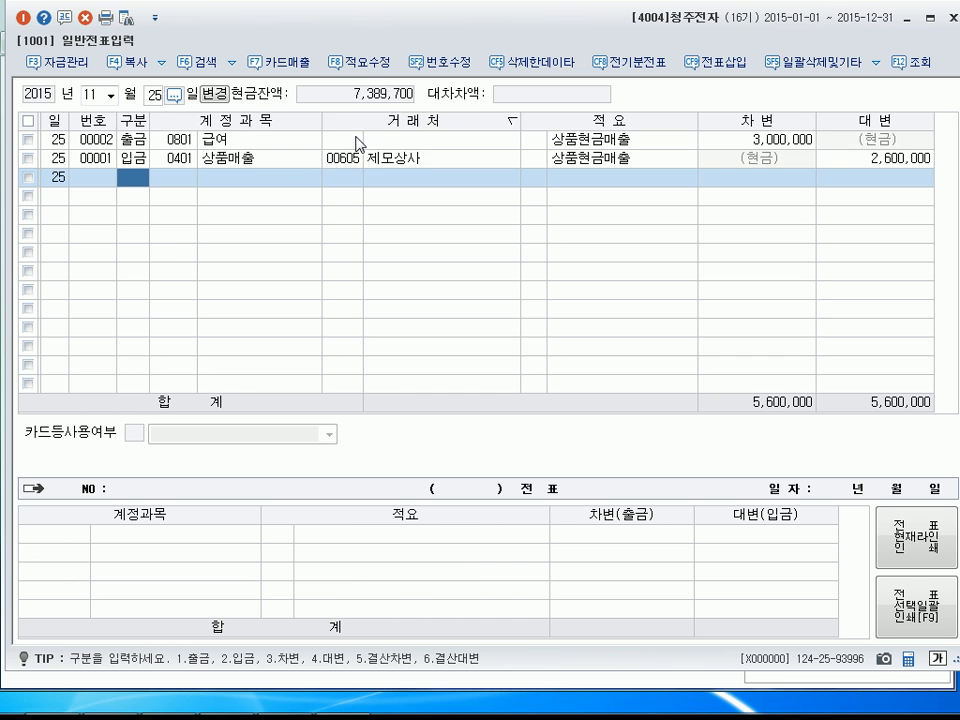
{"action": "left_click", "coordinate": [354, 158]}
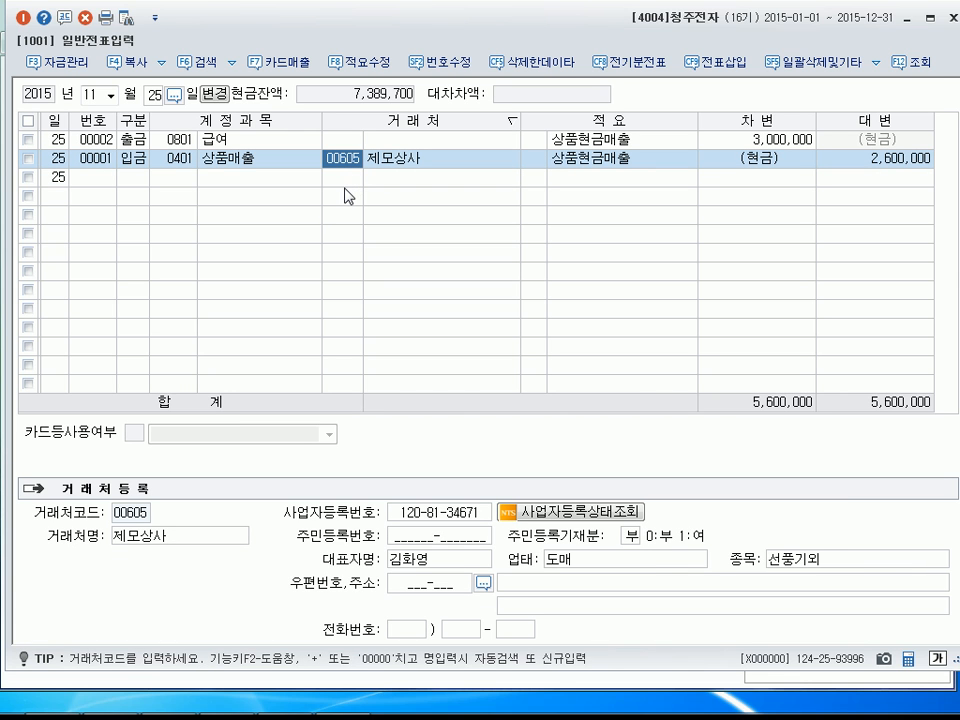
{"action": "type", "text": "댓"}
{"action": "key", "text": "Return"}
{"action": "key", "text": "Return"}
{"action": "key", "text": "Return"}
{"action": "key", "text": "Return"}
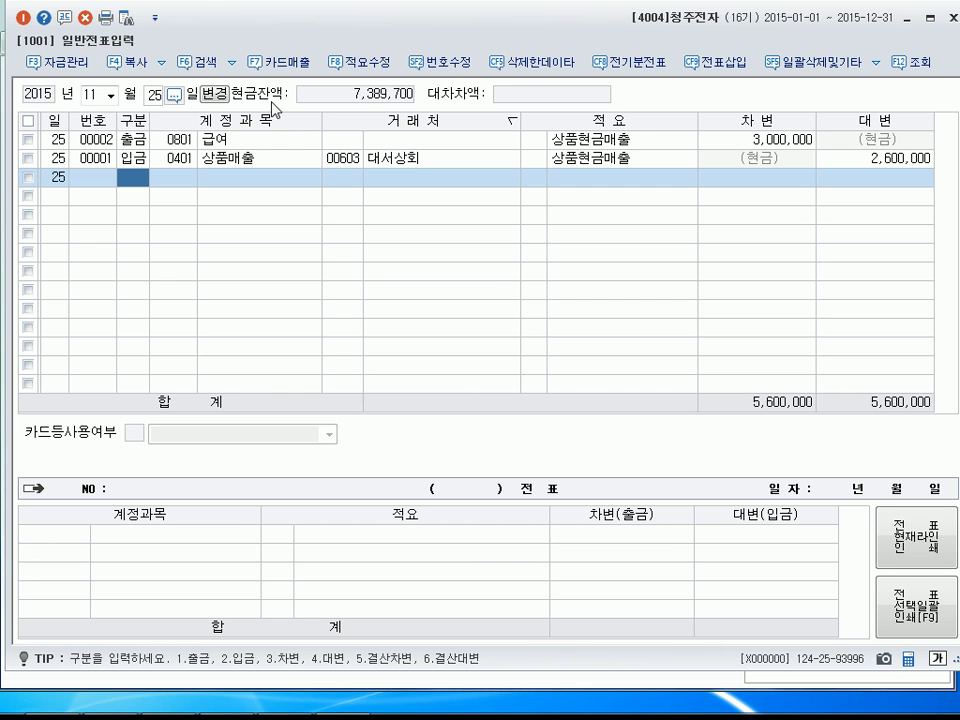
Display the general vouchers of December 31.
{"action": "left_click", "coordinate": [110, 94]}
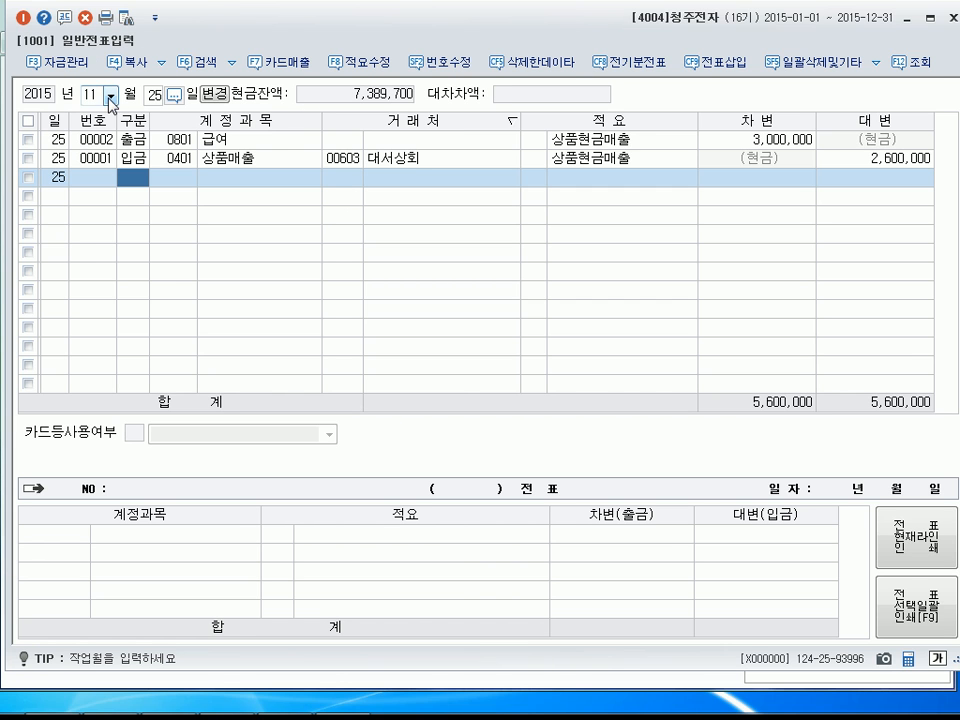
{"action": "left_click", "coordinate": [107, 258]}
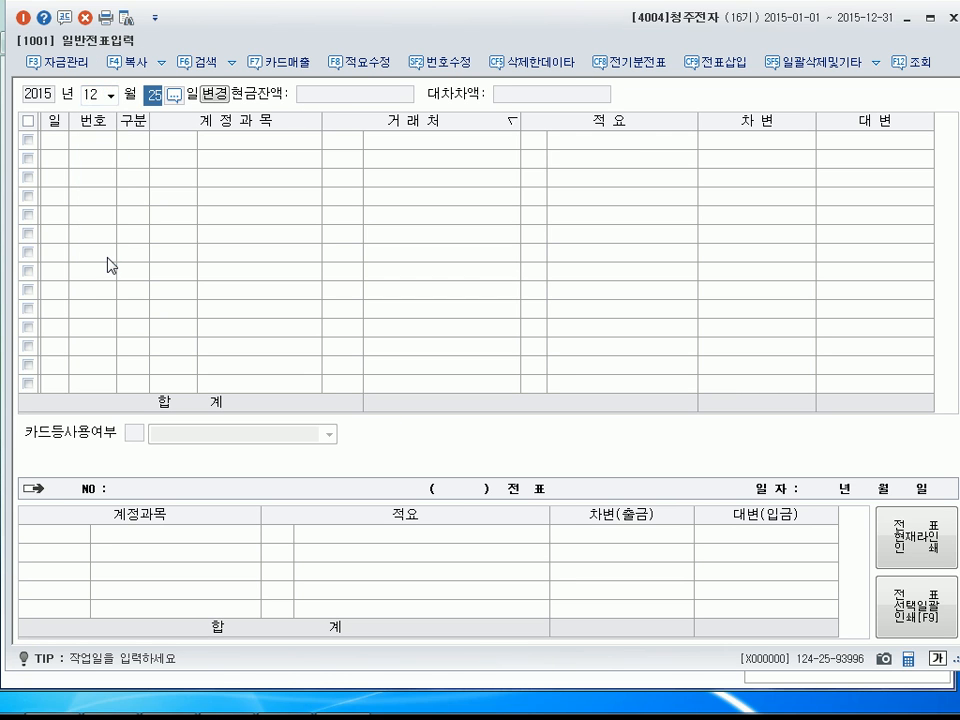
{"action": "type", "text": "31"}
{"action": "key", "text": "Return"}
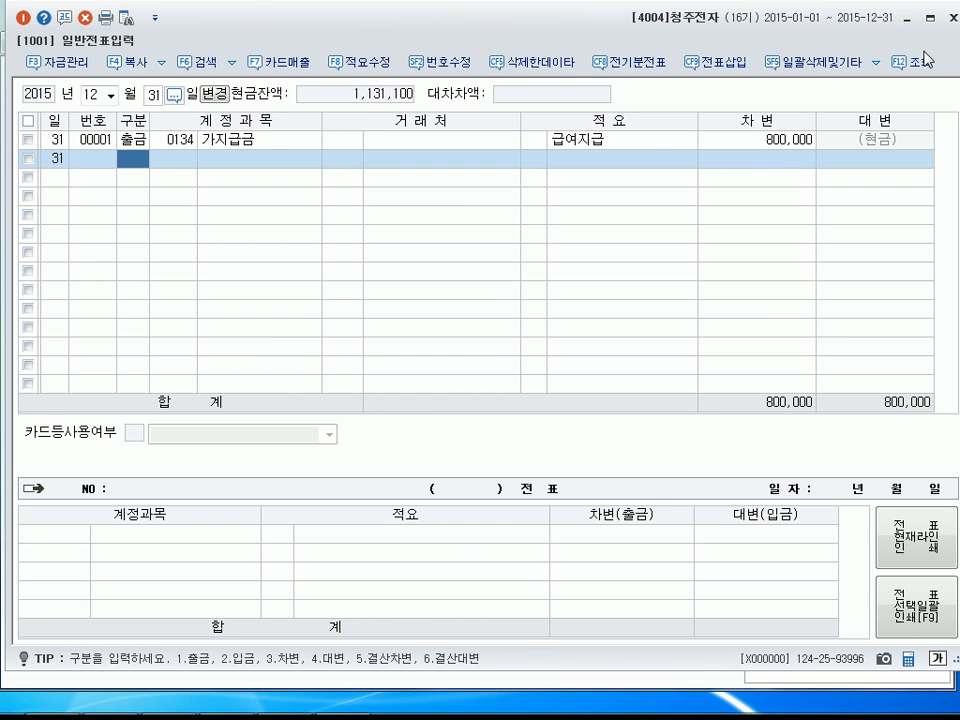
Query the trial balance (합계잔액시산표) as of December 31, 2015 and check the total of the 상품 account.
{"action": "left_click", "coordinate": [906, 19]}
{"action": "left_click", "coordinate": [621, 101]}
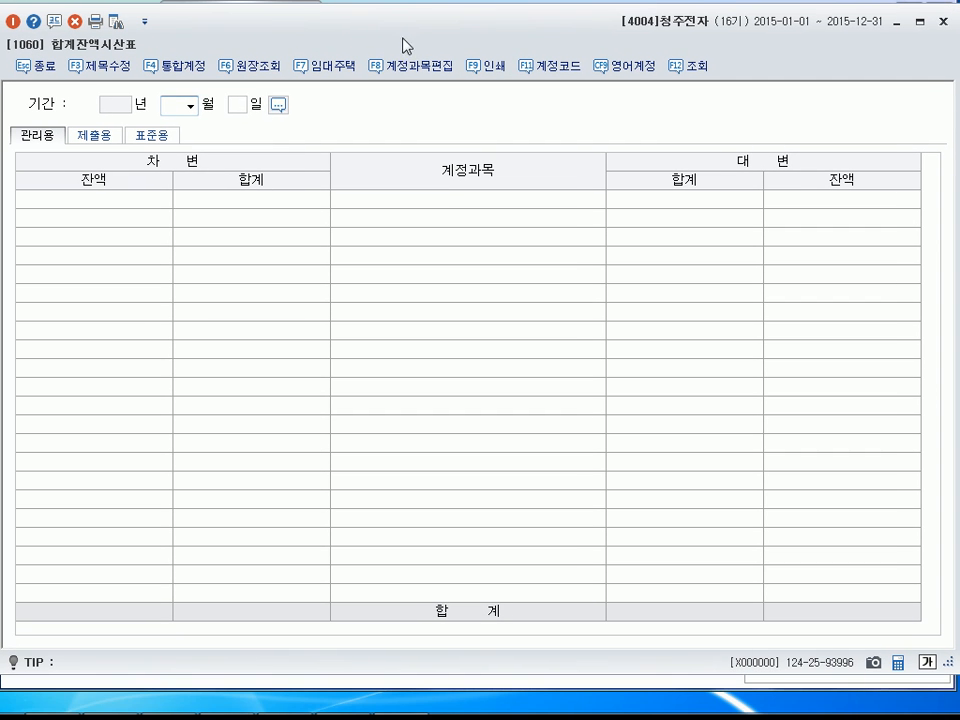
{"action": "left_click", "coordinate": [189, 108]}
{"action": "left_click", "coordinate": [185, 268]}
{"action": "key", "text": "Return"}
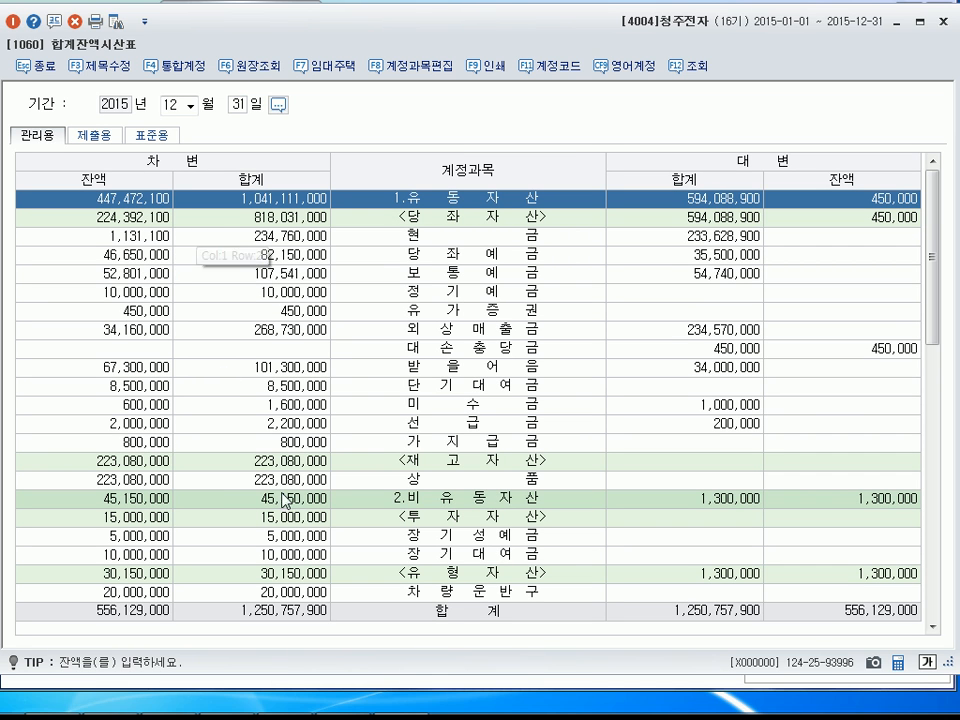
{"action": "left_click", "coordinate": [323, 482]}
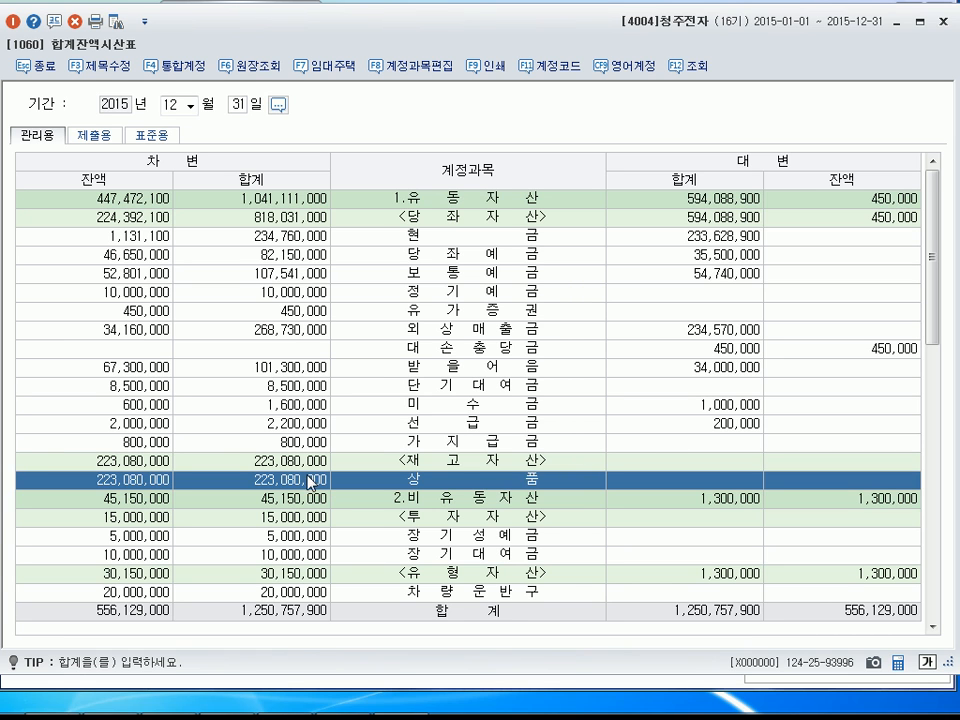
In the December 31 general vouchers, enter a settlement debit (결차) line for account 0451 상품매출원가 with the amount 219,820,000.
{"action": "mouse_move", "coordinate": [370, 708]}
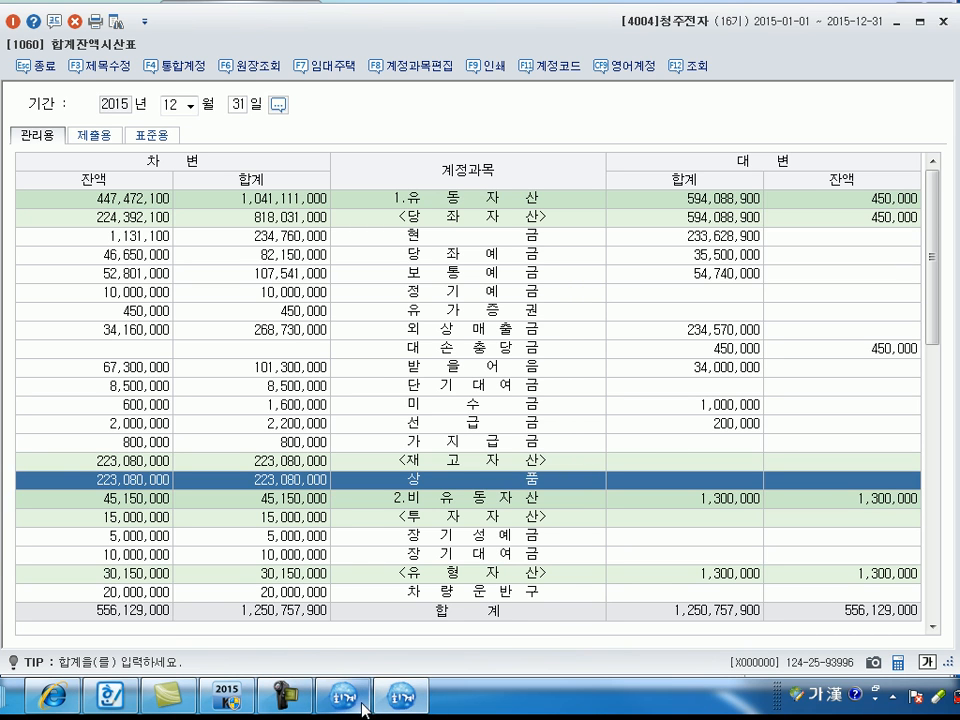
{"action": "left_click", "coordinate": [372, 700]}
{"action": "type", "text": "31"}
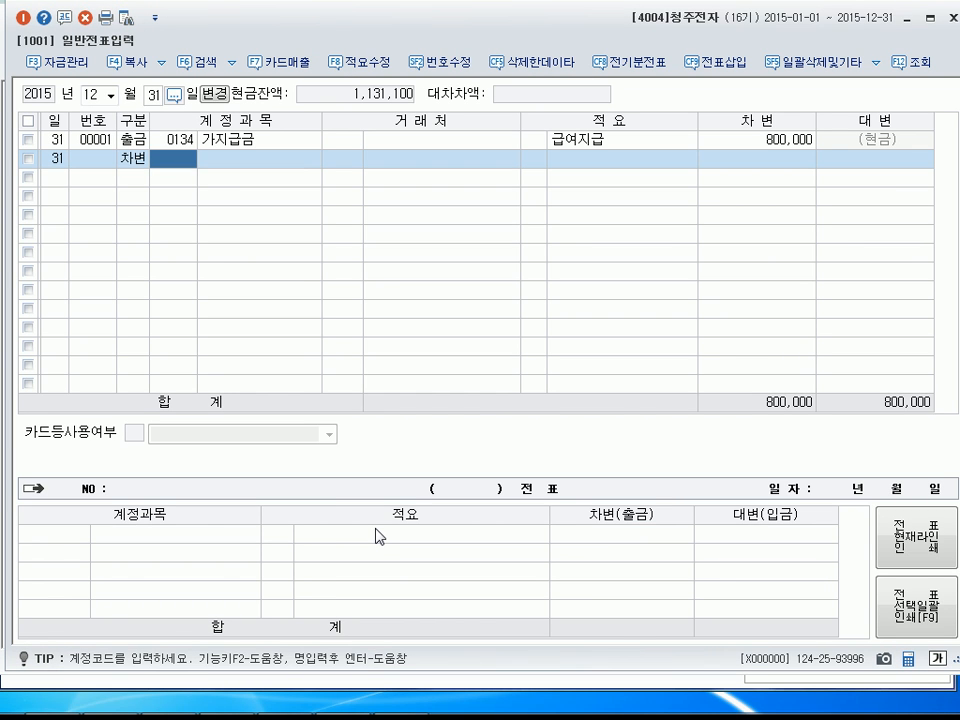
{"action": "key", "text": "Left"}
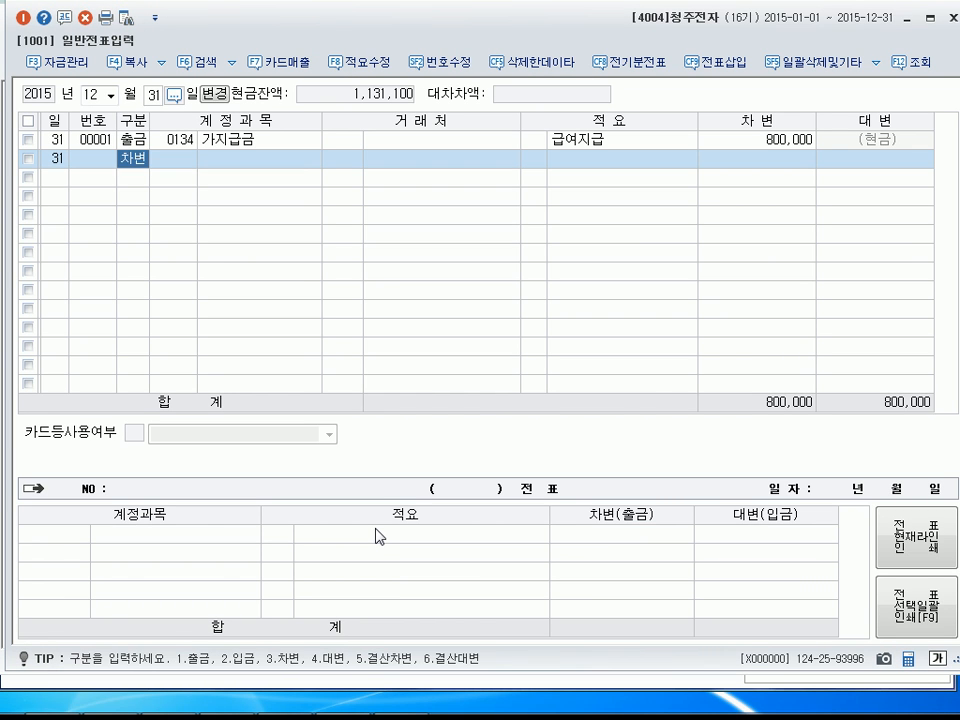
{"action": "key", "text": "5"}
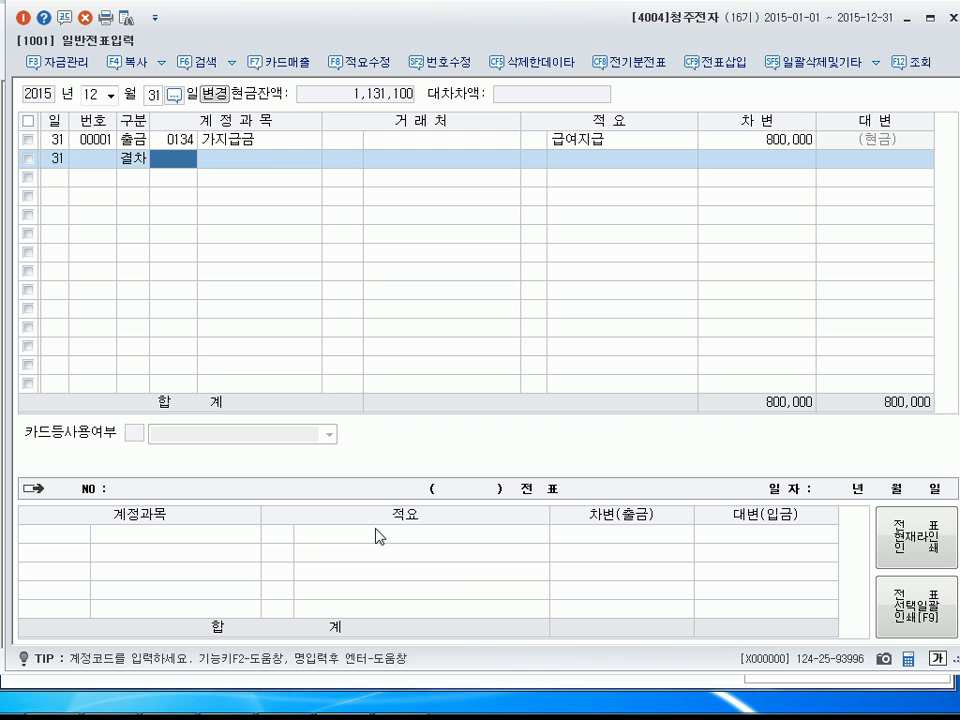
{"action": "type", "text": "451"}
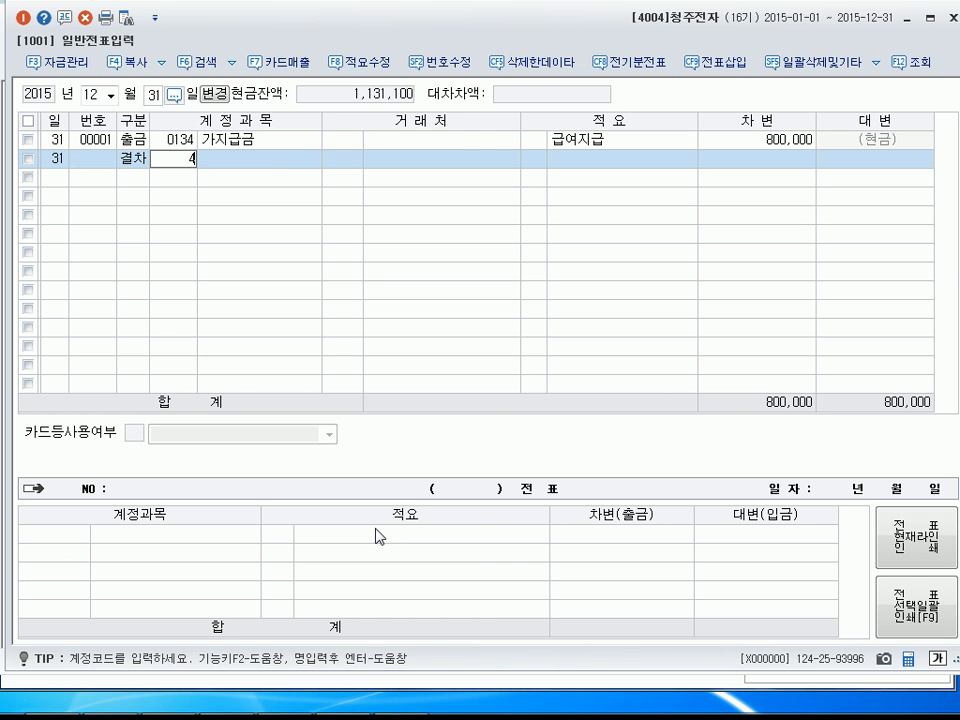
{"action": "key", "text": "Return"}
{"action": "key", "text": "Return"}
{"action": "key", "text": "Return"}
{"action": "key", "text": "Left"}
{"action": "key", "text": "space"}
{"action": "key", "text": "Return"}
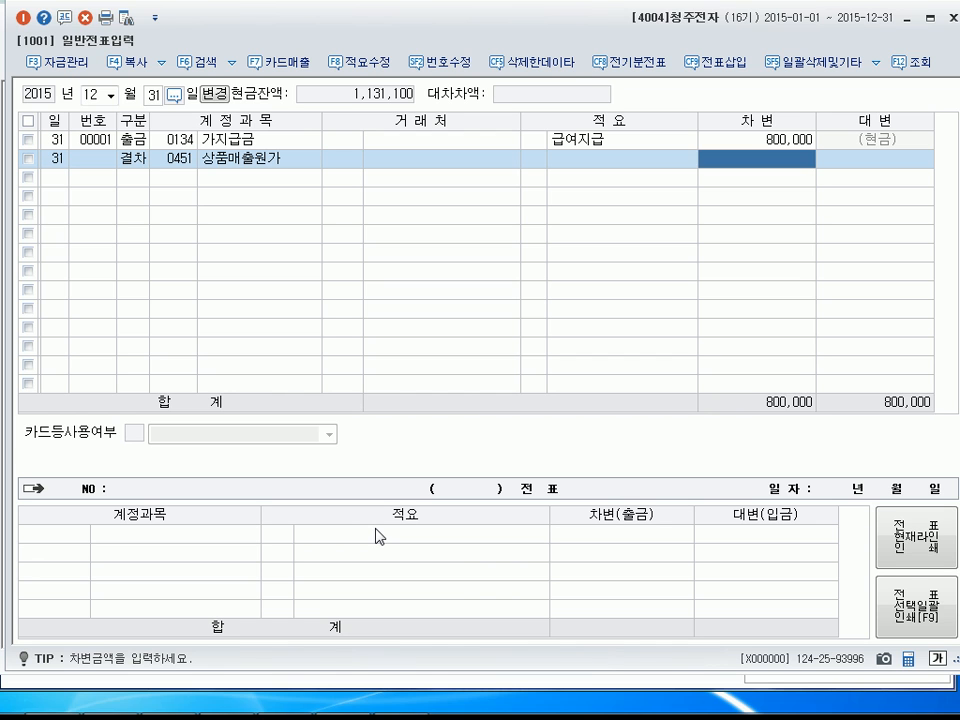
{"action": "type", "text": "219,820,000"}
{"action": "key", "text": "Return"}
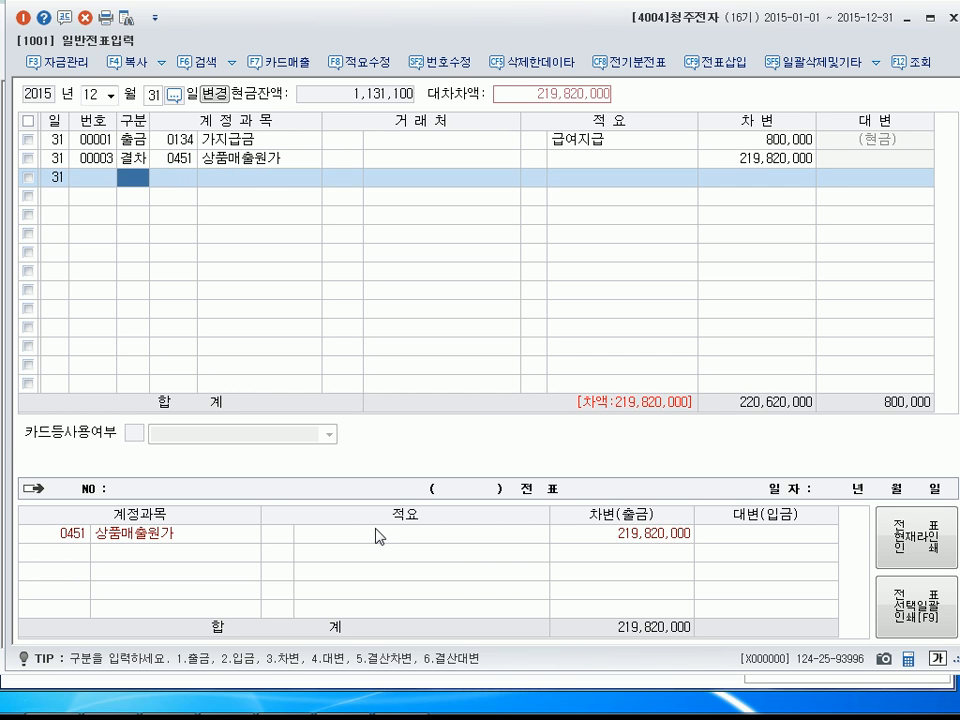
Add the matching settlement credit (결대) line for account 0146 상품 with the amount 219,820,000.
{"action": "type", "text": "6"}
{"action": "key", "text": "Return"}
{"action": "type", "text": "146"}
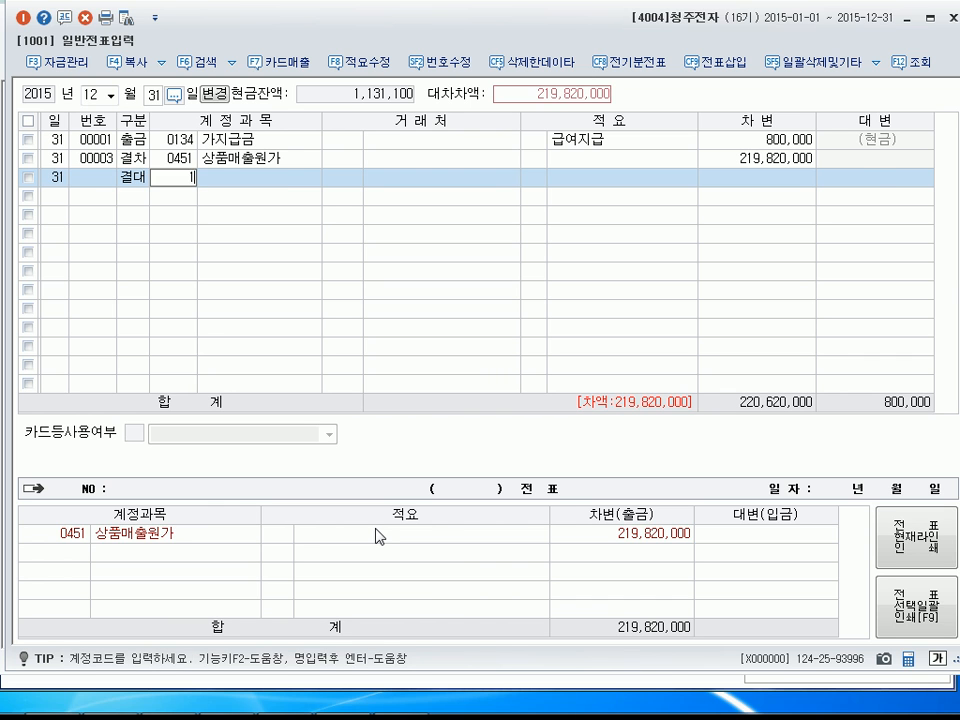
{"action": "key", "text": "Return"}
{"action": "key", "text": "Return"}
{"action": "key", "text": "Return"}
{"action": "key", "text": "Return"}
{"action": "key", "text": "Return"}
{"action": "key", "text": "Return"}
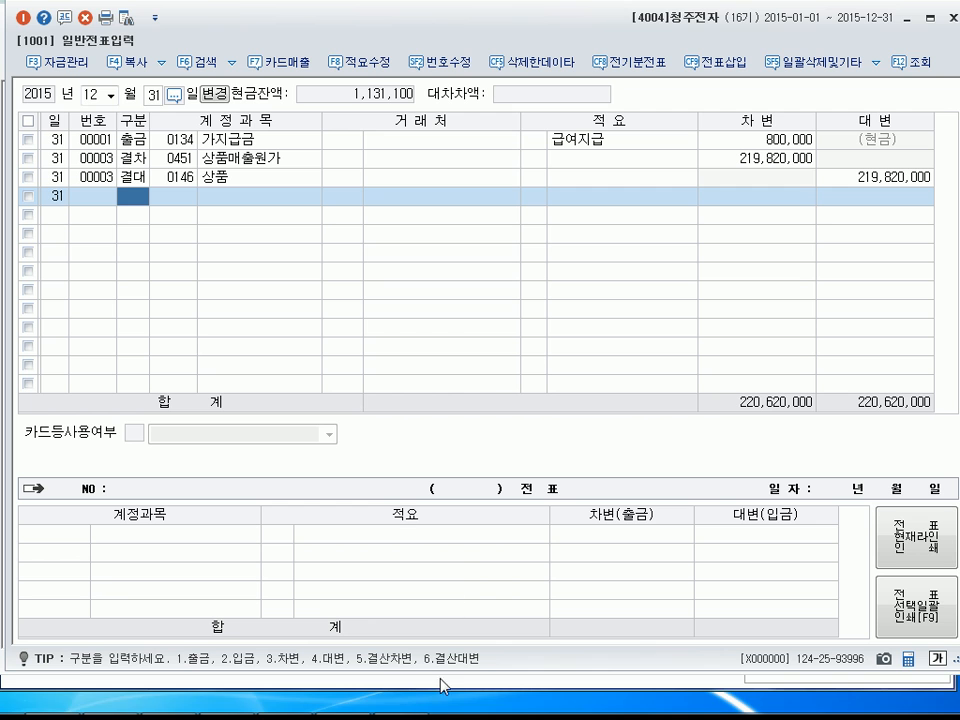
Re-query the December 31 trial balance (합계잔액시산표) and check the debit balances of 상품, 외상매출금 and 받을어음.
{"action": "left_click", "coordinate": [403, 700]}
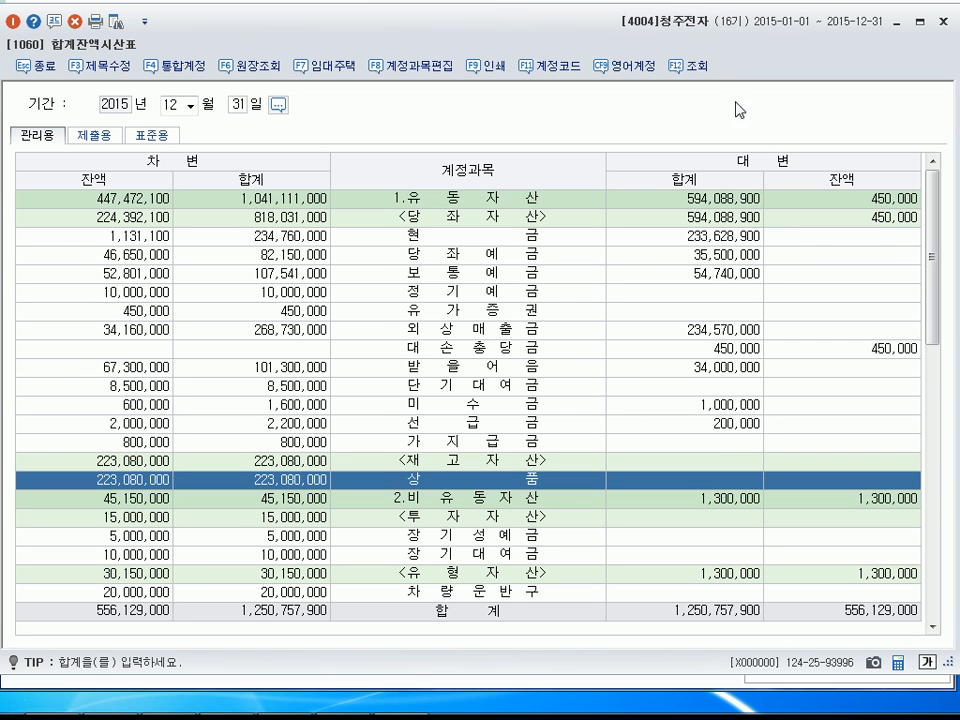
{"action": "left_click", "coordinate": [705, 68]}
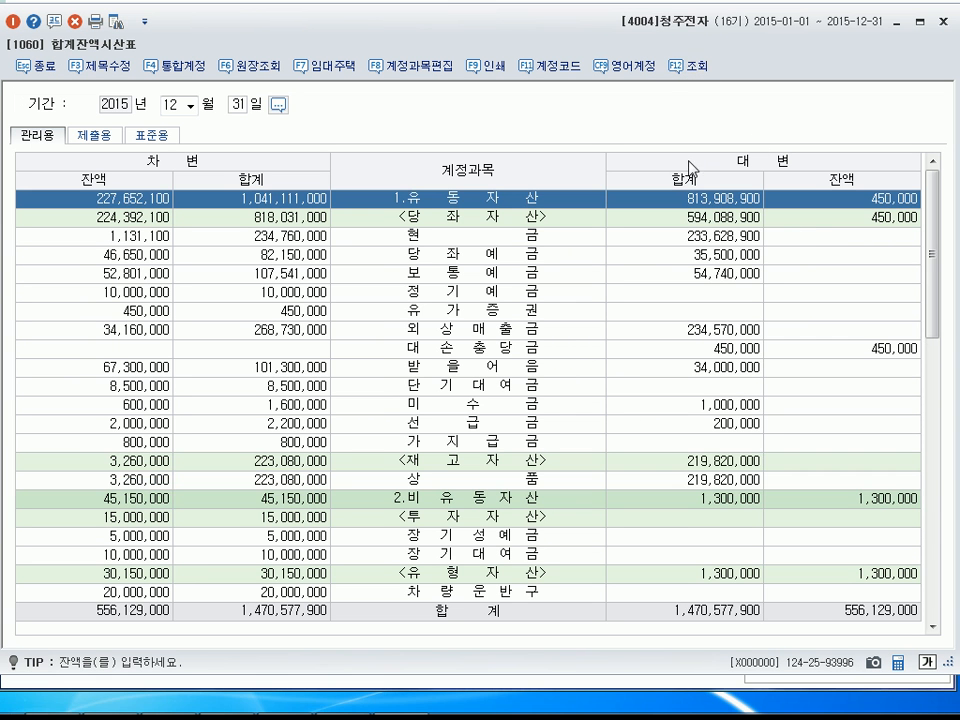
{"action": "left_click", "coordinate": [129, 481]}
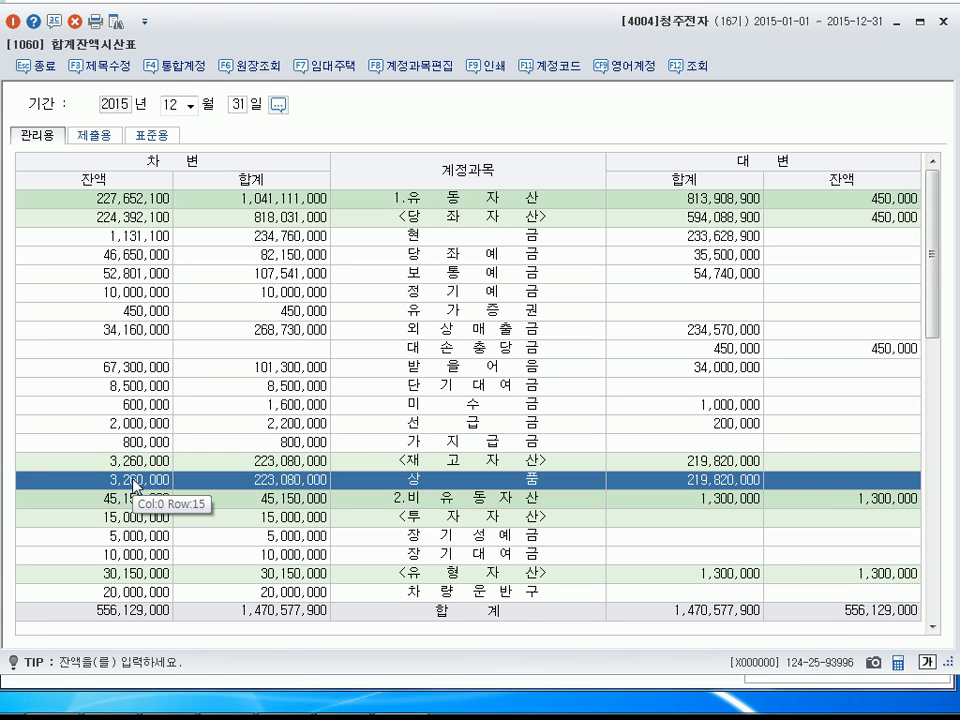
{"action": "left_click", "coordinate": [140, 331]}
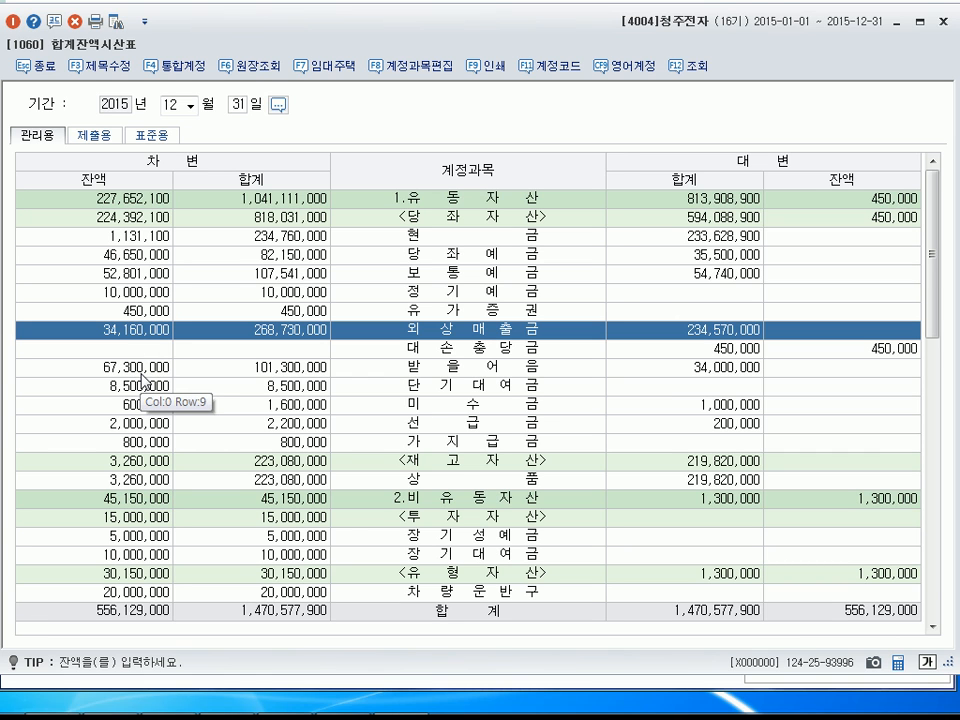
{"action": "left_click", "coordinate": [142, 372]}
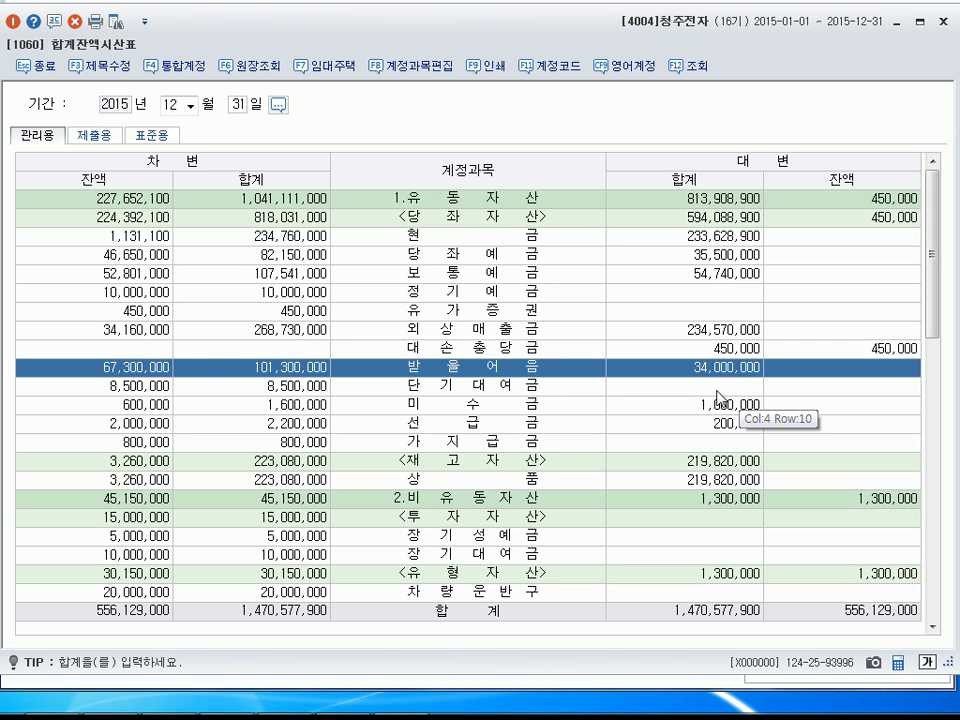
Return to the December 31 general vouchers and add a credit (대변) line for account 0109 대손충당금 with the amount 5,748.
{"action": "left_click", "coordinate": [903, 22]}
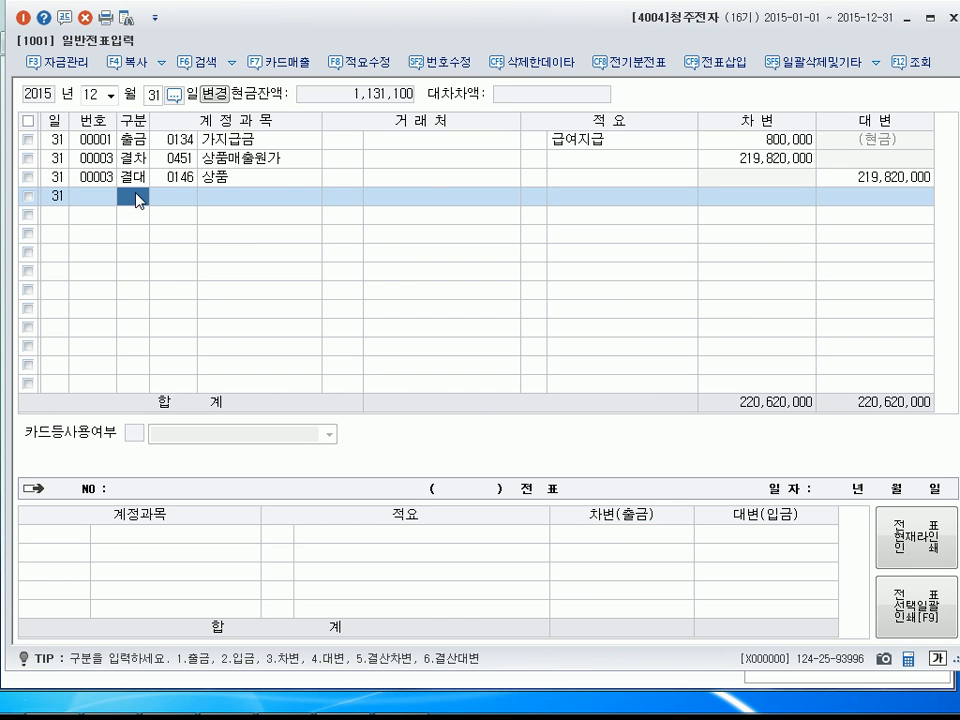
{"action": "type", "text": "4"}
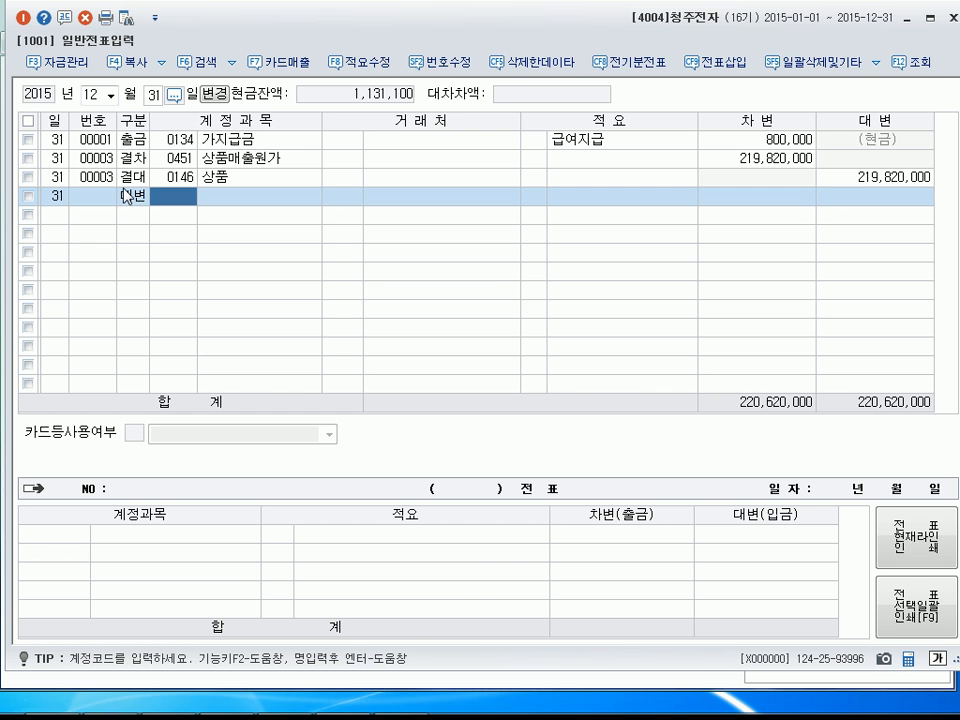
{"action": "type", "text": "109"}
{"action": "key", "text": "Return"}
{"action": "key", "text": "Return"}
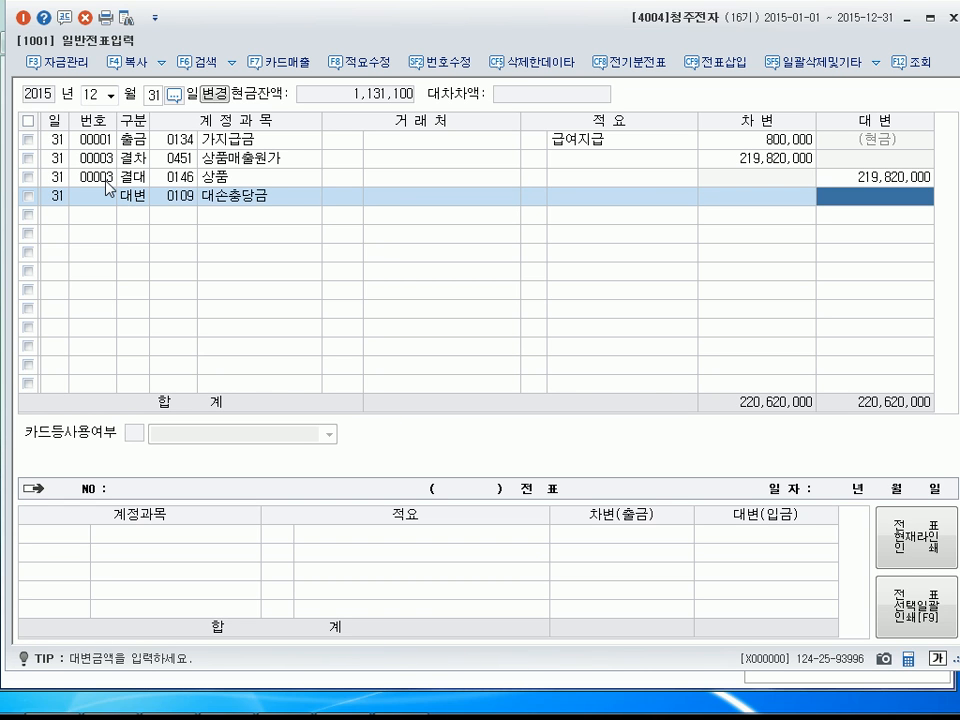
{"action": "type", "text": "5,74"}
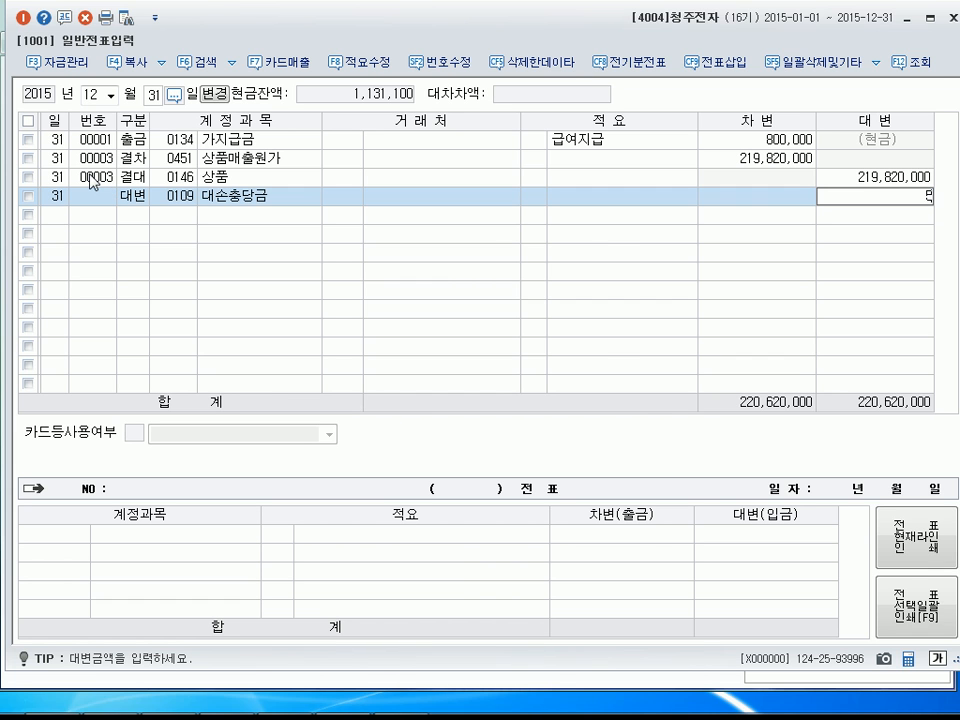
{"action": "type", "text": "8"}
{"action": "key", "text": "Return"}
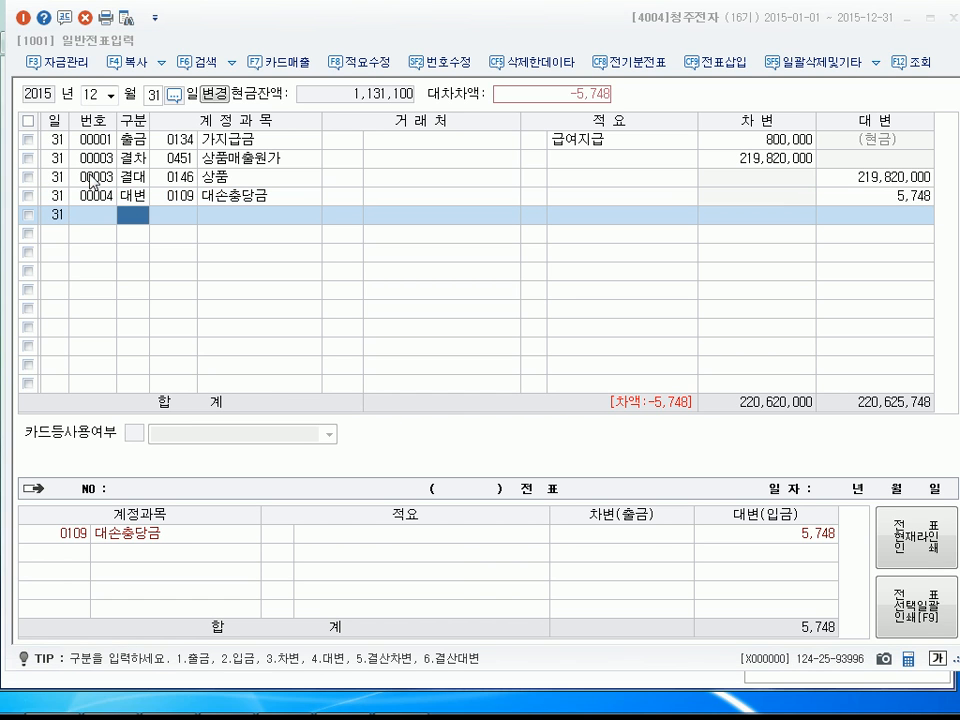
Set the credit amount of the 0109 대손충당금 line to 574,800.
{"action": "left_click", "coordinate": [885, 198]}
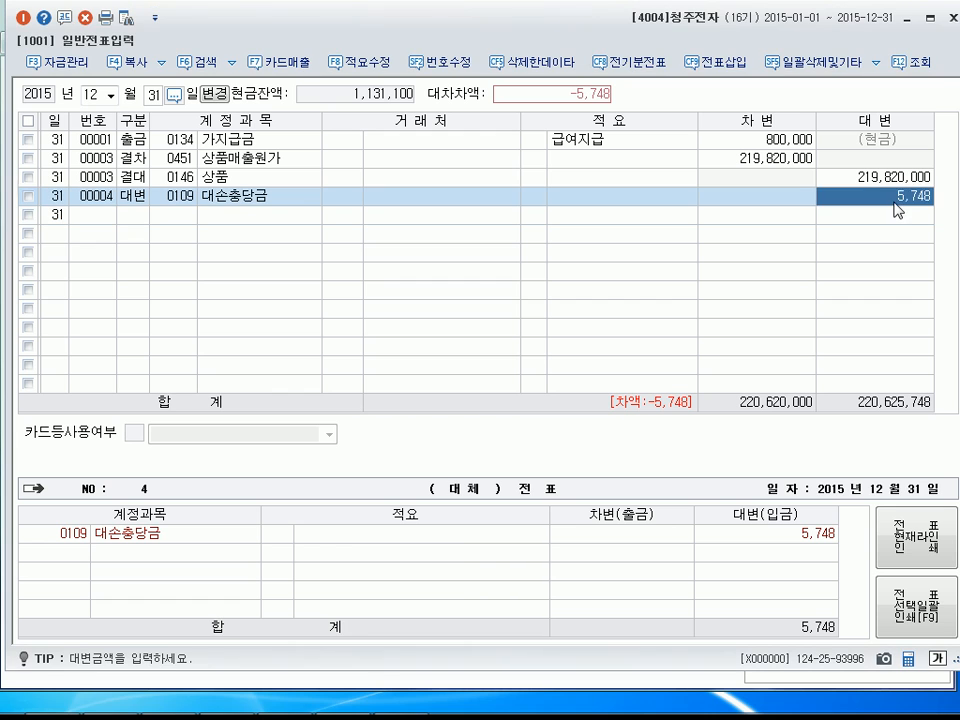
{"action": "type", "text": "5748"}
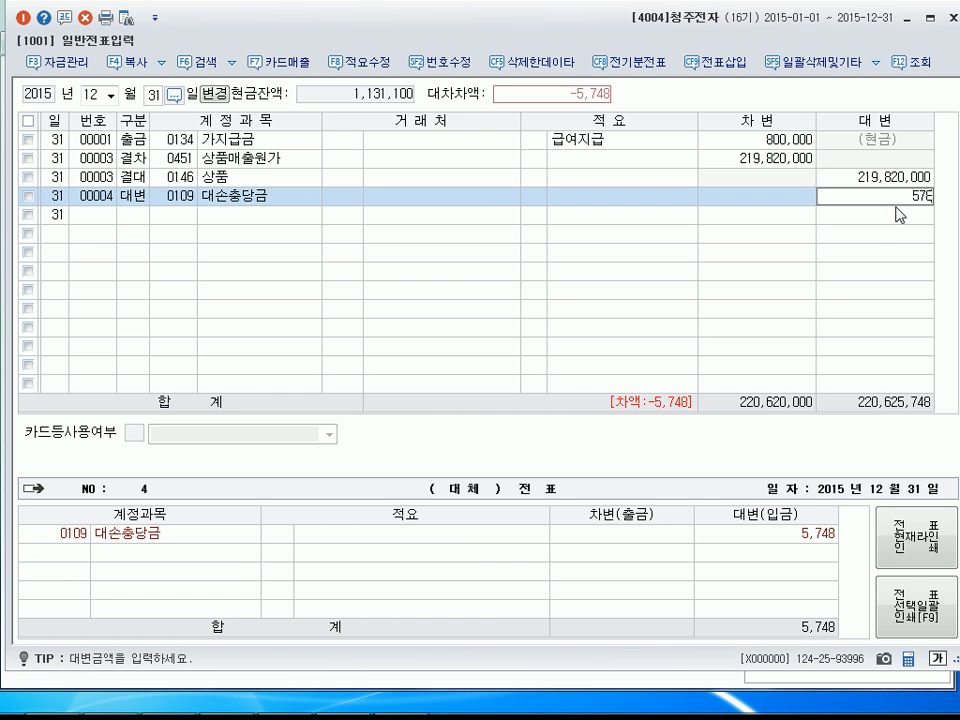
{"action": "key", "text": "BackSpace"}
{"action": "type", "text": "4800"}
{"action": "key", "text": "Return"}
Start another credit (대변) line with account 0111 대손충당금, leaving its customer and description empty.
{"action": "type", "text": "4"}
{"action": "key", "text": "Return"}
{"action": "type", "text": "111"}
{"action": "key", "text": "Return"}
{"action": "key", "text": "Return"}
{"action": "key", "text": "Return"}
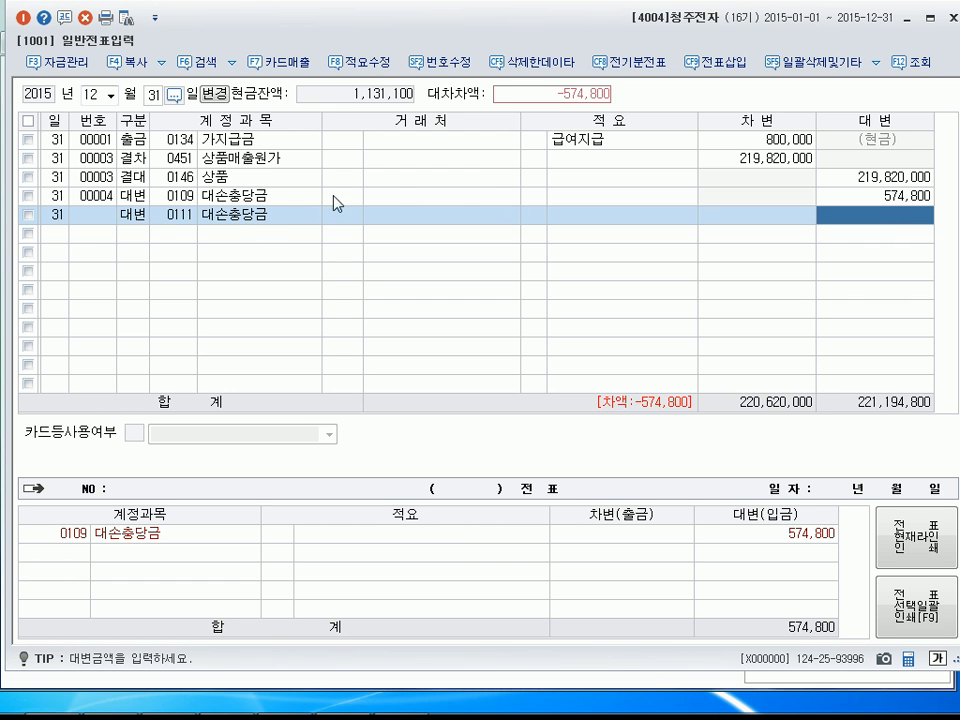
Enter 2,019,000 as the credit amount of the 0111 대손충당금 line.
{"action": "left_click", "coordinate": [152, 208]}
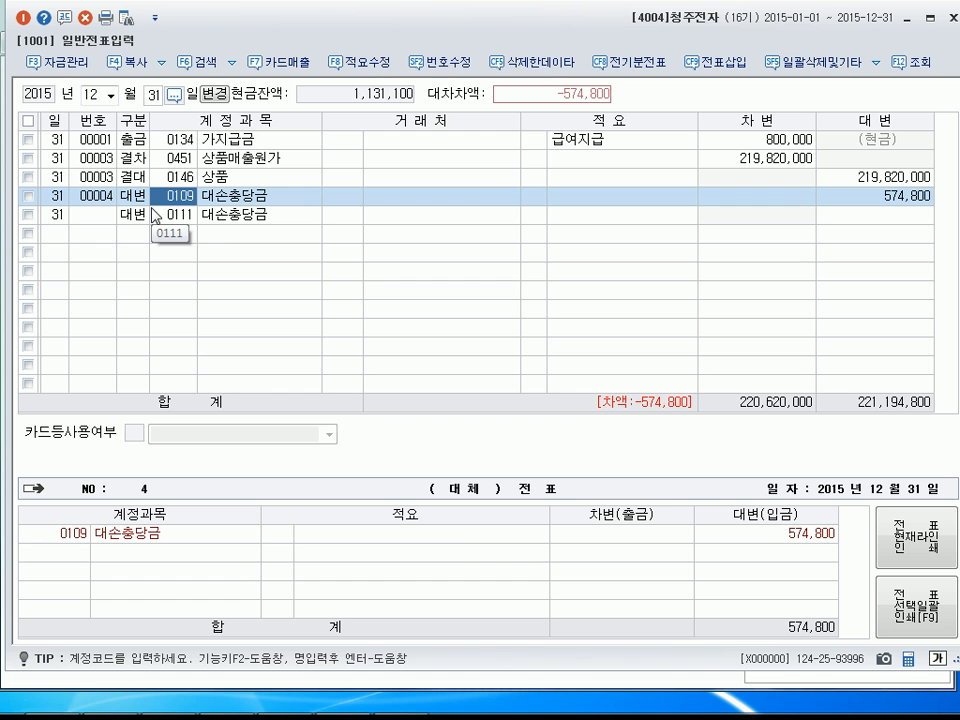
{"action": "left_click", "coordinate": [156, 215]}
{"action": "key", "text": "Return"}
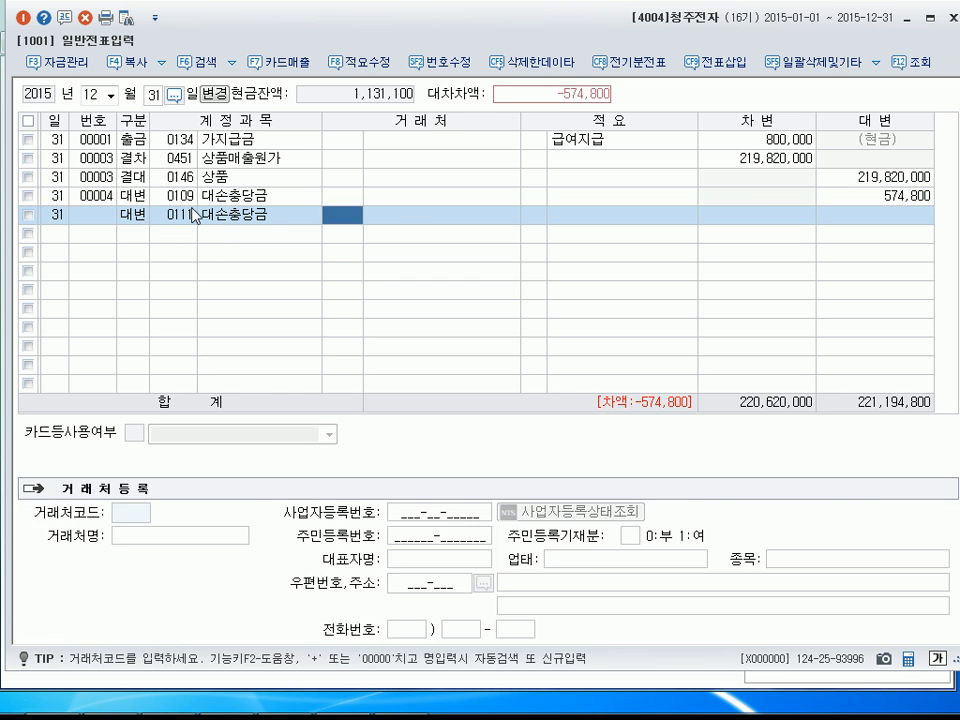
{"action": "key", "text": "Return"}
{"action": "key", "text": "Return"}
{"action": "key", "text": "Return"}
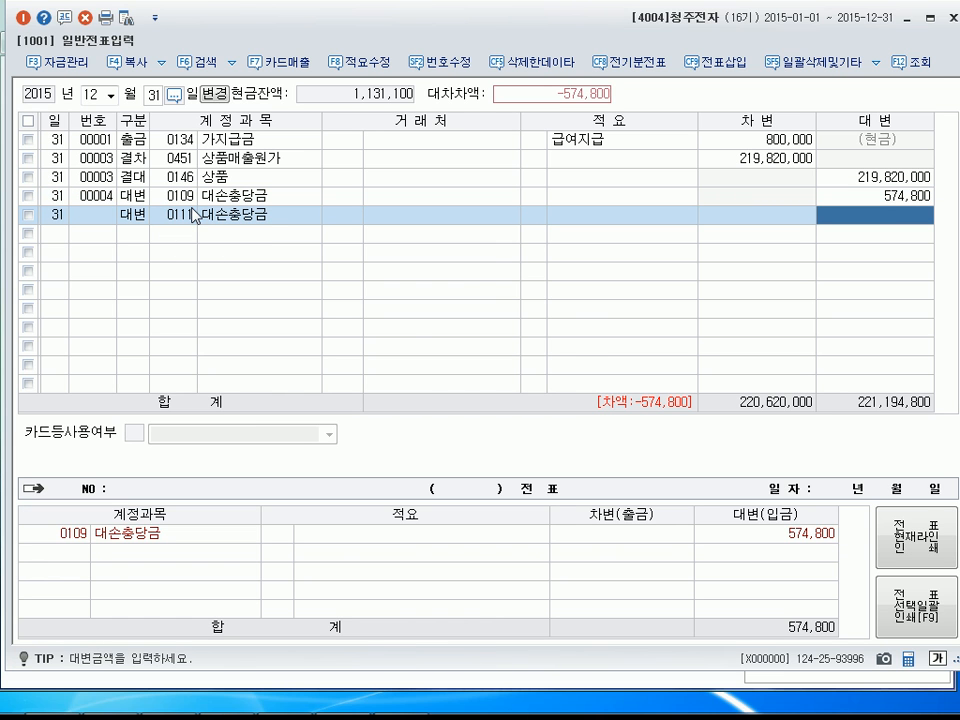
{"action": "key", "text": "Num_Lock"}
{"action": "key", "text": "Num_Lock"}
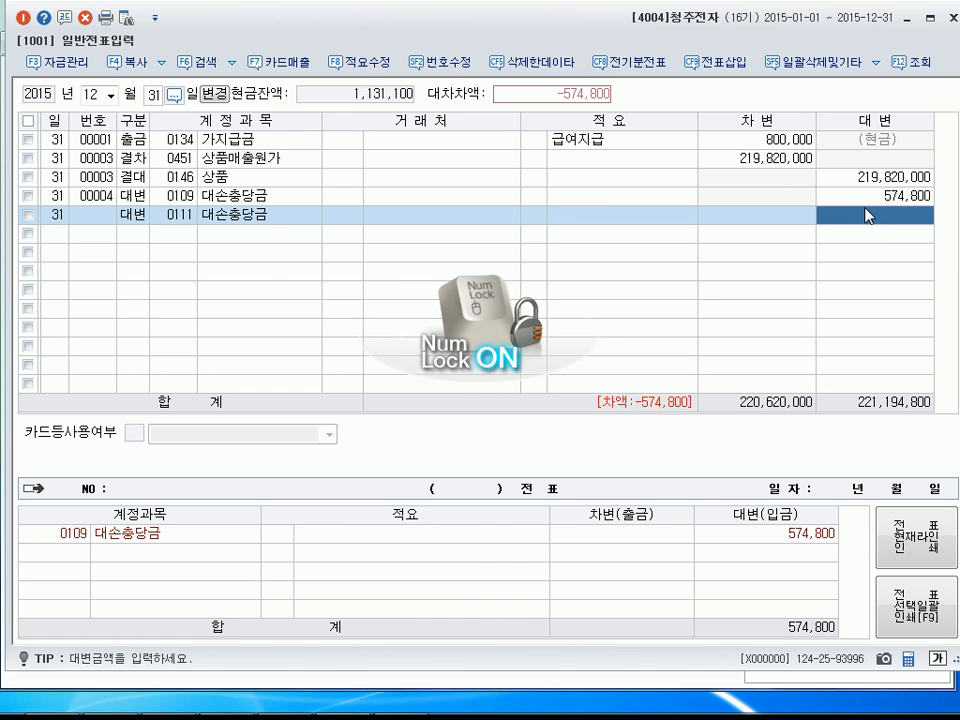
{"action": "type", "text": "2,0"}
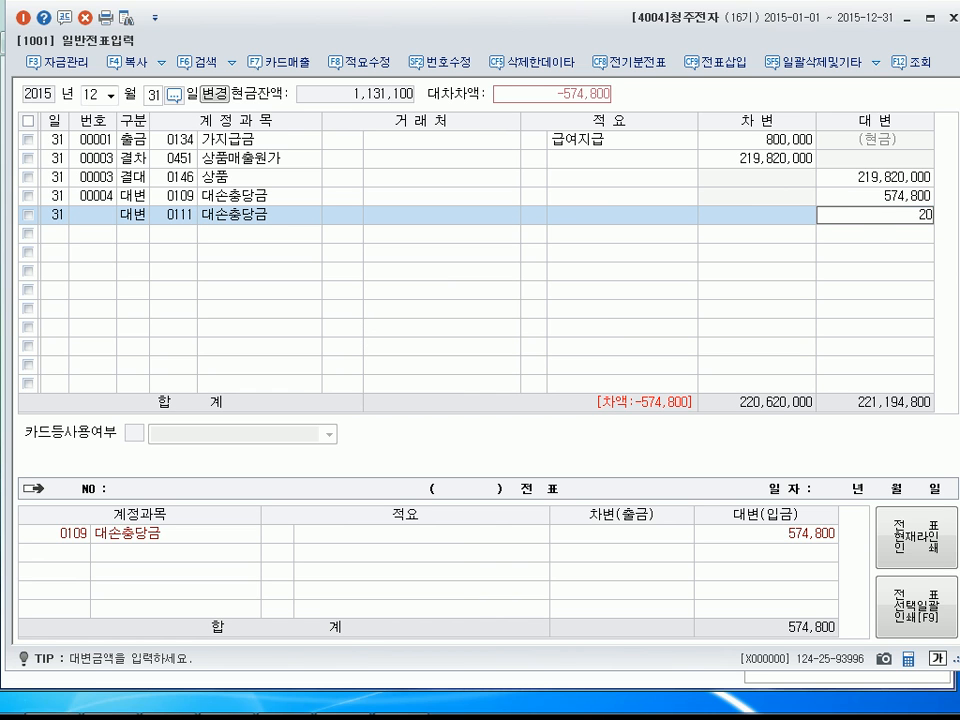
{"action": "type", "text": "19,000"}
{"action": "key", "text": "Return"}
Add a debit (차변) line for account 0835 대손상각비, found by its name, with the balancing amount 2,593,800.
{"action": "type", "text": "3"}
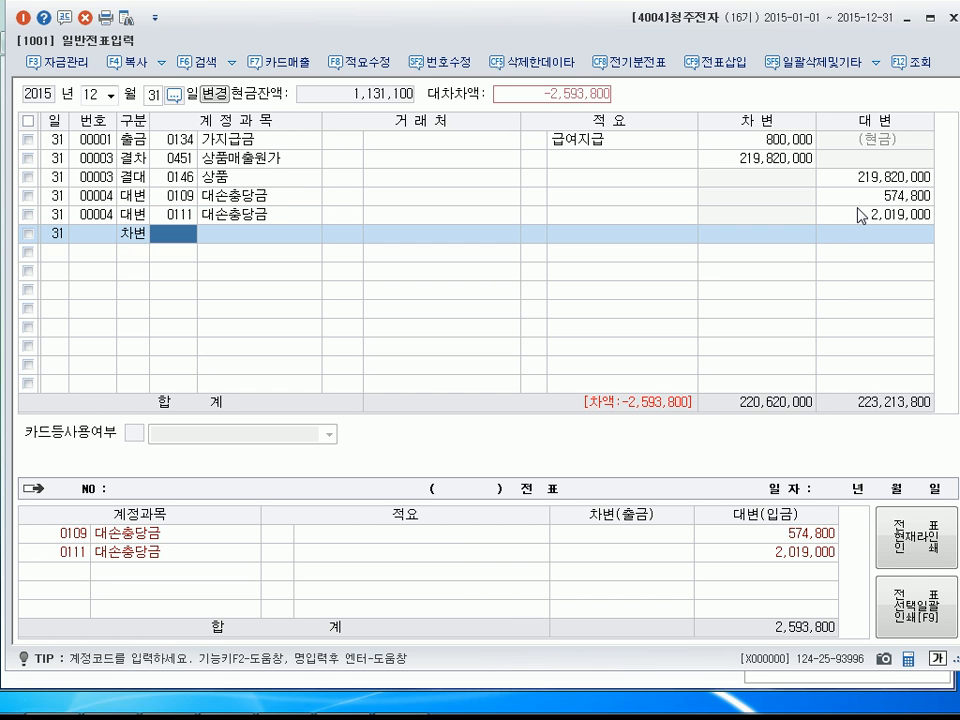
{"action": "type", "text": "대손ㅊ"}
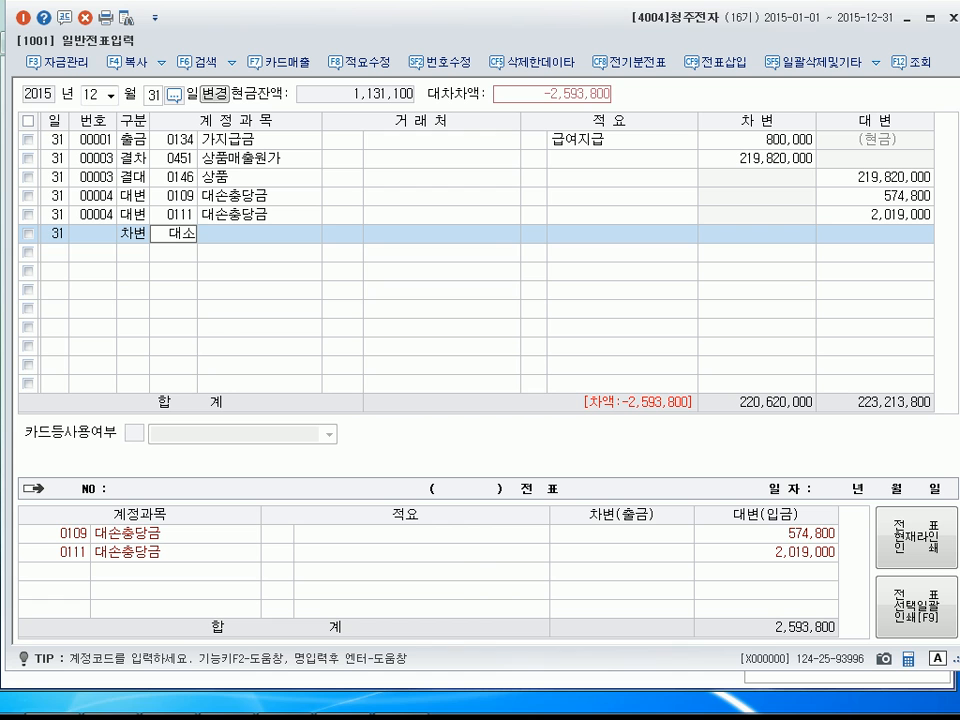
{"action": "type", "text": "ㅜㅇ"}
{"action": "key", "text": "BackSpace"}
{"action": "key", "text": "BackSpace"}
{"action": "key", "text": "BackSpace"}
{"action": "type", "text": "ㅅㅏㅇ"}
{"action": "key", "text": "Return"}
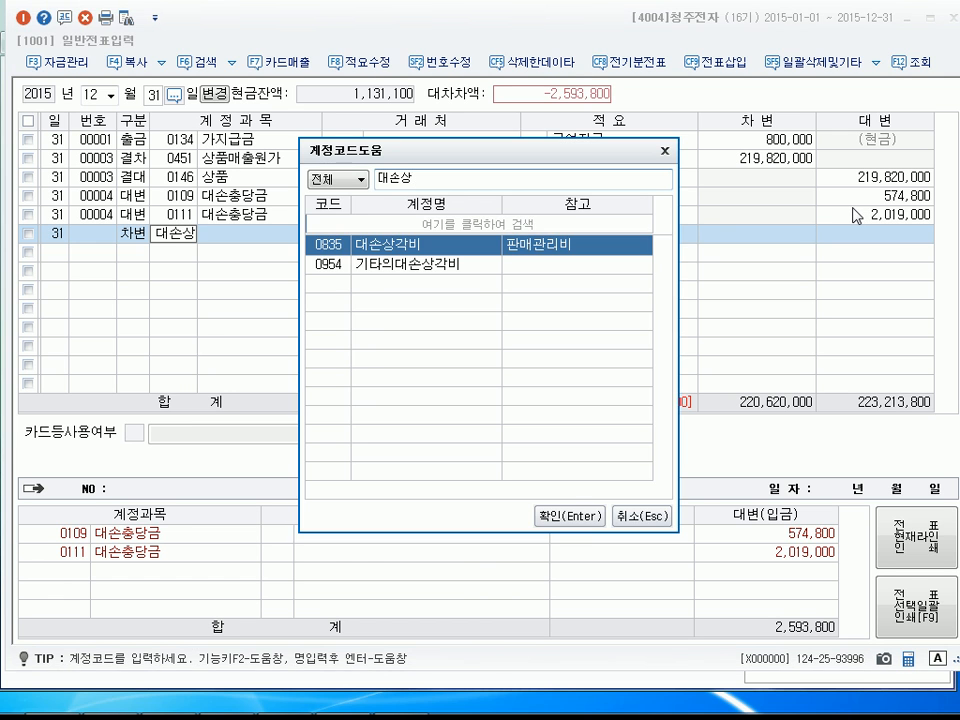
{"action": "key", "text": "Escape"}
{"action": "key", "text": "Return"}
{"action": "key", "text": "Return"}
{"action": "key", "text": "Return"}
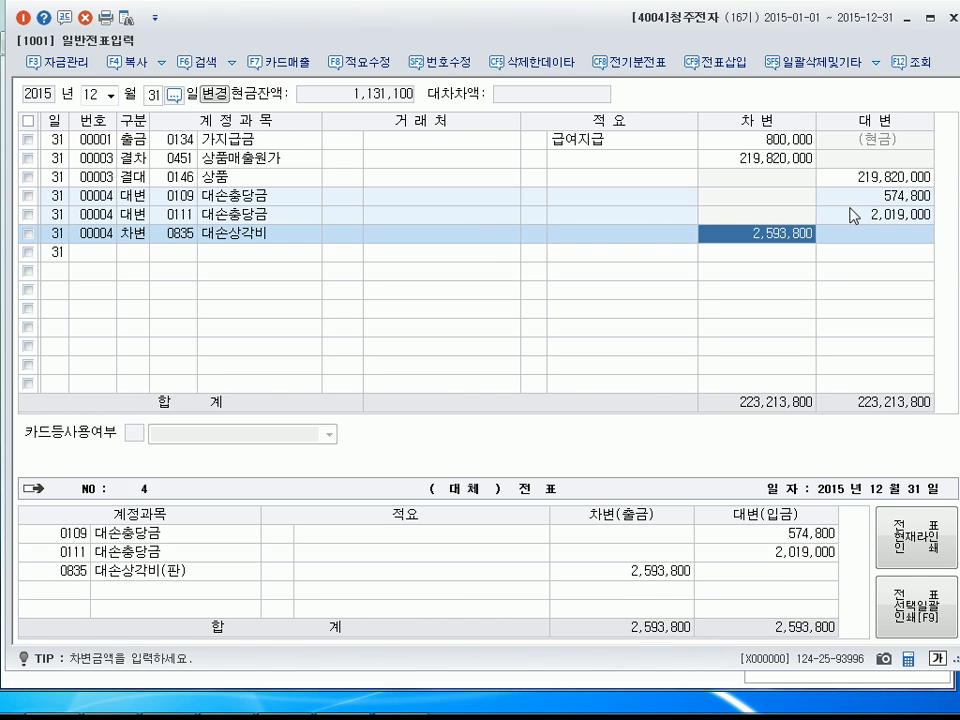
{"action": "key", "text": "Return"}
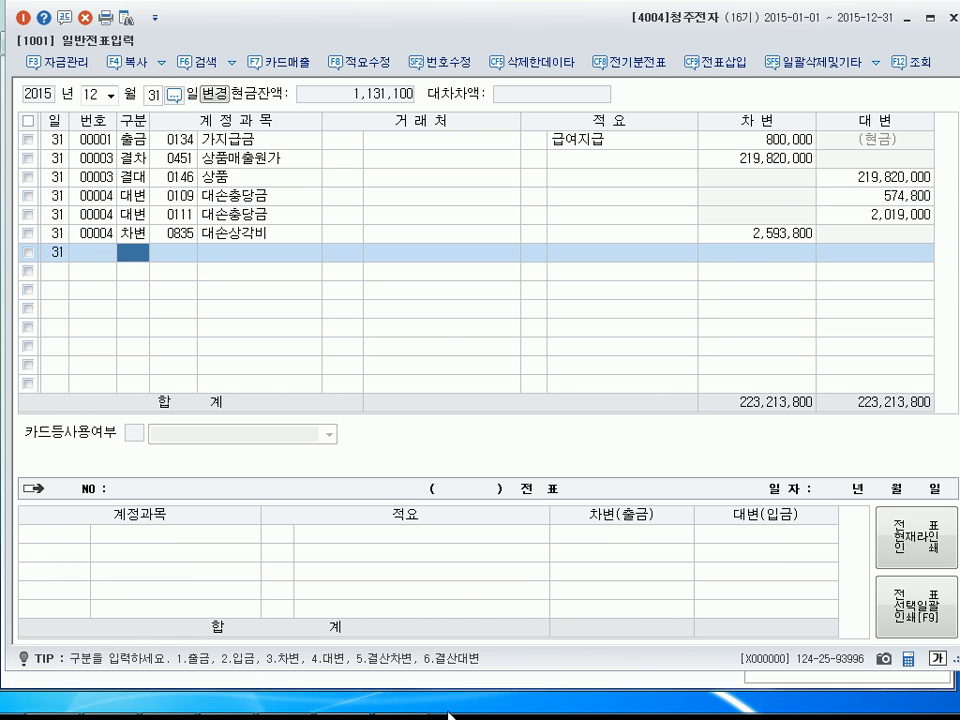
Re-query the December 31 trial balance and check the 대손충당금 balance of 외상매출금 and the 받을어음 balance.
{"action": "left_click", "coordinate": [405, 698]}
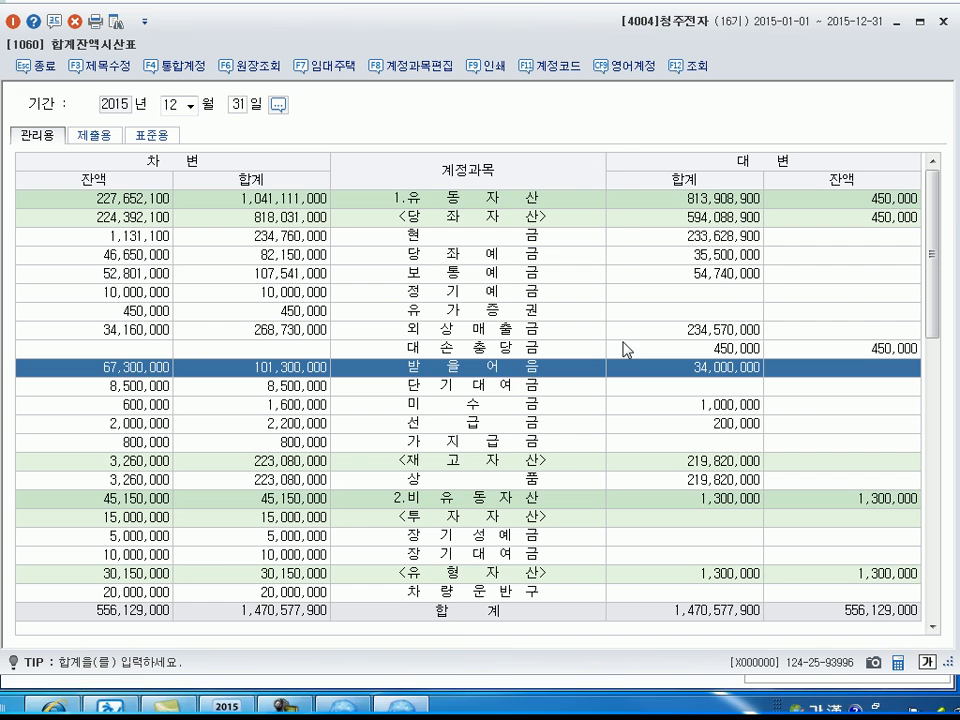
{"action": "left_click", "coordinate": [695, 70]}
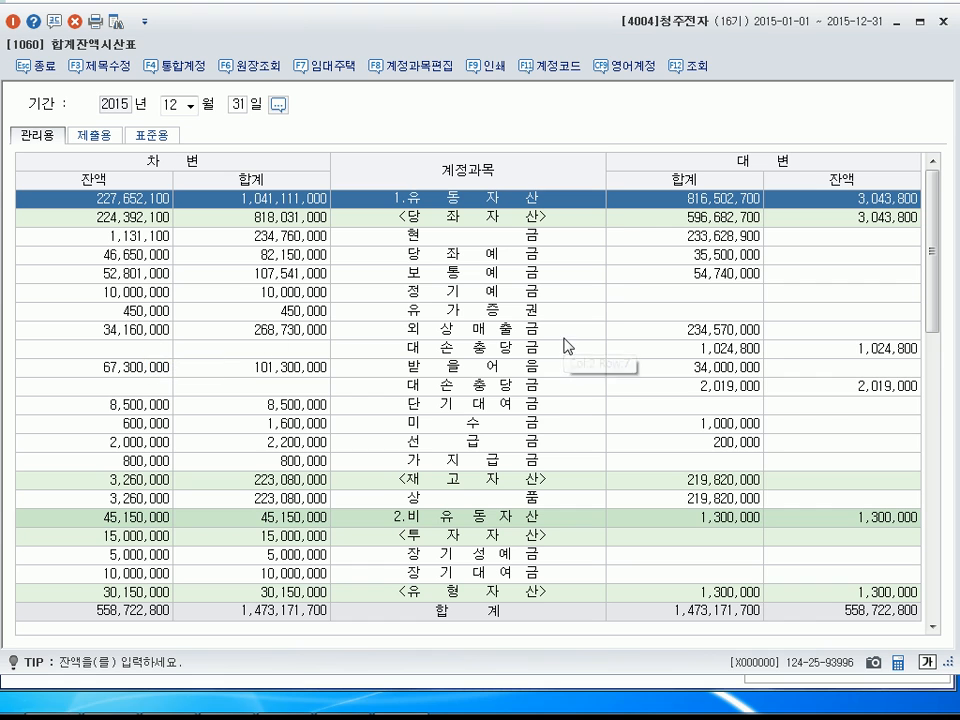
{"action": "left_click", "coordinate": [911, 352]}
{"action": "left_click", "coordinate": [155, 370]}
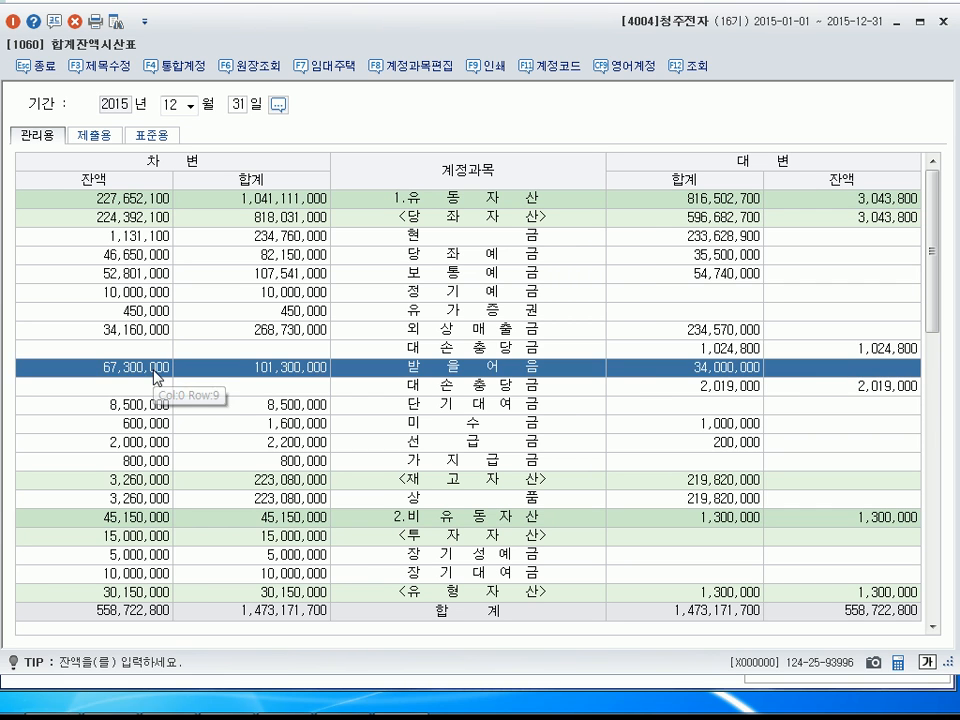
Return to the December 31 general vouchers and add a debit (차변) line for account 0818 감가상각비 with amount 2,000,000.
{"action": "left_click", "coordinate": [877, 392]}
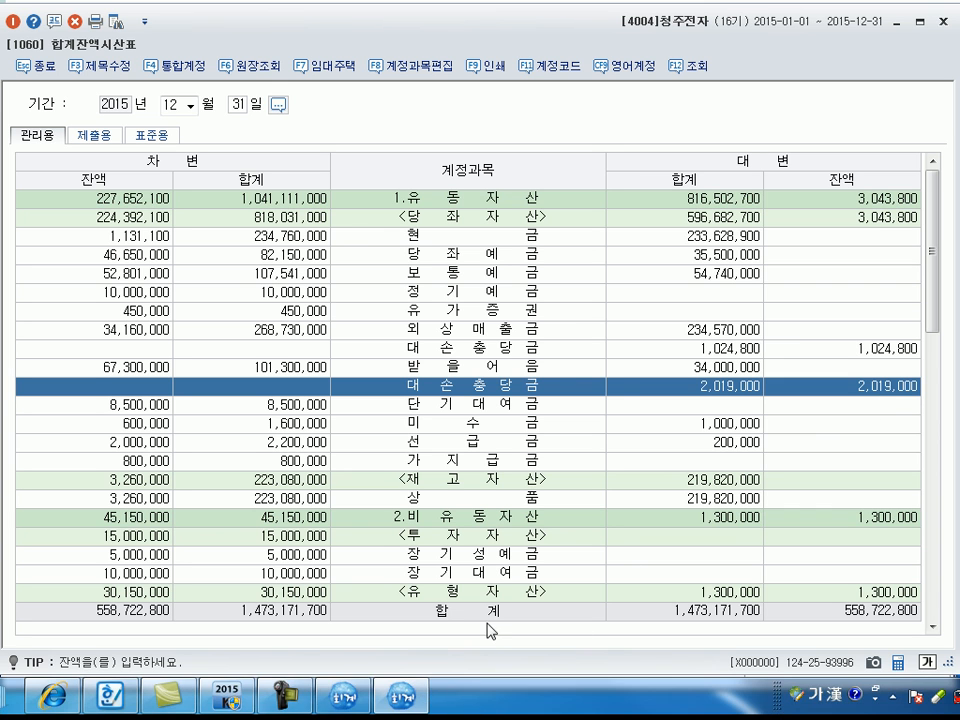
{"action": "left_click", "coordinate": [365, 708]}
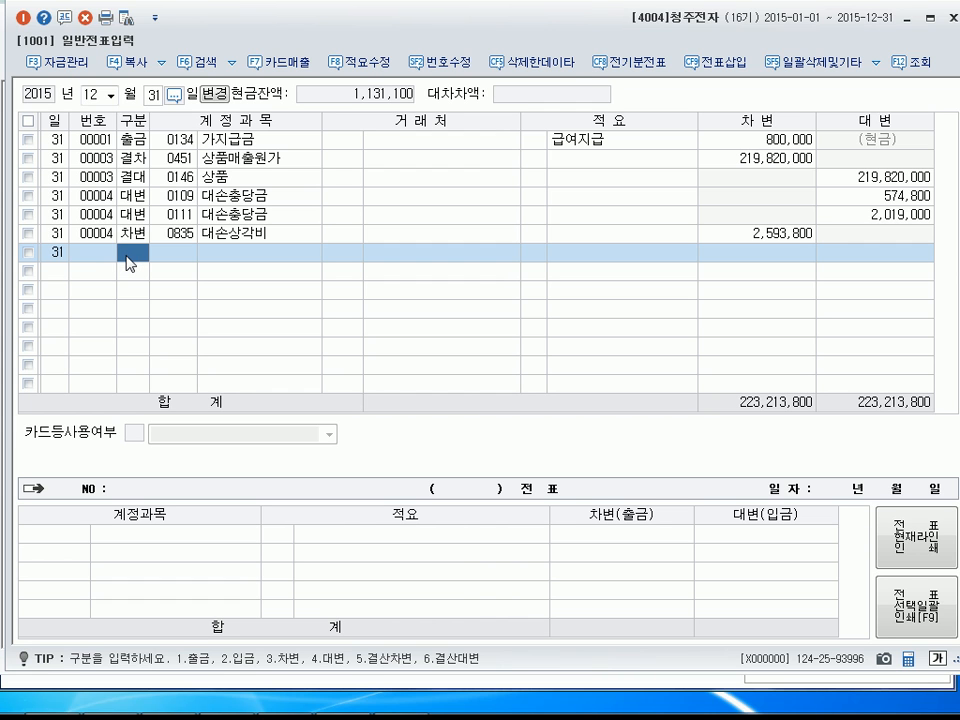
{"action": "type", "text": "3"}
{"action": "type", "text": "818"}
{"action": "key", "text": "Return"}
{"action": "key", "text": "Return"}
{"action": "key", "text": "Return"}
{"action": "type", "text": "2,000,000"}
{"action": "key", "text": "Return"}
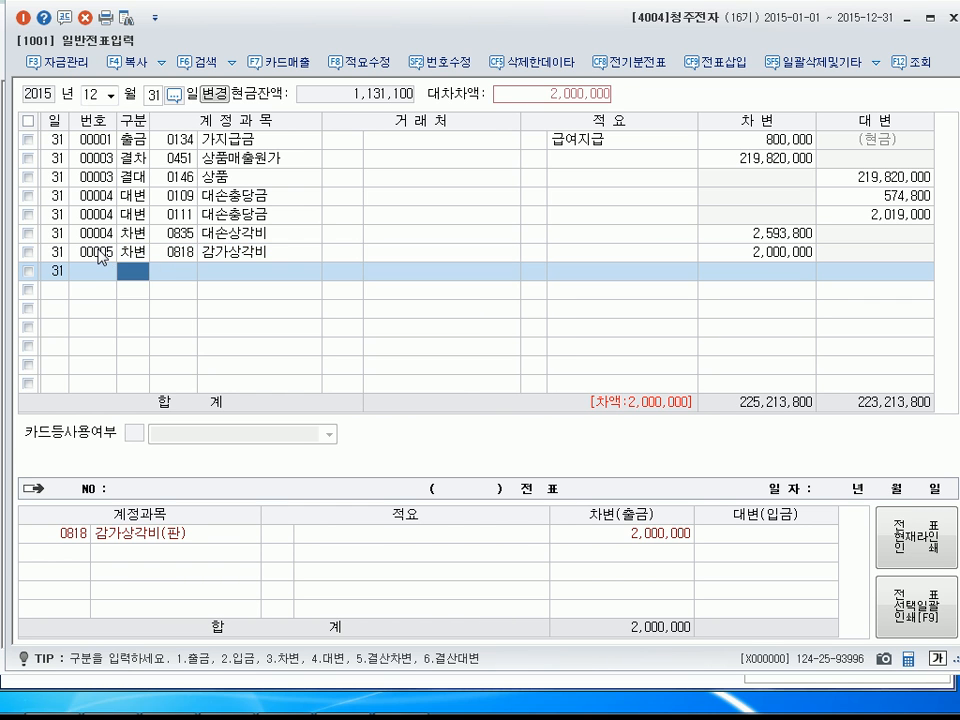
Add a credit (대변) line for account 0209 감가상각누계액 with the balancing amount 2,000,000, leaving customer and description empty.
{"action": "type", "text": "4"}
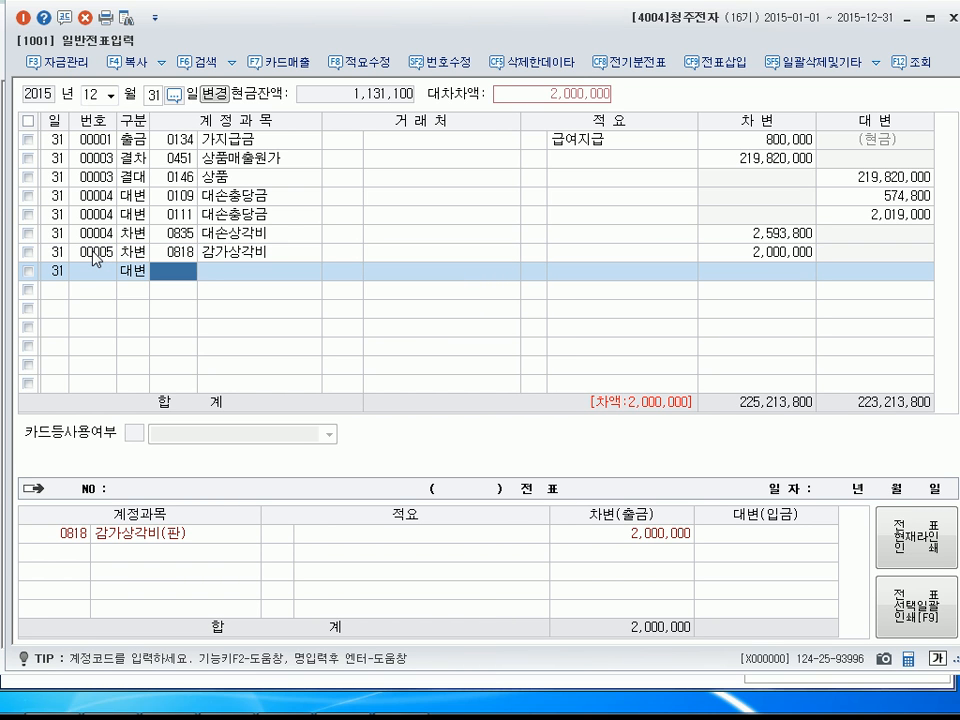
{"action": "type", "text": "209"}
{"action": "key", "text": "Return"}
{"action": "key", "text": "Return"}
{"action": "key", "text": "Return"}
{"action": "key", "text": "Return"}
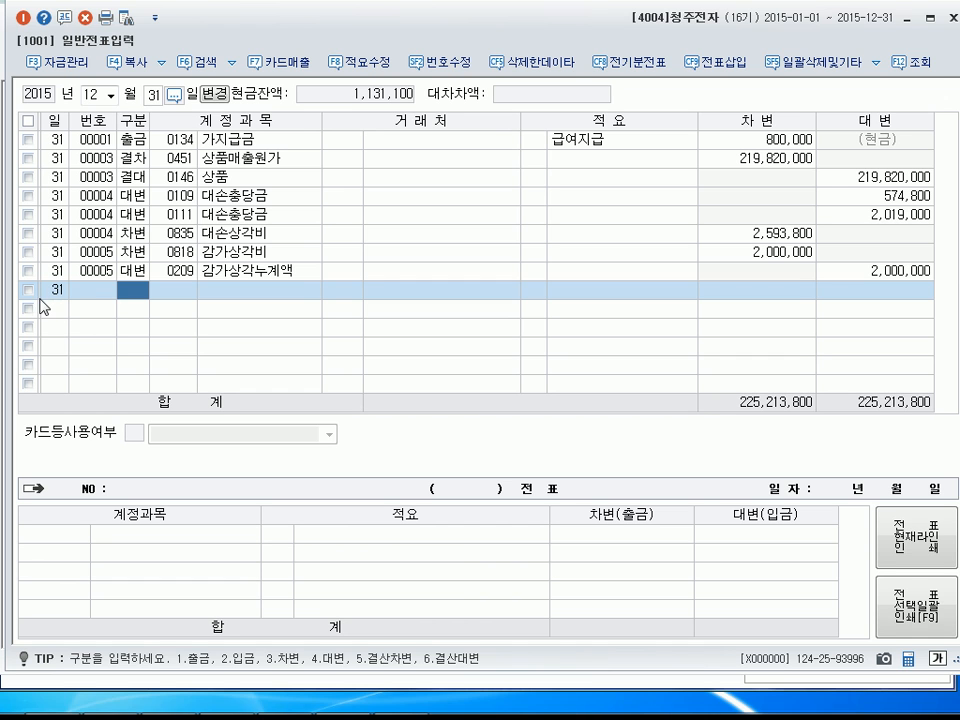
Add a debit (차변) line for account 0133 선급비용, found by its name, with amount 100,000.
{"action": "type", "text": "3"}
{"action": "type", "text": "선급비"}
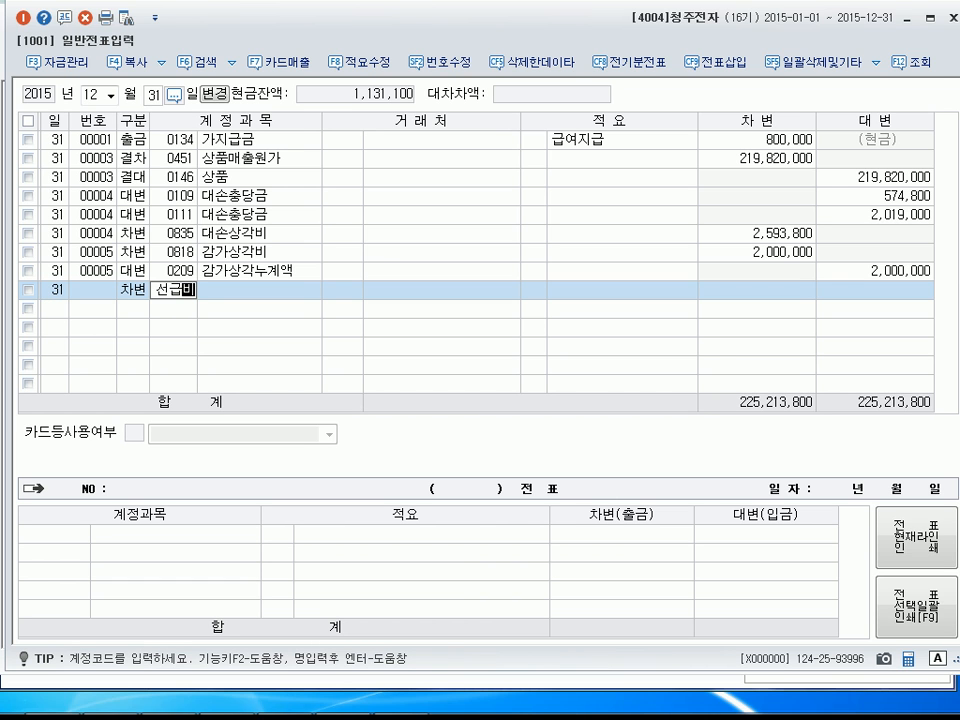
{"action": "key", "text": "Return"}
{"action": "key", "text": "Return"}
{"action": "key", "text": "Return"}
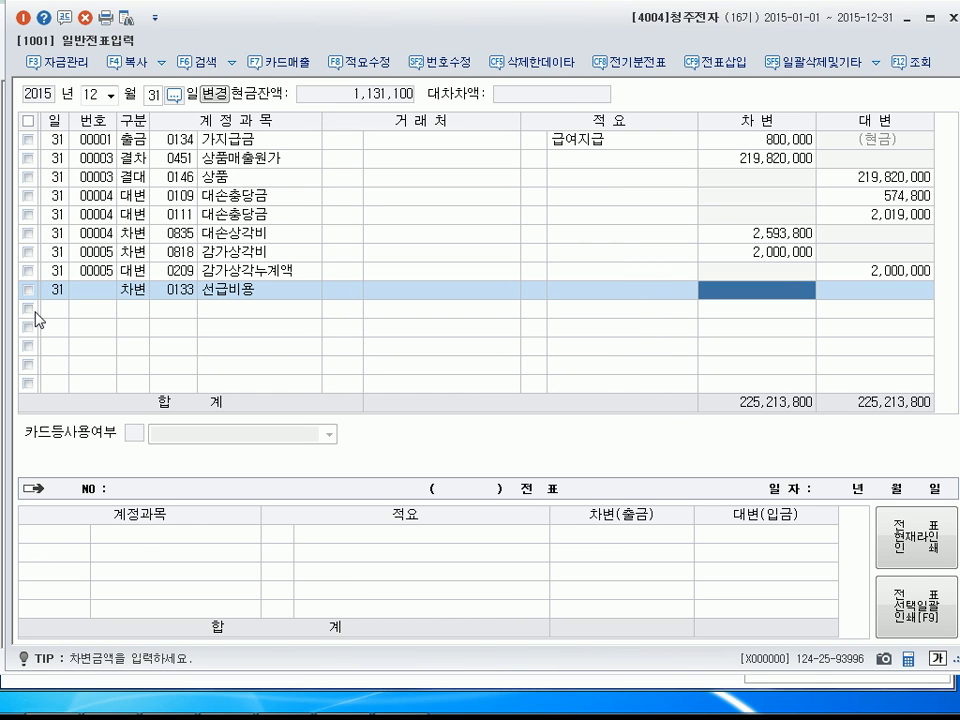
{"action": "type", "text": "1000000"}
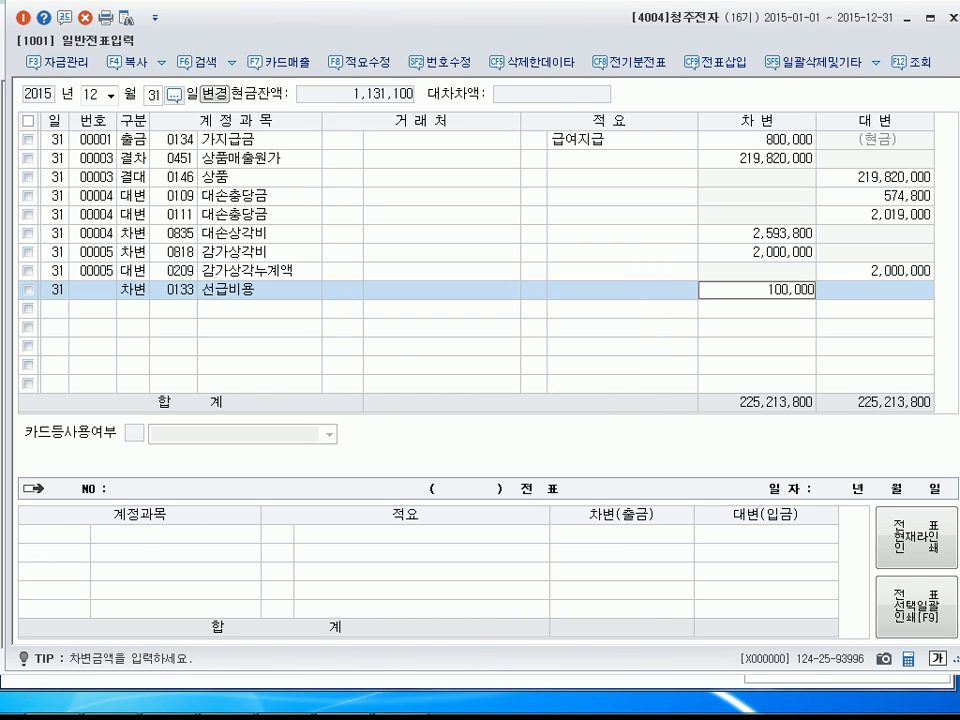
{"action": "key", "text": "Return"}
Add a credit (대변) line for account 0951 이자비용, found by searching 이자, with the balancing amount 100,000.
{"action": "type", "text": "4"}
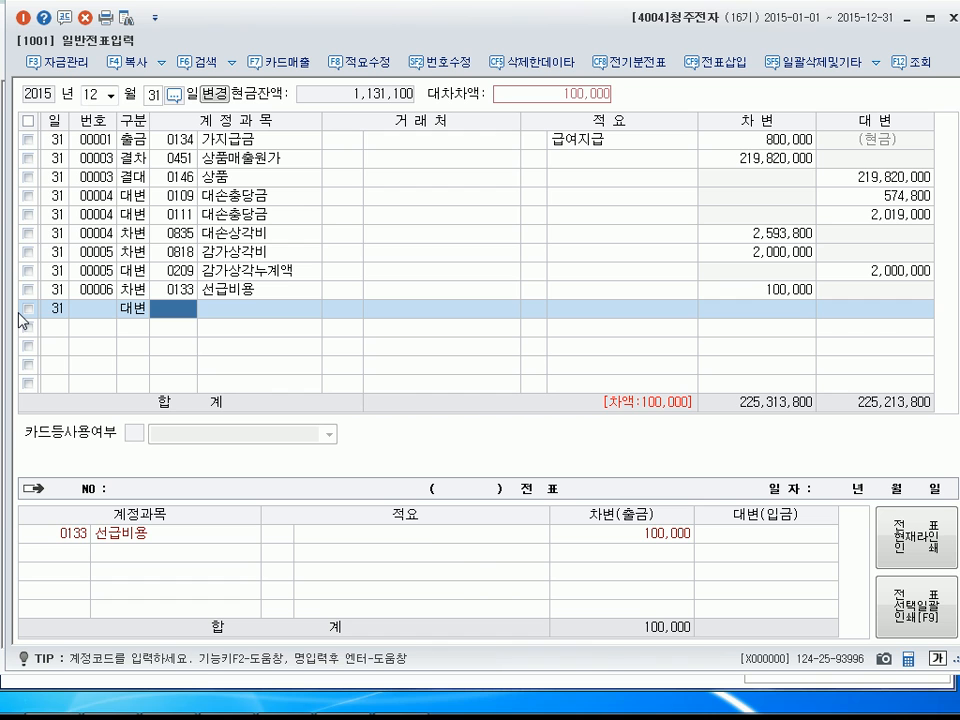
{"action": "type", "text": "이재"}
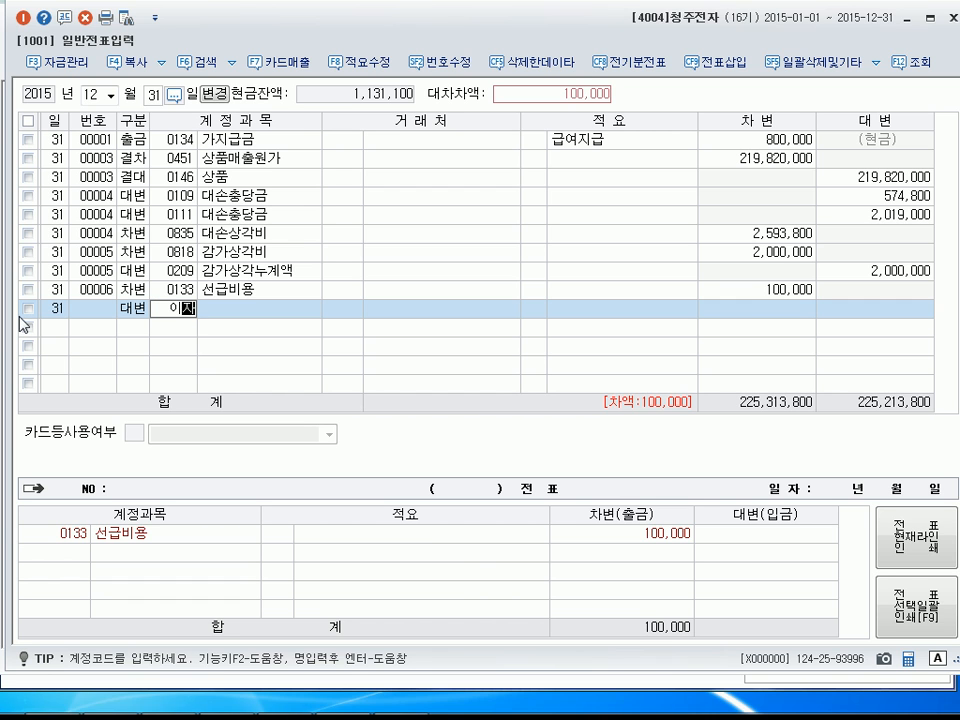
{"action": "key", "text": "Return"}
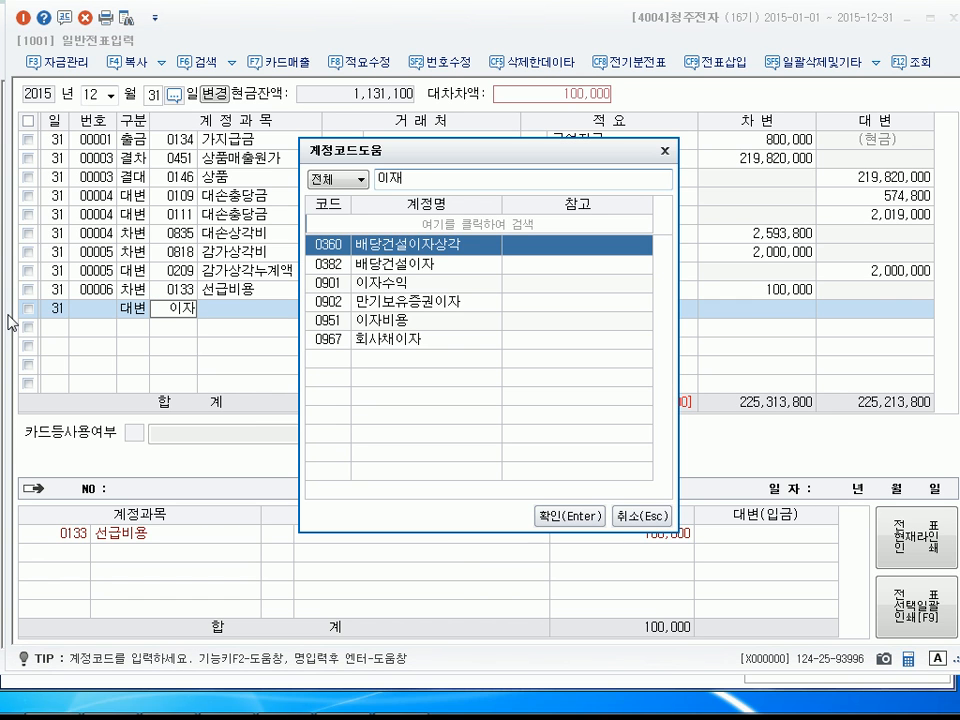
{"action": "key", "text": "Down"}
{"action": "key", "text": "Down"}
{"action": "key", "text": "Down"}
{"action": "key", "text": "Down"}
{"action": "key", "text": "Return"}
{"action": "key", "text": "Return"}
{"action": "key", "text": "Return"}
{"action": "key", "text": "Return"}
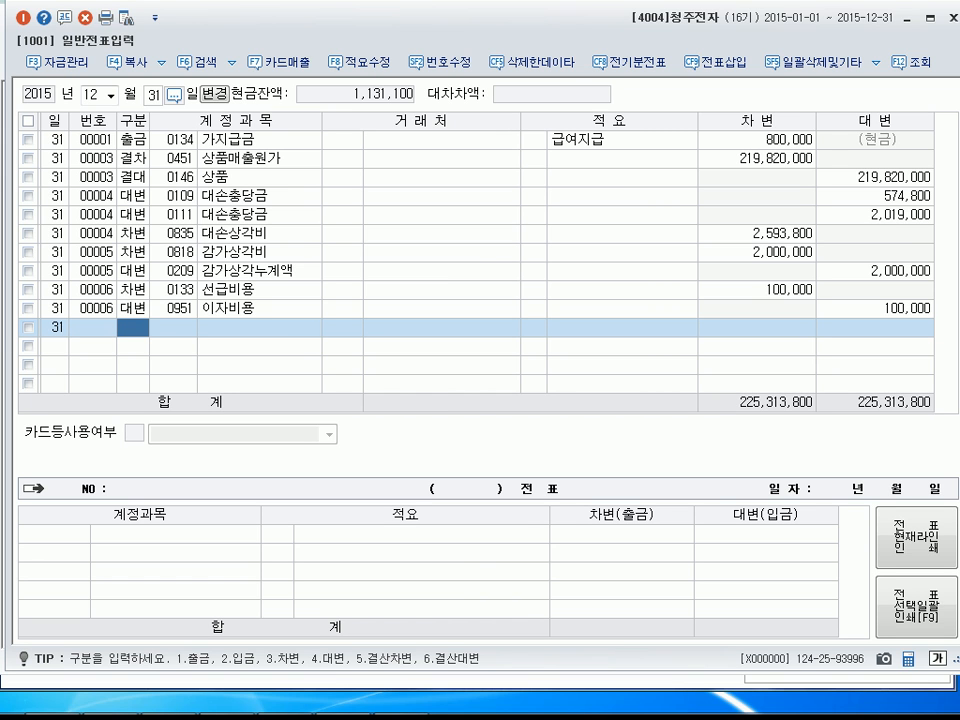
Add a debit (차변) line for account 0122 소모품 with amount 252,000, leaving customer and description empty.
{"action": "type", "text": "3"}
{"action": "type", "text": "0122"}
{"action": "key", "text": "Return"}
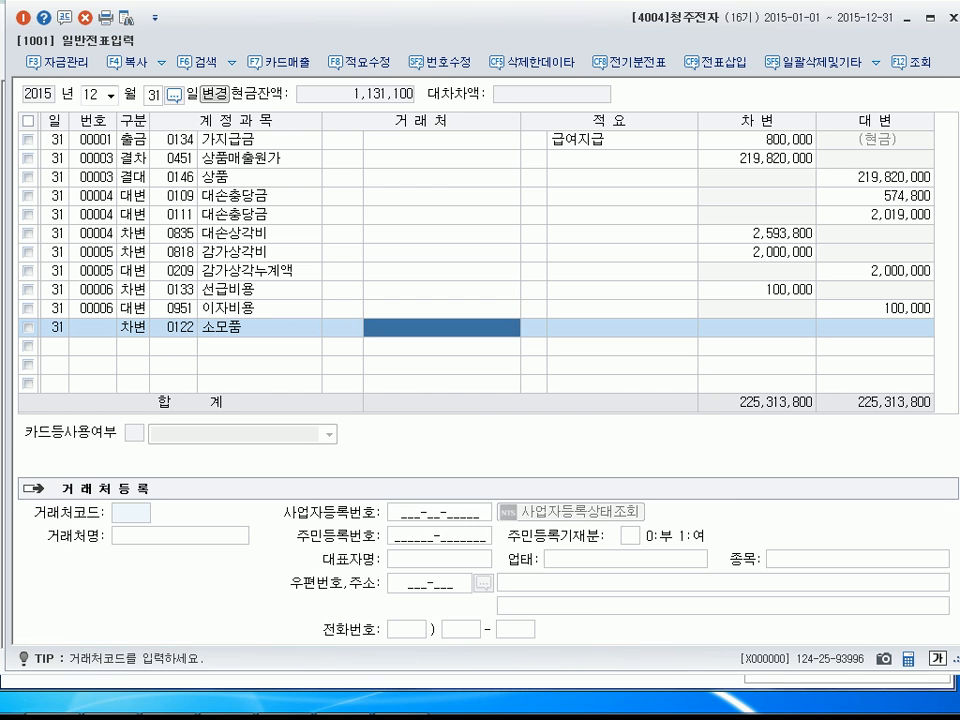
{"action": "key", "text": "Return"}
{"action": "type", "text": "252000"}
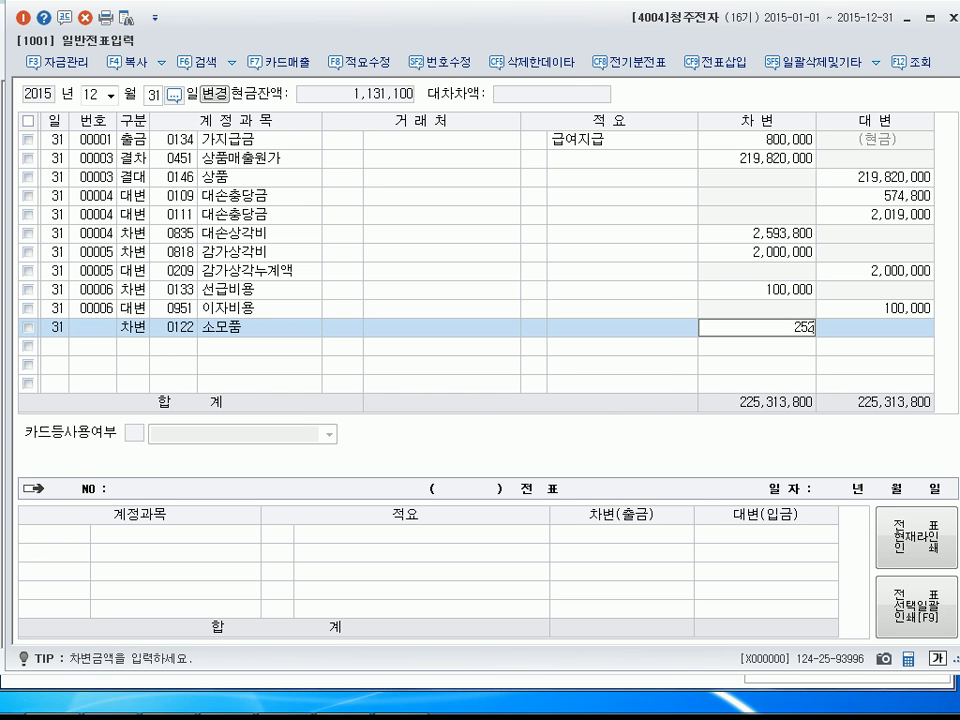
{"action": "key", "text": "Return"}
Add a credit (대변) line for account 0830 소모품비 with the balancing amount 252,000.
{"action": "type", "text": "4"}
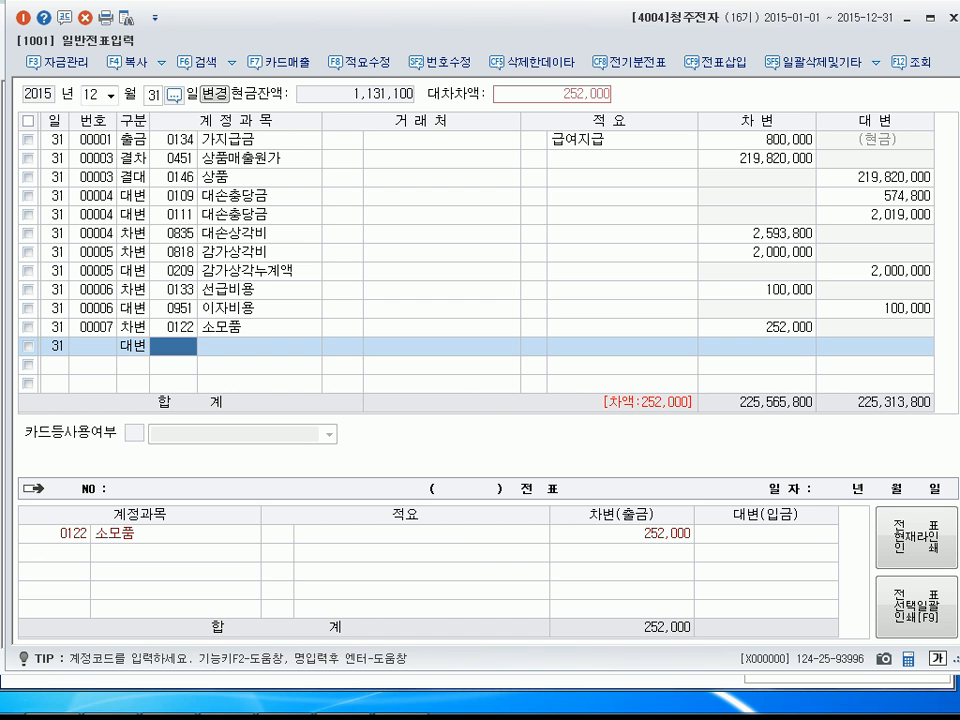
{"action": "type", "text": "0830"}
{"action": "key", "text": "Return"}
{"action": "key", "text": "Return"}
{"action": "key", "text": "Return"}
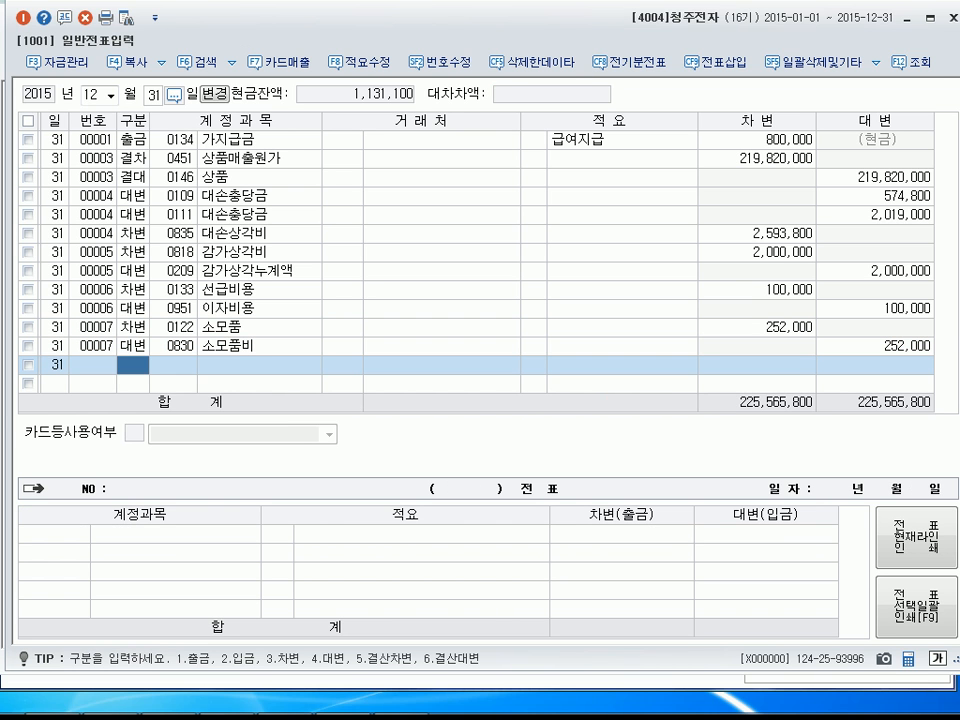
Close the general voucher entry and re-query the December 31 trial balance (합계잔액시산표).
{"action": "left_click", "coordinate": [22, 20]}
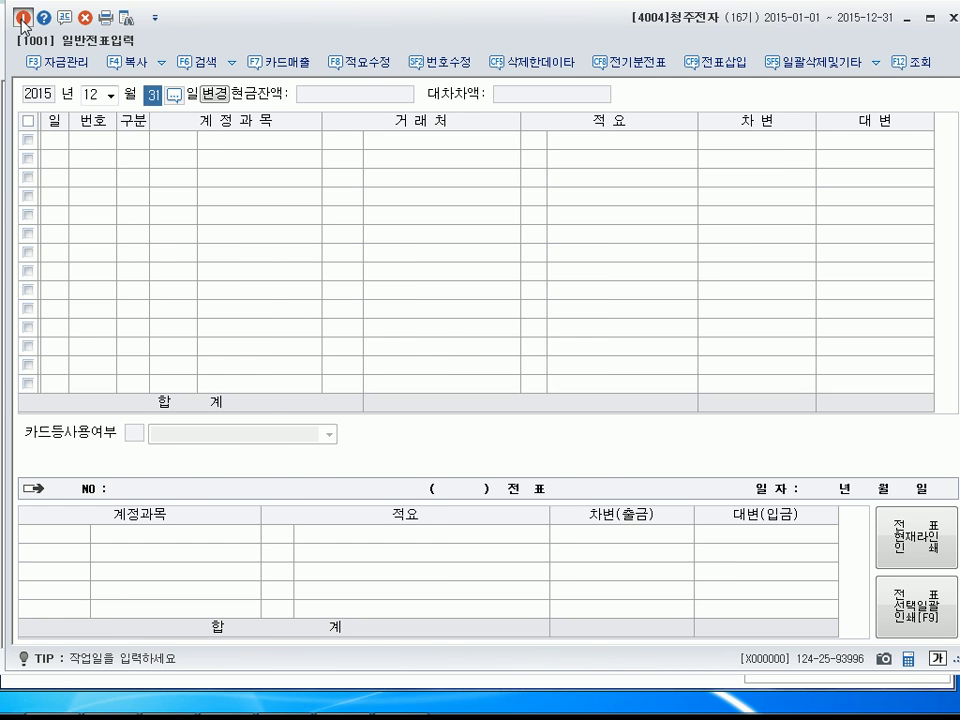
{"action": "left_click", "coordinate": [22, 20]}
{"action": "left_click", "coordinate": [690, 65]}
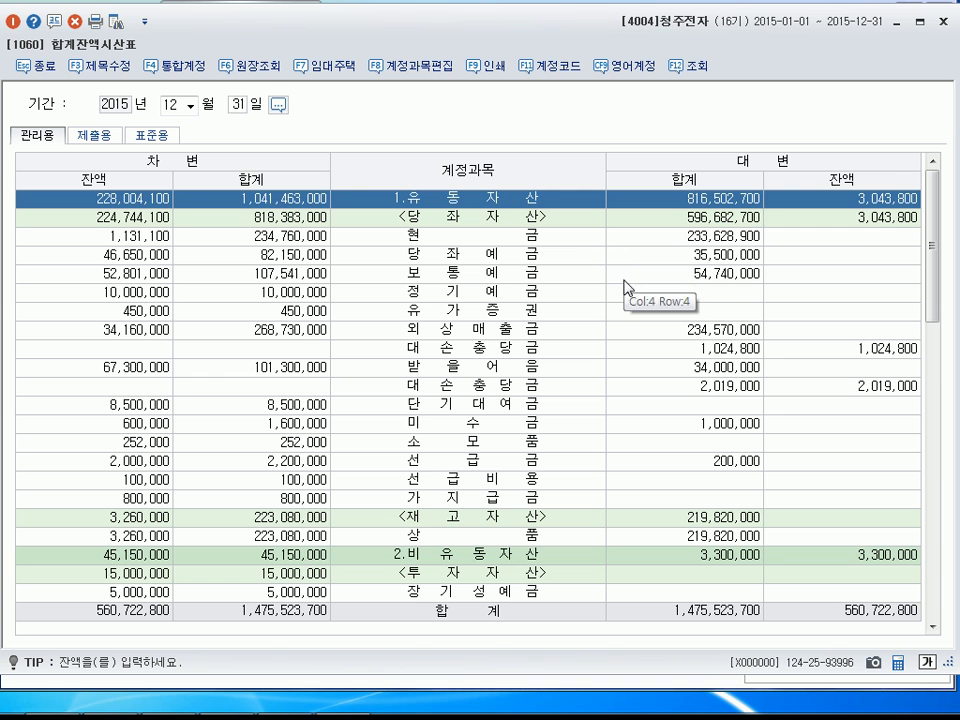
Check the 이자비용 and 선급비용 amounts in the trial balance and close it.
{"action": "left_click", "coordinate": [546, 396]}
{"action": "scroll", "coordinate": [540, 420], "scroll_direction": "down", "scroll_amount": 12}
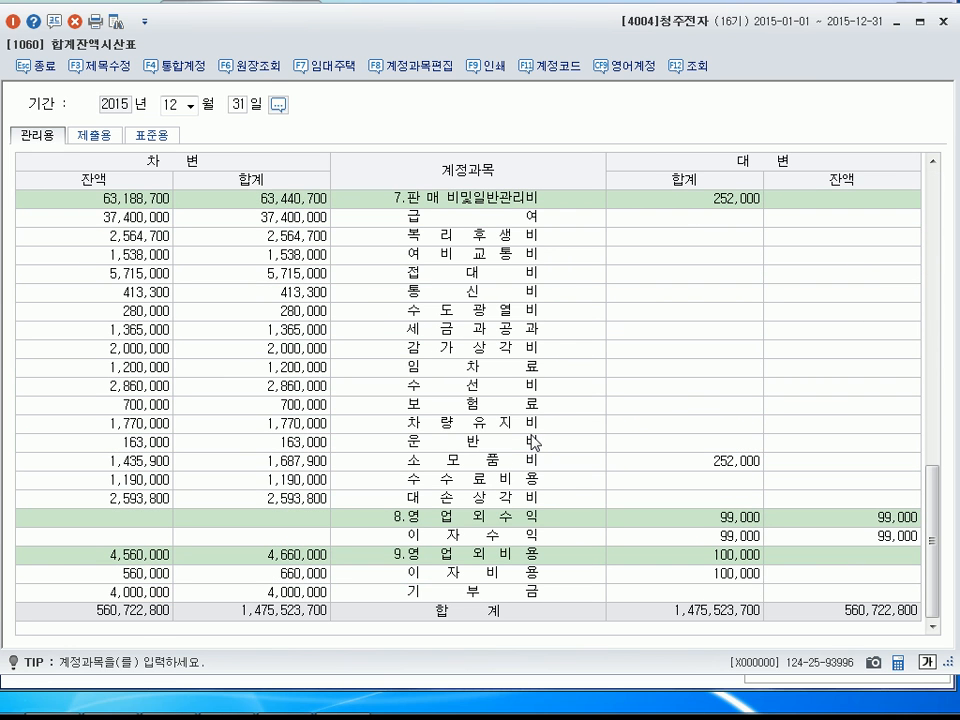
{"action": "left_click", "coordinate": [306, 575]}
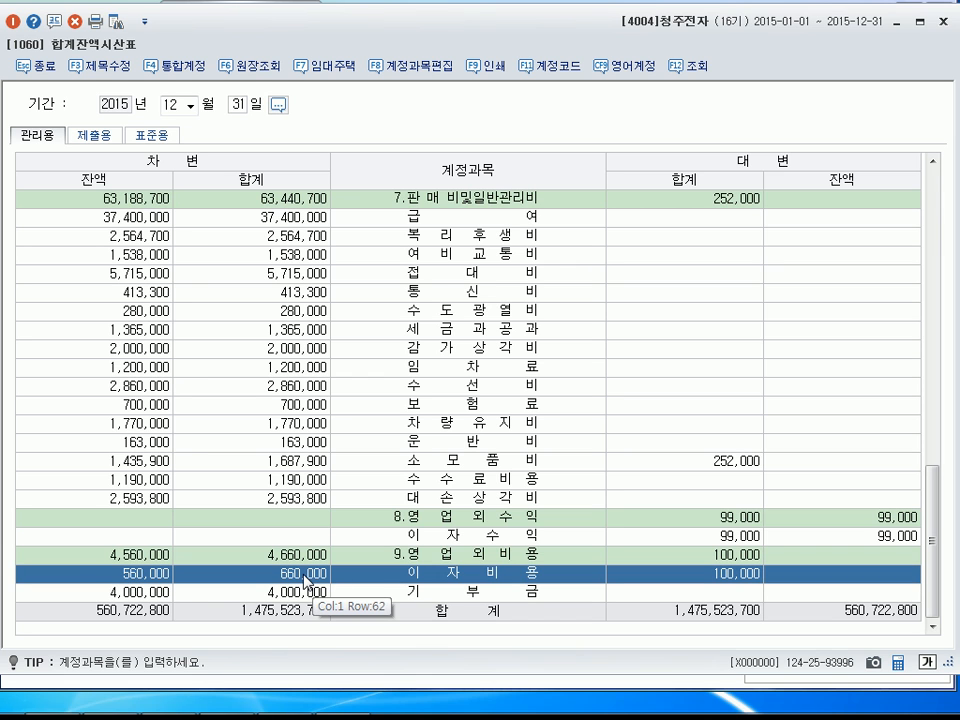
{"action": "left_click", "coordinate": [305, 582]}
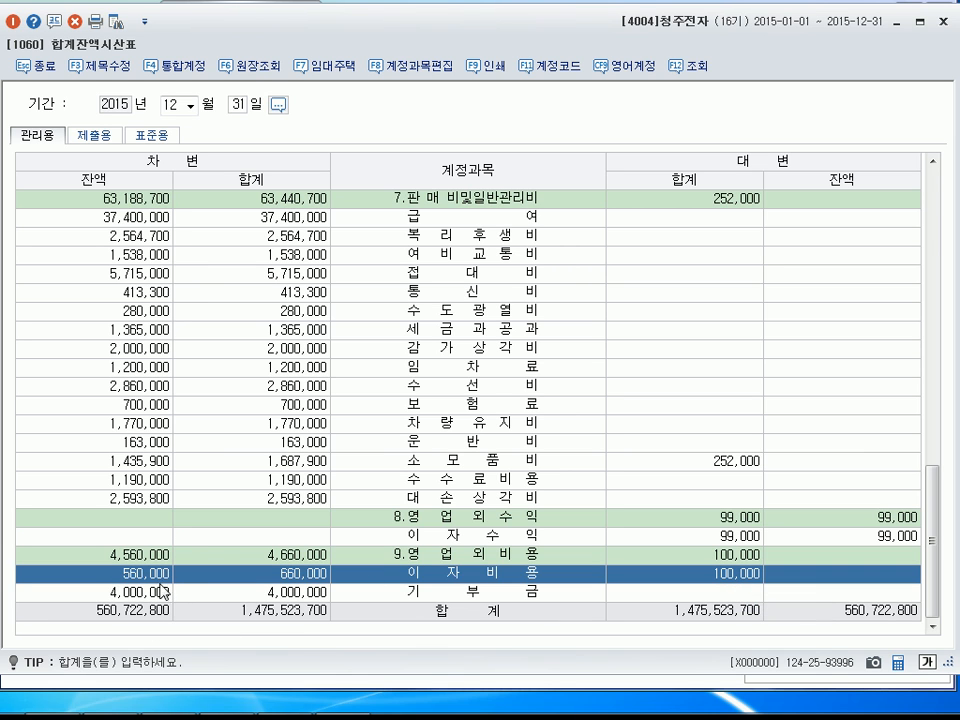
{"action": "scroll", "coordinate": [323, 555], "scroll_direction": "up", "scroll_amount": 10}
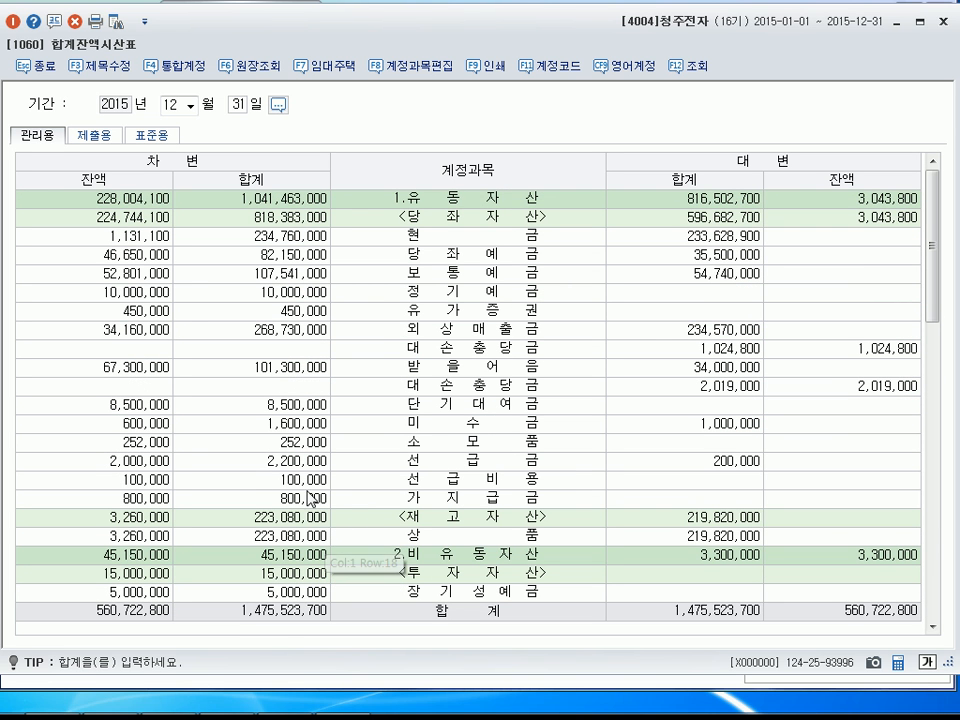
{"action": "left_click", "coordinate": [291, 484]}
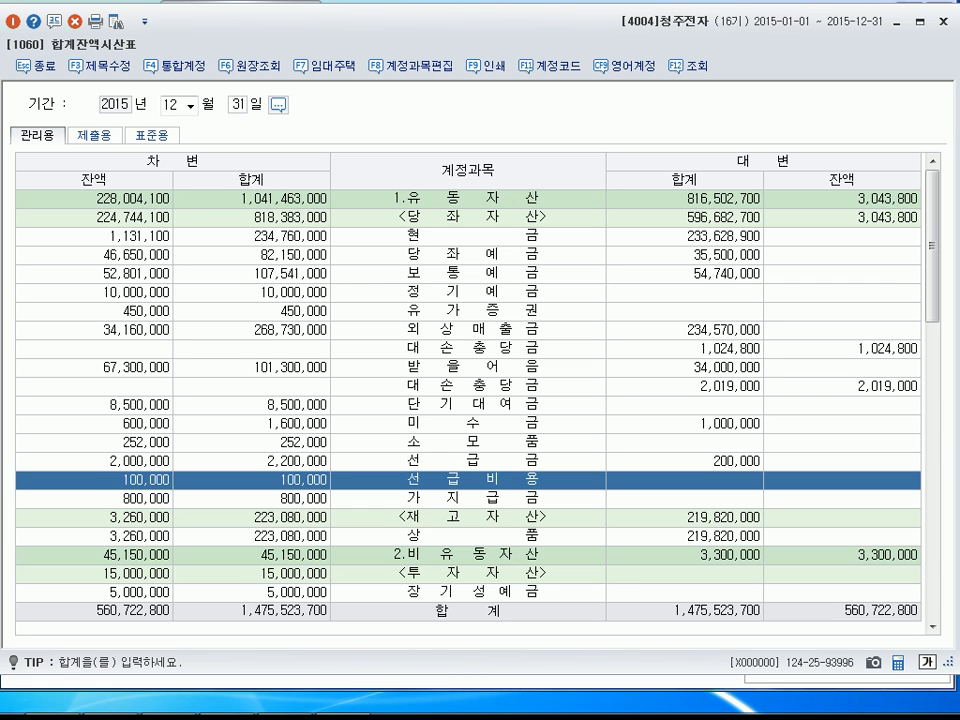
{"action": "left_click", "coordinate": [14, 20]}
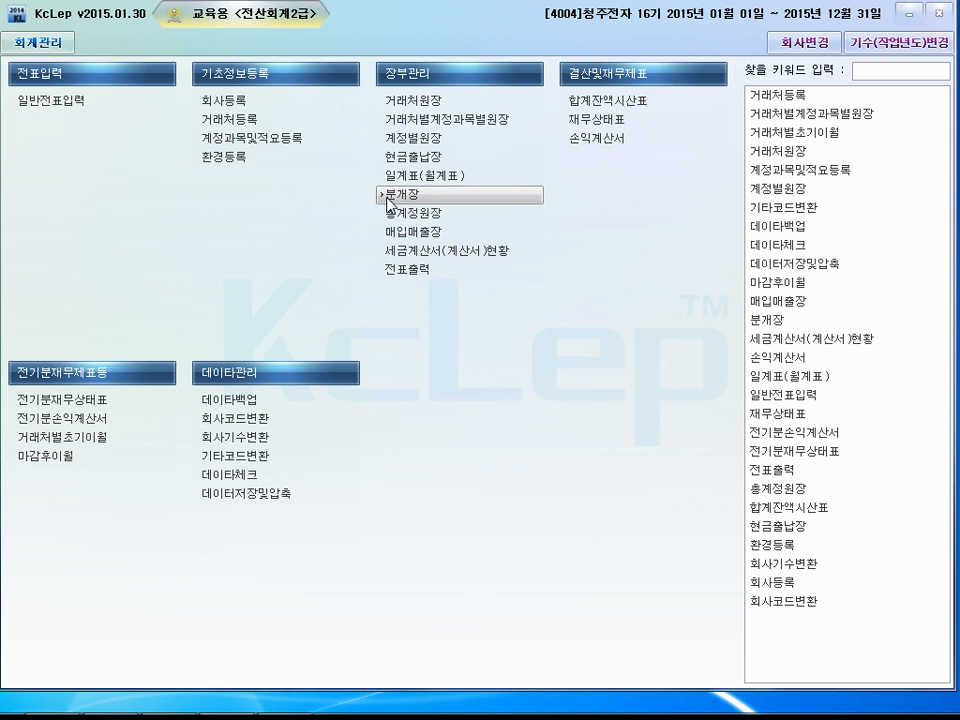
Query the cash book (현금출납장) for the period July 31 to July 31, 2015.
{"action": "left_click", "coordinate": [407, 163]}
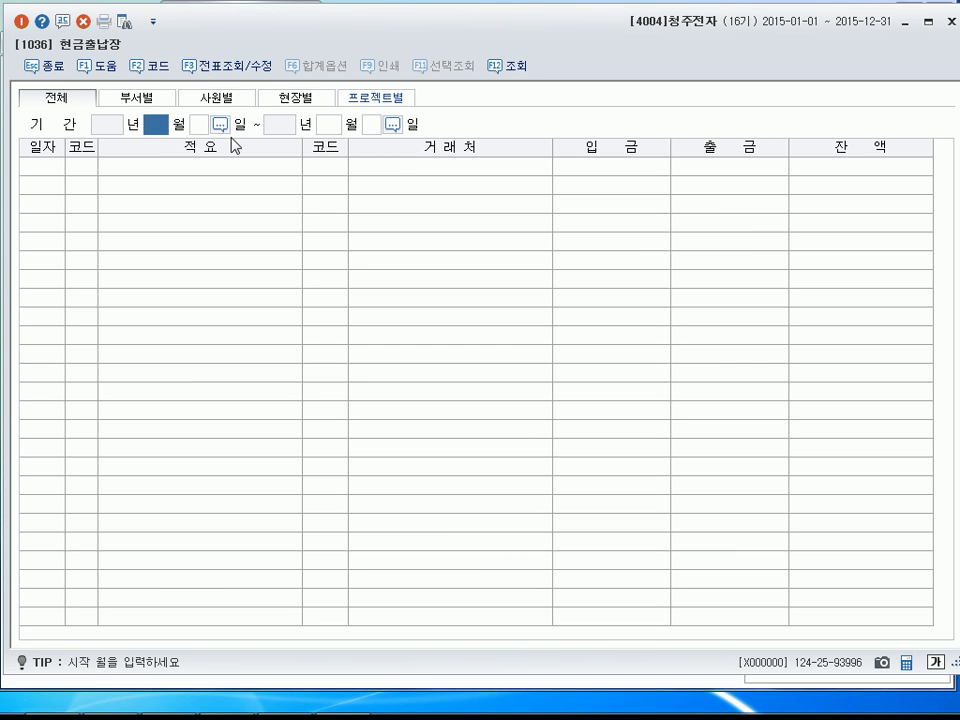
{"action": "type", "text": "7"}
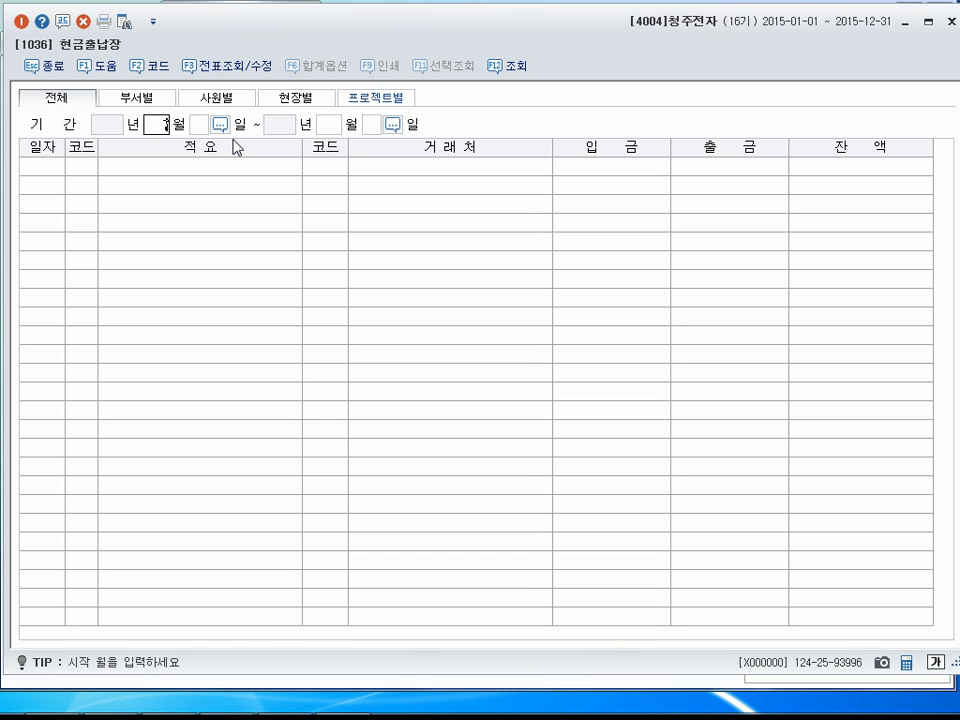
{"action": "key", "text": "Return"}
{"action": "type", "text": "31"}
{"action": "key", "text": "Return"}
{"action": "type", "text": "7"}
{"action": "key", "text": "Return"}
{"action": "type", "text": "31"}
{"action": "key", "text": "Return"}
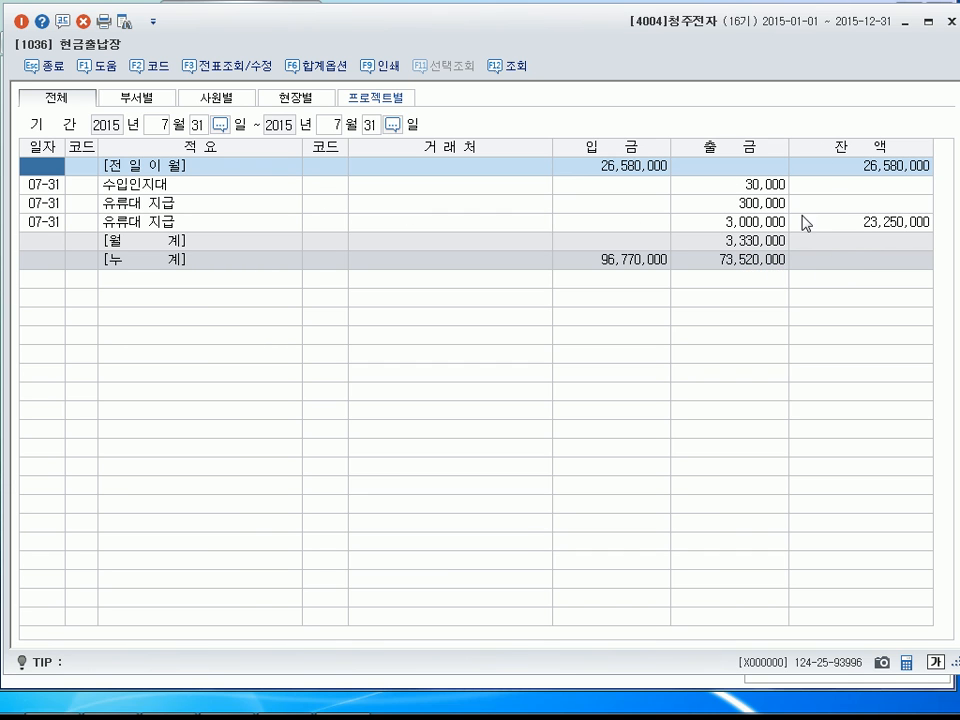
Check the 출금 amount in the cash book's monthly total (월계) row and close the cash book.
{"action": "left_click", "coordinate": [758, 244]}
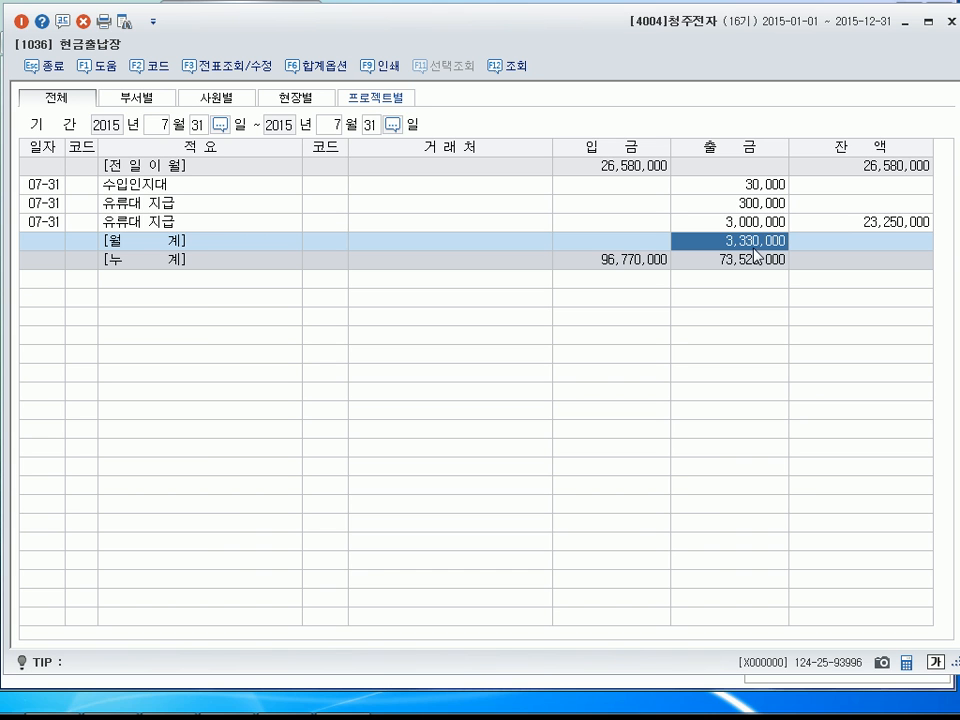
{"action": "left_click", "coordinate": [21, 21]}
{"action": "left_click", "coordinate": [21, 21]}
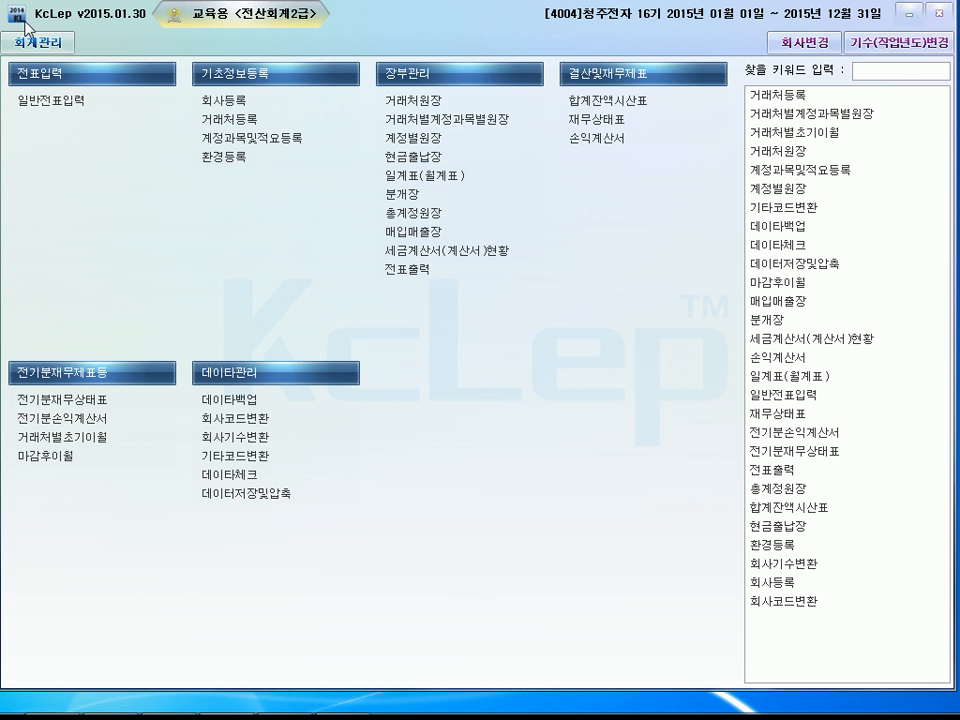
Query the monthly general ledger (총계정원장) for account 0401 상품매출 from January 1 to December 31, 2015.
{"action": "left_click", "coordinate": [431, 215]}
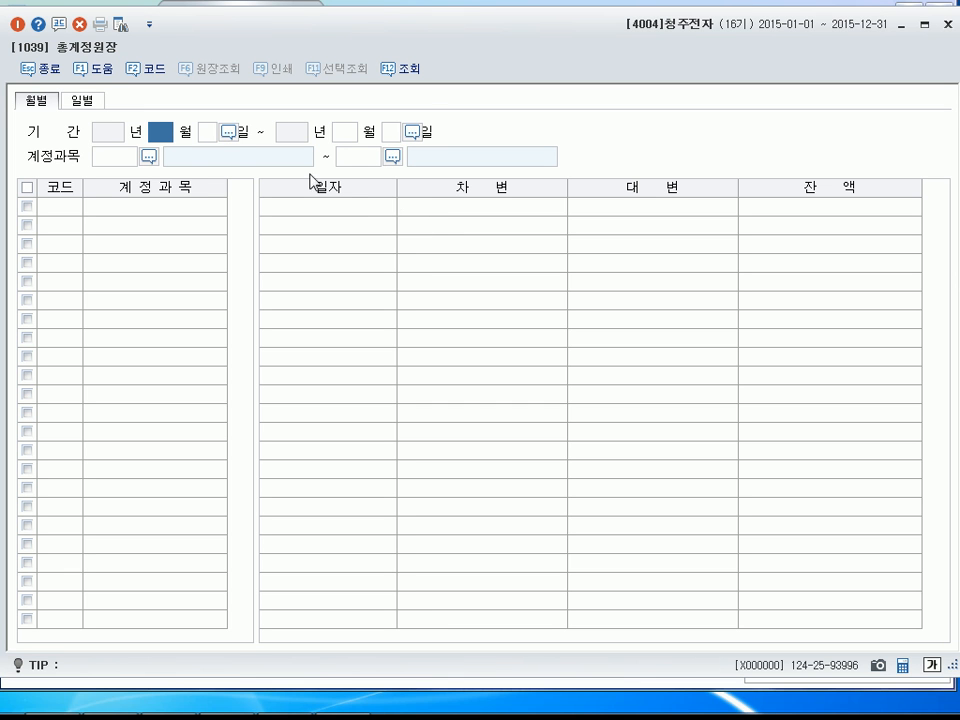
{"action": "type", "text": "1"}
{"action": "key", "text": "Return"}
{"action": "key", "text": "Return"}
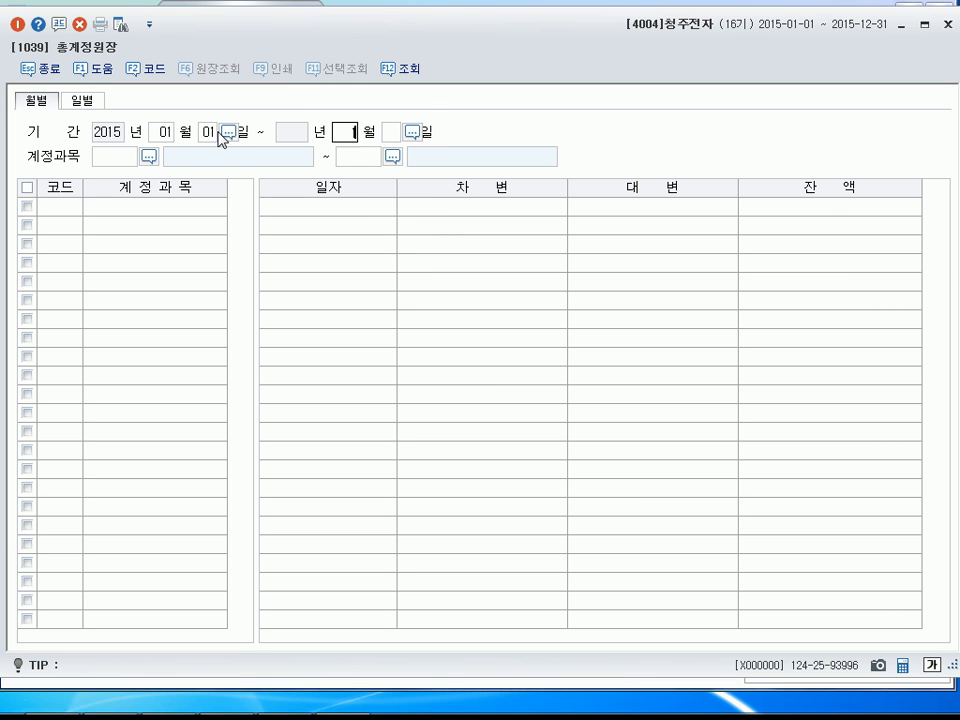
{"action": "key", "text": "Return"}
{"action": "key", "text": "Return"}
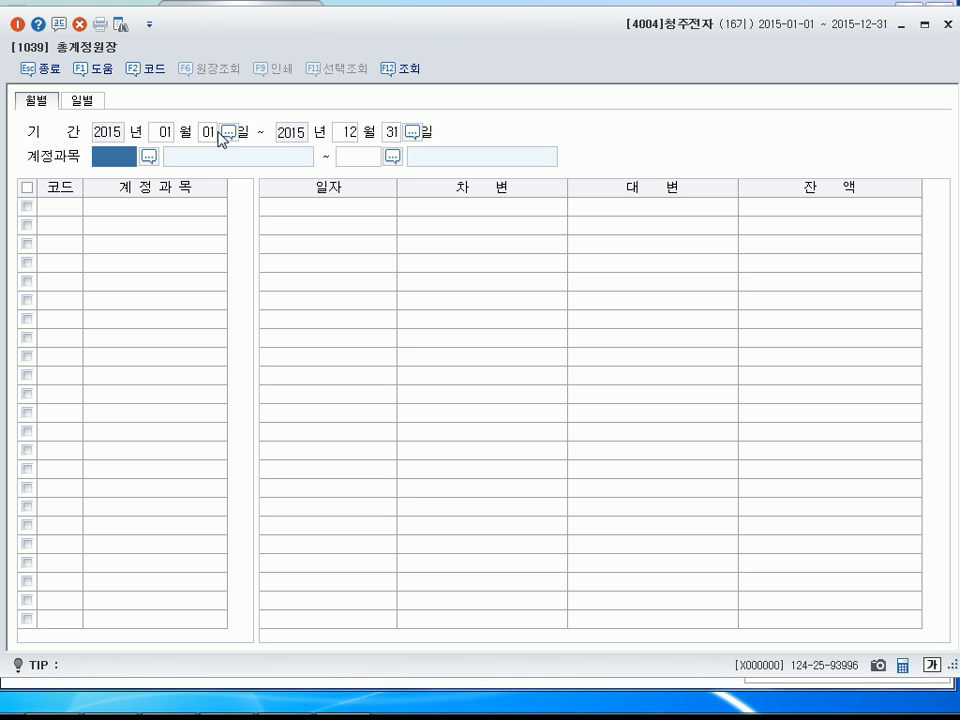
{"action": "type", "text": "401"}
{"action": "key", "text": "Return"}
{"action": "type", "text": "401"}
{"action": "key", "text": "Return"}
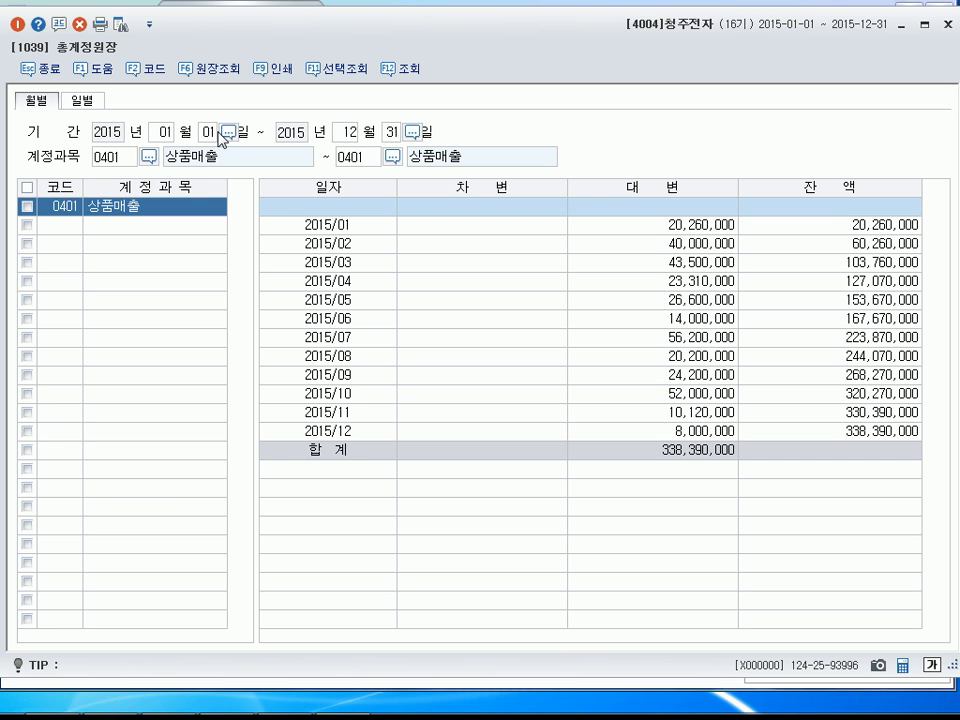
Check the July credit (대변) amount of 상품매출 in the general ledger and close the ledger.
{"action": "left_click", "coordinate": [693, 342]}
{"action": "left_click", "coordinate": [700, 349]}
{"action": "left_click", "coordinate": [709, 339]}
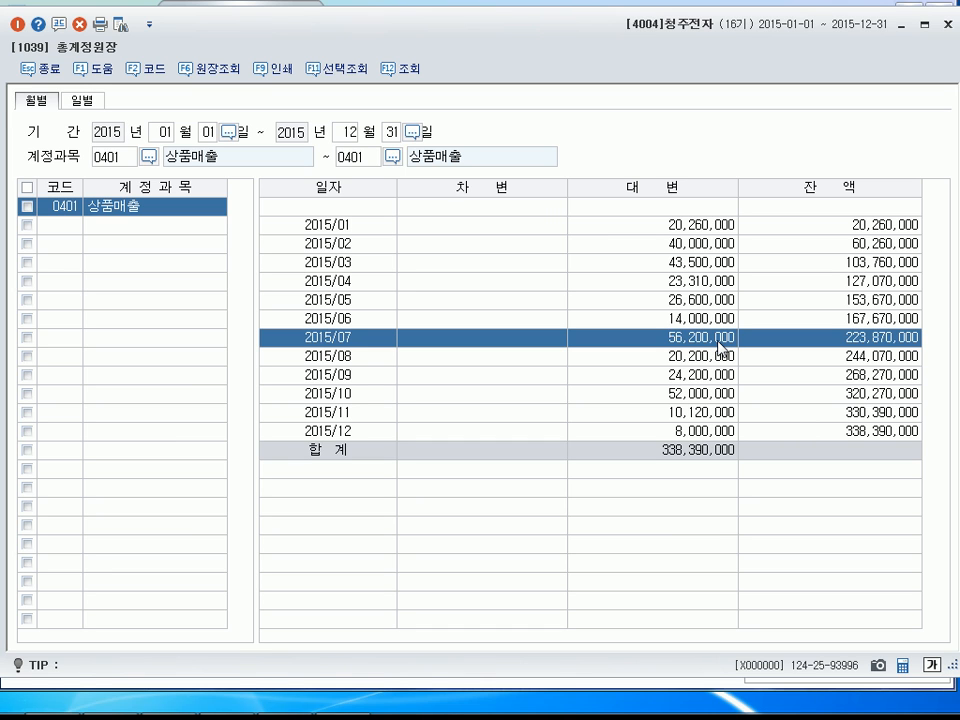
{"action": "left_click", "coordinate": [25, 20]}
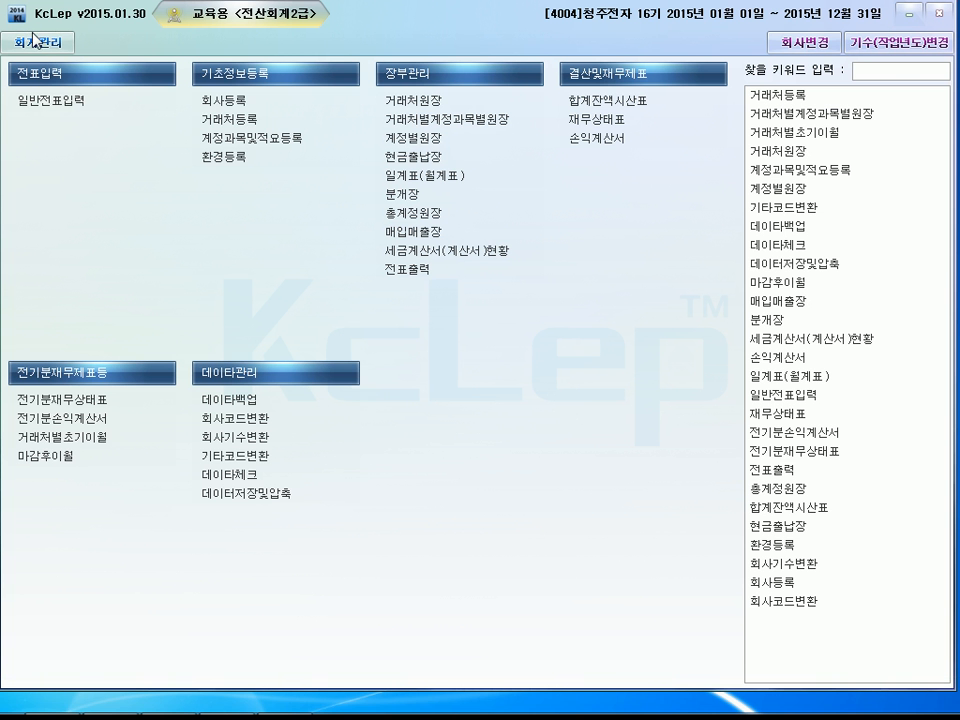
Open the customer ledger (거래처원장) and set the period September 1 to September 30, 2015, with account 0108 외상매출금.
{"action": "left_click", "coordinate": [459, 104]}
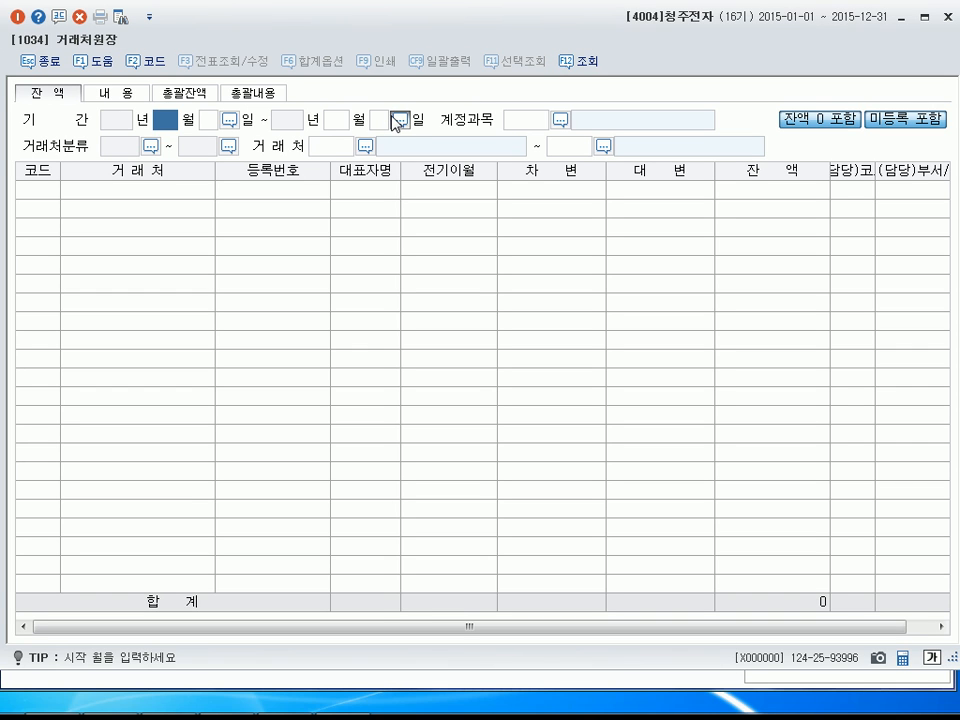
{"action": "type", "text": "9"}
{"action": "key", "text": "Return"}
{"action": "type", "text": "1"}
{"action": "key", "text": "Return"}
{"action": "type", "text": "9"}
{"action": "key", "text": "Return"}
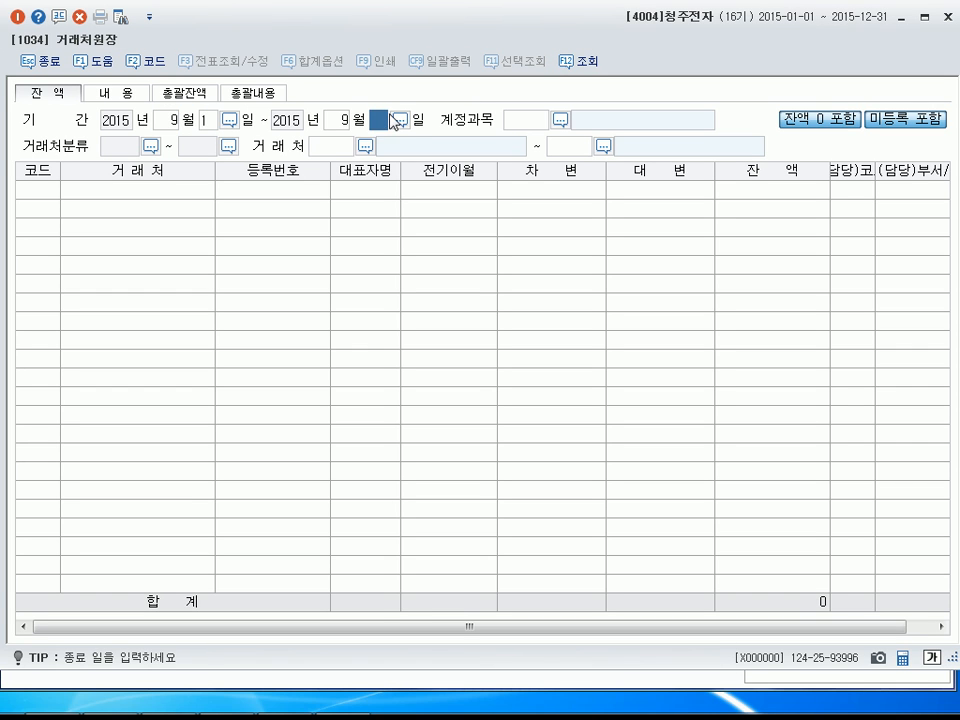
{"action": "type", "text": "30"}
{"action": "key", "text": "Return"}
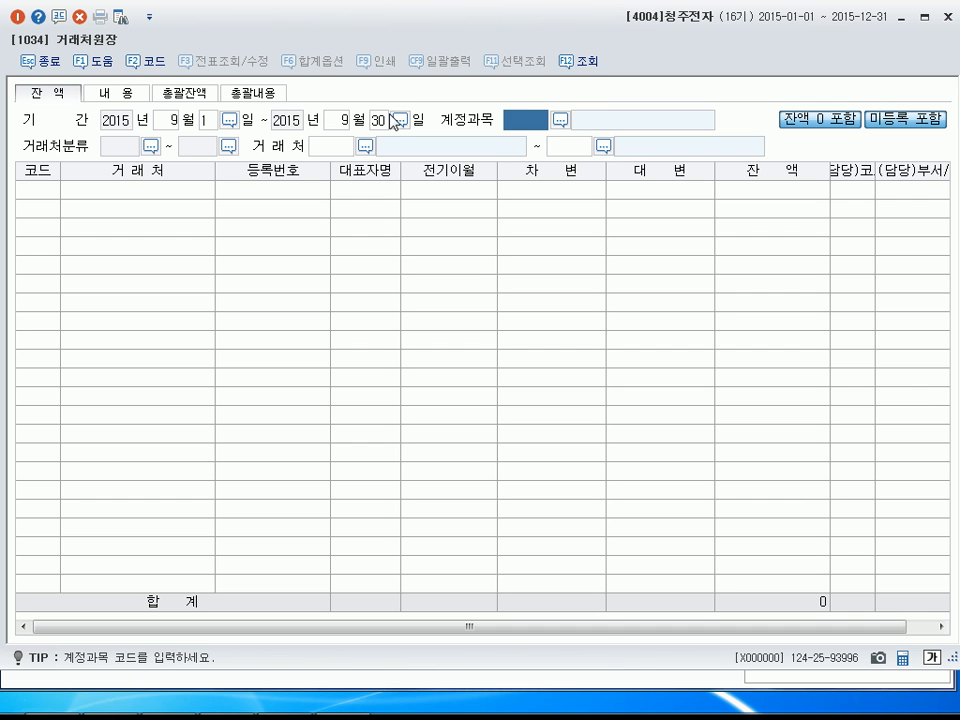
{"action": "type", "text": "108"}
{"action": "key", "text": "Return"}
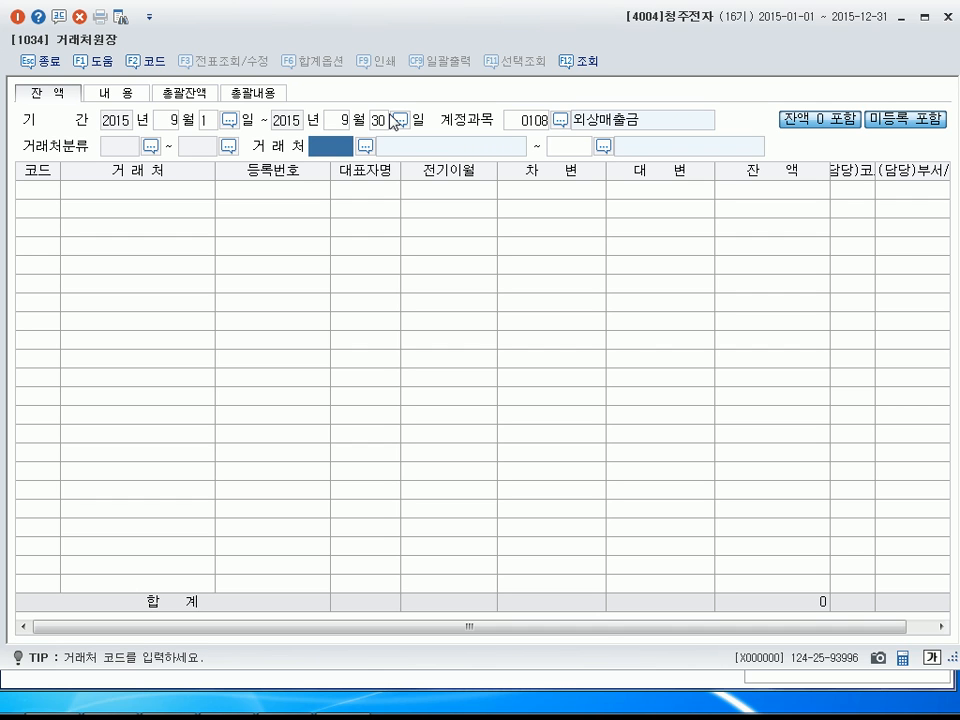
Query the customer ledger for 성실상사 only, choosing it as both the first and last customer of the range.
{"action": "left_click", "coordinate": [366, 146]}
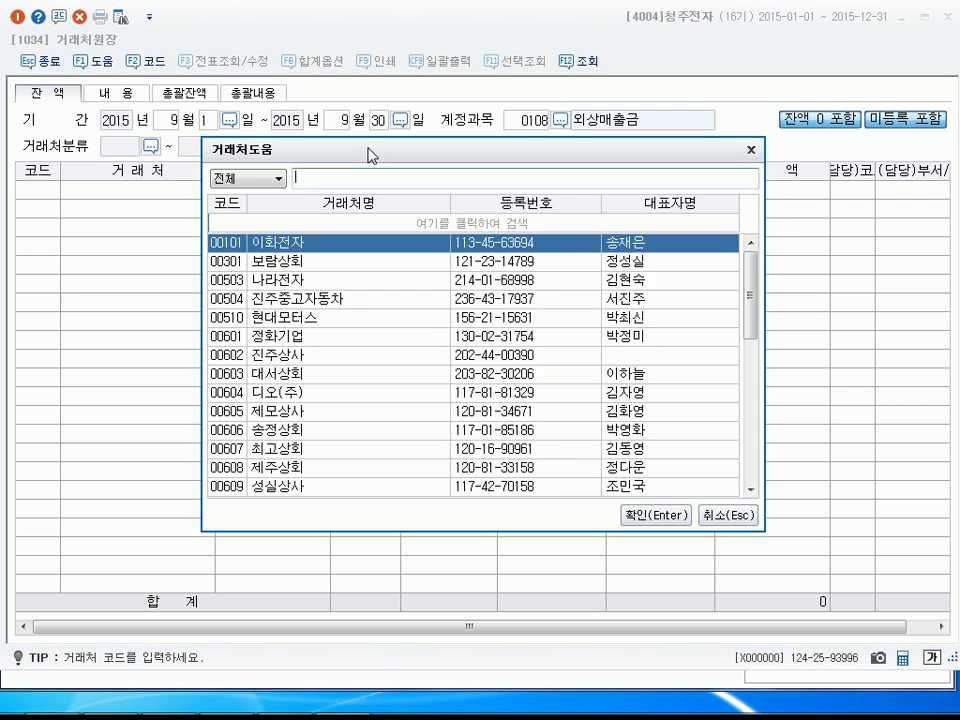
{"action": "type", "text": "성실"}
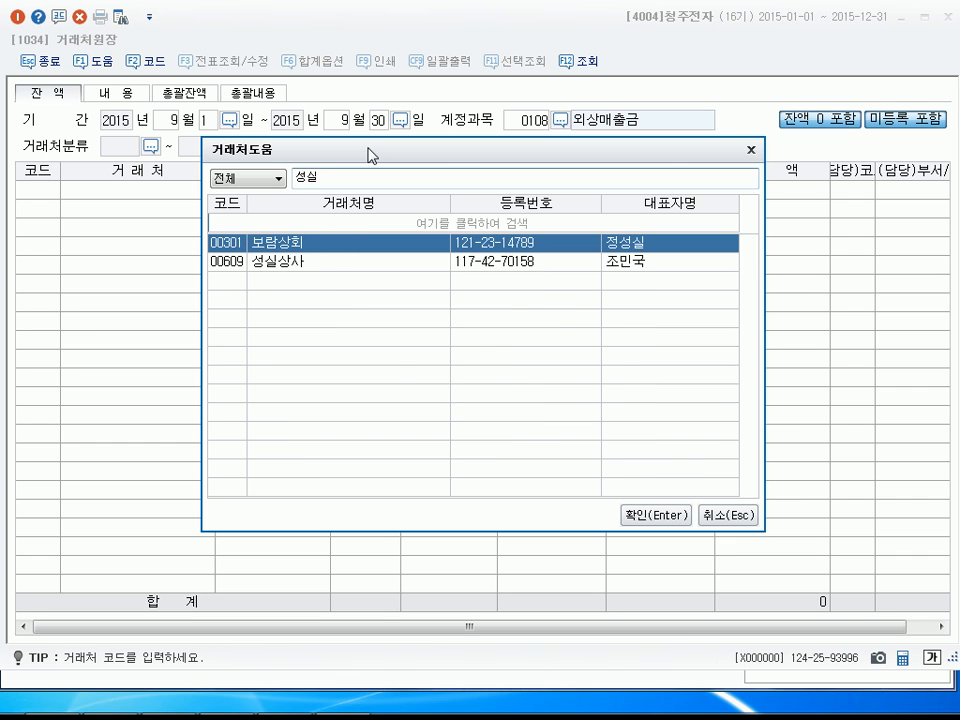
{"action": "key", "text": "Return"}
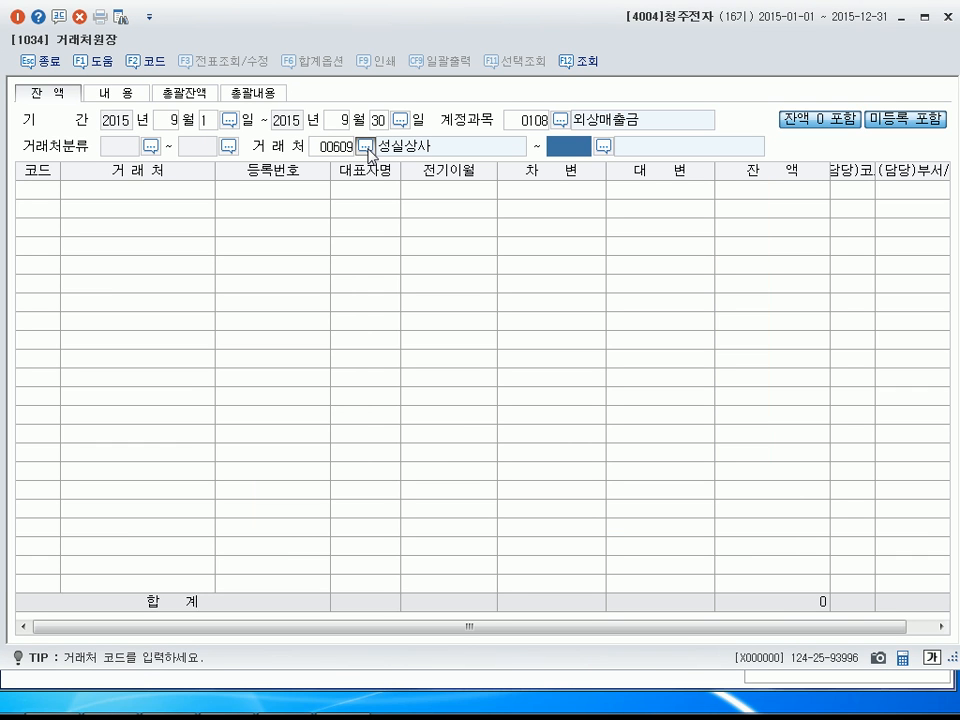
{"action": "type", "text": "609"}
{"action": "key", "text": "Return"}
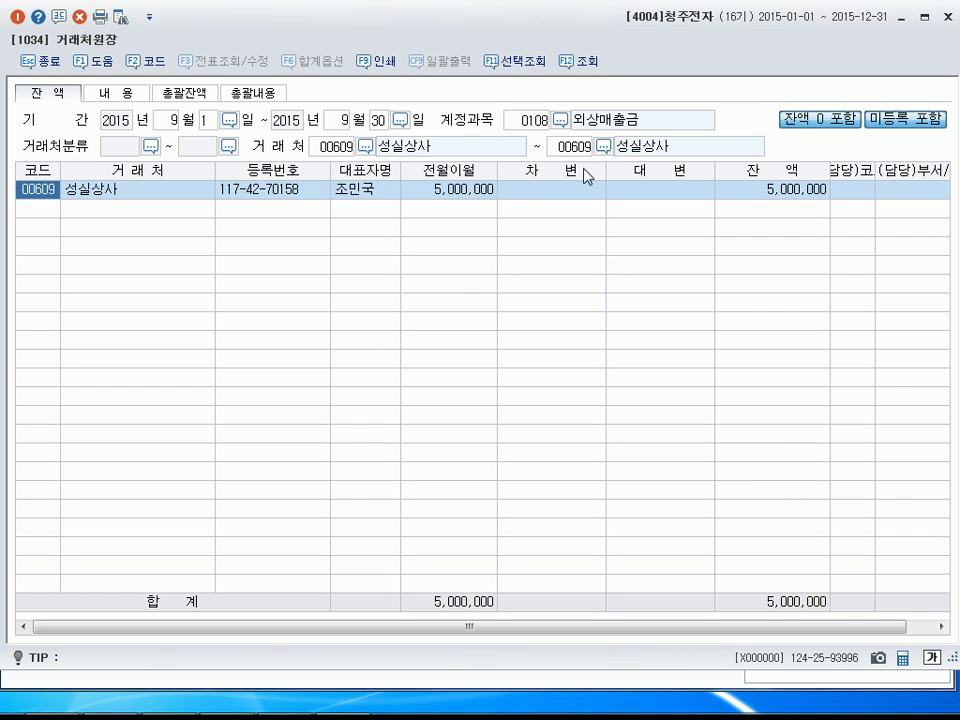
Check the balance (잔액) of 성실상사 in the customer ledger and close the ledger.
{"action": "left_click", "coordinate": [795, 191]}
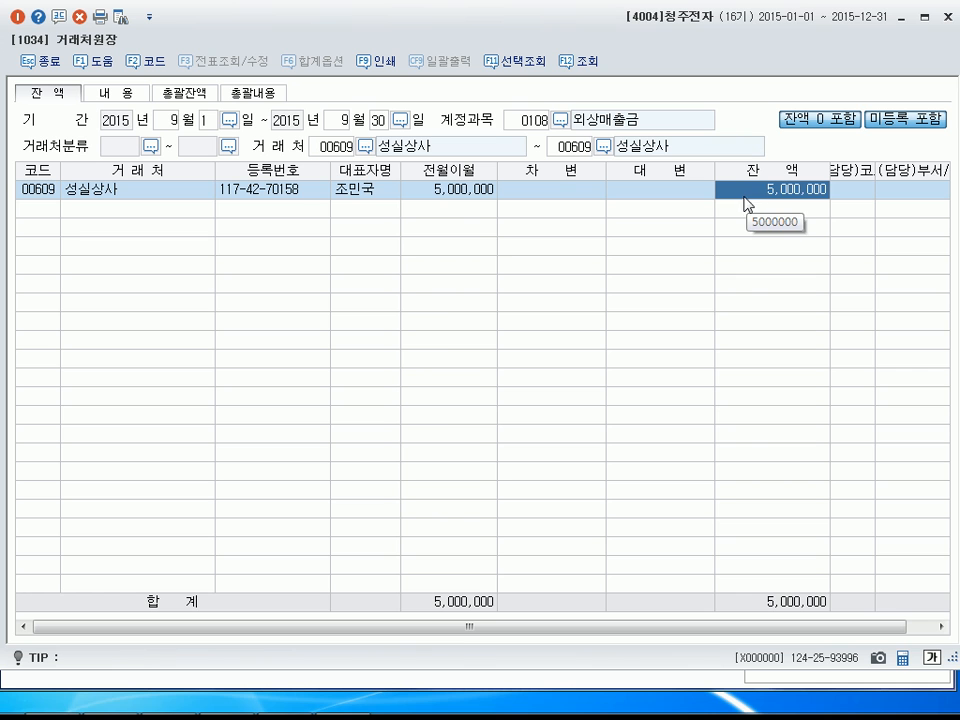
{"action": "left_click", "coordinate": [17, 16]}
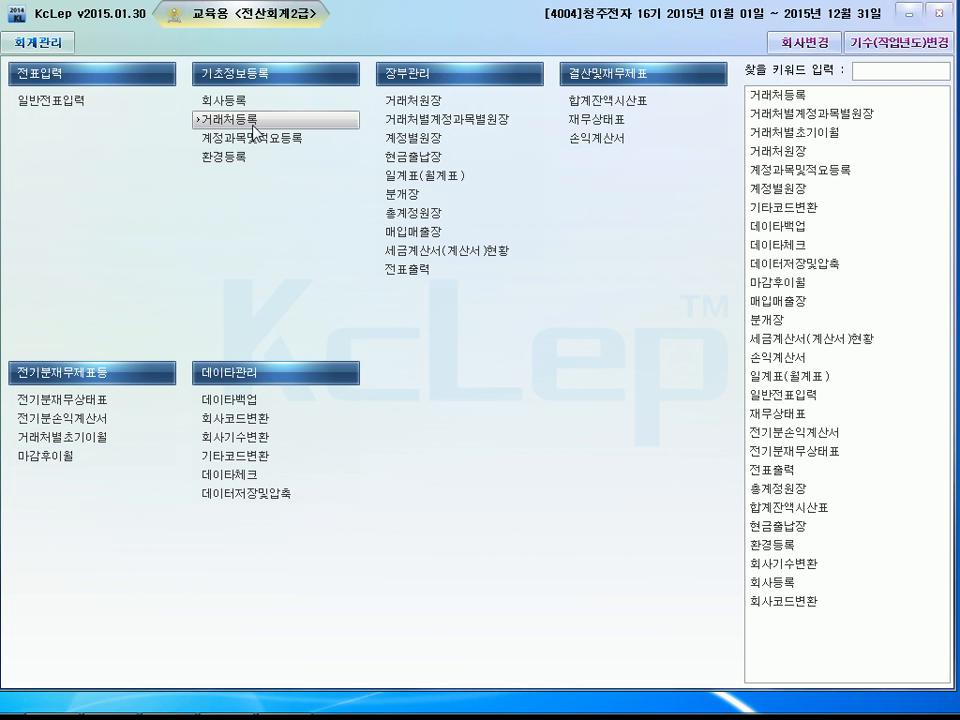
Open the ledger by account (계정별원장) and set the period October 1 to October 31, 2015.
{"action": "left_click", "coordinate": [423, 141]}
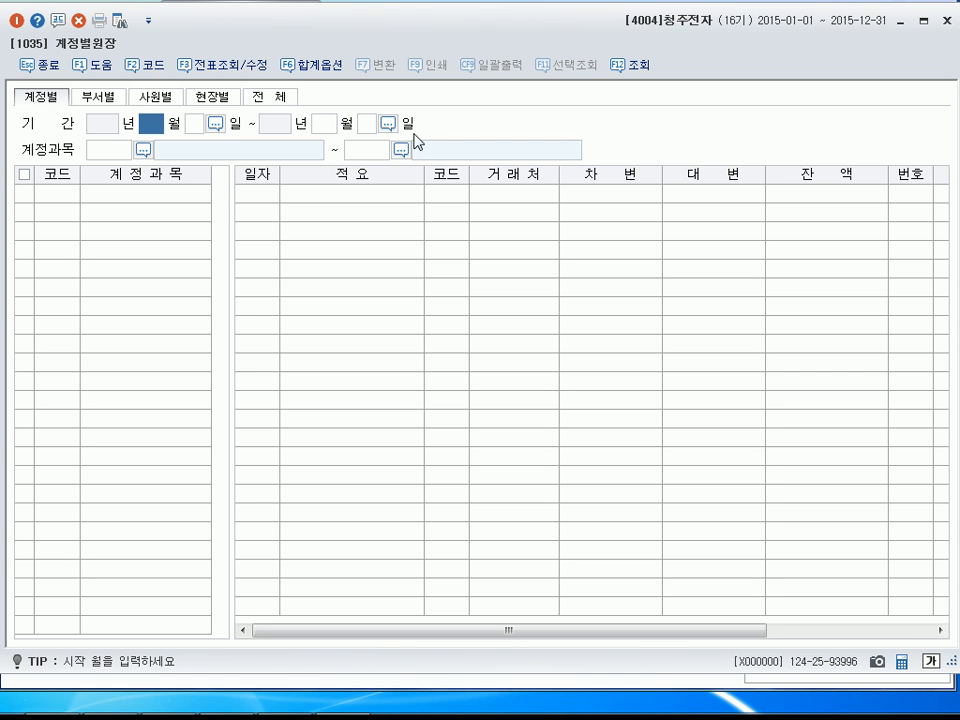
{"action": "type", "text": "10"}
{"action": "key", "text": "Return"}
{"action": "type", "text": "1"}
{"action": "key", "text": "Return"}
{"action": "type", "text": "12"}
{"action": "key", "text": "Return"}
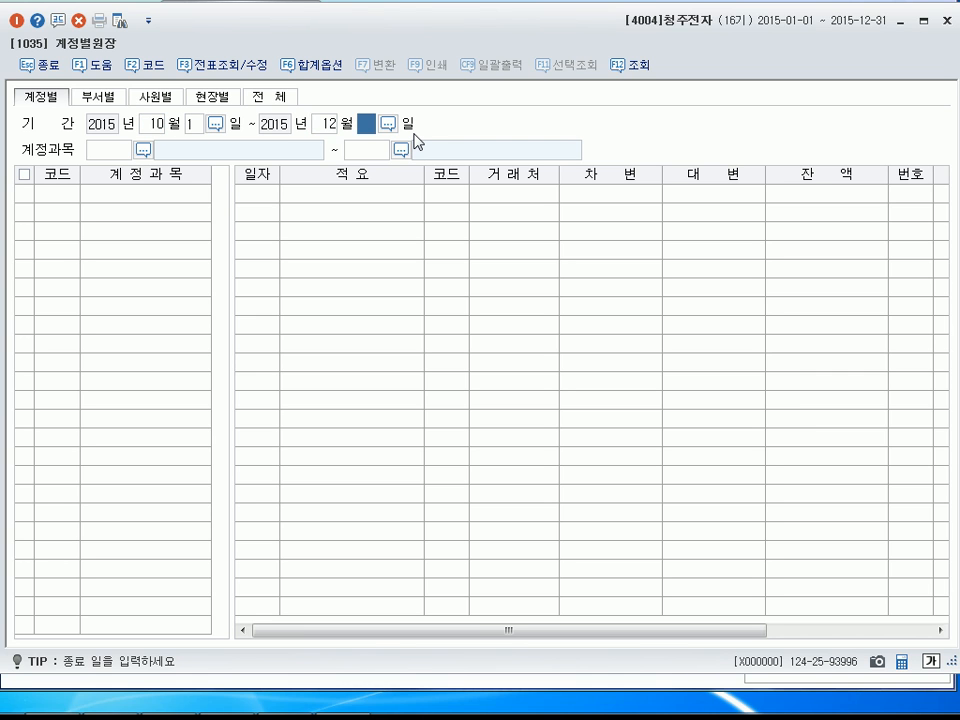
{"action": "type", "text": "031146"}
Query account 0146 상품 and check the debit (차변) amount in its monthly total (월계) row.
{"action": "key", "text": "Return"}
{"action": "type", "text": "146"}
{"action": "key", "text": "Return"}
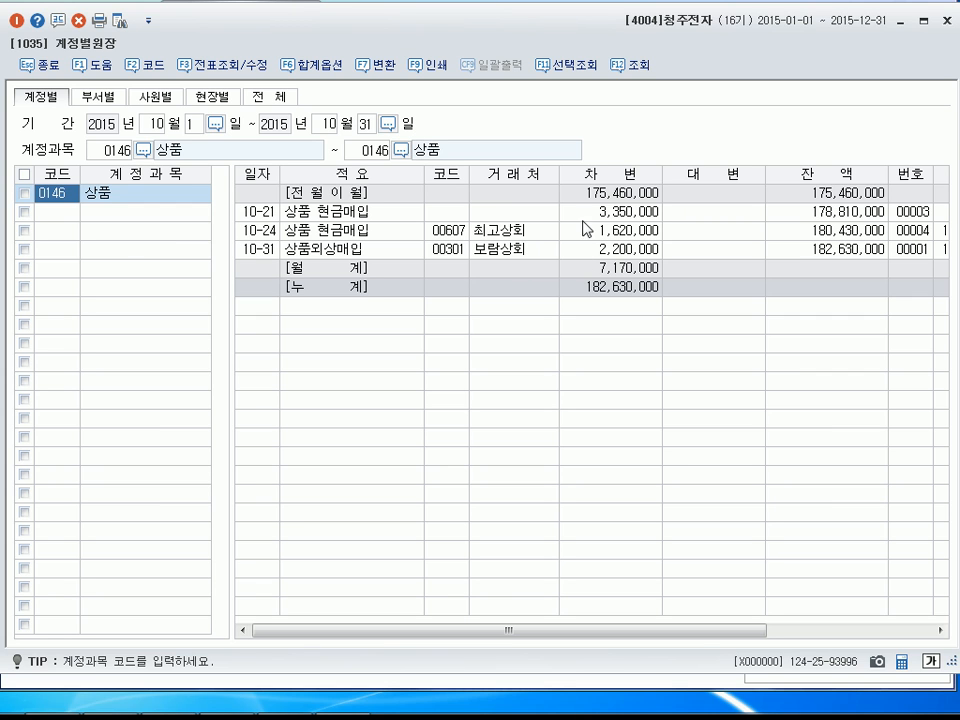
{"action": "left_click", "coordinate": [651, 268]}
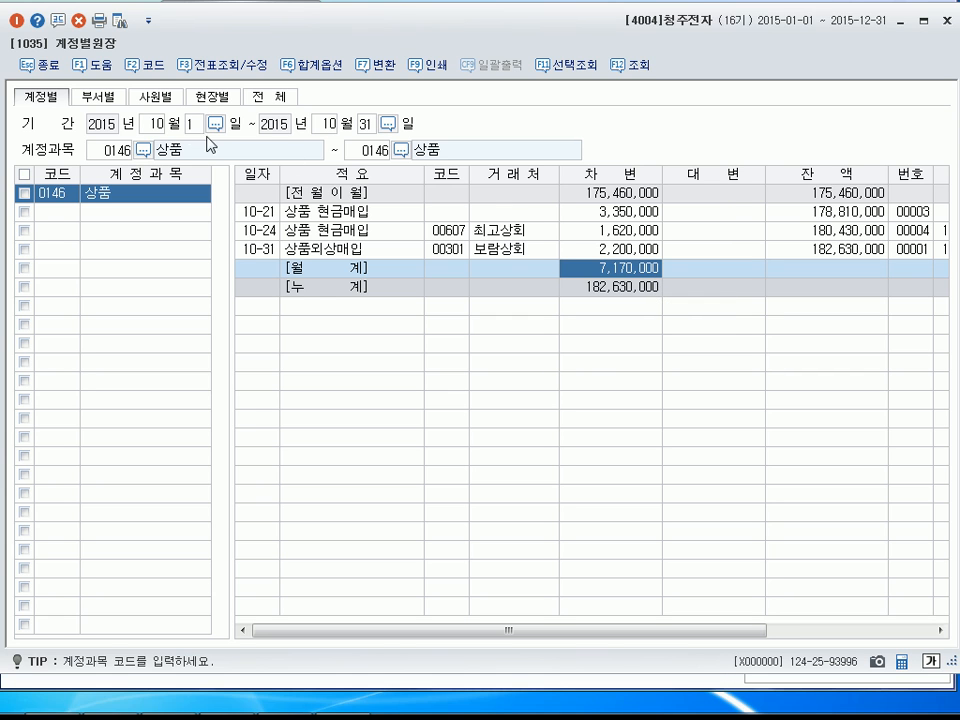
Change the ledger's starting account to 0110 받을어음 and the period to June 1 to June 30, 2015.
{"action": "left_click", "coordinate": [126, 158]}
{"action": "type", "text": "0110"}
{"action": "key", "text": "Return"}
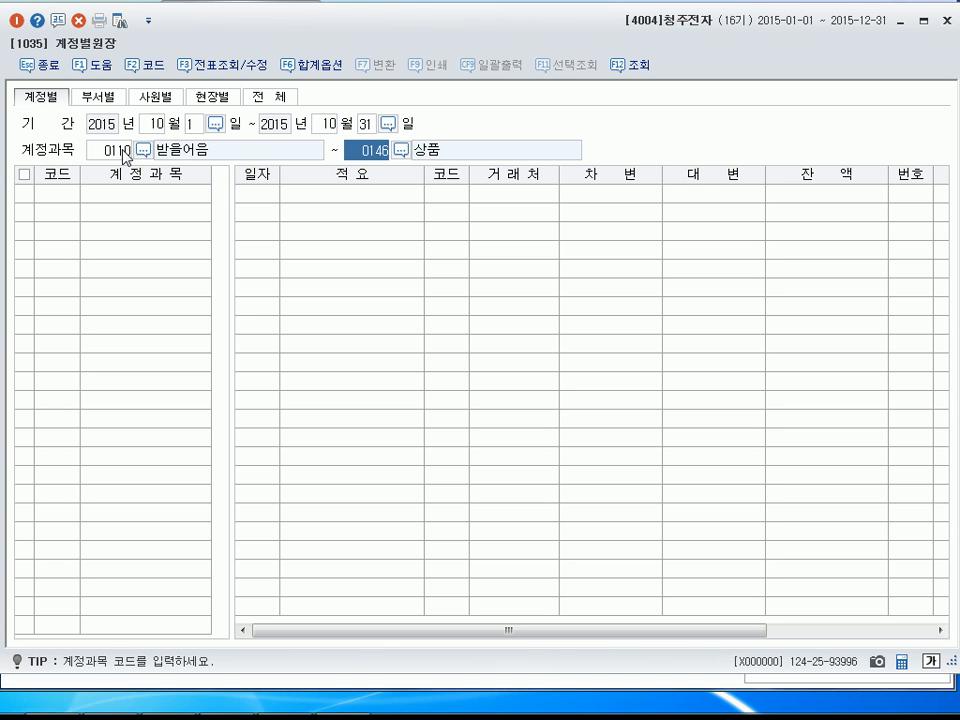
{"action": "left_click", "coordinate": [156, 126]}
{"action": "type", "text": "6"}
{"action": "key", "text": "Return"}
{"action": "key", "text": "Return"}
{"action": "type", "text": "6"}
{"action": "key", "text": "Return"}
{"action": "type", "text": "3"}
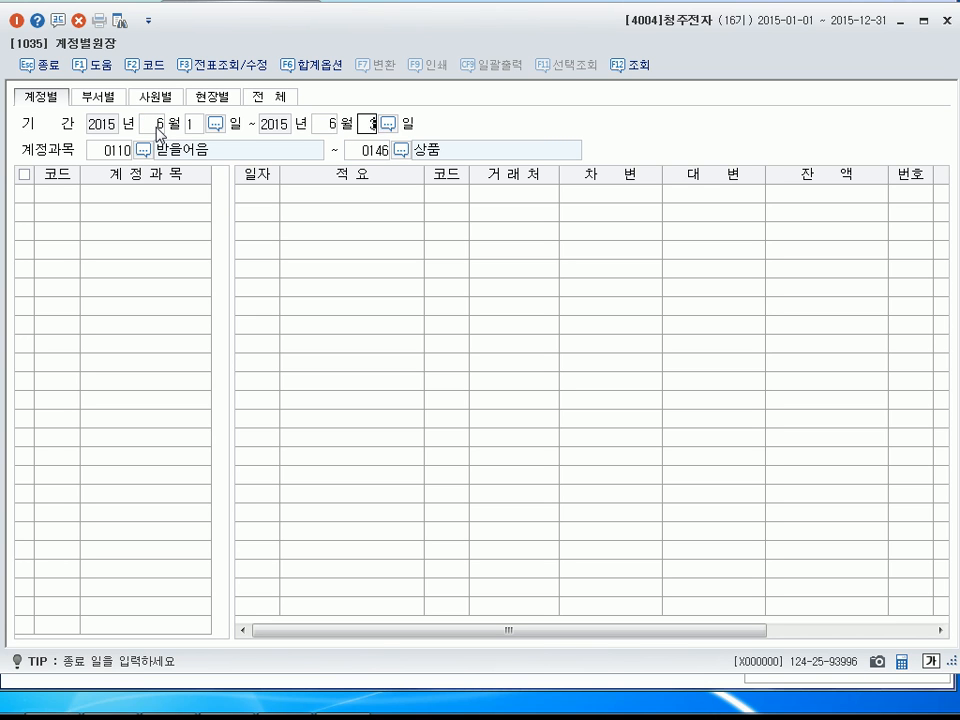
{"action": "type", "text": "0"}
Set the ending account to 0110 받을어음 as well and check the debit (차변) amount in the monthly total (월계) row.
{"action": "key", "text": "Return"}
{"action": "left_click", "coordinate": [372, 155]}
{"action": "key", "text": "Delete"}
{"action": "key", "text": "Return"}
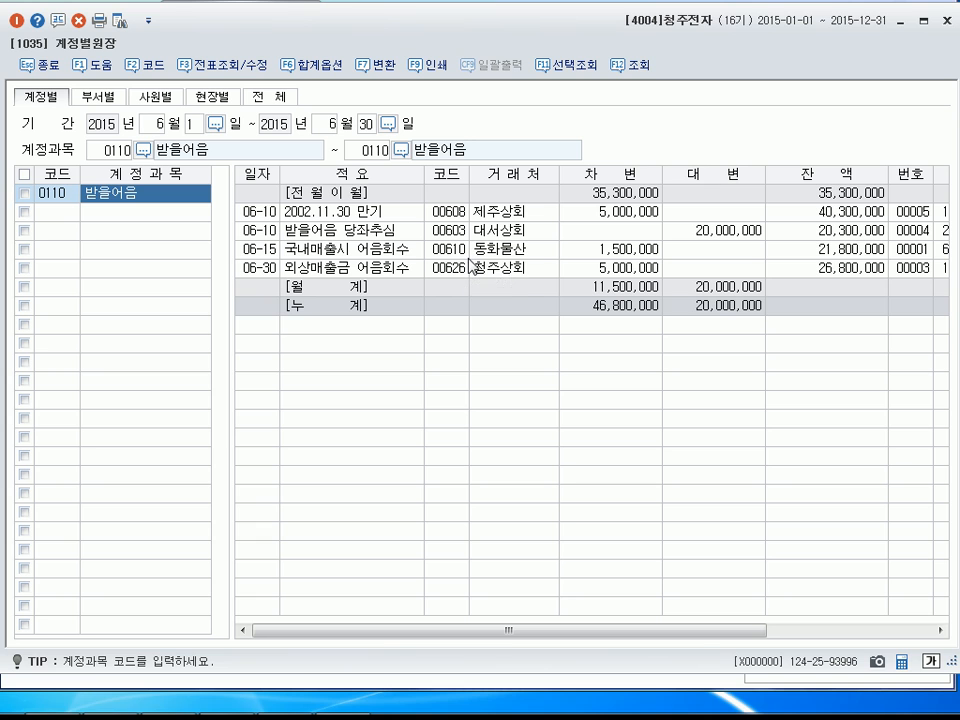
{"action": "left_click", "coordinate": [626, 290]}
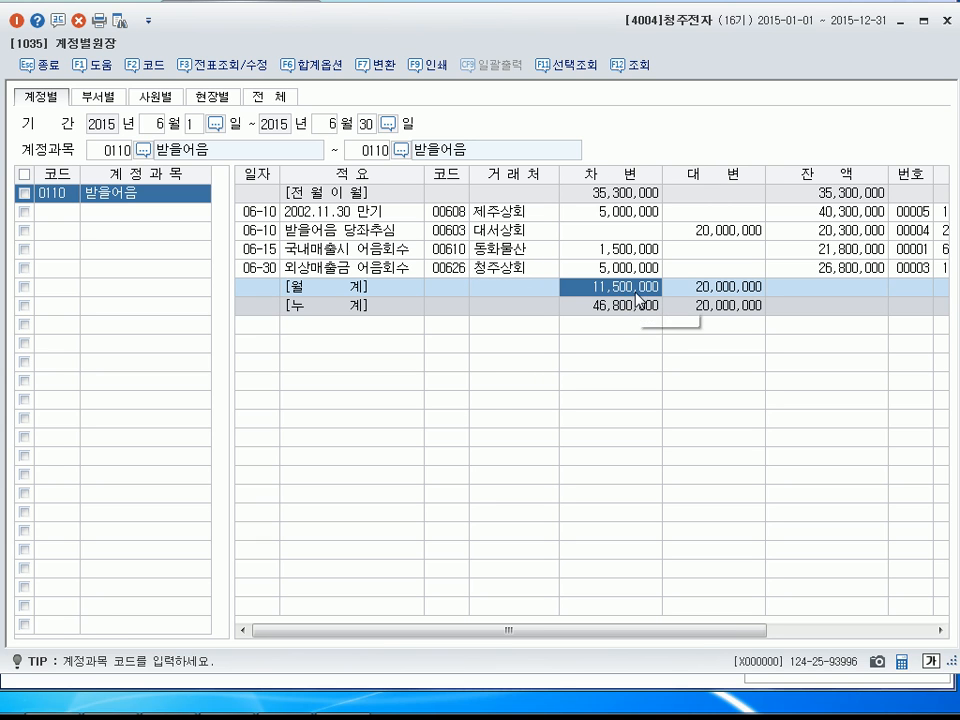